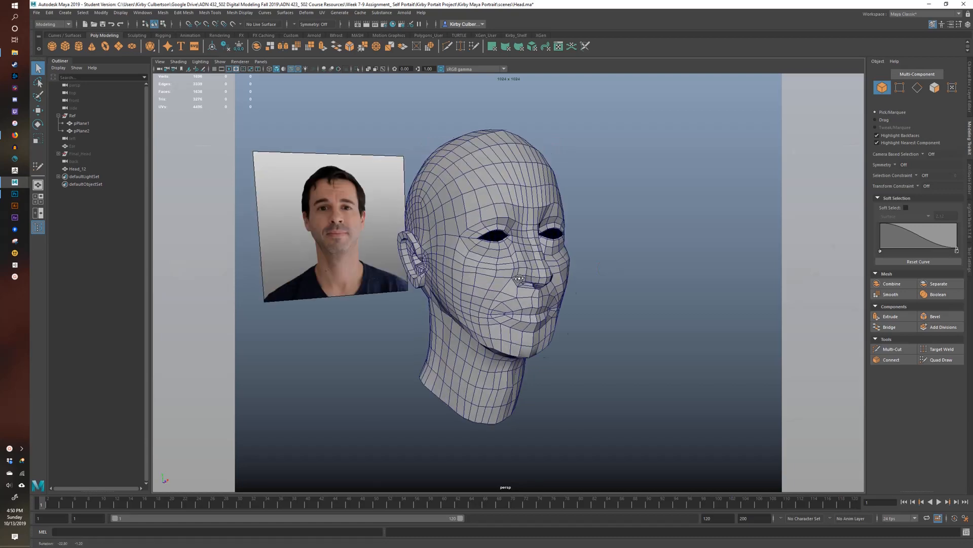
- Hide the Head_12 mesh so that only the reference image planes remain
{"action": "left_click_drag", "start_coordinate": [501, 298], "coordinate": [525, 291], "text": "alt"}
{"action": "mouse_move", "coordinate": [449, 275]}
{"action": "left_mouse_down", "text": "alt"}
{"action": "mouse_move", "coordinate": [471, 271]}
{"action": "mouse_move", "coordinate": [462, 285]}
{"action": "mouse_move", "coordinate": [434, 276]}
{"action": "left_mouse_up", "text": "alt"}
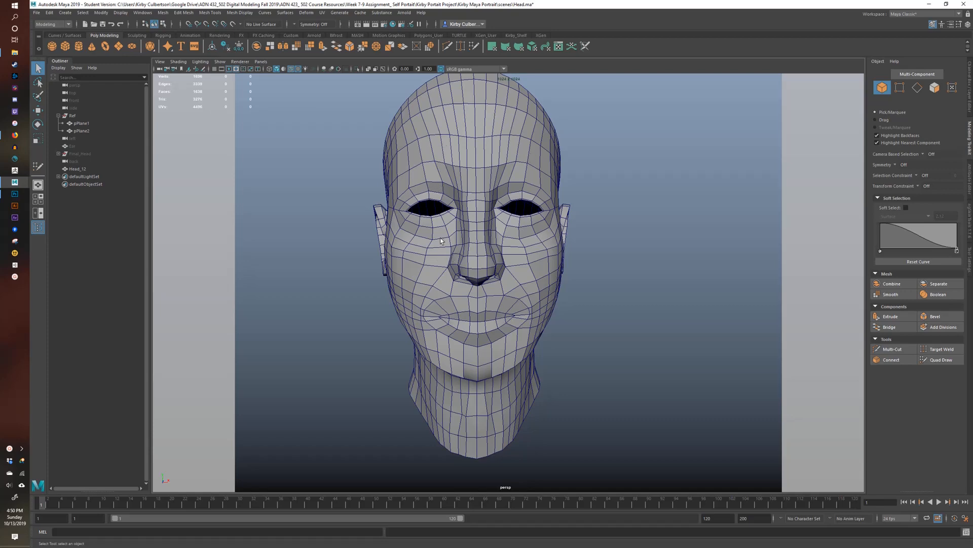
{"action": "left_click_drag", "start_coordinate": [479, 254], "coordinate": [519, 289], "text": "alt"}
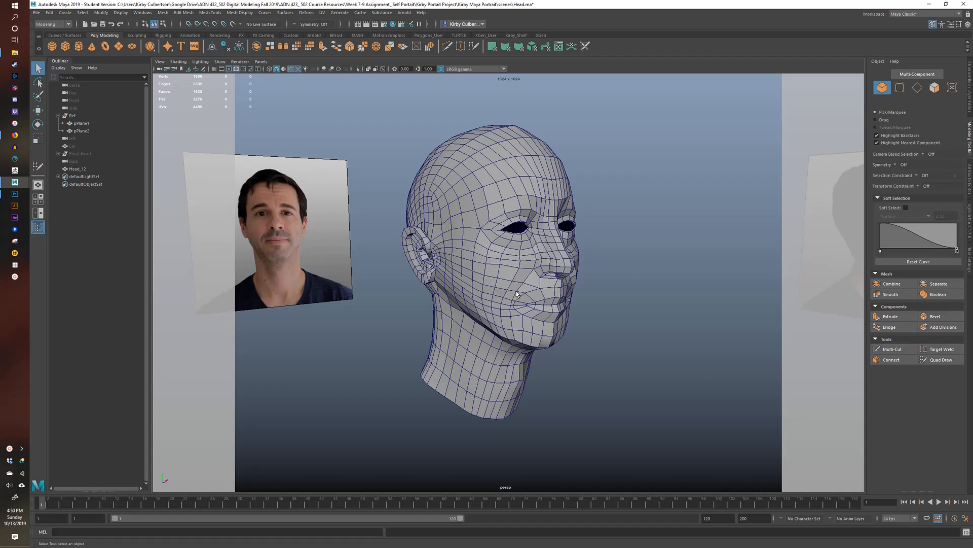
{"action": "left_click_drag", "start_coordinate": [481, 363], "coordinate": [499, 305], "text": "alt"}
{"action": "left_click", "coordinate": [499, 304]}
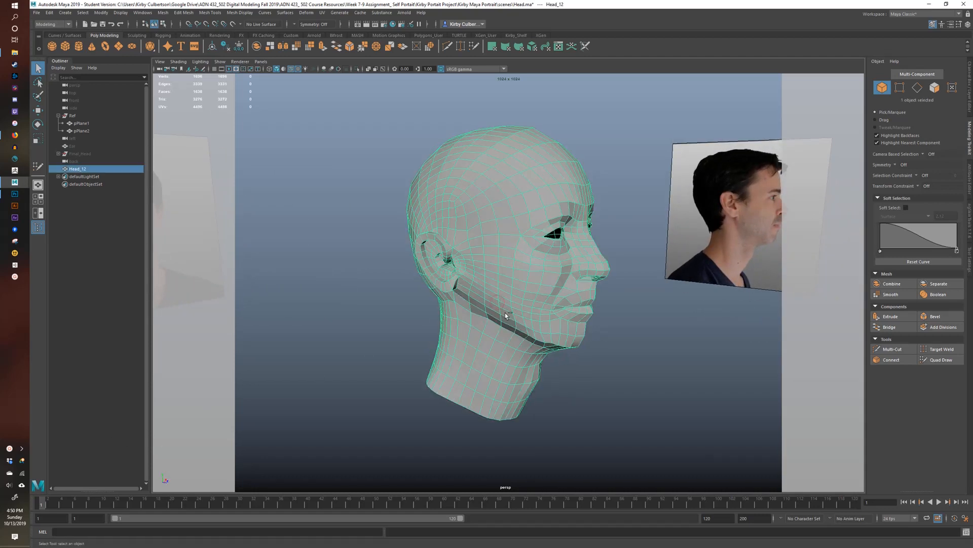
{"action": "key", "text": "ctrl+h"}
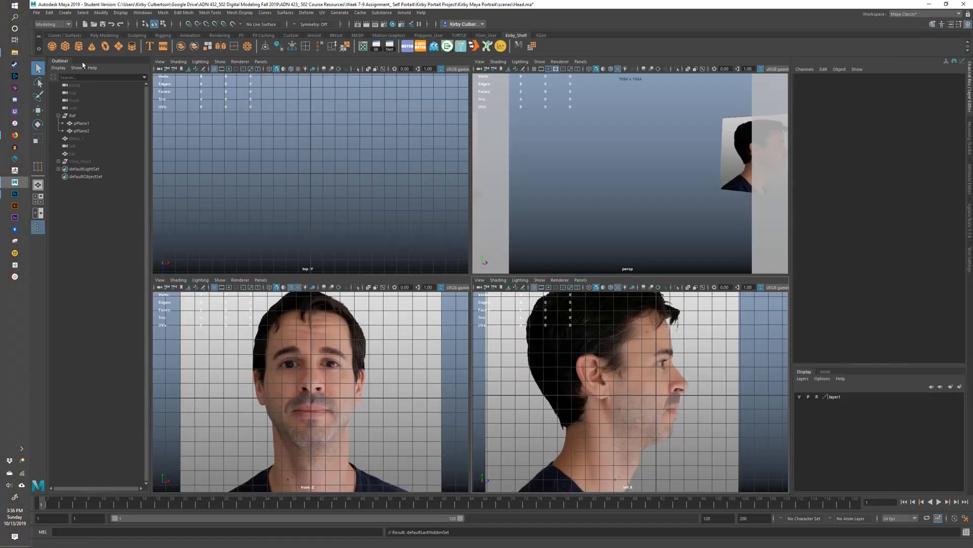
- Create a polygon pipe and turn it sideways with Rotate Z set to 90
{"action": "left_click", "coordinate": [132, 48]}
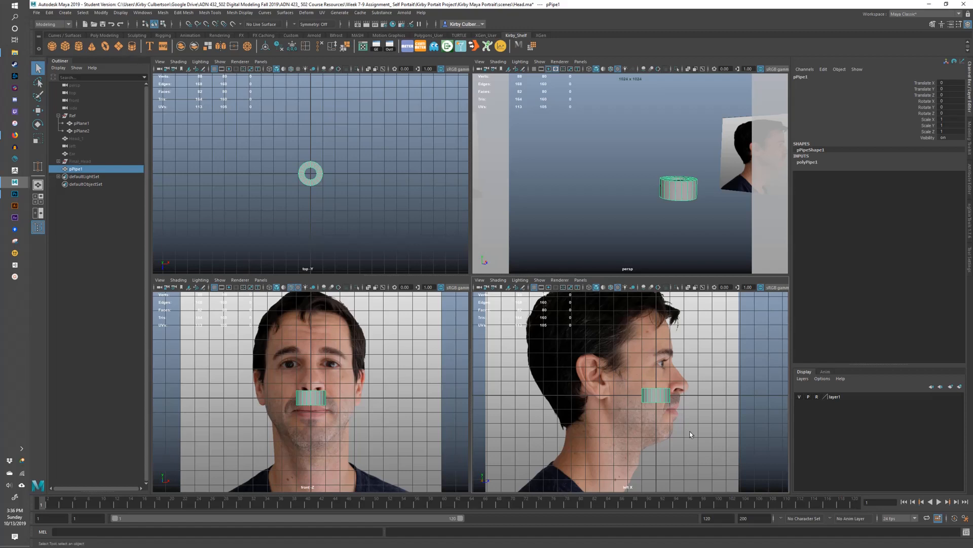
{"action": "key", "text": "r"}
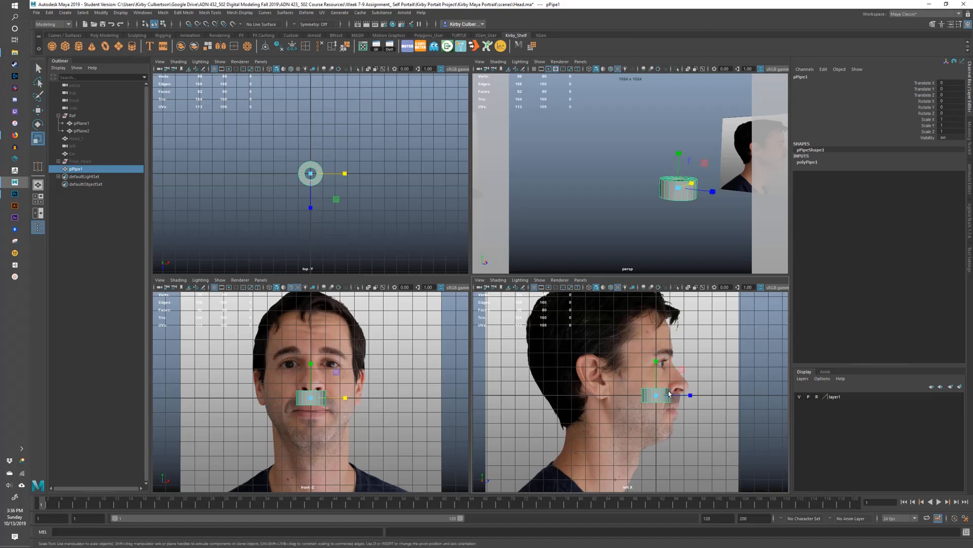
{"action": "key", "text": "e"}
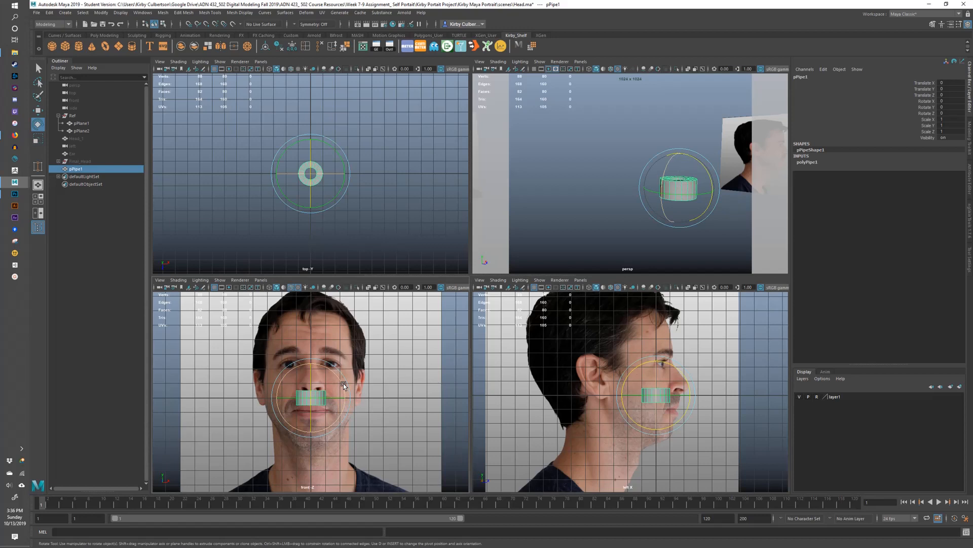
{"action": "left_click_drag", "start_coordinate": [711, 186], "coordinate": [682, 208]}
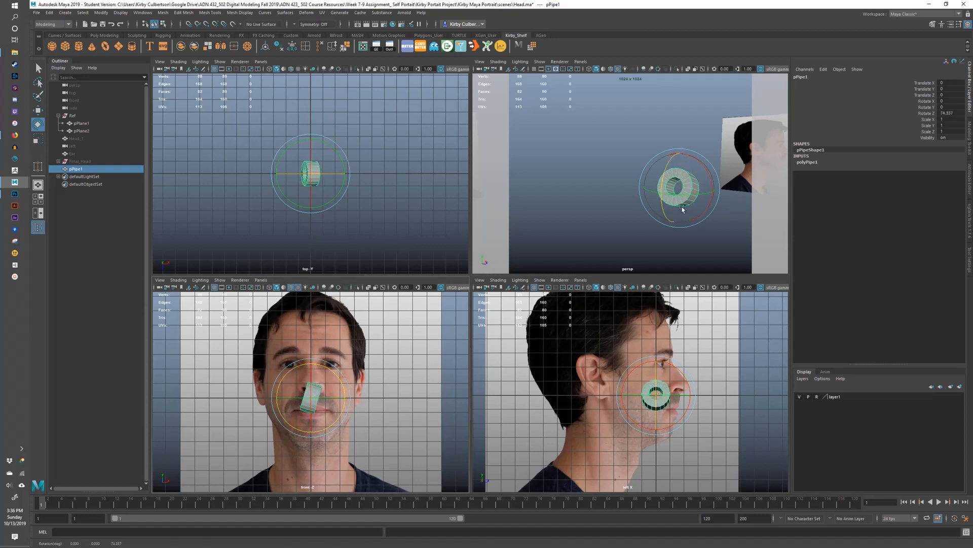
{"action": "double_click", "coordinate": [944, 113]}
{"action": "type", "text": "90"}
{"action": "key", "text": "Return"}
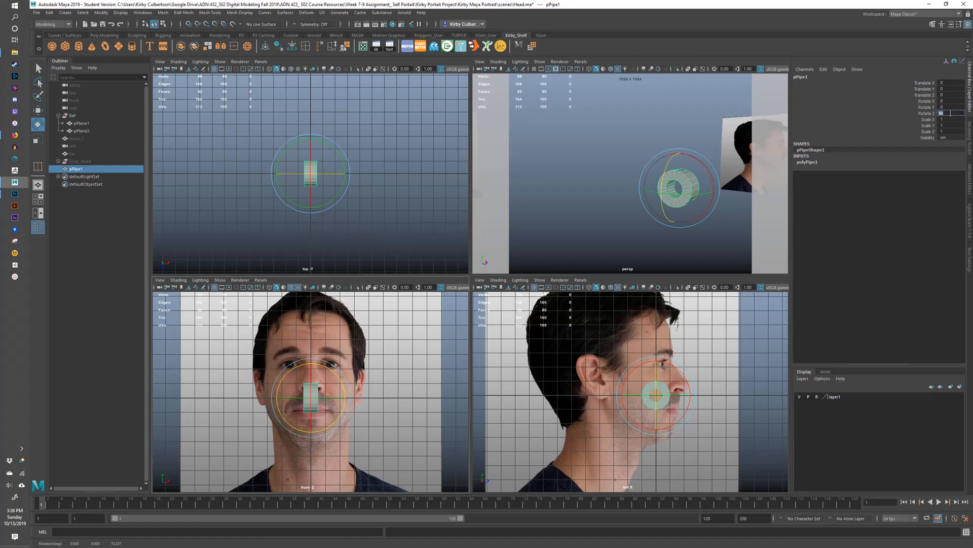
- Move the pipe over the ear in the front and side references, at about Translate X -3.744, Y 1.352, Z -4.431
{"action": "type", "text": "w"}
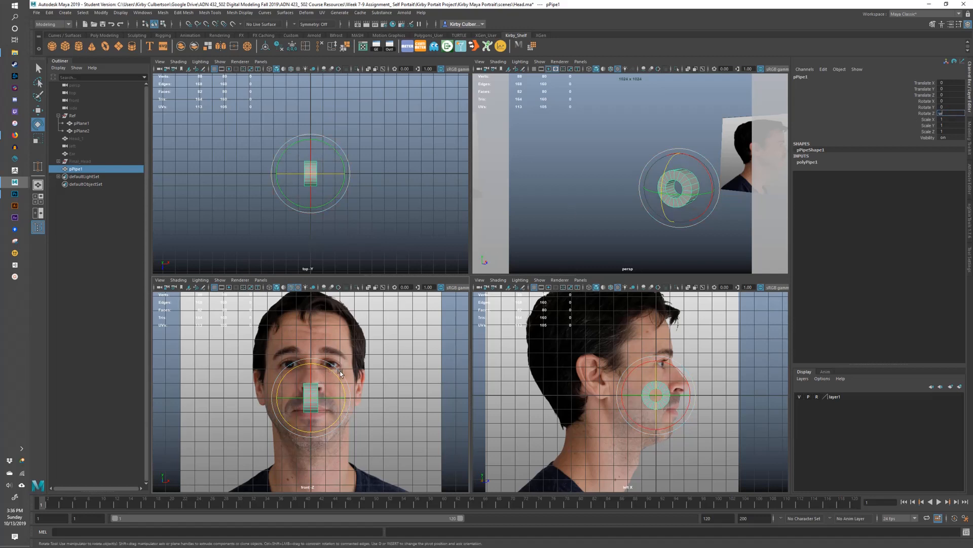
{"action": "left_click", "coordinate": [368, 385]}
{"action": "left_click", "coordinate": [312, 395]}
{"action": "key", "text": "w"}
{"action": "left_click_drag", "start_coordinate": [335, 374], "coordinate": [280, 366]}
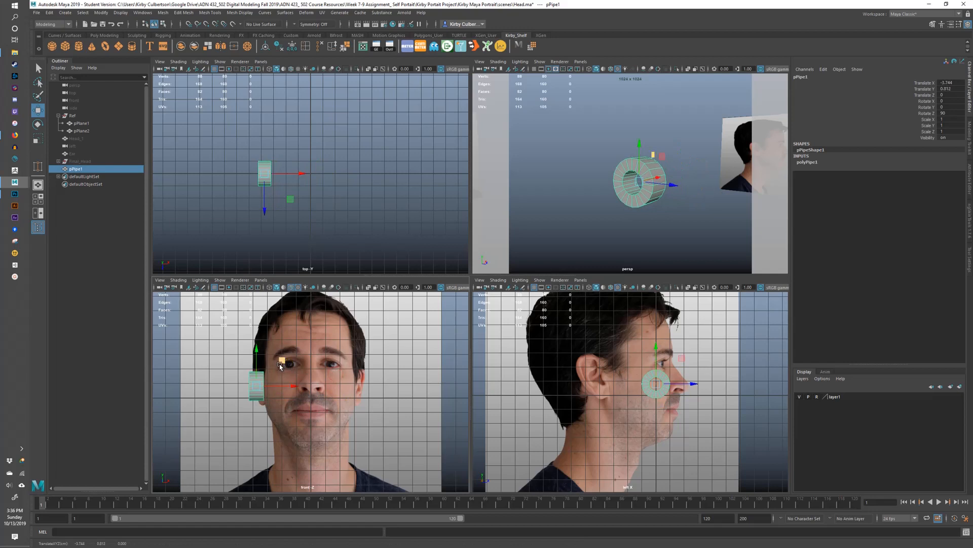
{"action": "left_click_drag", "start_coordinate": [693, 384], "coordinate": [620, 379]}
{"action": "scroll", "coordinate": [621, 405], "scroll_direction": "up", "scroll_amount": 5}
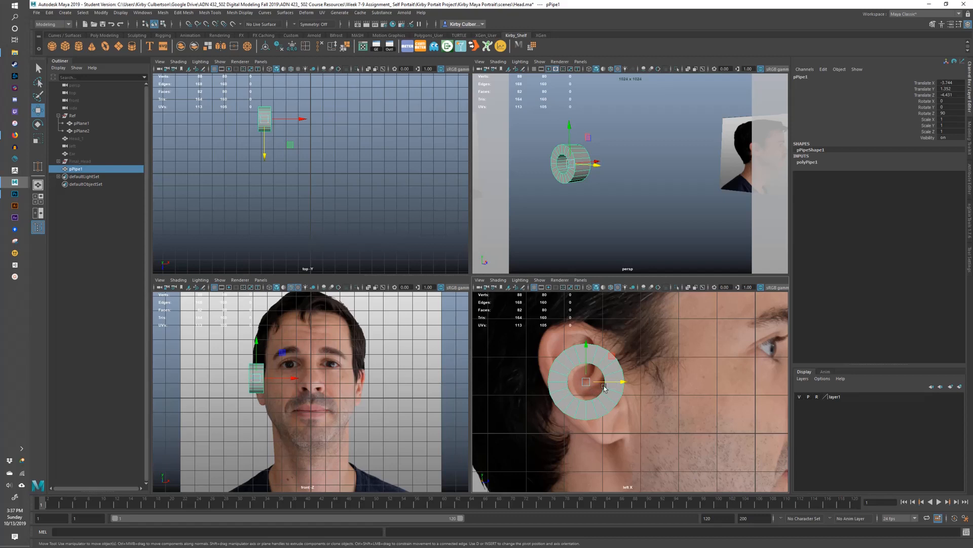
{"action": "key", "text": "e"}
{"action": "left_click_drag", "start_coordinate": [290, 367], "coordinate": [283, 355]}
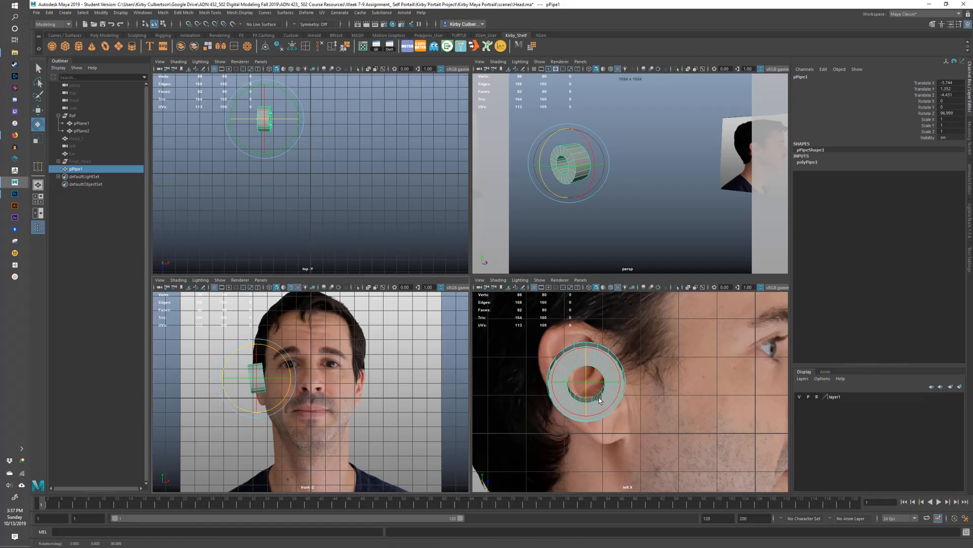
{"action": "key", "text": "ctrl+z"}
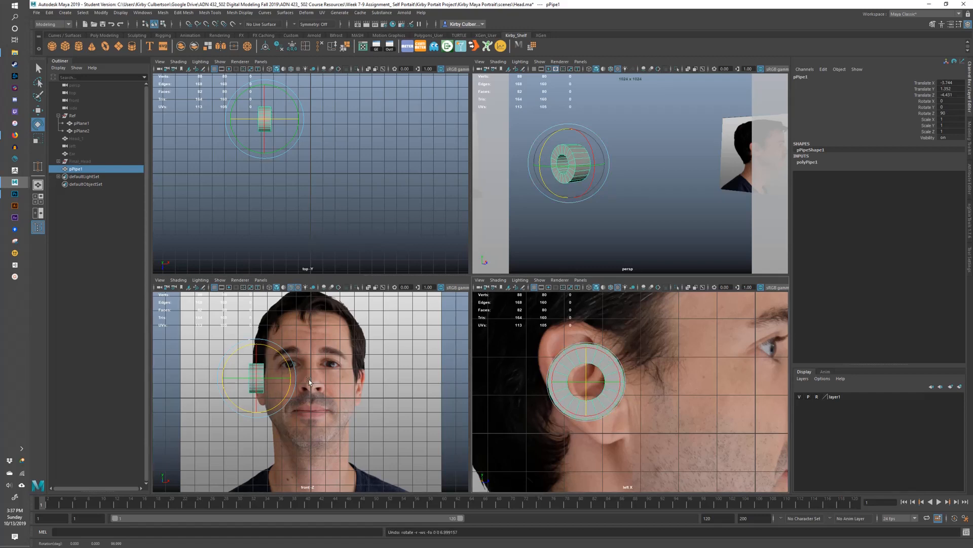
- Flatten the pipe to about 0.347 Scale Y and align it with the ear in the front view at about Translate X -3.579
{"action": "scroll", "coordinate": [263, 388], "scroll_direction": "up", "scroll_amount": 5}
{"action": "middle_click_drag", "start_coordinate": [269, 385], "coordinate": [363, 410], "text": "alt"}
{"action": "scroll", "coordinate": [289, 393], "scroll_direction": "up", "scroll_amount": 1}
{"action": "key", "text": "r"}
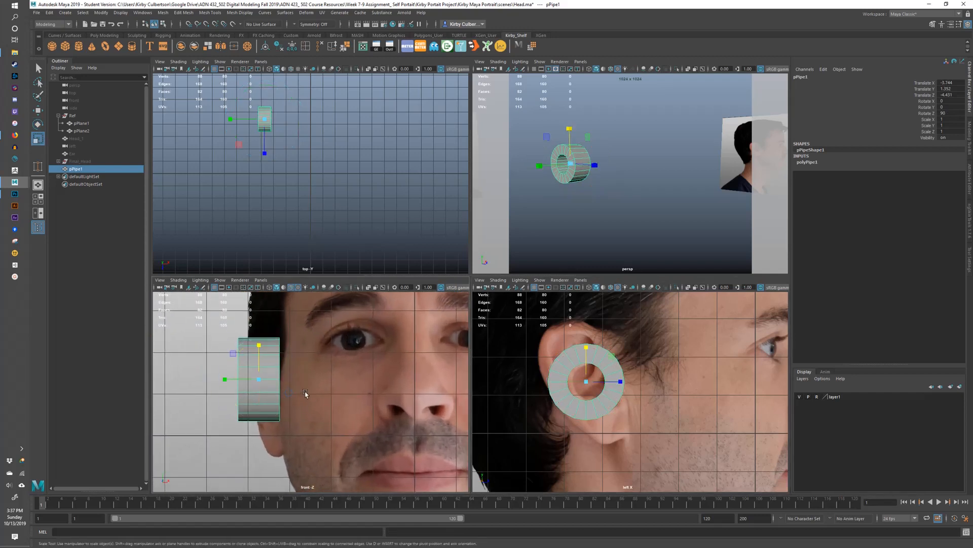
{"action": "left_click_drag", "start_coordinate": [224, 379], "coordinate": [346, 380]}
{"action": "key", "text": "w"}
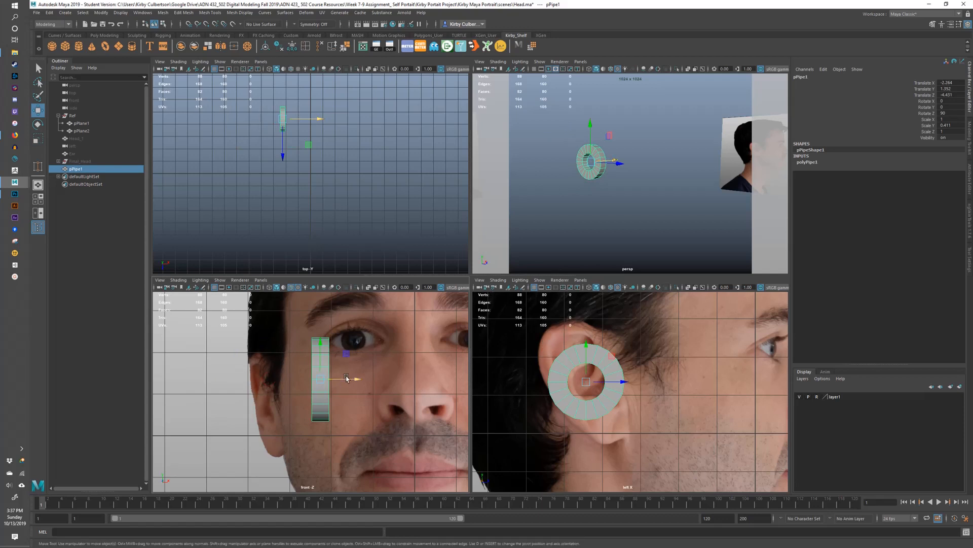
{"action": "key", "text": "r"}
{"action": "left_click_drag", "start_coordinate": [285, 379], "coordinate": [294, 379]}
{"action": "key", "text": "w"}
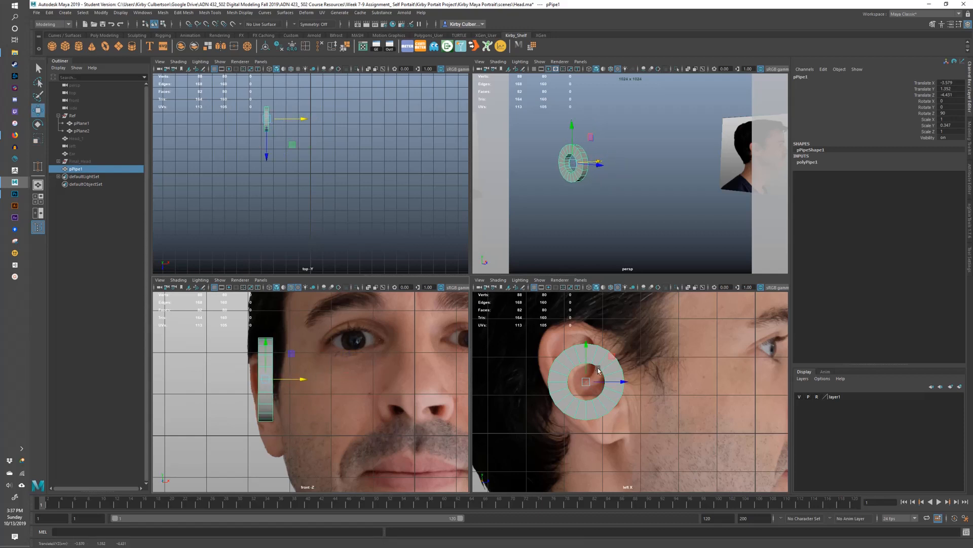
{"action": "key", "text": "r"}
{"action": "left_click_drag", "start_coordinate": [585, 346], "coordinate": [585, 339]}
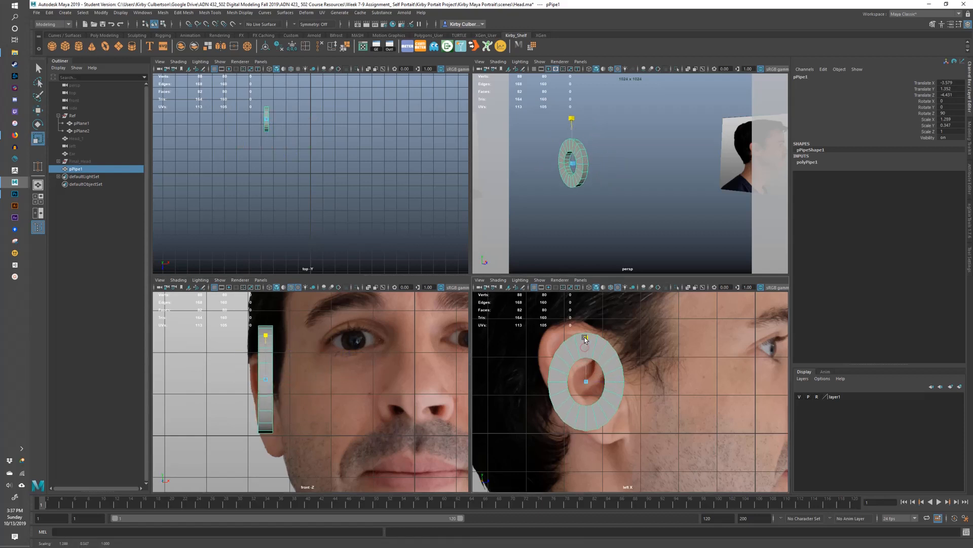
{"action": "key", "text": "ctrl+z"}
- Set the pipe's Subdivisions Axis to 16 in its polyPipe1 construction inputs
{"action": "left_click", "coordinate": [815, 163]}
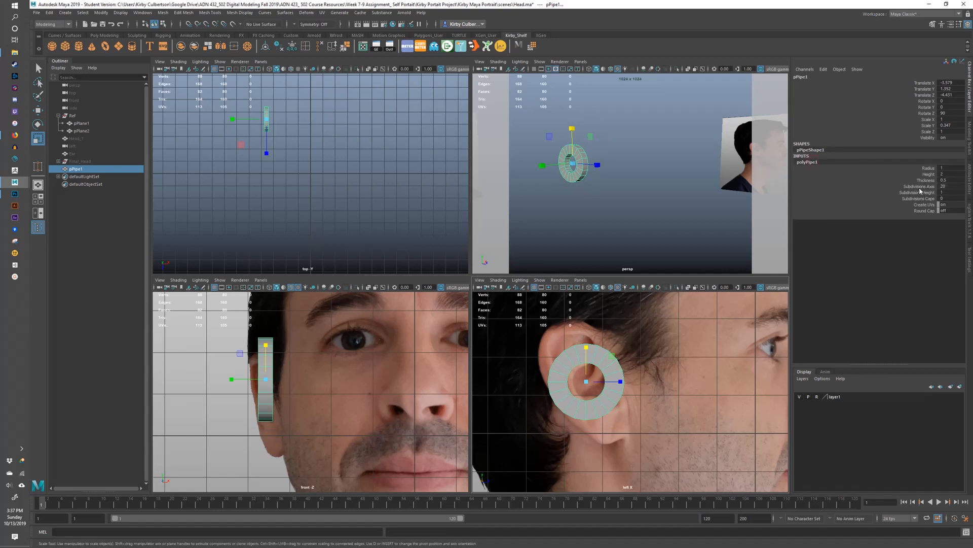
{"action": "double_click", "coordinate": [944, 186]}
{"action": "key", "text": "Return"}
{"action": "left_click", "coordinate": [642, 373]}
{"action": "left_click", "coordinate": [599, 369]}
{"action": "middle_click_drag", "start_coordinate": [602, 370], "coordinate": [593, 344]}
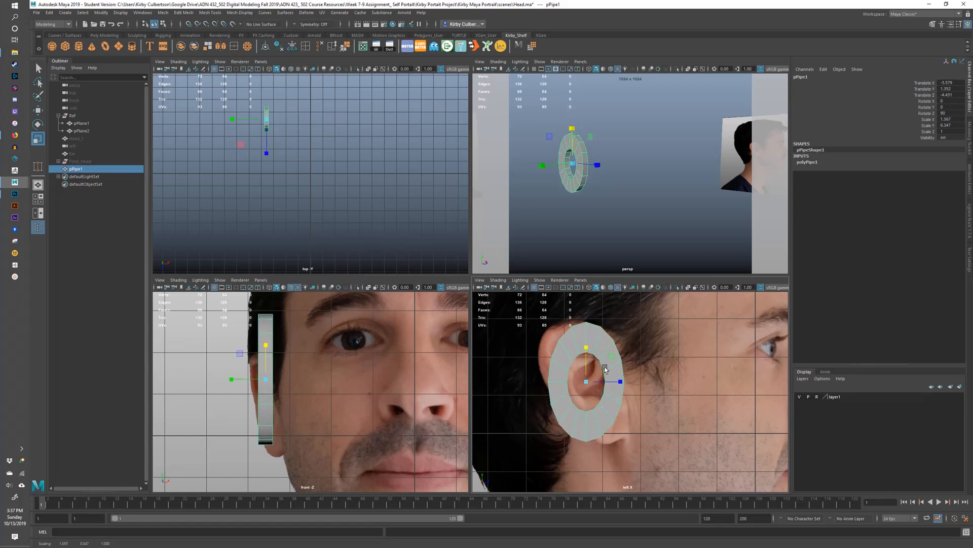
{"action": "key", "text": "ctrl+z"}
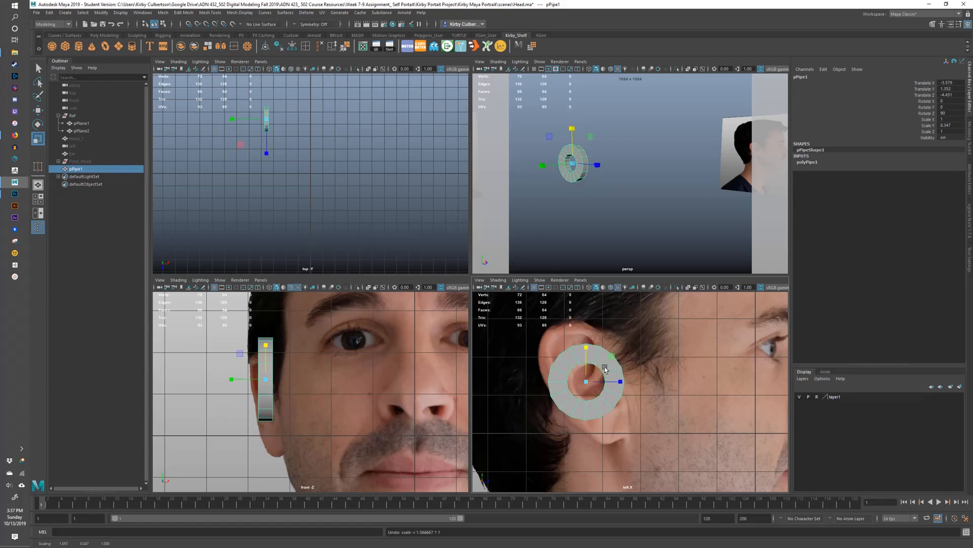
- Reduce the pipe's Thickness to 0.2 in its polyPipe1 construction inputs
{"action": "left_click", "coordinate": [816, 164]}
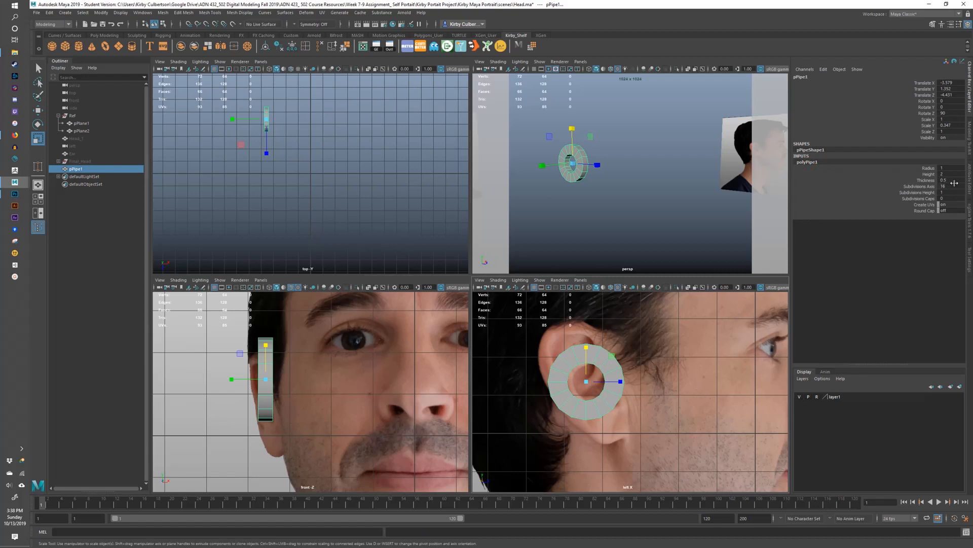
{"action": "left_click", "coordinate": [928, 180]}
{"action": "middle_click_drag", "start_coordinate": [719, 364], "coordinate": [717, 362]}
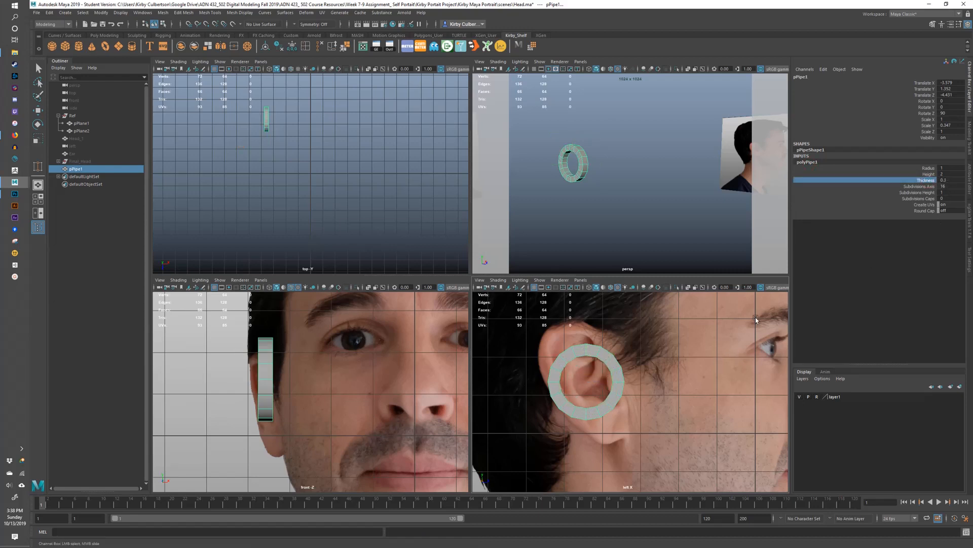
- Stretch the ring to about 1.673 Scale X and tilt it about 25.74 degrees in Rotate Y to follow the ear's outline
{"action": "key", "text": "r"}
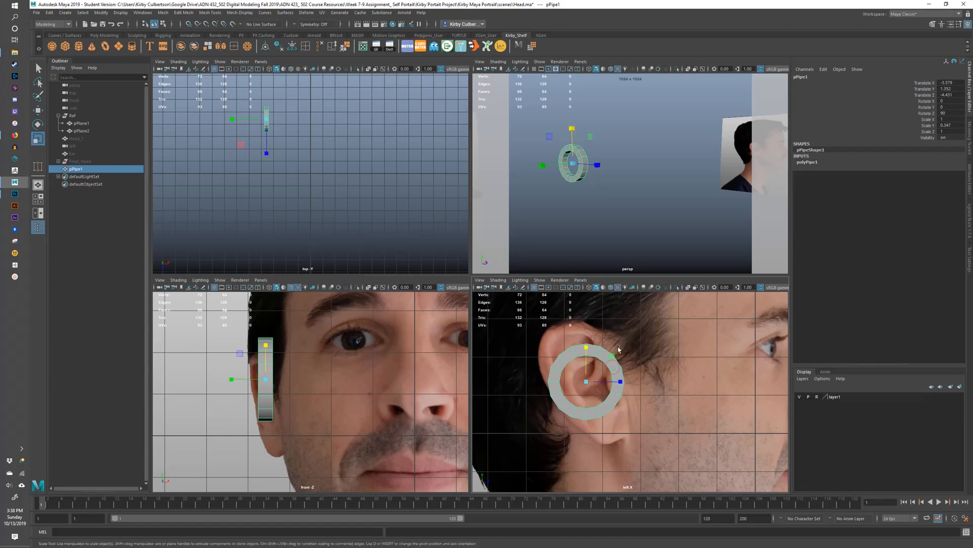
{"action": "left_click_drag", "start_coordinate": [587, 347], "coordinate": [587, 332]}
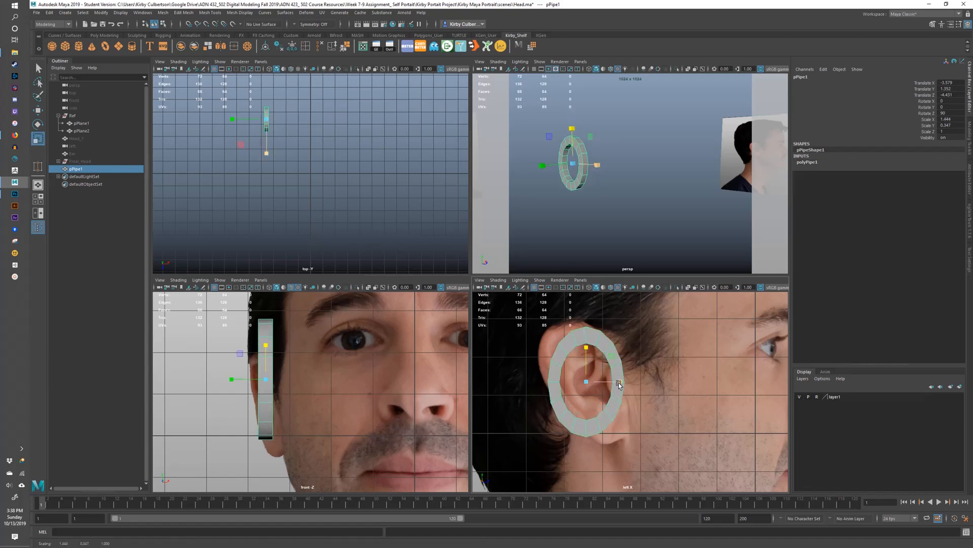
{"action": "key", "text": "e"}
{"action": "mouse_move", "coordinate": [619, 367]}
{"action": "left_mouse_down"}
{"action": "mouse_move", "coordinate": [609, 349]}
{"action": "mouse_move", "coordinate": [616, 362]}
{"action": "left_mouse_up"}
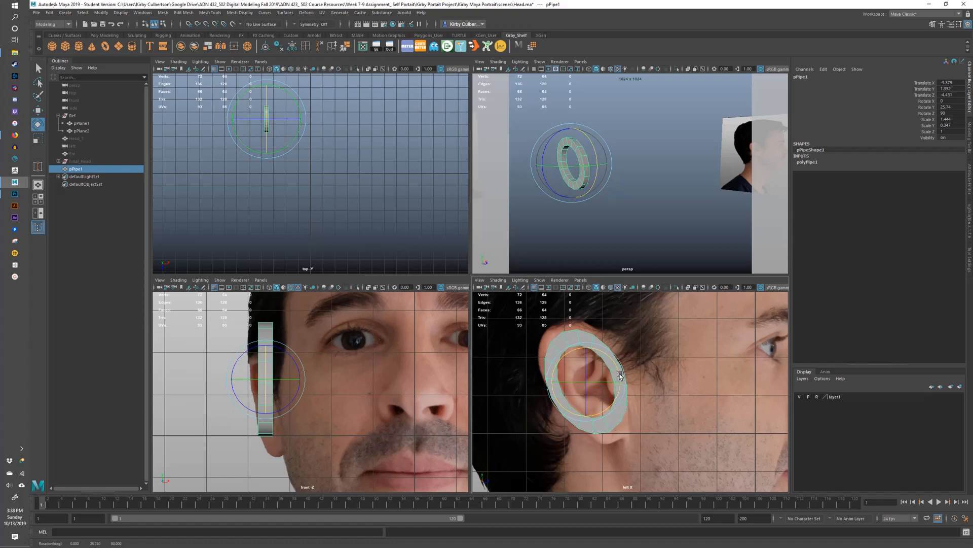
{"action": "key", "text": "r"}
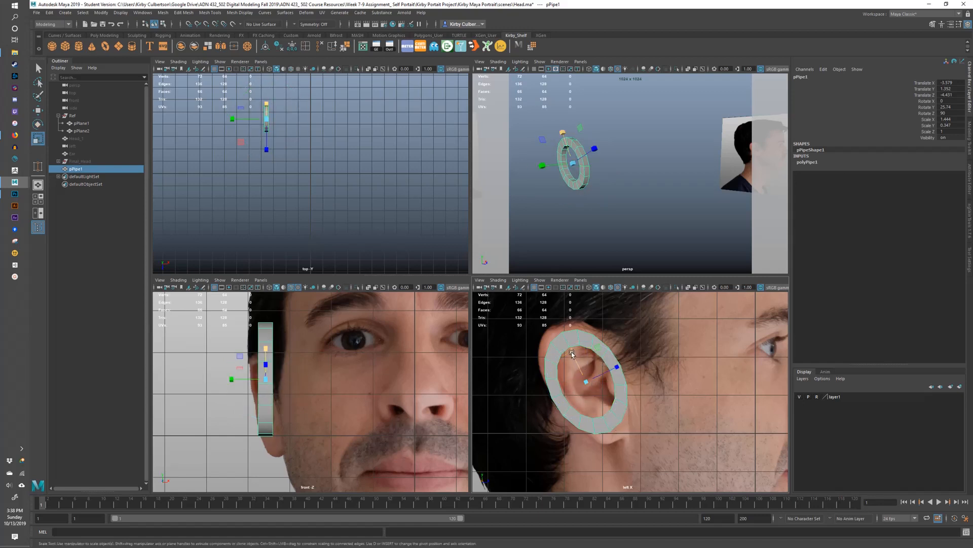
{"action": "left_click_drag", "start_coordinate": [572, 351], "coordinate": [568, 347]}
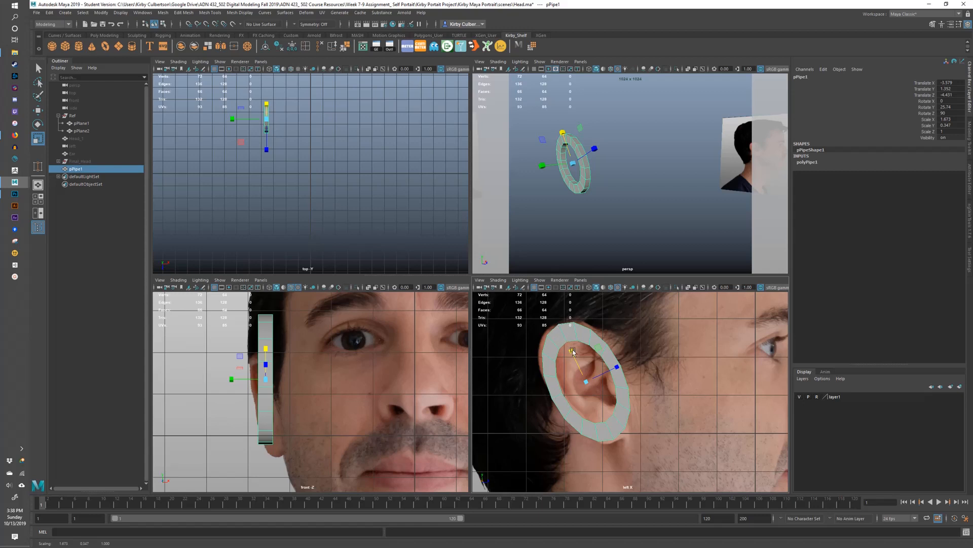
{"action": "key", "text": "q"}
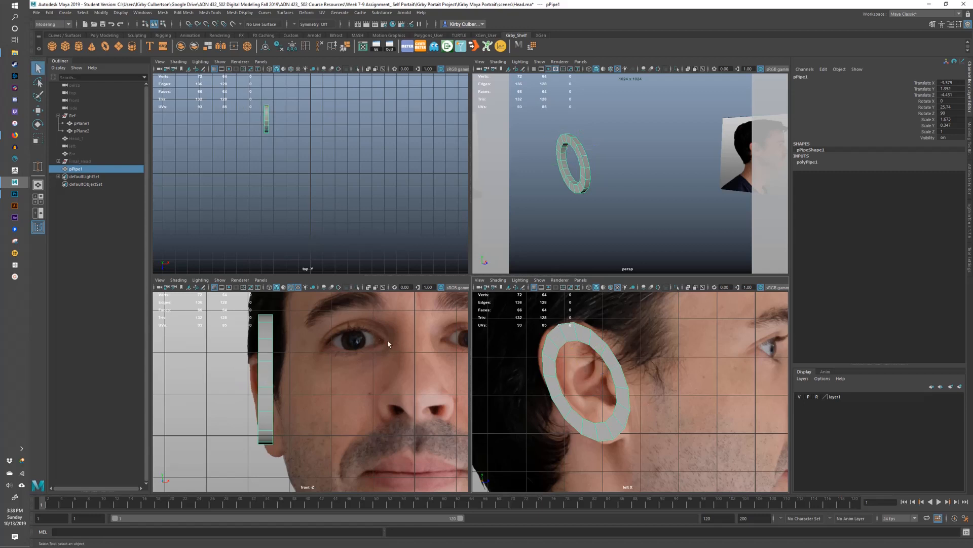
- Select only the ring's flat faces on the side toward the head and delete them
{"action": "right_click_drag", "start_coordinate": [264, 331], "coordinate": [262, 358]}
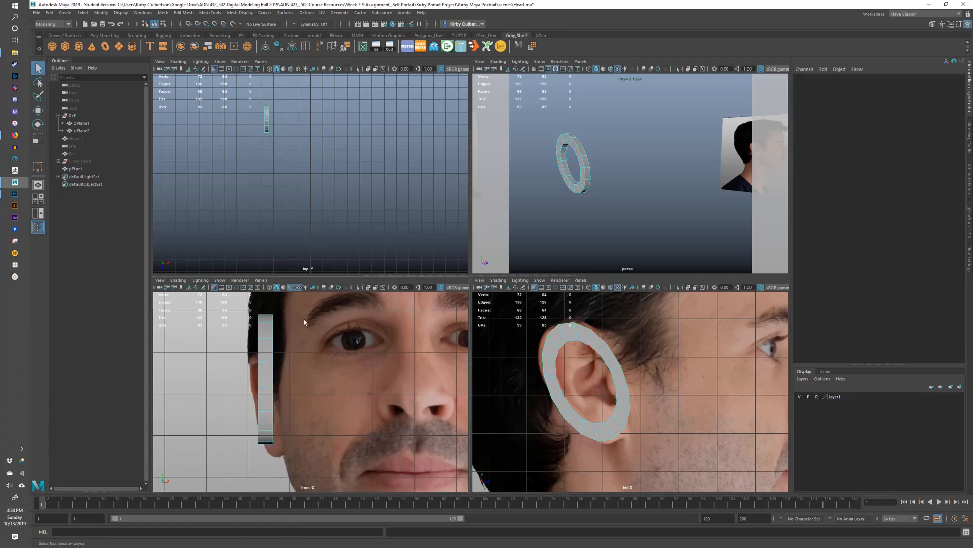
{"action": "left_click_drag", "start_coordinate": [302, 302], "coordinate": [270, 474]}
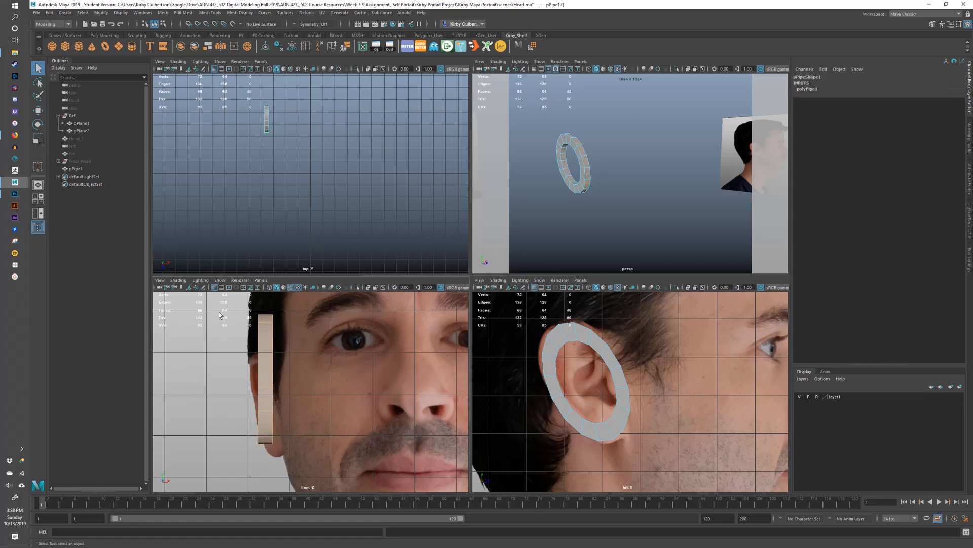
{"action": "left_click_drag", "start_coordinate": [221, 306], "coordinate": [267, 463], "text": "ctrl"}
{"action": "mouse_move", "coordinate": [552, 193]}
{"action": "left_mouse_down", "text": "alt"}
{"action": "mouse_move", "coordinate": [599, 191]}
{"action": "mouse_move", "coordinate": [555, 187]}
{"action": "left_mouse_up", "text": "alt"}
{"action": "key", "text": "f"}
{"action": "right_click_drag", "start_coordinate": [659, 199], "coordinate": [641, 195], "text": "alt"}
{"action": "left_click_drag", "start_coordinate": [641, 195], "coordinate": [597, 190], "text": "alt"}
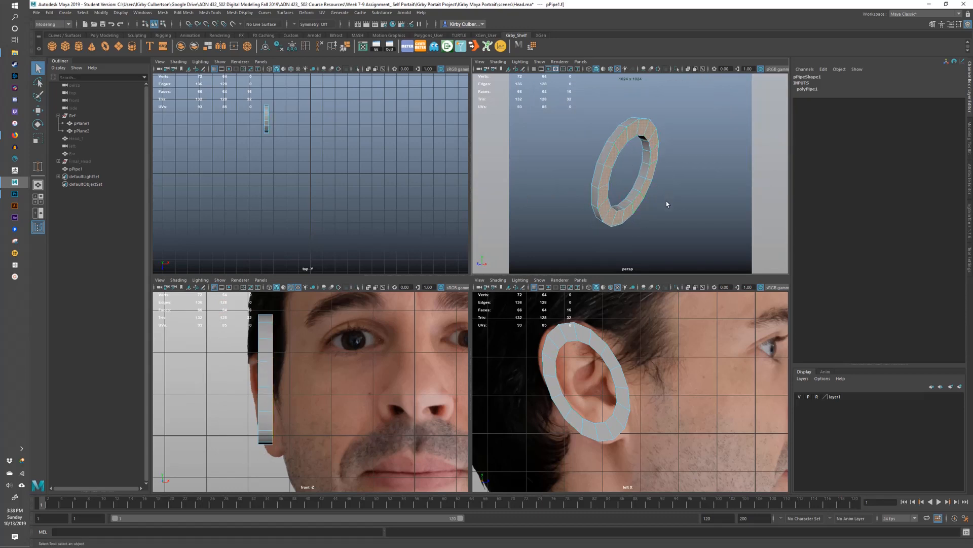
{"action": "key", "text": "Delete"}
- Delete the ring segment at the front of the ear near the tragus to open a gap
{"action": "left_click_drag", "start_coordinate": [579, 193], "coordinate": [688, 186], "text": "alt"}
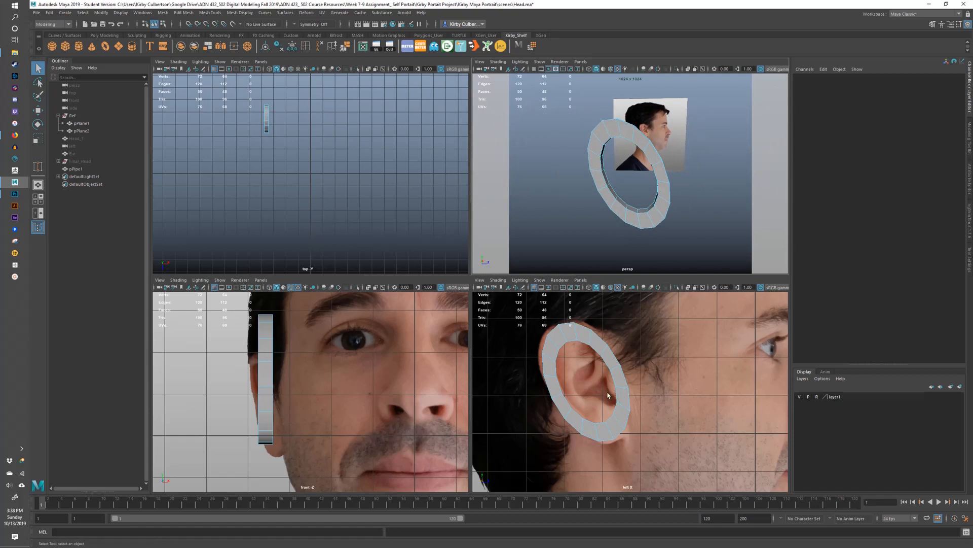
{"action": "left_click_drag", "start_coordinate": [607, 394], "coordinate": [637, 394]}
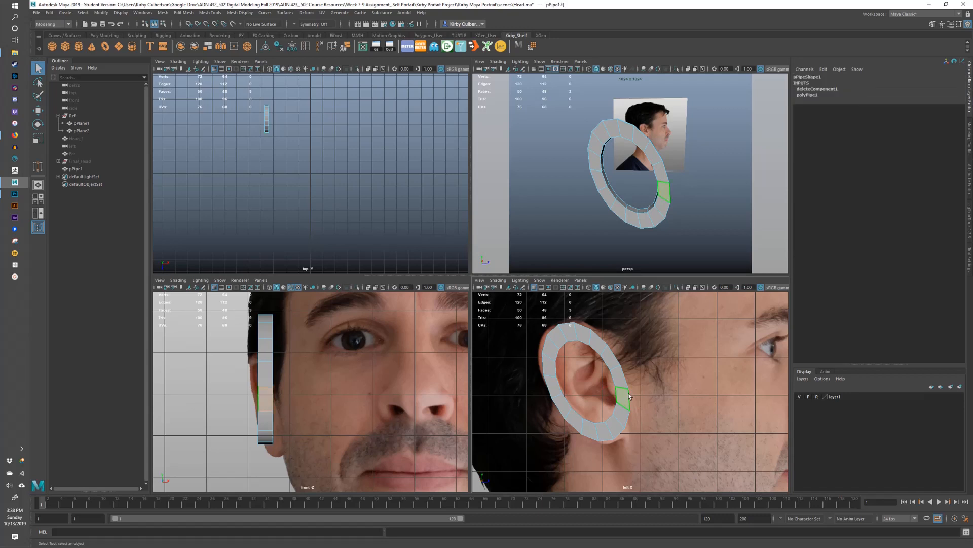
{"action": "key", "text": "Delete"}
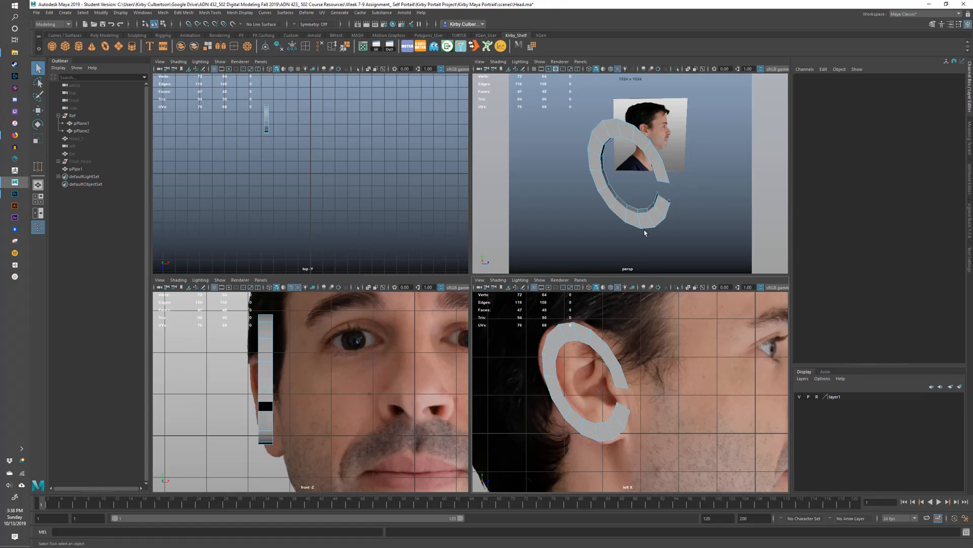
- Slide the ring aside to examine the ear in the side reference, and bring it back over the ear
{"action": "scroll", "coordinate": [593, 372], "scroll_direction": "up", "scroll_amount": 4}
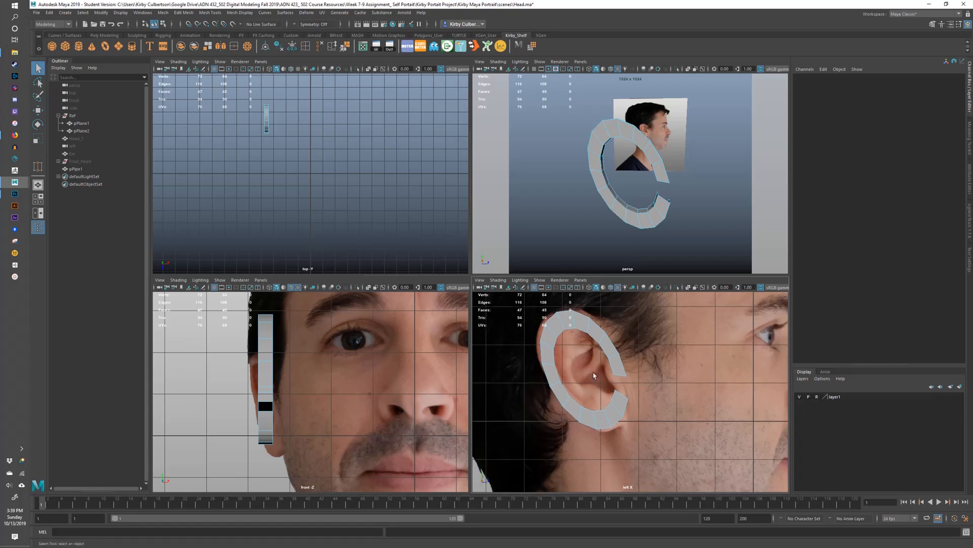
{"action": "key", "text": "w"}
{"action": "right_click", "coordinate": [607, 330]}
{"action": "left_click", "coordinate": [642, 319]}
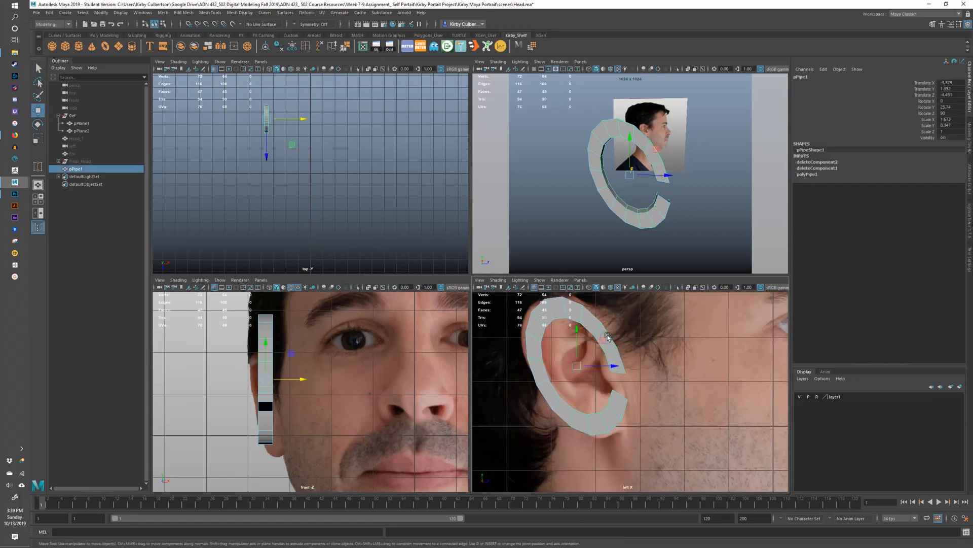
{"action": "left_click_drag", "start_coordinate": [620, 362], "coordinate": [735, 372]}
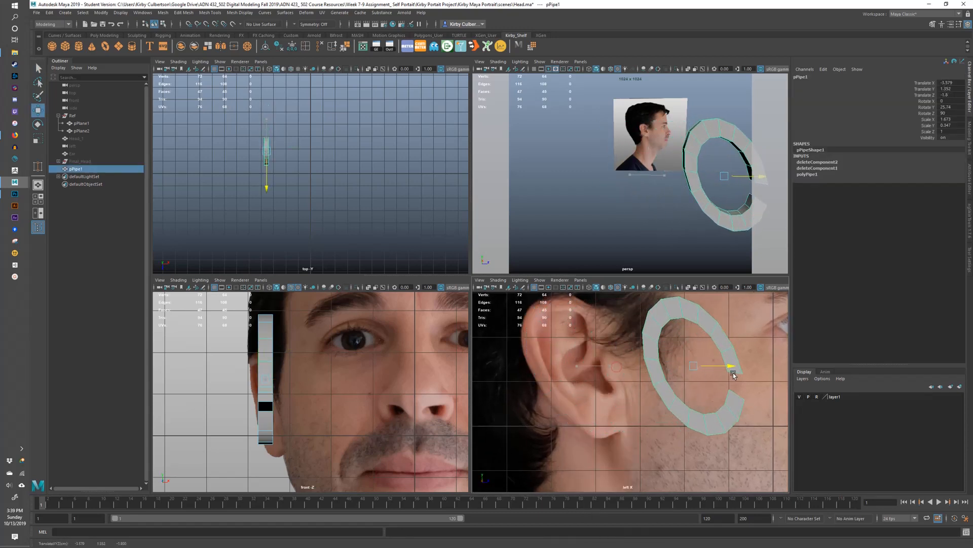
{"action": "middle_click_drag", "start_coordinate": [615, 356], "coordinate": [643, 384], "text": "alt"}
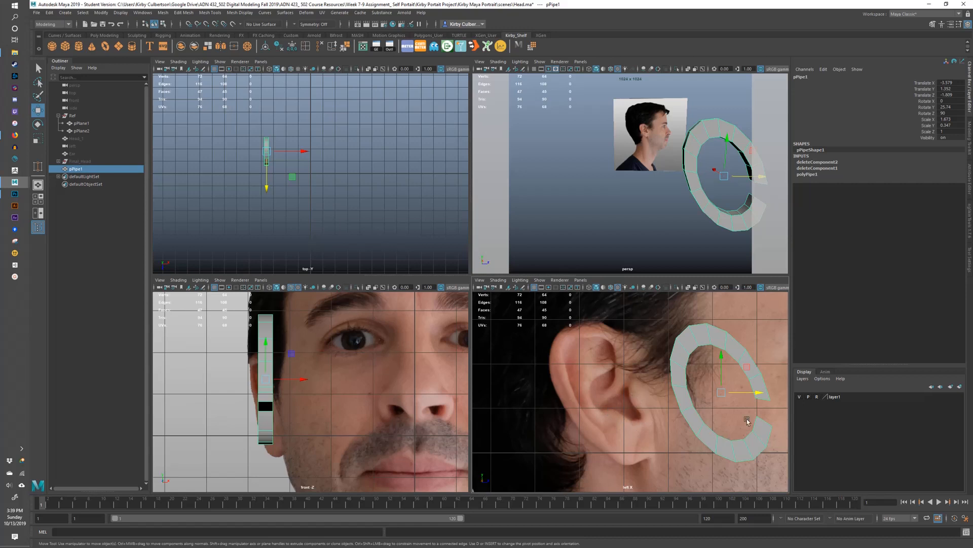
{"action": "mouse_move", "coordinate": [756, 398]}
{"action": "left_mouse_down"}
{"action": "mouse_move", "coordinate": [636, 396]}
{"action": "mouse_move", "coordinate": [744, 395]}
{"action": "left_mouse_up"}
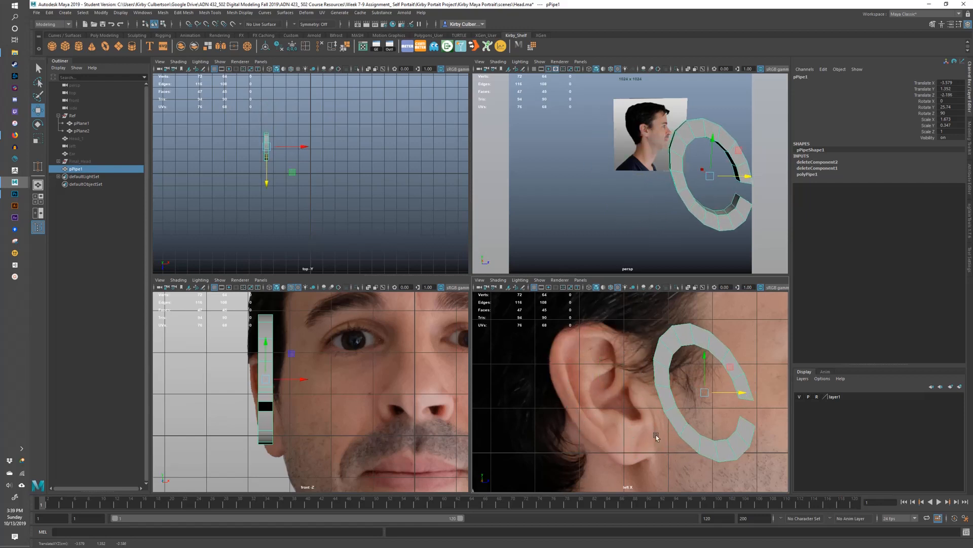
{"action": "left_click_drag", "start_coordinate": [743, 387], "coordinate": [638, 388]}
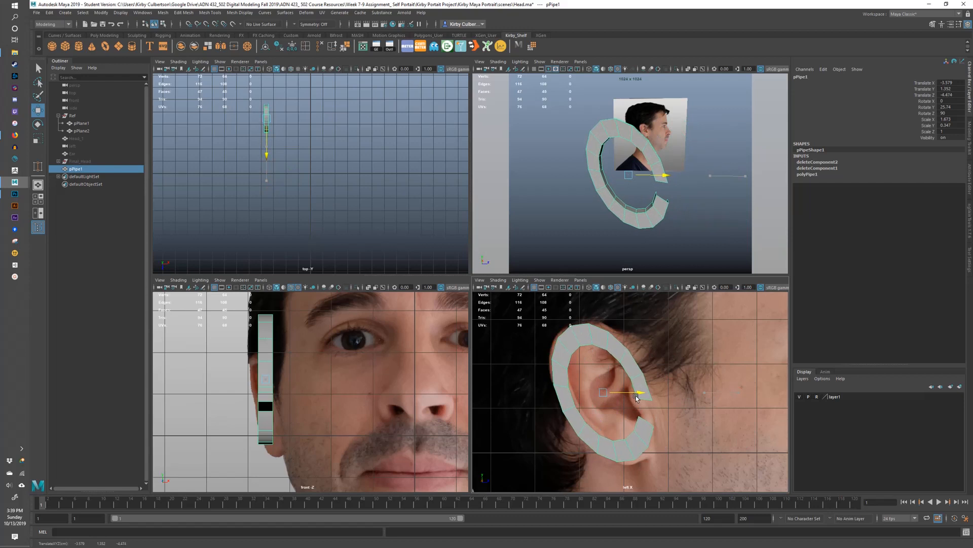
- Assign the existing Temp_mat material to the ring and nudge it along Z to about -4.509
{"action": "right_click", "coordinate": [605, 340]}
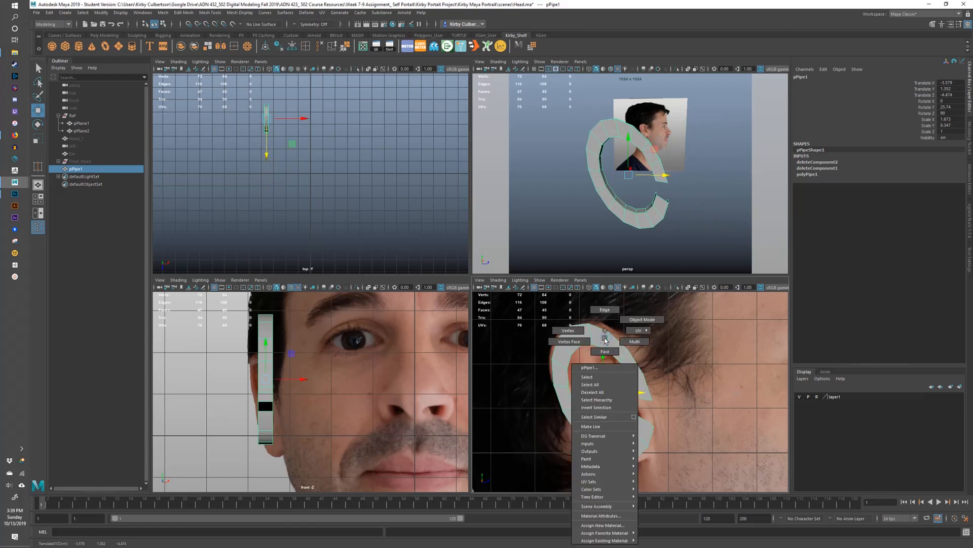
{"action": "mouse_move", "coordinate": [629, 541]}
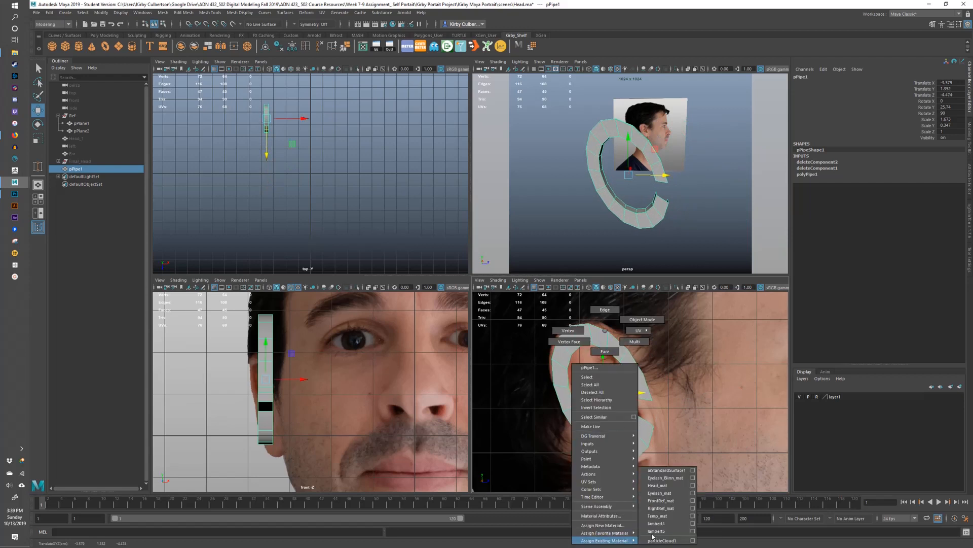
{"action": "left_click", "coordinate": [659, 517]}
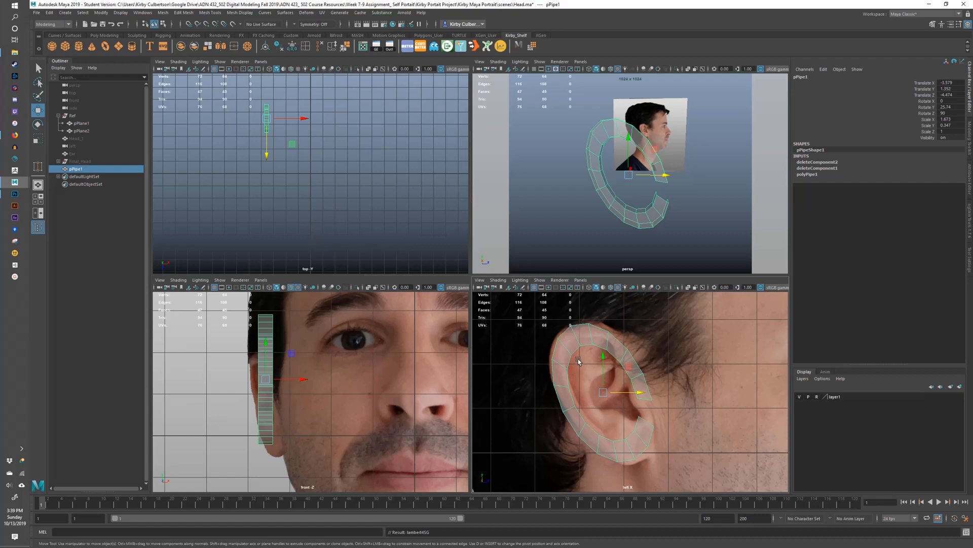
{"action": "left_click_drag", "start_coordinate": [633, 396], "coordinate": [634, 396]}
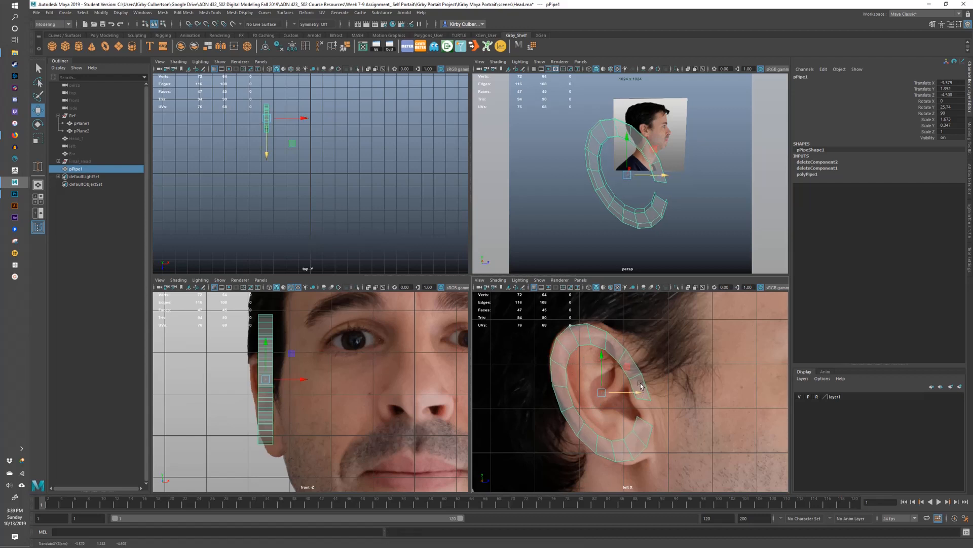
- Move the vertices at the ring's upper open end inward toward the ear canal in the side view
{"action": "key", "text": "q"}
{"action": "right_click_drag", "start_coordinate": [641, 375], "coordinate": [612, 332]}
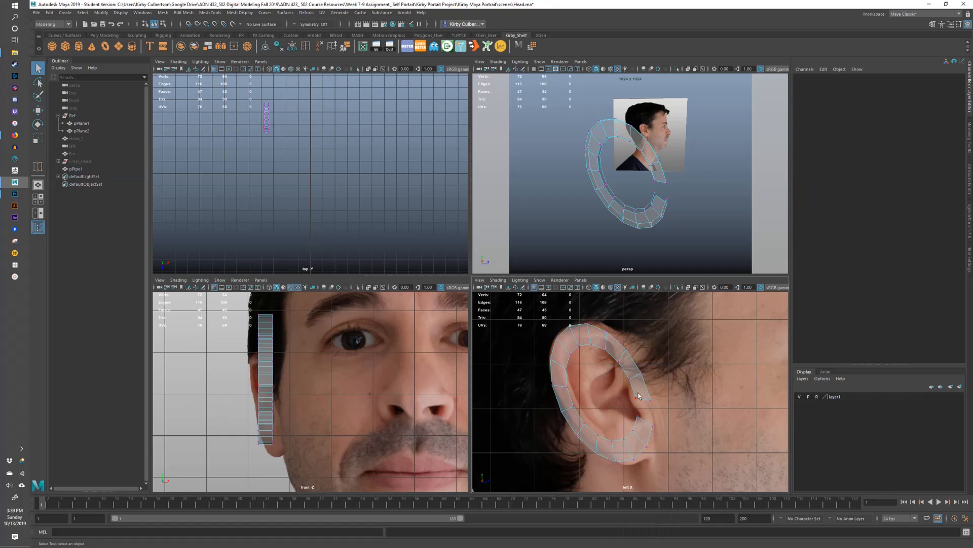
{"action": "left_click", "coordinate": [637, 398]}
{"action": "key", "text": "w"}
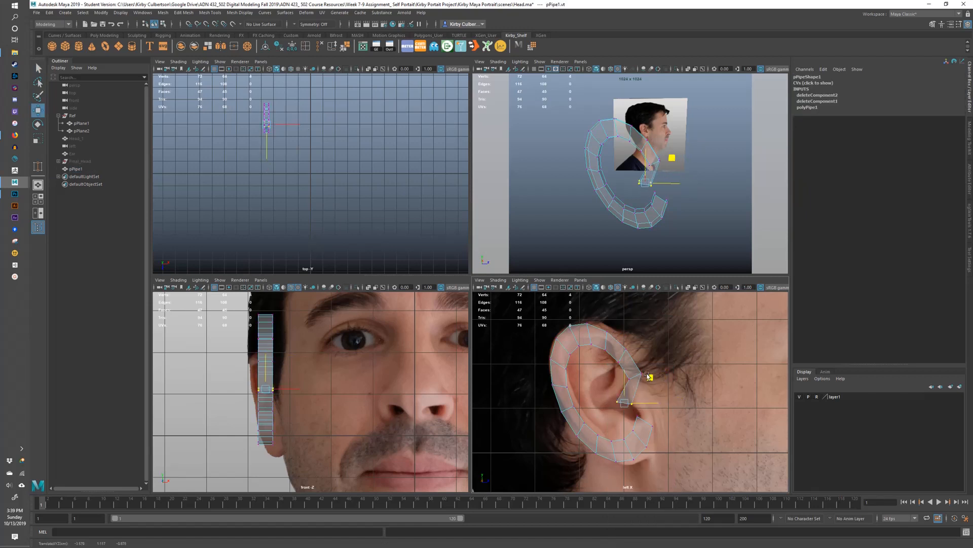
{"action": "mouse_move", "coordinate": [649, 376]}
{"action": "left_mouse_down"}
{"action": "mouse_move", "coordinate": [636, 369]}
{"action": "mouse_move", "coordinate": [639, 393]}
{"action": "left_mouse_up"}
{"action": "key", "text": "e"}
{"action": "key", "text": "r"}
- Shift the next two vertex rows behind the upper open end inward so the ring curls along the front of the helix
{"action": "left_click_drag", "start_coordinate": [596, 365], "coordinate": [647, 359]}
{"action": "key", "text": "w"}
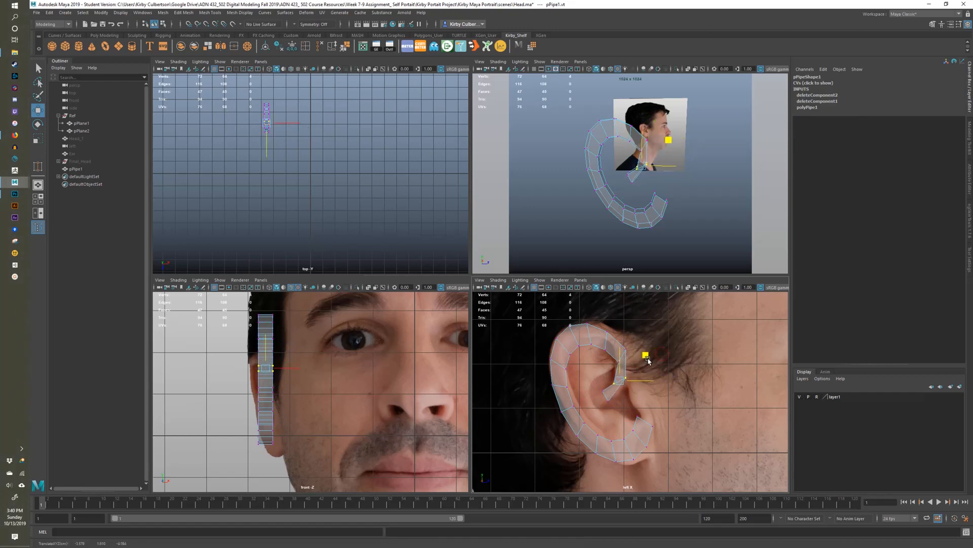
{"action": "key", "text": "e"}
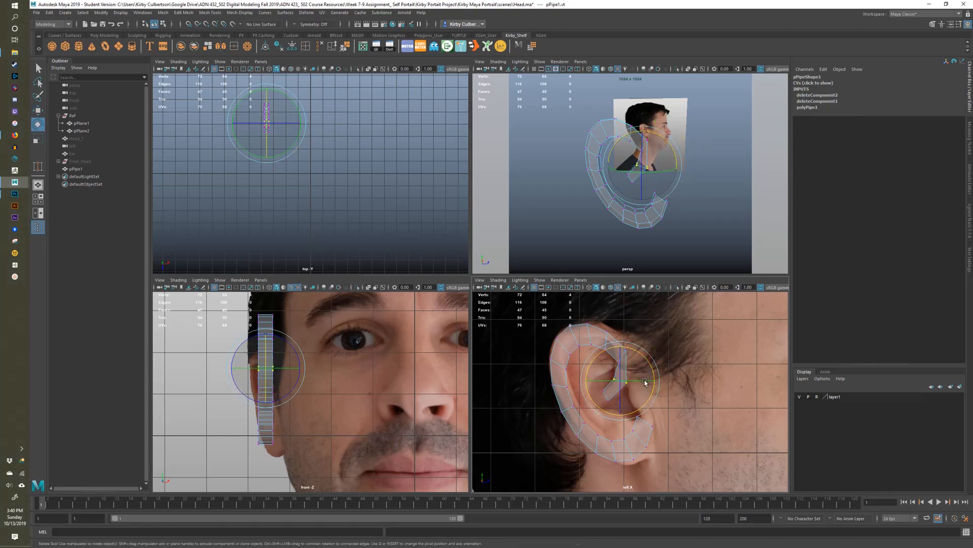
{"action": "key", "text": "w"}
{"action": "left_click_drag", "start_coordinate": [644, 355], "coordinate": [612, 373]}
{"action": "key", "text": "e"}
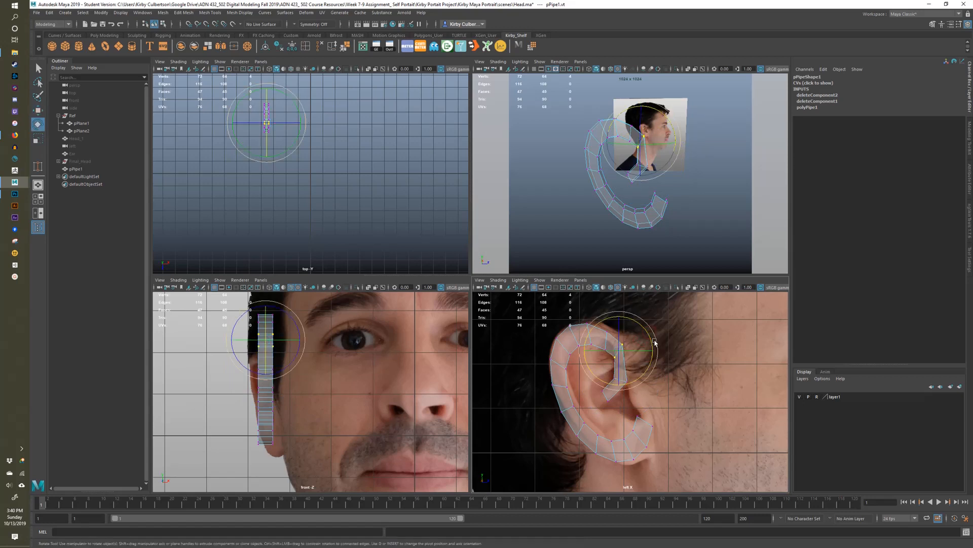
{"action": "key", "text": "w"}
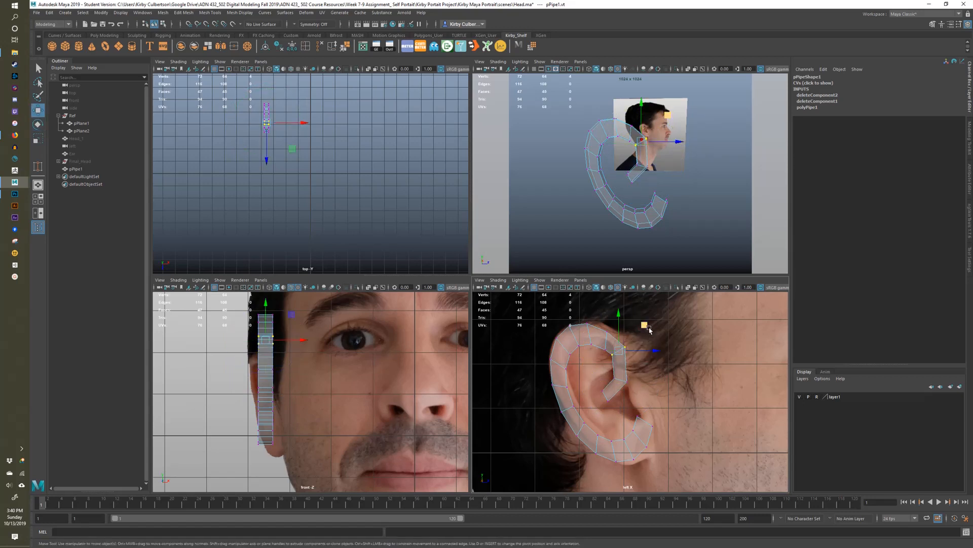
{"action": "left_click_drag", "start_coordinate": [649, 325], "coordinate": [652, 325]}
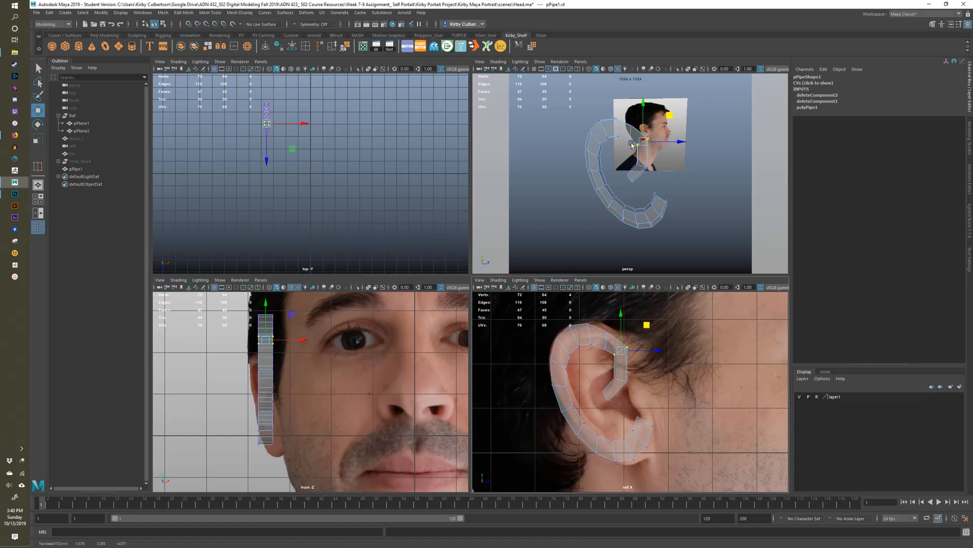
- Raise the vertex row at the upper front of the ring and reposition the top vertices to follow the helix curve
{"action": "left_click_drag", "start_coordinate": [650, 152], "coordinate": [589, 169], "text": "alt"}
{"action": "right_click_drag", "start_coordinate": [588, 170], "coordinate": [637, 157], "text": "alt"}
{"action": "middle_click_drag", "start_coordinate": [636, 157], "coordinate": [639, 199], "text": "alt"}
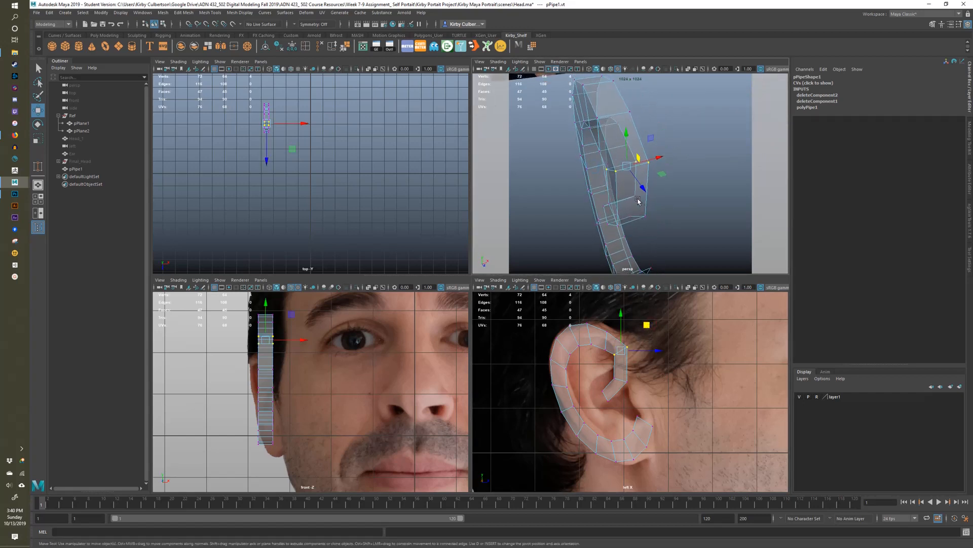
{"action": "left_click_drag", "start_coordinate": [638, 199], "coordinate": [642, 198], "text": "alt"}
{"action": "left_click_drag", "start_coordinate": [602, 323], "coordinate": [610, 356]}
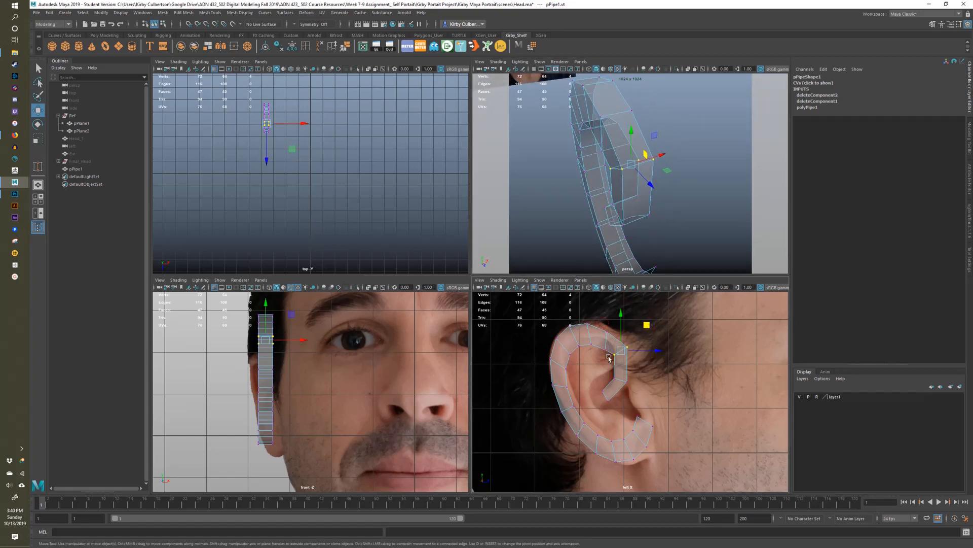
{"action": "left_click_drag", "start_coordinate": [664, 150], "coordinate": [699, 147], "text": "alt"}
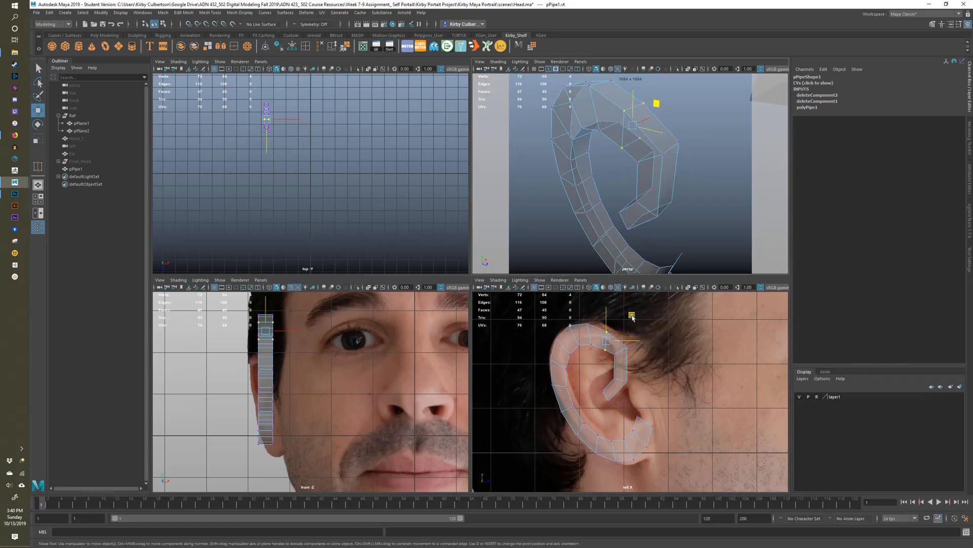
{"action": "left_click_drag", "start_coordinate": [631, 315], "coordinate": [632, 307]}
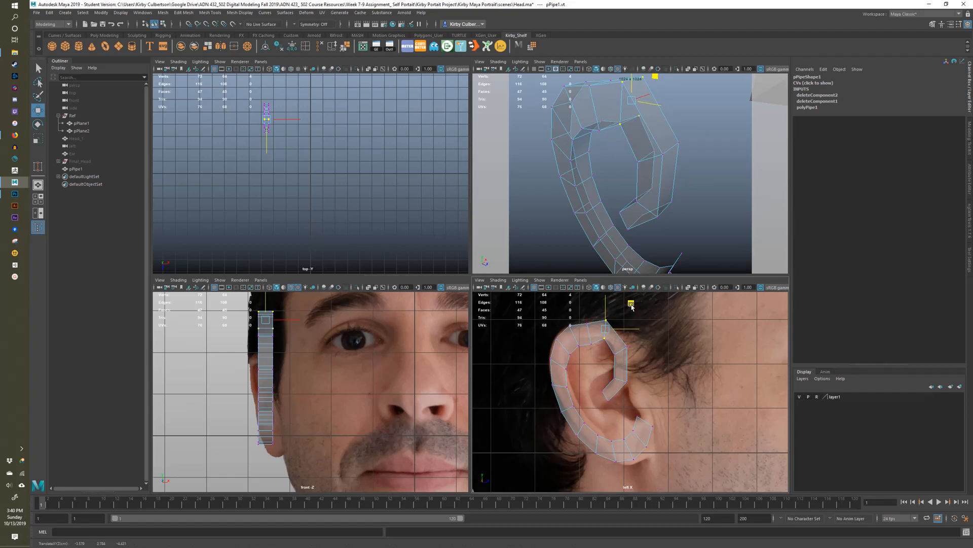
{"action": "left_click_drag", "start_coordinate": [607, 348], "coordinate": [583, 333]}
{"action": "left_click_drag", "start_coordinate": [588, 336], "coordinate": [565, 328]}
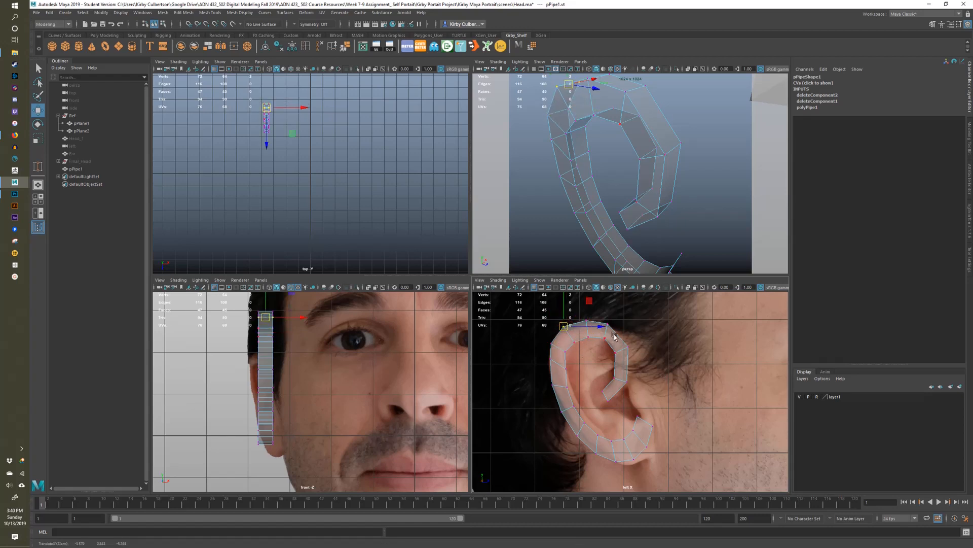
- Reposition the outer and inner vertices along the back of the ring down to the lobe to match the ear's rear outline
{"action": "left_click", "coordinate": [553, 361]}
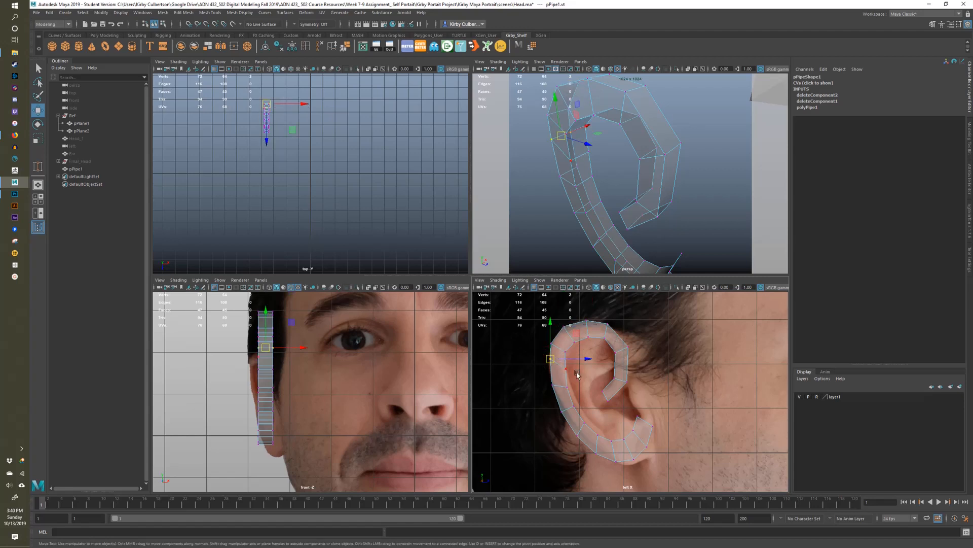
{"action": "left_click_drag", "start_coordinate": [551, 360], "coordinate": [549, 370]}
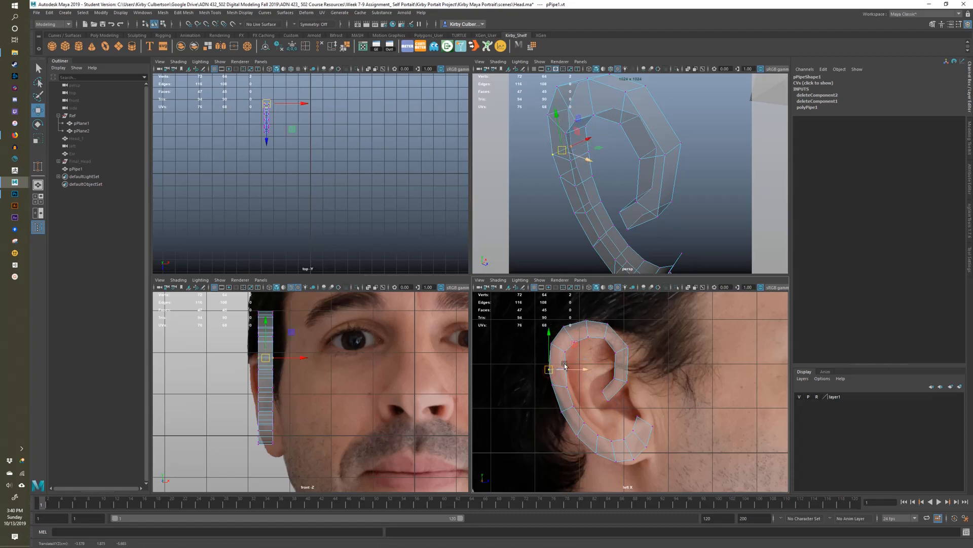
{"action": "left_click", "coordinate": [552, 384]}
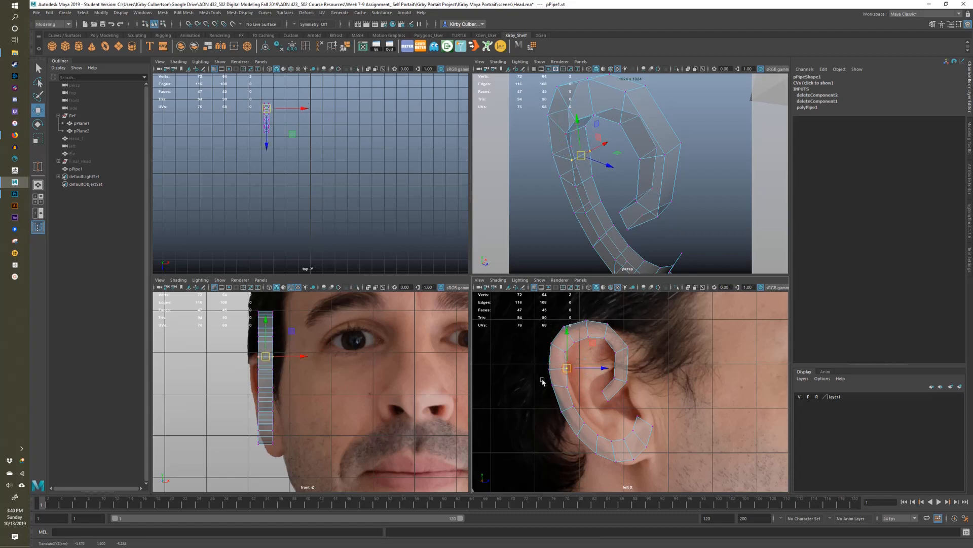
{"action": "left_click_drag", "start_coordinate": [555, 389], "coordinate": [647, 456]}
- Adjust the inner and outer vertices at the ring's lower open end to fit the earlobe in the side reference
{"action": "mouse_move", "coordinate": [630, 411]}
{"action": "left_mouse_down"}
{"action": "mouse_move", "coordinate": [657, 428]}
{"action": "mouse_move", "coordinate": [643, 423]}
{"action": "left_mouse_up"}
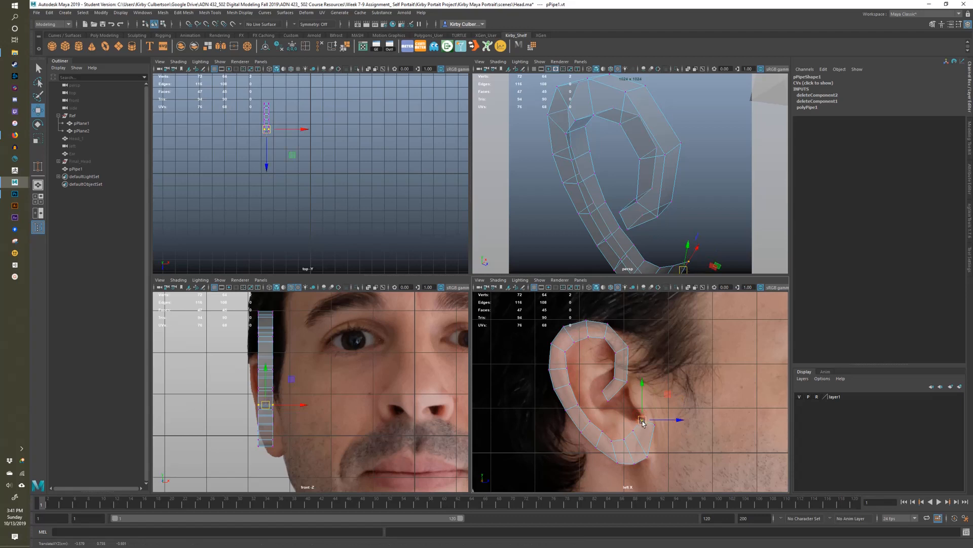
{"action": "left_click", "coordinate": [630, 453]}
{"action": "left_click_drag", "start_coordinate": [606, 432], "coordinate": [655, 465]}
{"action": "left_click_drag", "start_coordinate": [648, 457], "coordinate": [646, 458]}
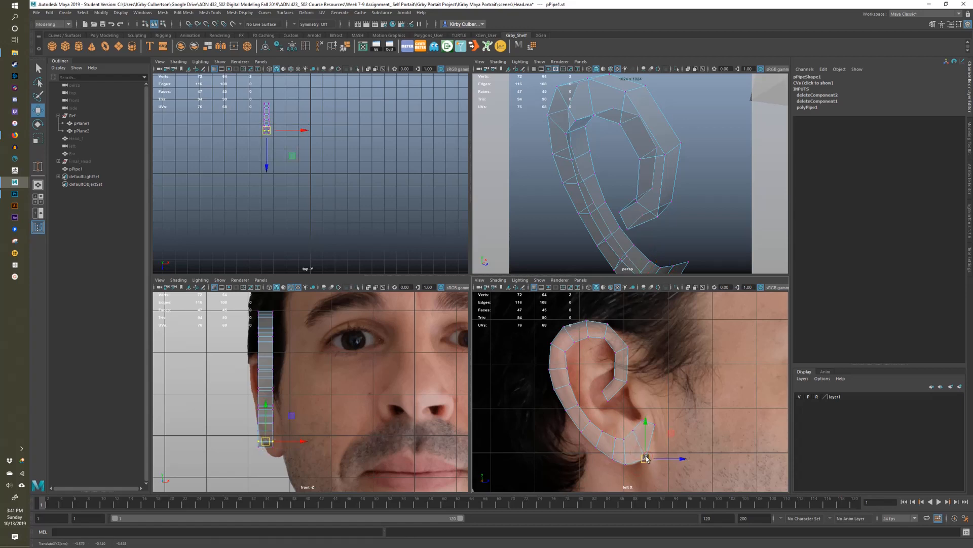
{"action": "left_click_drag", "start_coordinate": [629, 425], "coordinate": [641, 443]}
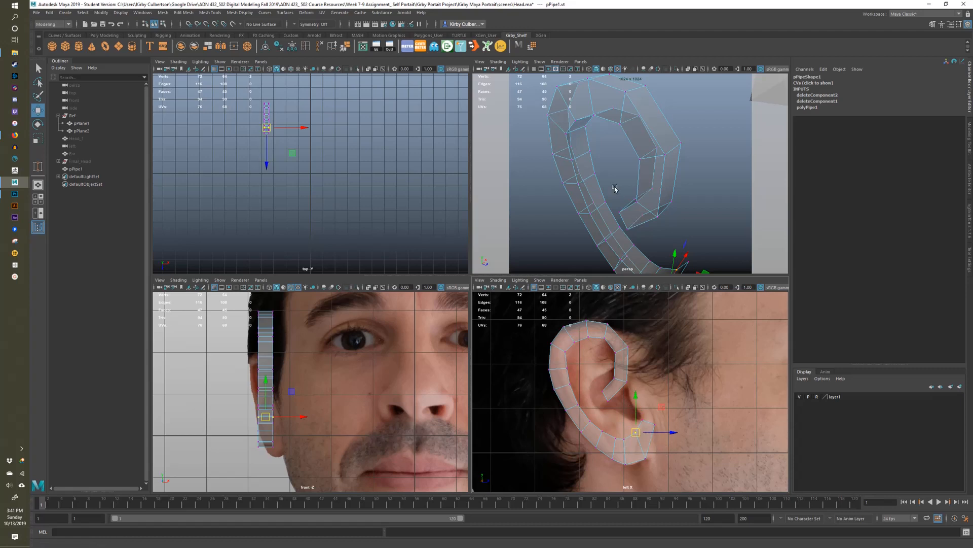
- Extrude two inner-rim edges on the head side of the upper curl toward the back of the ear
{"action": "left_click_drag", "start_coordinate": [622, 173], "coordinate": [652, 167], "text": "alt"}
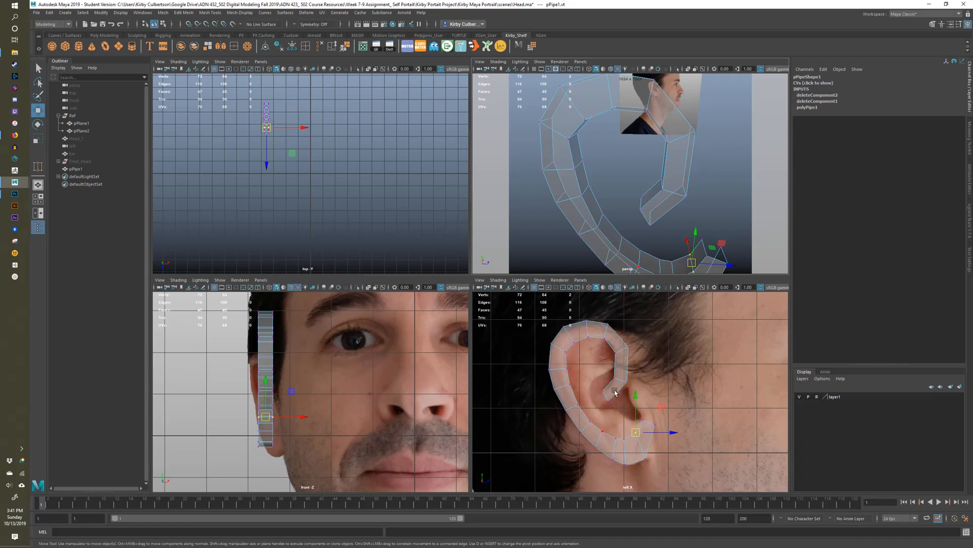
{"action": "left_click_drag", "start_coordinate": [644, 148], "coordinate": [668, 160], "text": "alt"}
{"action": "key", "text": "q"}
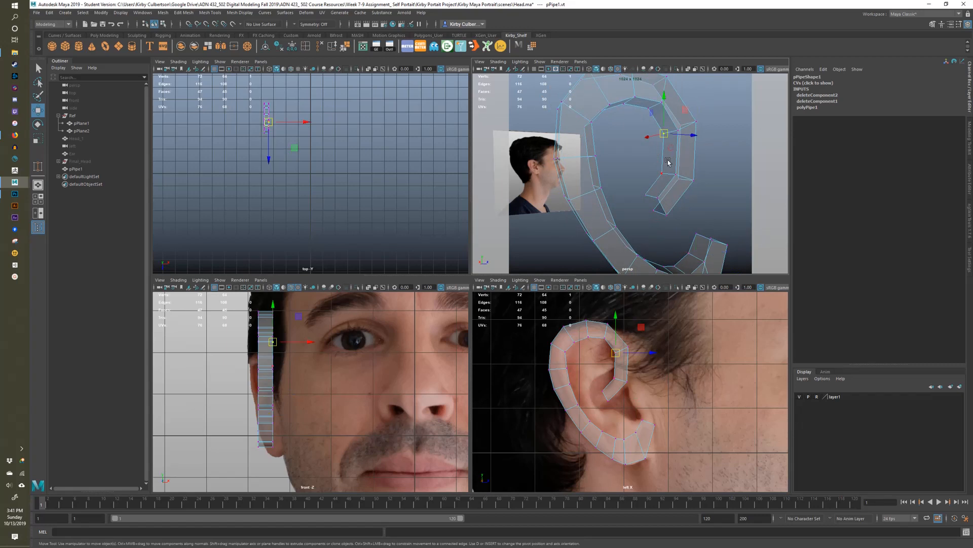
{"action": "right_click_drag", "start_coordinate": [669, 160], "coordinate": [666, 136]}
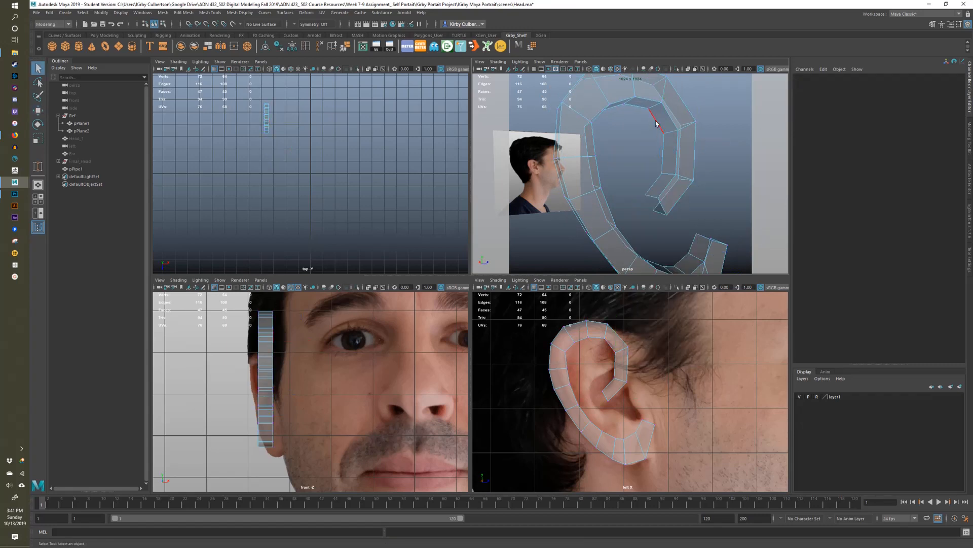
{"action": "left_click", "coordinate": [662, 152]}
{"action": "left_click", "coordinate": [659, 151], "text": "shift"}
{"action": "left_click_drag", "start_coordinate": [660, 152], "coordinate": [647, 163], "text": "alt"}
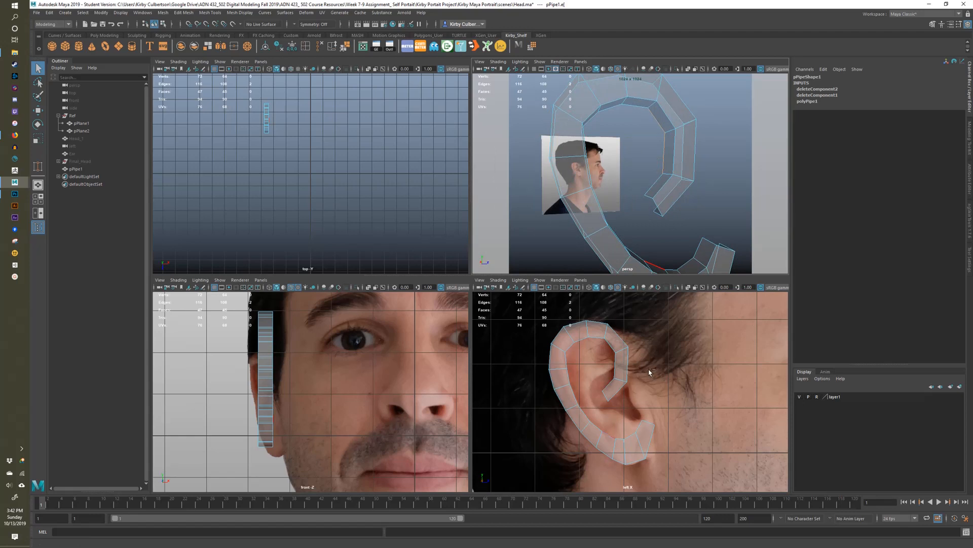
{"action": "key", "text": "ctrl+e"}
{"action": "left_click_drag", "start_coordinate": [653, 361], "coordinate": [633, 366]}
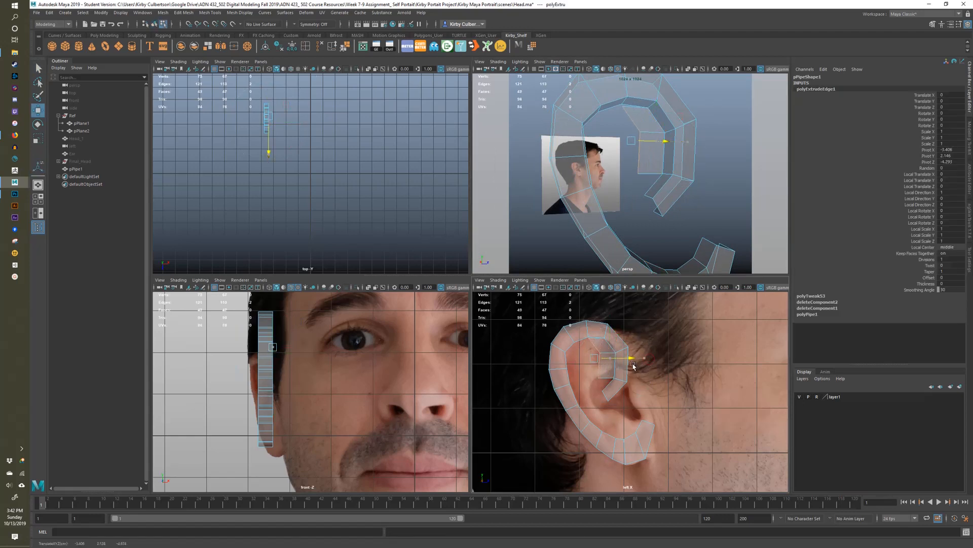
- Rotate and scale the newly extruded edges at the upper front curl to angle the strip along the inner fold
{"action": "key", "text": "w"}
{"action": "key", "text": "e"}
{"action": "key", "text": "r"}
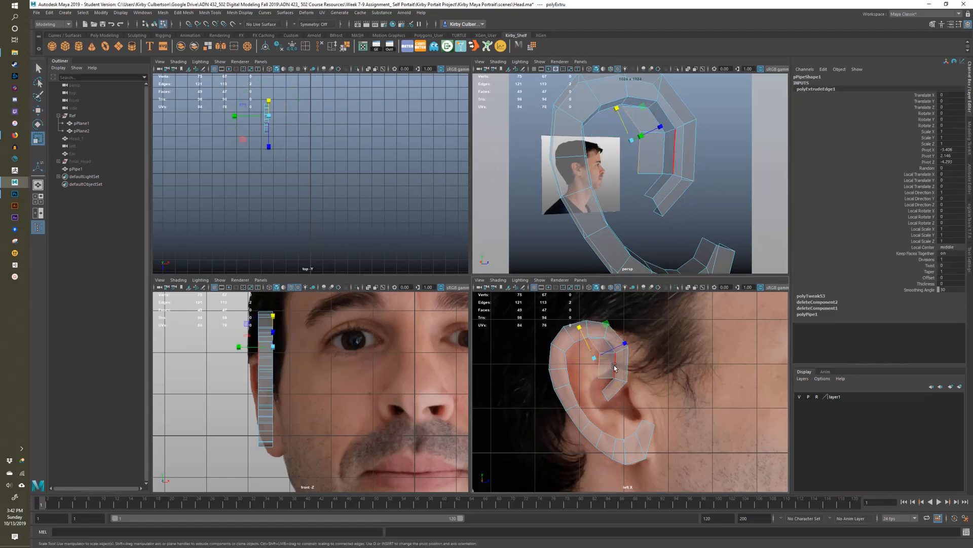
{"action": "key", "text": "w"}
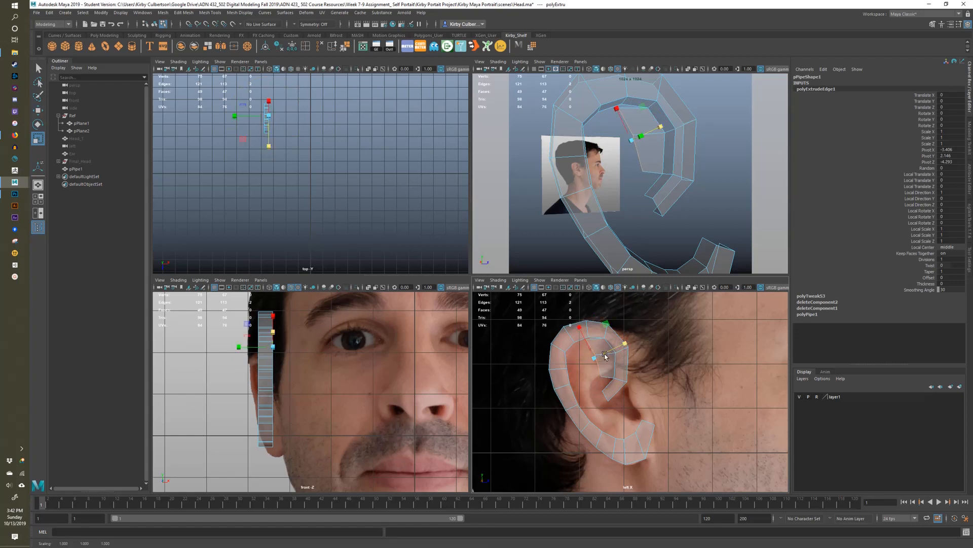
{"action": "key", "text": "e"}
{"action": "key", "text": "q"}
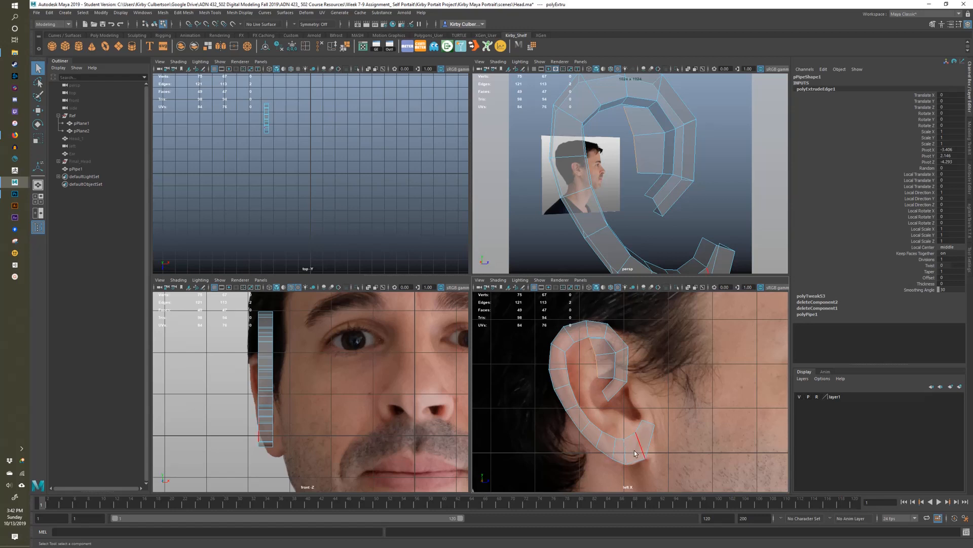
- Reposition the lower and middle vertices of the extruded strip to follow the fold in the side reference
{"action": "right_click_drag", "start_coordinate": [599, 374], "coordinate": [564, 335]}
{"action": "left_click", "coordinate": [599, 378]}
{"action": "key", "text": "w"}
{"action": "left_click_drag", "start_coordinate": [598, 378], "coordinate": [606, 371]}
{"action": "left_click", "coordinate": [598, 354]}
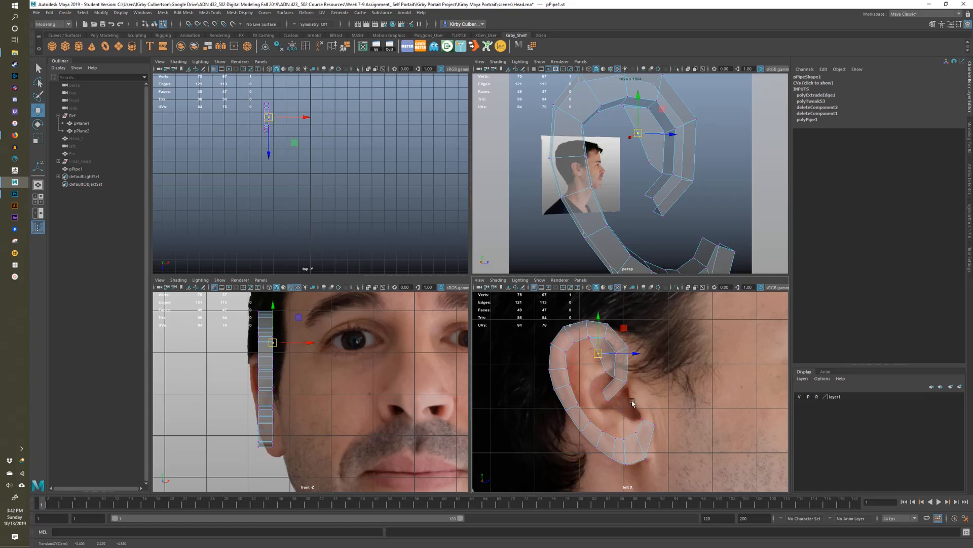
- Move the strip's top free vertex up against the inner rim of the helix
{"action": "left_click", "coordinate": [591, 340]}
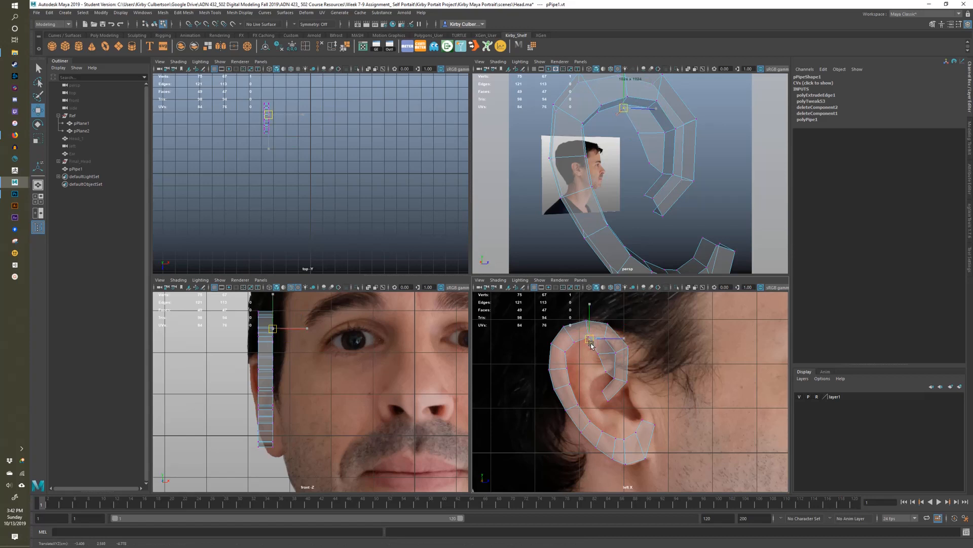
{"action": "key", "text": "f"}
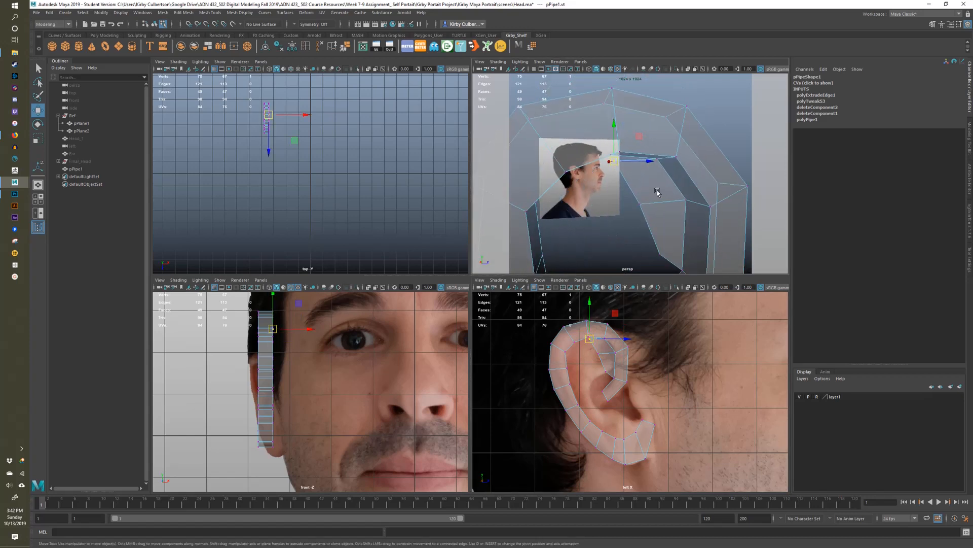
{"action": "left_click_drag", "start_coordinate": [657, 193], "coordinate": [612, 150], "text": "alt"}
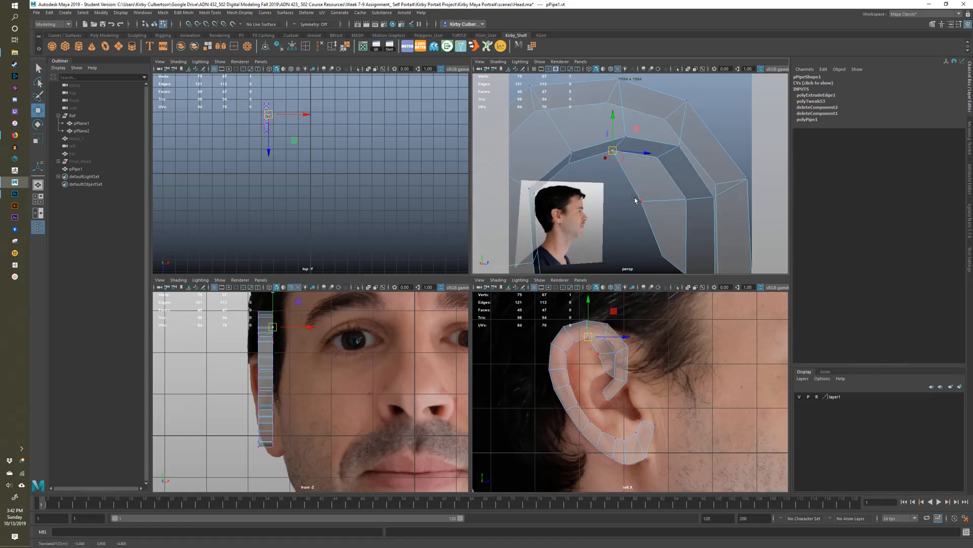
{"action": "key", "text": "ctrl+z"}
{"action": "left_click_drag", "start_coordinate": [636, 194], "coordinate": [626, 193], "text": "alt"}
{"action": "mouse_move", "coordinate": [614, 145]}
{"action": "left_mouse_down"}
{"action": "mouse_move", "coordinate": [629, 158]}
{"action": "mouse_move", "coordinate": [612, 146]}
{"action": "left_mouse_up"}
{"action": "key", "text": "q"}
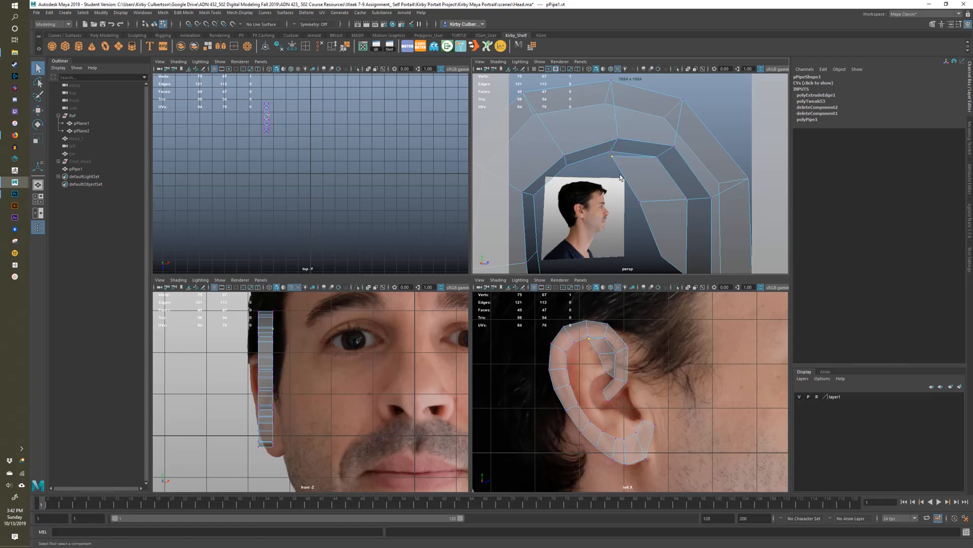
- Shift the middle vertex on the strip's free edge to even out its two faces
{"action": "mouse_move", "coordinate": [629, 214]}
{"action": "left_mouse_down", "text": "alt"}
{"action": "mouse_move", "coordinate": [622, 221]}
{"action": "mouse_move", "coordinate": [624, 207]}
{"action": "left_mouse_up", "text": "alt"}
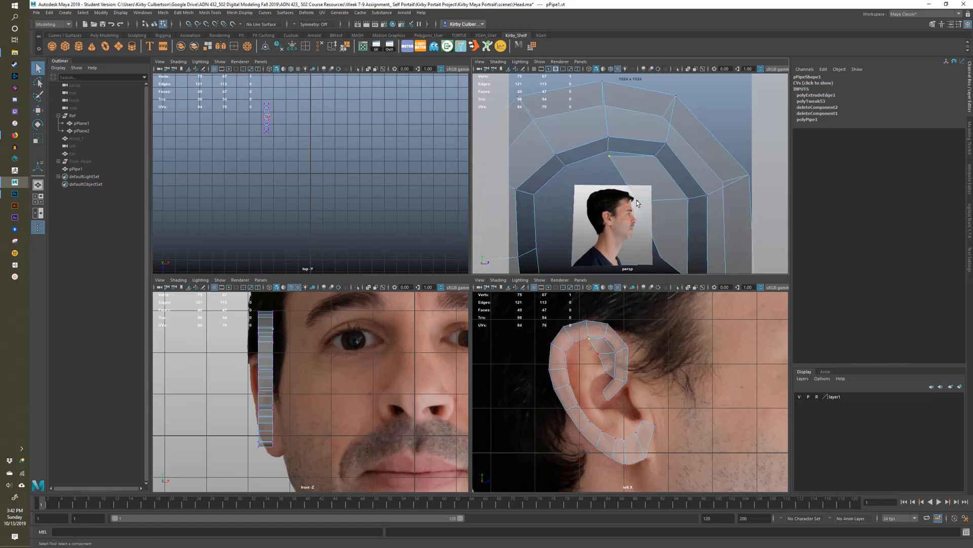
{"action": "left_click", "coordinate": [638, 201]}
{"action": "key", "text": "w"}
{"action": "middle_click_drag", "start_coordinate": [663, 177], "coordinate": [666, 194]}
{"action": "key", "text": "q"}
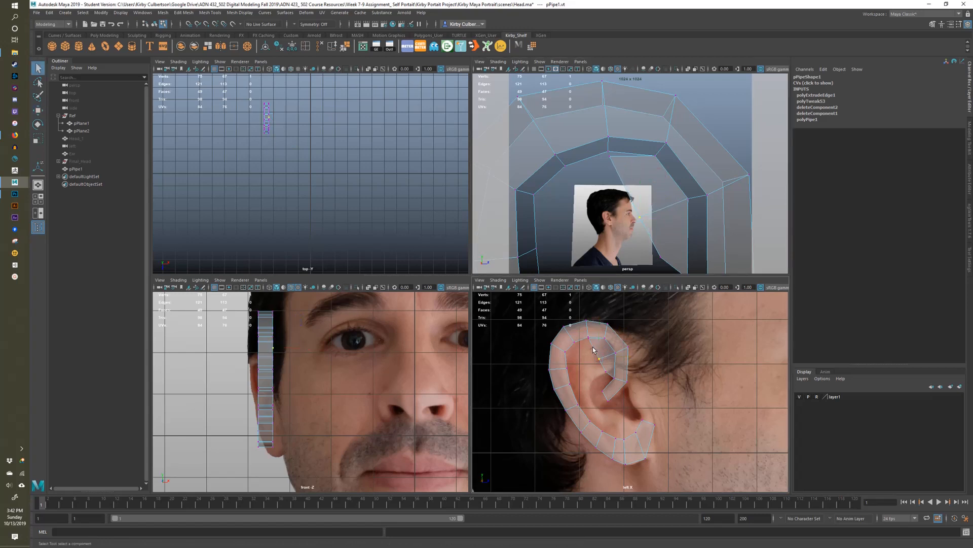
- Extrude the strip's two free edges toward the back of the ear, rotating and moving them to follow the fold
{"action": "right_click_drag", "start_coordinate": [593, 349], "coordinate": [593, 313]}
{"action": "left_click", "coordinate": [616, 381]}
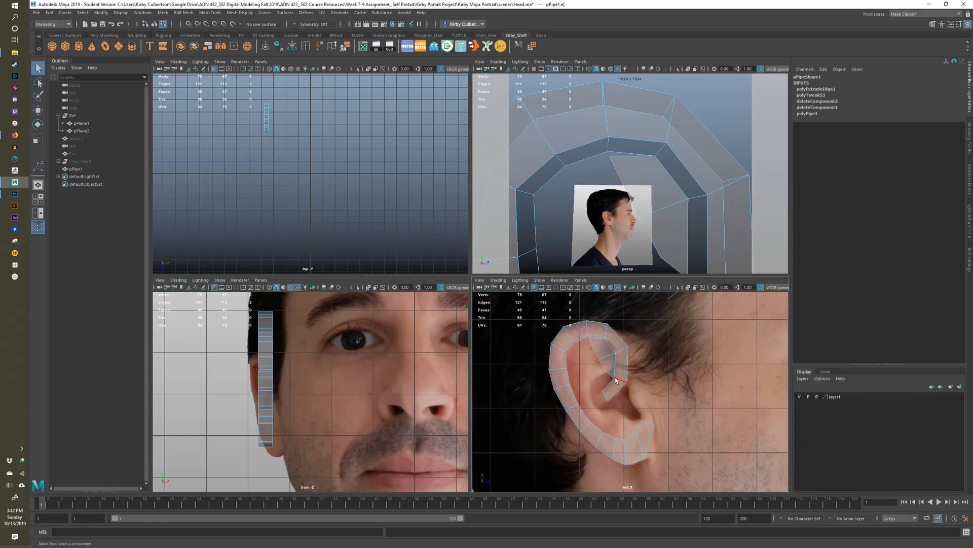
{"action": "key", "text": "ctrl+e"}
{"action": "left_click_drag", "start_coordinate": [617, 381], "coordinate": [612, 333]}
{"action": "key", "text": "e"}
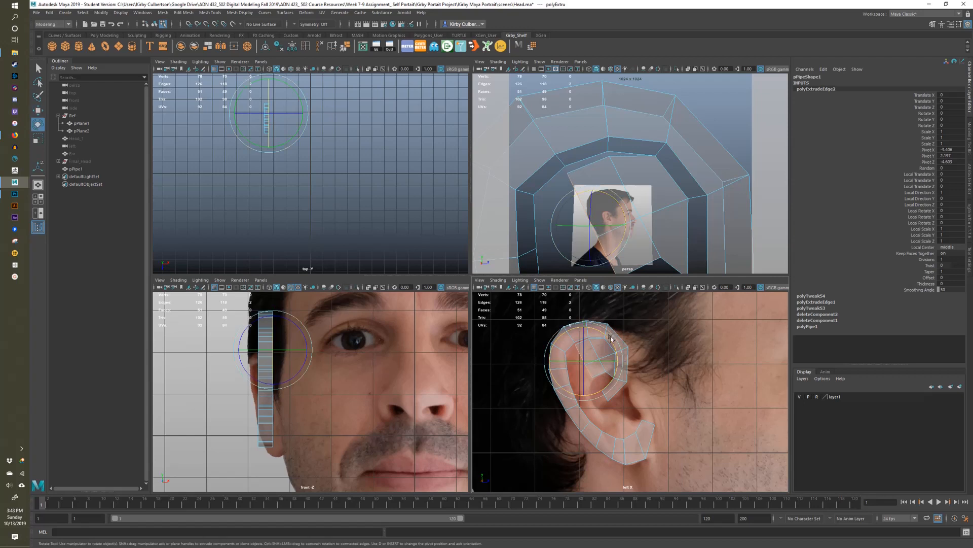
{"action": "key", "text": "w"}
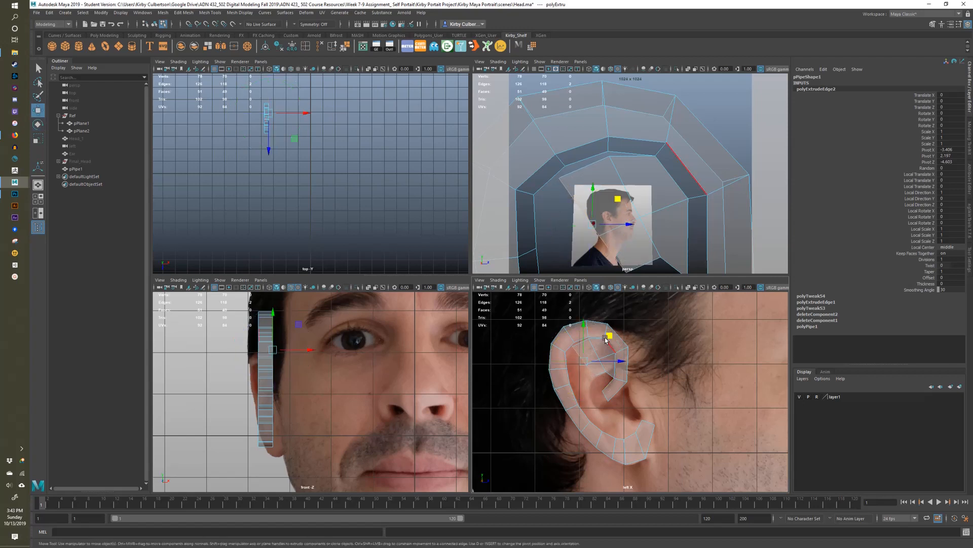
{"action": "left_click_drag", "start_coordinate": [609, 339], "coordinate": [611, 335]}
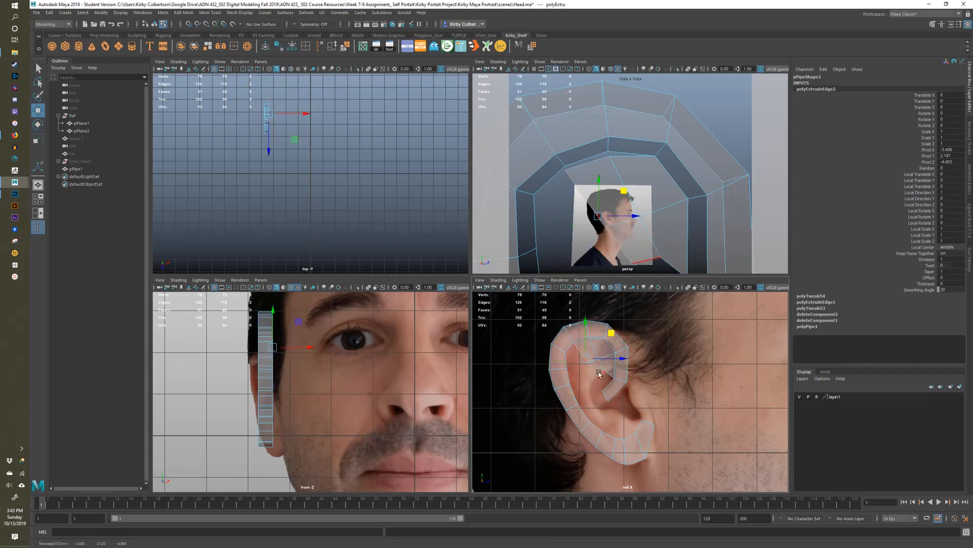
- Adjust the lower, middle and inner vertices of the second strip to match the upper fold in the reference
{"action": "key", "text": "q"}
{"action": "right_click_drag", "start_coordinate": [597, 365], "coordinate": [566, 332]}
{"action": "left_click", "coordinate": [595, 376]}
{"action": "key", "text": "w"}
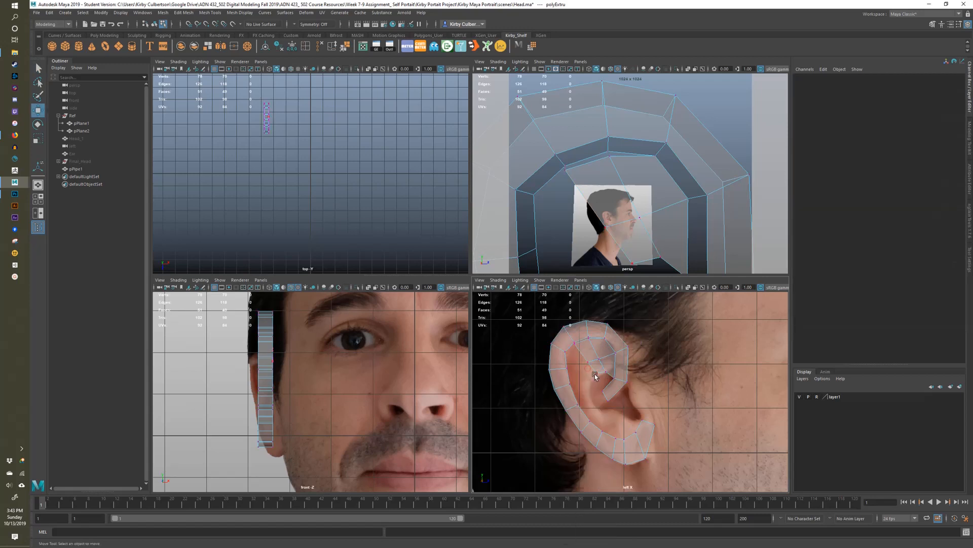
{"action": "left_click", "coordinate": [595, 373]}
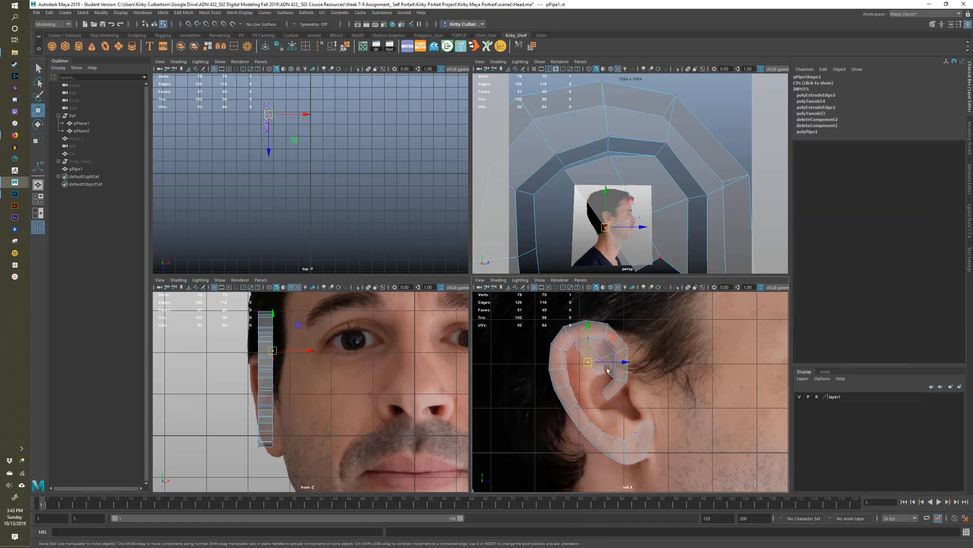
{"action": "left_click", "coordinate": [599, 358]}
{"action": "left_click_drag", "start_coordinate": [599, 360], "coordinate": [599, 356]}
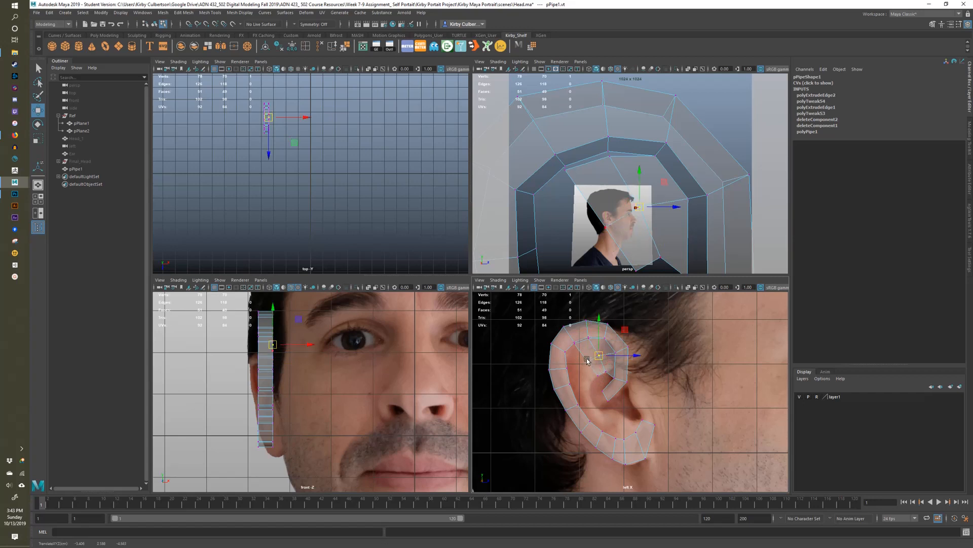
{"action": "key", "text": "q"}
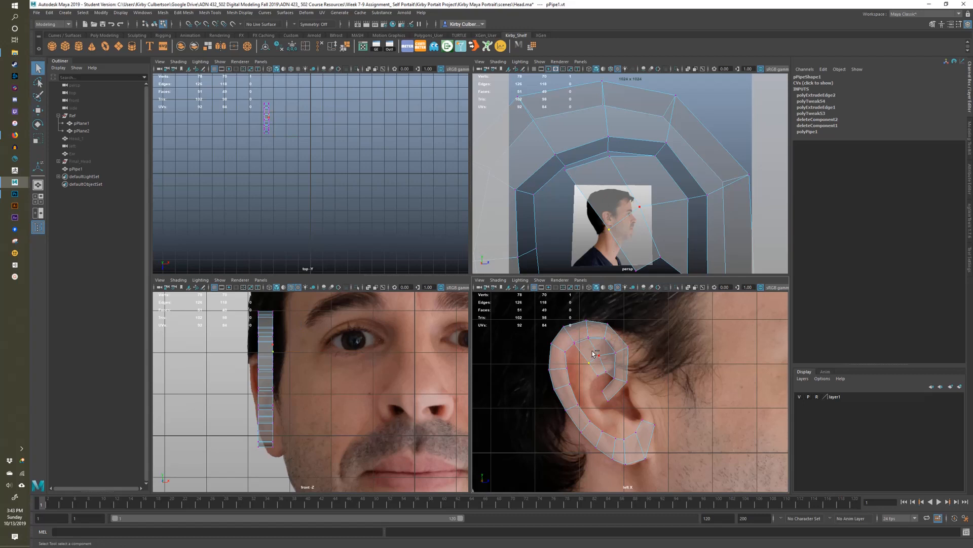
- Extrude the second strip's free edges once more toward the rear rim and place them beside it
{"action": "key", "text": "ctrl+e"}
{"action": "key", "text": "ctrl+z"}
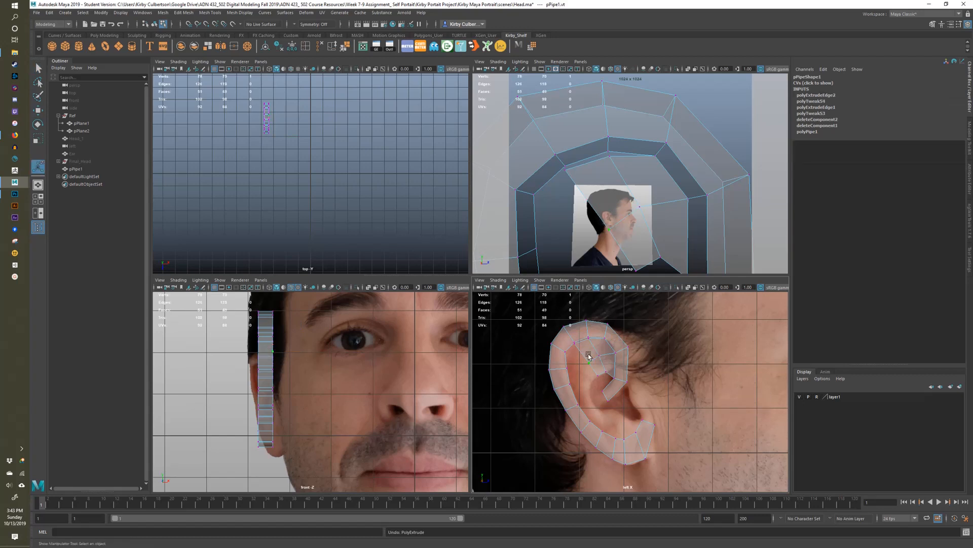
{"action": "right_click_drag", "start_coordinate": [588, 354], "coordinate": [590, 311]}
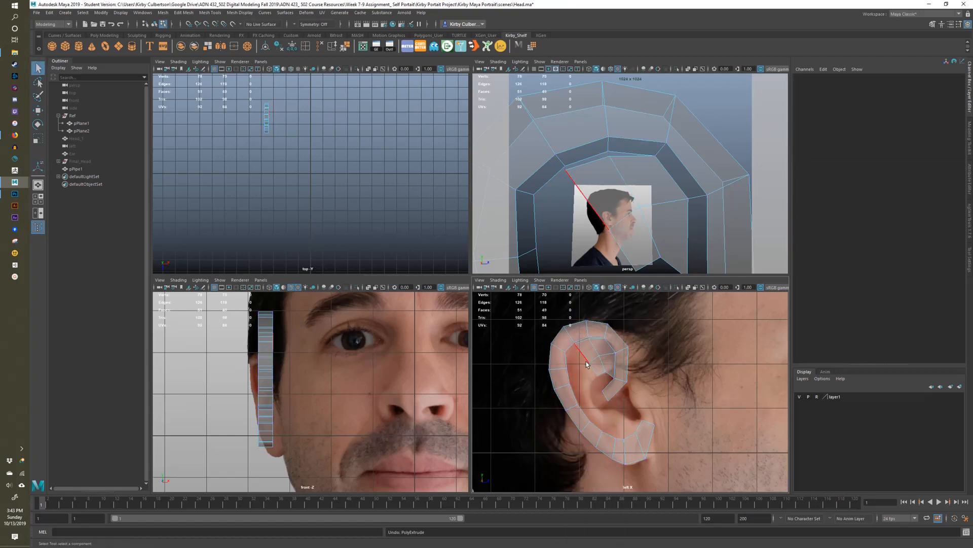
{"action": "left_click", "coordinate": [587, 364]}
{"action": "key", "text": "ctrl+e"}
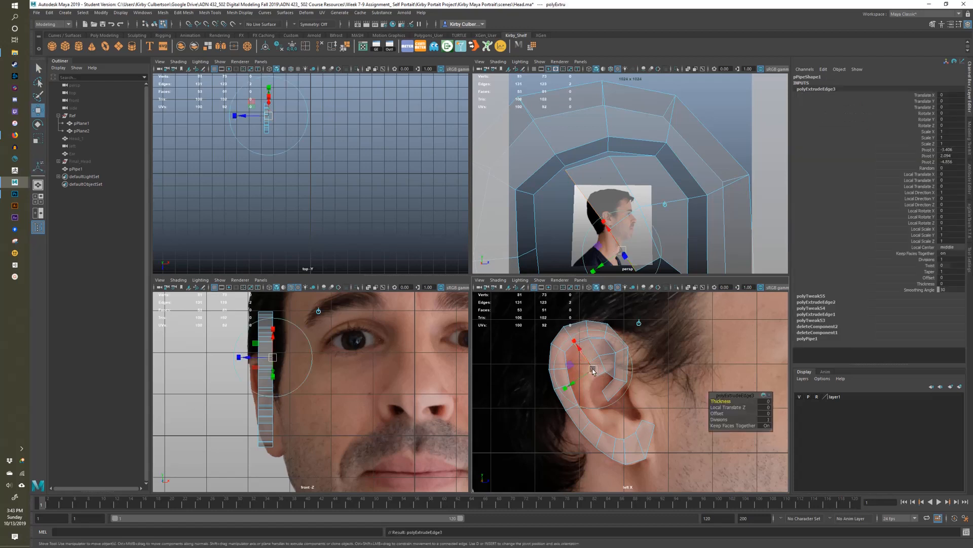
{"action": "key", "text": "w"}
{"action": "mouse_move", "coordinate": [613, 334]}
{"action": "left_mouse_down"}
{"action": "mouse_move", "coordinate": [609, 358]}
{"action": "mouse_move", "coordinate": [607, 342]}
{"action": "left_mouse_up"}
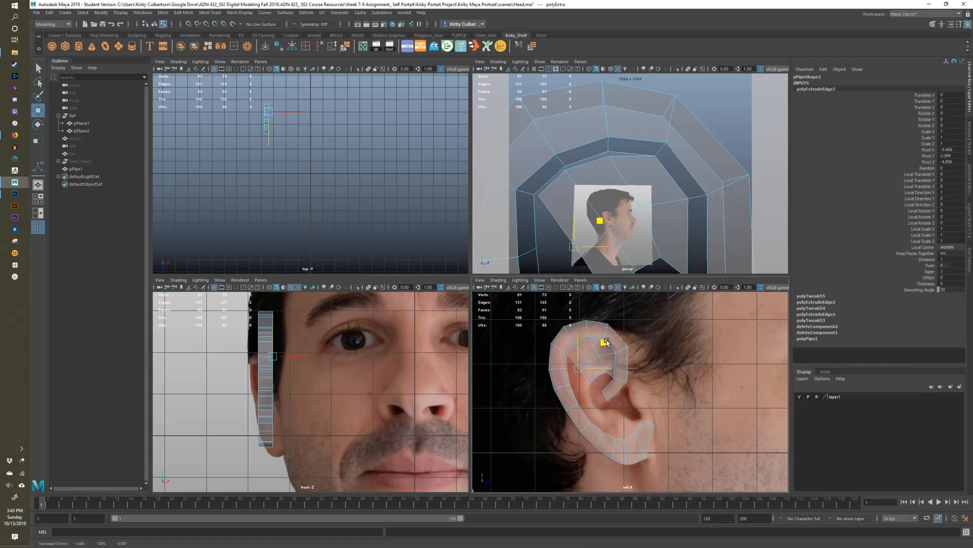
- Reposition the third strip's lower vertices and the neighbouring inner vertices to smooth the flow of the upper fold
{"action": "key", "text": "q"}
{"action": "right_click_drag", "start_coordinate": [588, 352], "coordinate": [558, 334]}
{"action": "left_click", "coordinate": [592, 382]}
{"action": "key", "text": "w"}
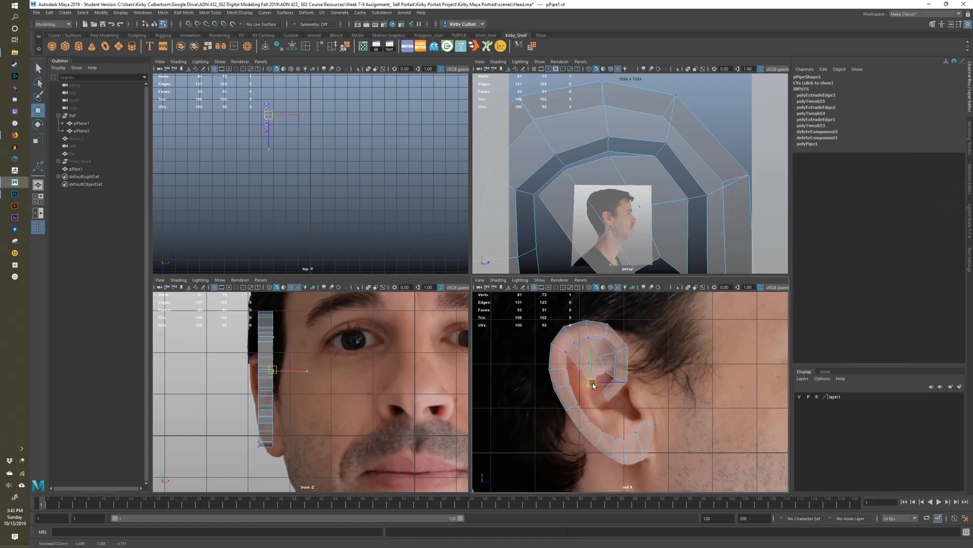
{"action": "mouse_move", "coordinate": [585, 380]}
{"action": "left_mouse_down"}
{"action": "mouse_move", "coordinate": [591, 364]}
{"action": "mouse_move", "coordinate": [582, 368]}
{"action": "left_mouse_up"}
{"action": "left_click", "coordinate": [583, 370]}
{"action": "left_click", "coordinate": [601, 357]}
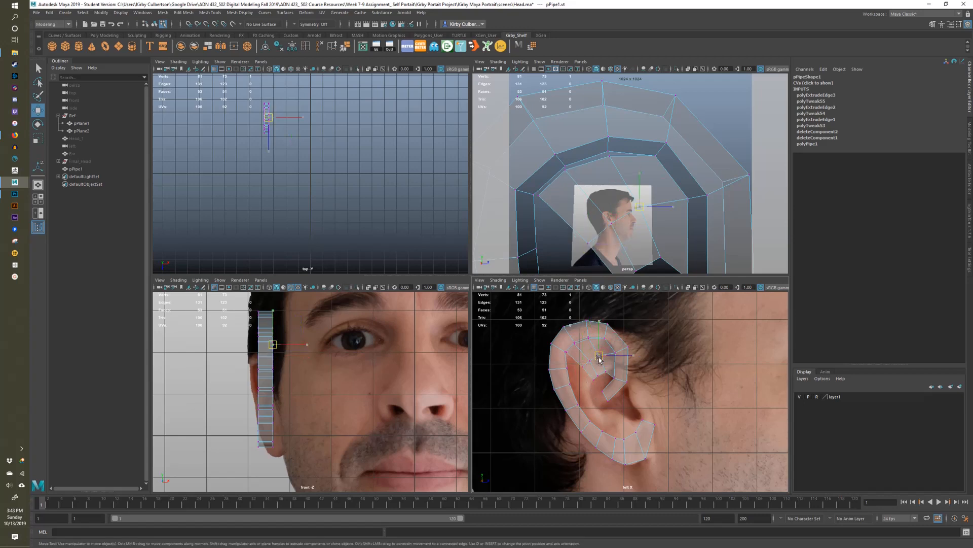
{"action": "left_click", "coordinate": [590, 361]}
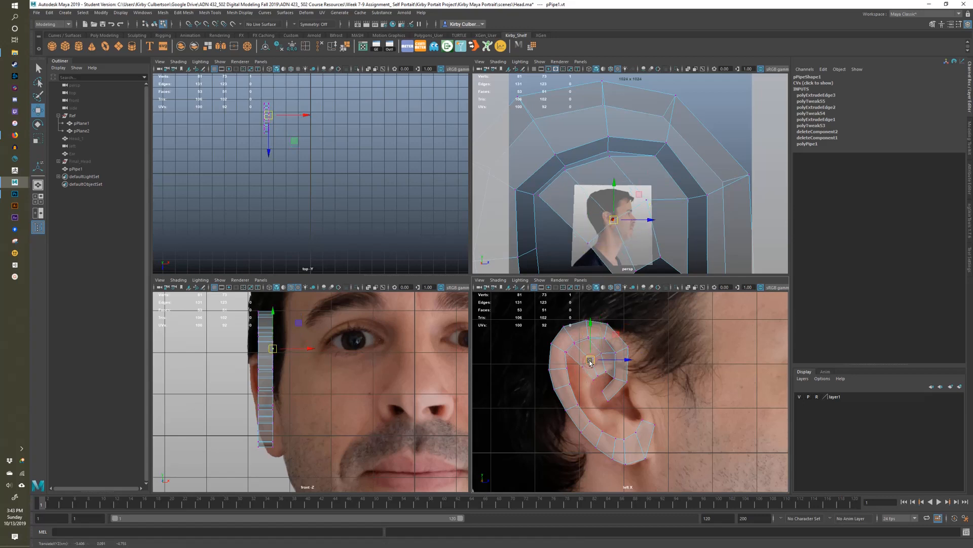
{"action": "left_click", "coordinate": [598, 376]}
{"action": "left_click_drag", "start_coordinate": [598, 376], "coordinate": [608, 375]}
{"action": "left_click", "coordinate": [606, 371]}
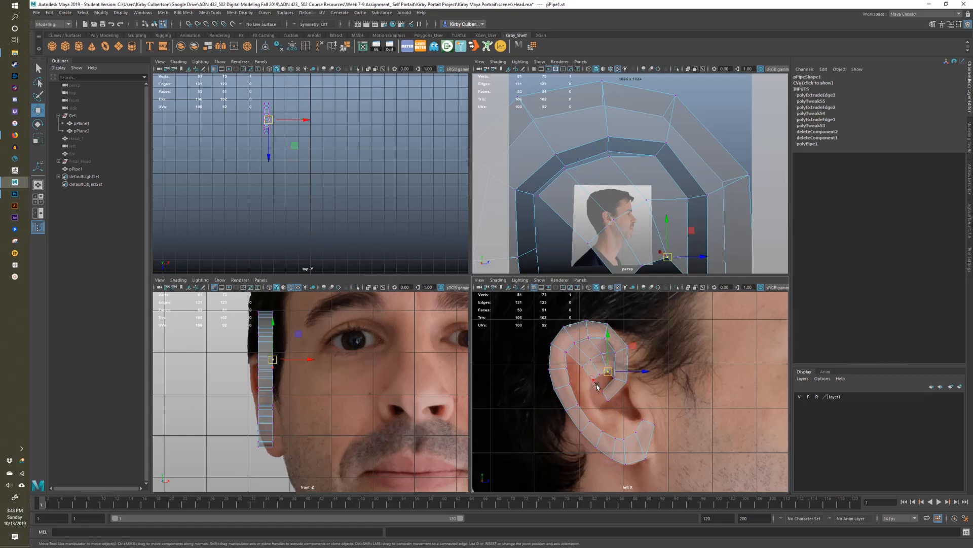
- Extrude the strip's free edges repeatedly down the rear inner rim toward the earlobe, rotating, scaling and moving each section to fit
{"action": "right_click_drag", "start_coordinate": [602, 382], "coordinate": [602, 364]}
{"action": "left_click", "coordinate": [592, 371]}
{"action": "left_click", "coordinate": [576, 361], "text": "shift"}
{"action": "right_click_drag", "start_coordinate": [580, 366], "coordinate": [581, 381], "text": "shift"}
{"action": "key", "text": "w"}
{"action": "left_click_drag", "start_coordinate": [607, 343], "coordinate": [614, 371]}
{"action": "key", "text": "e"}
{"action": "key", "text": "w"}
{"action": "key", "text": "g"}
{"action": "key", "text": "w"}
{"action": "key", "text": "e"}
{"action": "key", "text": "r"}
{"action": "key", "text": "w"}
{"action": "key", "text": "g"}
{"action": "key", "text": "e"}
{"action": "key", "text": "w"}
{"action": "key", "text": "r"}
{"action": "left_click_drag", "start_coordinate": [613, 374], "coordinate": [644, 402]}
{"action": "key", "text": "w"}
{"action": "key", "text": "g"}
{"action": "key", "text": "e"}
{"action": "key", "text": "w"}
{"action": "key", "text": "e"}
{"action": "key", "text": "r"}
{"action": "key", "text": "e"}
{"action": "key", "text": "w"}
{"action": "key", "text": "g"}
{"action": "key", "text": "e"}
{"action": "key", "text": "w"}
{"action": "right_click_drag", "start_coordinate": [595, 330], "coordinate": [567, 338]}
{"action": "left_click", "coordinate": [619, 413]}
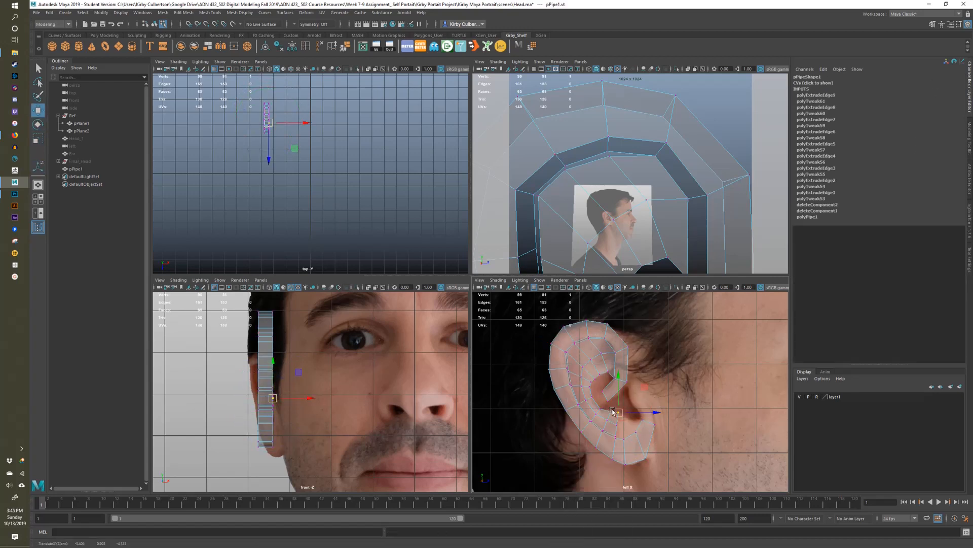
- Extrude the strip's end edges forward above the earlobe
{"action": "key", "text": "q"}
{"action": "right_click_drag", "start_coordinate": [619, 413], "coordinate": [619, 310]}
{"action": "key", "text": "w"}
{"action": "left_click_drag", "start_coordinate": [651, 400], "coordinate": [648, 398], "text": "shift"}
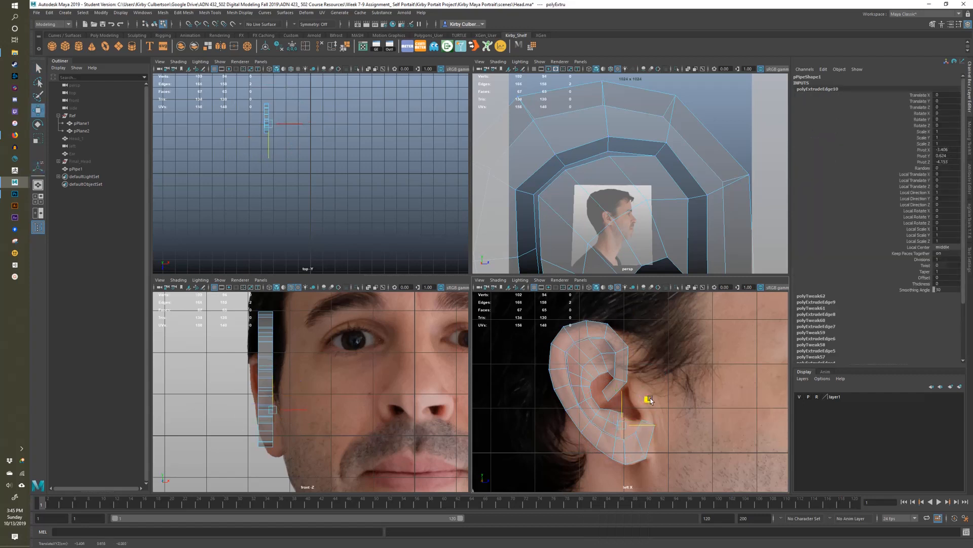
- Move the vertices of the section above the earlobe to follow the lower edge of the ear's bowl
{"action": "key", "text": "q"}
{"action": "right_click_drag", "start_coordinate": [623, 415], "coordinate": [578, 335]}
{"action": "left_click", "coordinate": [631, 412]}
{"action": "key", "text": "w"}
{"action": "key", "text": "q"}
{"action": "left_click", "coordinate": [624, 426]}
{"action": "left_click", "coordinate": [608, 421]}
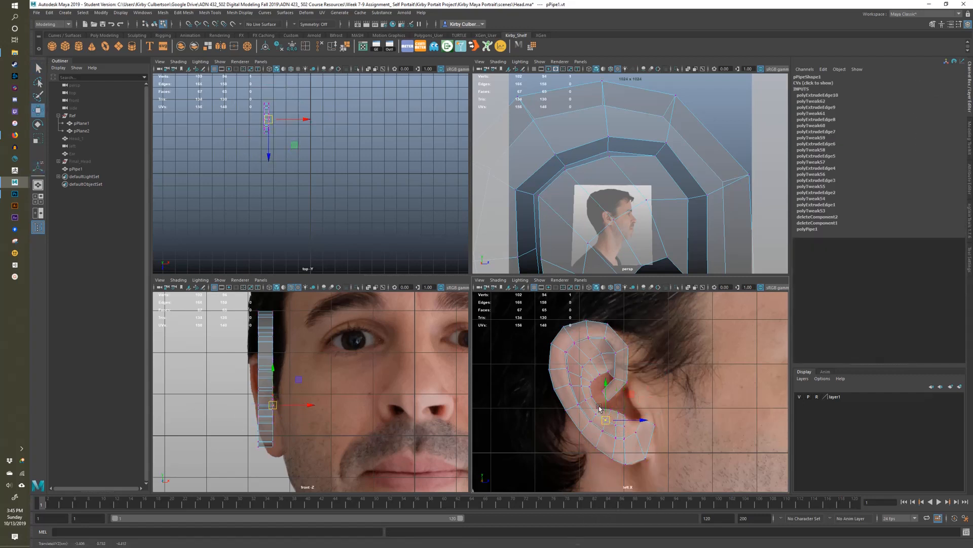
{"action": "left_click", "coordinate": [602, 409]}
- Extrude the end edges again toward the front notch and adjust the new section's upper vertex to the reference
{"action": "key", "text": "q"}
{"action": "right_click_drag", "start_coordinate": [620, 428], "coordinate": [613, 313]}
{"action": "key", "text": "w"}
{"action": "left_click_drag", "start_coordinate": [651, 399], "coordinate": [657, 393], "text": "shift"}
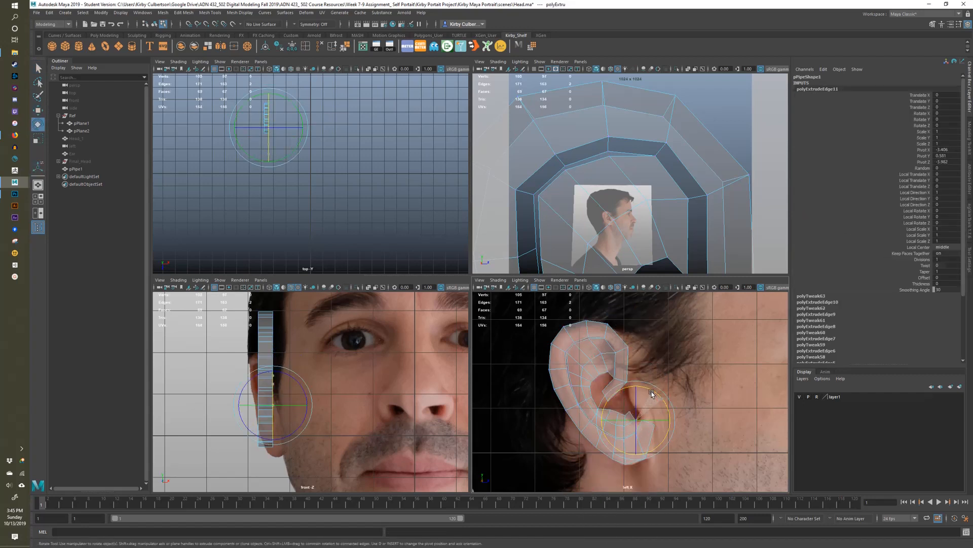
{"action": "key", "text": "q"}
{"action": "scroll", "coordinate": [583, 330], "scroll_direction": "up", "scroll_amount": 3}
{"action": "right_click_drag", "start_coordinate": [583, 331], "coordinate": [548, 333]}
{"action": "left_click", "coordinate": [593, 380]}
{"action": "key", "text": "w"}
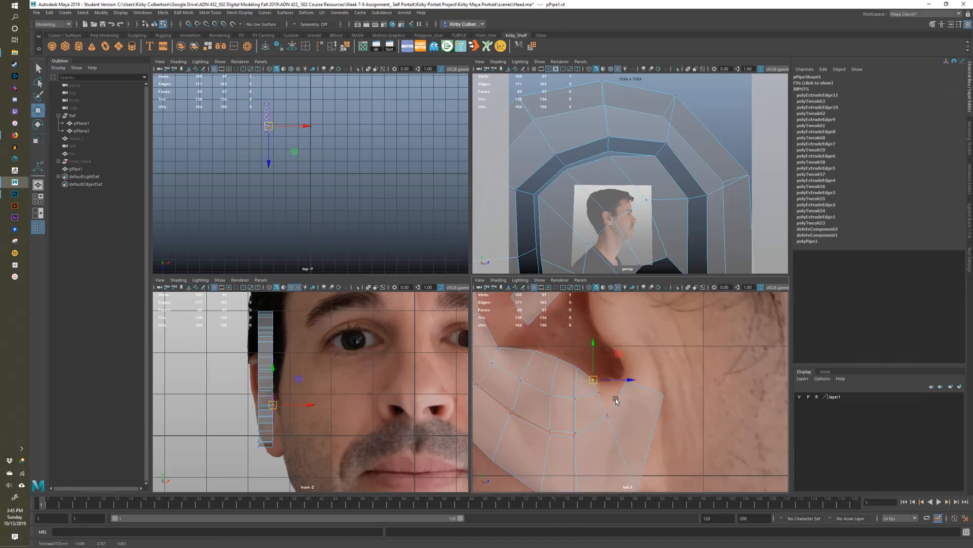
- Extrude a further section into the notch above the lobe and reposition its upper vertex along the ear's contour
{"action": "right_click_drag", "start_coordinate": [606, 398], "coordinate": [605, 310]}
{"action": "left_click_drag", "start_coordinate": [625, 370], "coordinate": [642, 348], "text": "shift"}
{"action": "key", "text": "e"}
{"action": "key", "text": "r"}
{"action": "key", "text": "w"}
{"action": "key", "text": "q"}
{"action": "right_click_drag", "start_coordinate": [650, 373], "coordinate": [611, 372]}
{"action": "left_click", "coordinate": [606, 367]}
{"action": "key", "text": "w"}
{"action": "left_click_drag", "start_coordinate": [629, 345], "coordinate": [638, 351]}
{"action": "middle_click_drag", "start_coordinate": [637, 396], "coordinate": [625, 430], "text": "alt"}
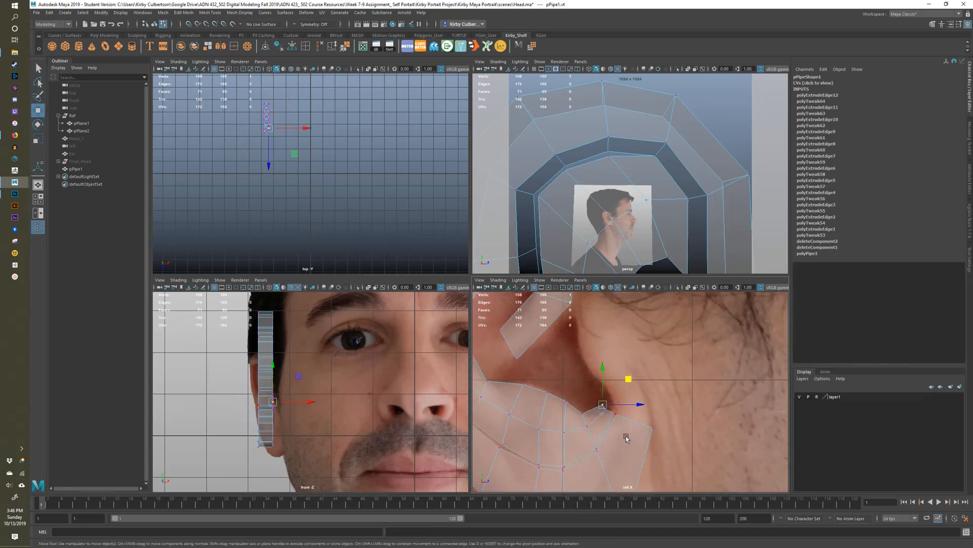
- Undo the stray vertex extrusion and return the ear mesh to object mode
{"action": "key", "text": "ctrl+e"}
{"action": "key", "text": "ctrl+z"}
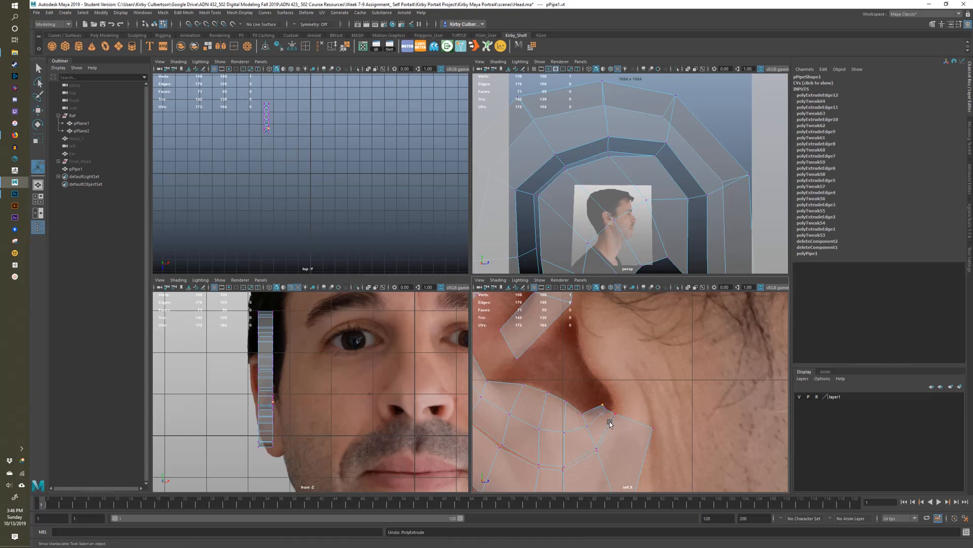
{"action": "left_click", "coordinate": [610, 423]}
{"action": "right_click_drag", "start_coordinate": [614, 330], "coordinate": [643, 317]}
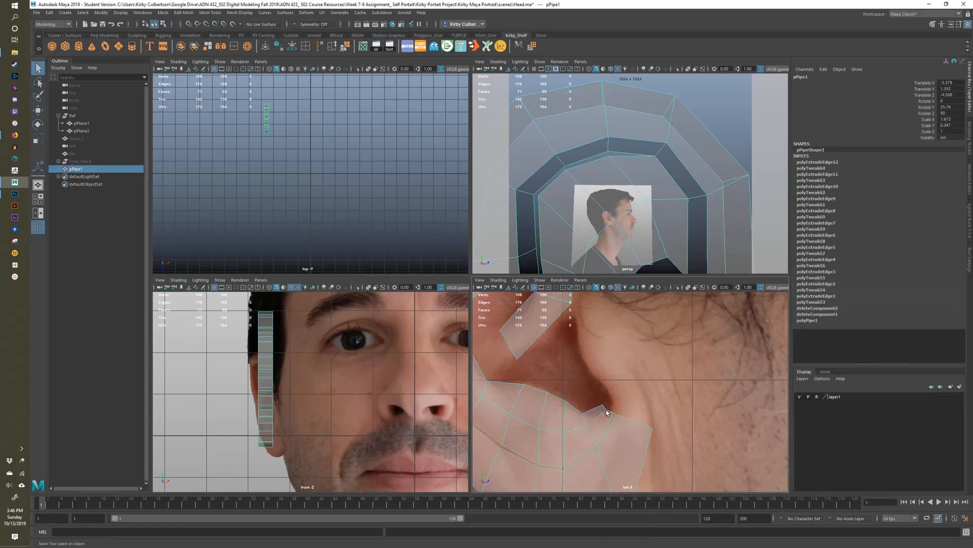
{"action": "middle_click_drag", "start_coordinate": [607, 412], "coordinate": [602, 434], "text": "alt"}
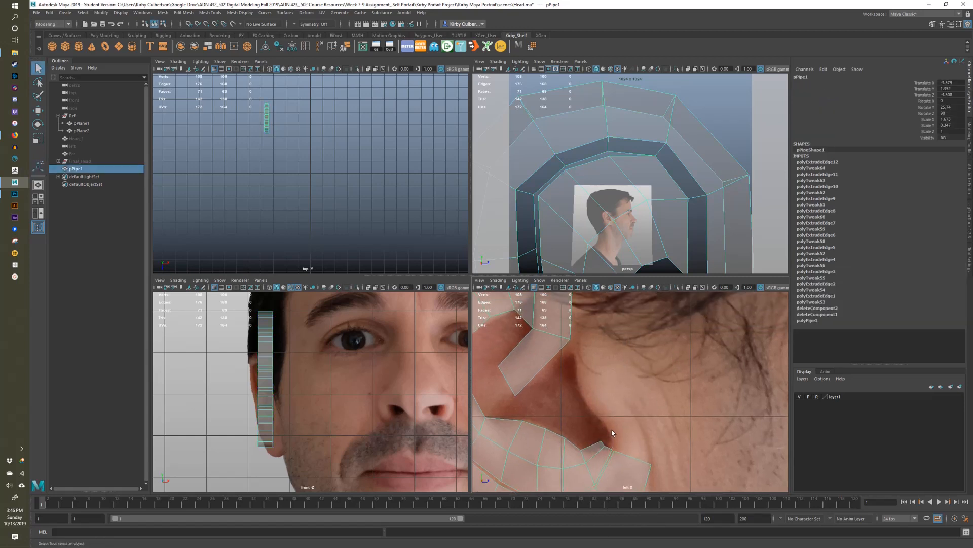
- Move the front corner vertices at the bend of the strip entering the bowl inward to match the ear reference
{"action": "mouse_move", "coordinate": [586, 361]}
{"action": "middle_mouse_down", "text": "alt"}
{"action": "mouse_move", "coordinate": [596, 411]}
{"action": "mouse_move", "coordinate": [598, 369]}
{"action": "middle_mouse_up", "text": "alt"}
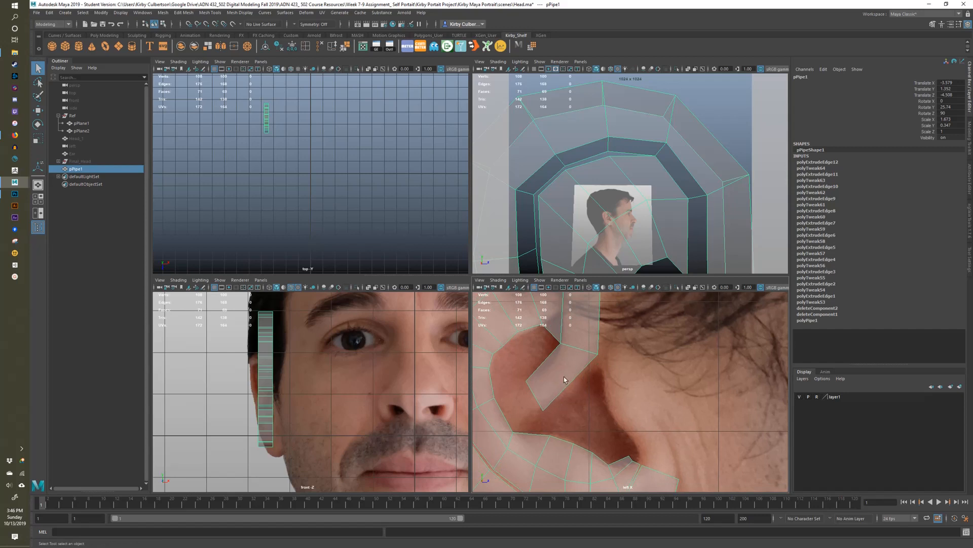
{"action": "right_click_drag", "start_coordinate": [582, 330], "coordinate": [549, 331]}
{"action": "left_click_drag", "start_coordinate": [612, 341], "coordinate": [589, 364]}
{"action": "key", "text": "w"}
{"action": "left_click_drag", "start_coordinate": [626, 335], "coordinate": [619, 330]}
{"action": "key", "text": "q"}
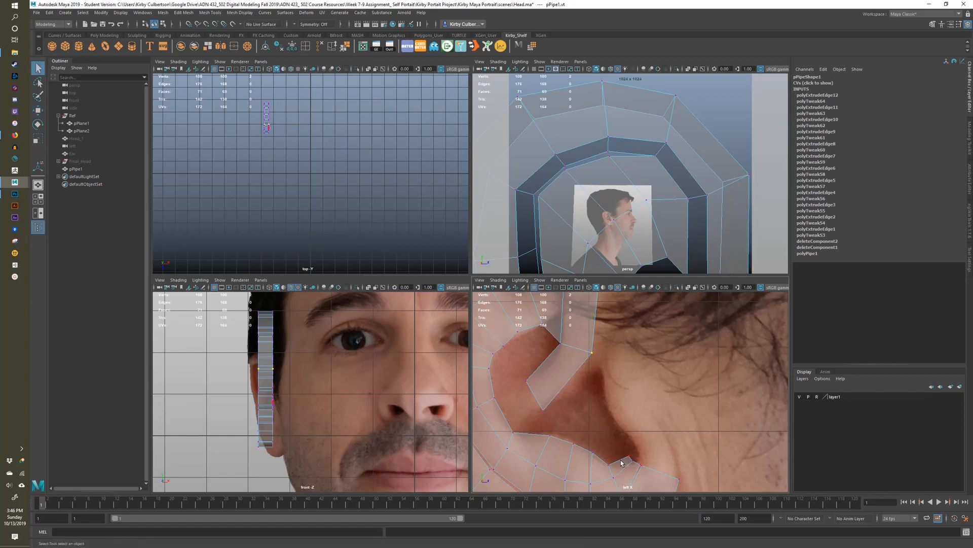
- Extrude the end edges of the lower strip at the front notch up toward the tragus
{"action": "right_click_drag", "start_coordinate": [624, 463], "coordinate": [622, 313]}
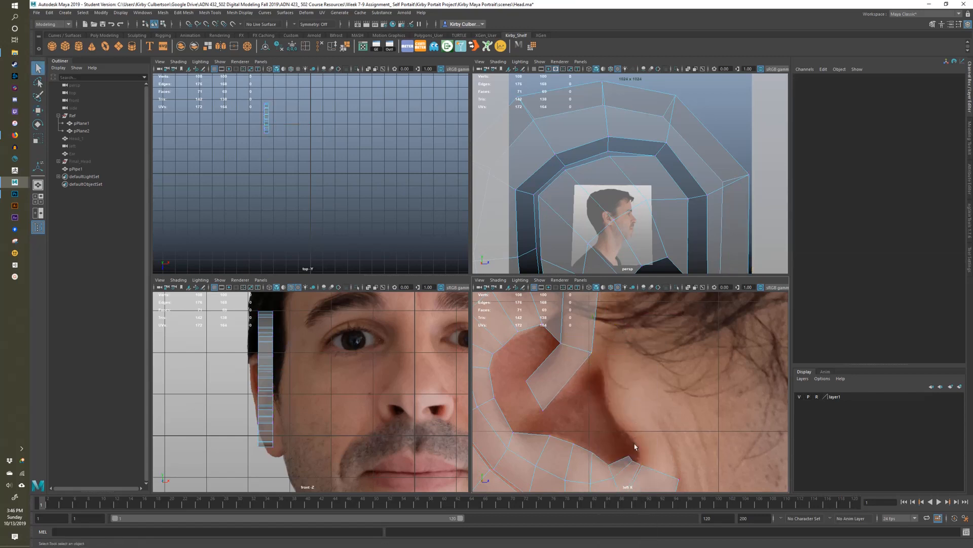
{"action": "left_click", "coordinate": [633, 461]}
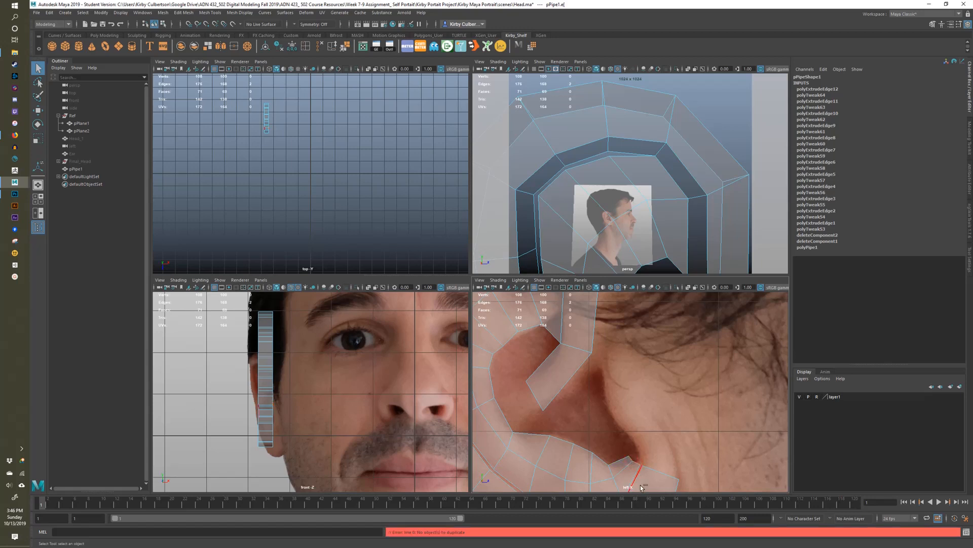
{"action": "key", "text": "w"}
{"action": "left_click_drag", "start_coordinate": [661, 450], "coordinate": [681, 419]}
{"action": "key", "text": "ctrl+e"}
{"action": "key", "text": "w"}
{"action": "key", "text": "e"}
{"action": "key", "text": "r"}
{"action": "key", "text": "w"}
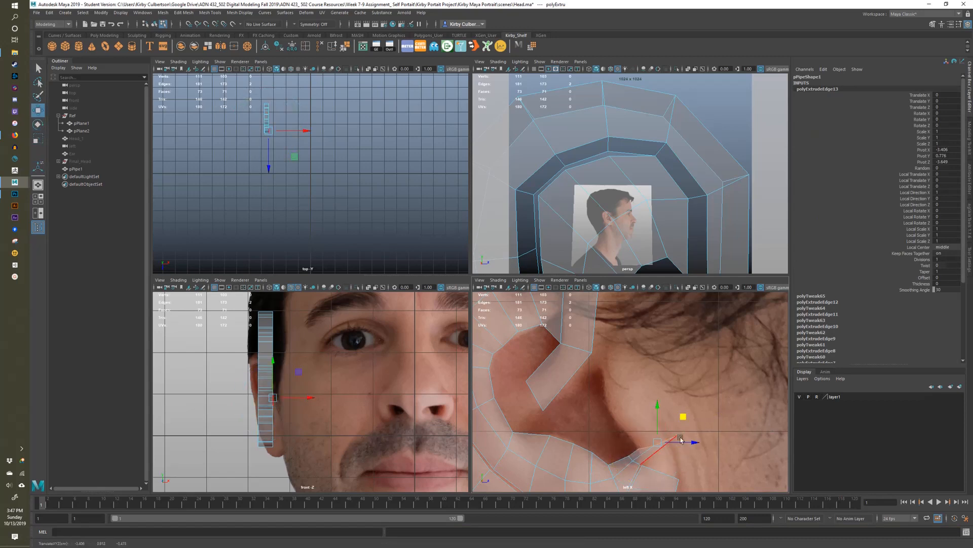
- Reposition the new section's end vertices to follow the edge of the notch
{"action": "right_click_drag", "start_coordinate": [672, 416], "coordinate": [640, 416]}
{"action": "left_click", "coordinate": [676, 438]}
{"action": "left_click_drag", "start_coordinate": [700, 412], "coordinate": [673, 427]}
{"action": "left_click", "coordinate": [653, 446]}
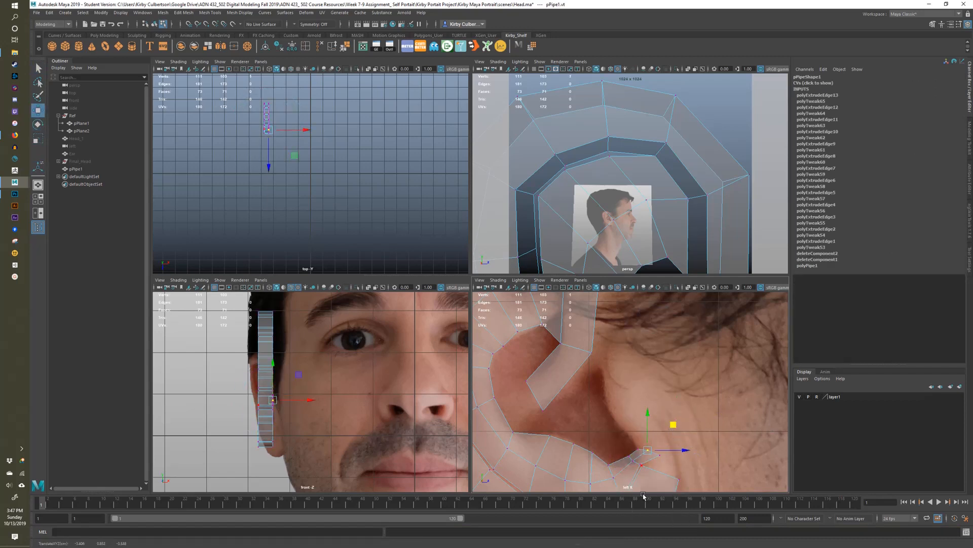
- Extrude the end edges three more times up the tragus, moving, rotating and scaling each section to follow the reference
{"action": "right_click_drag", "start_coordinate": [642, 492], "coordinate": [643, 456]}
{"action": "key", "text": "ctrl+e"}
{"action": "key", "text": "w"}
{"action": "left_click_drag", "start_coordinate": [673, 427], "coordinate": [662, 407]}
{"action": "key", "text": "e"}
{"action": "left_click_drag", "start_coordinate": [668, 416], "coordinate": [662, 403]}
{"action": "key", "text": "r"}
{"action": "left_click_drag", "start_coordinate": [663, 407], "coordinate": [652, 338]}
{"action": "key", "text": "w"}
{"action": "key", "text": "ctrl+e"}
{"action": "key", "text": "w"}
{"action": "key", "text": "ctrl+e"}
{"action": "key", "text": "w"}
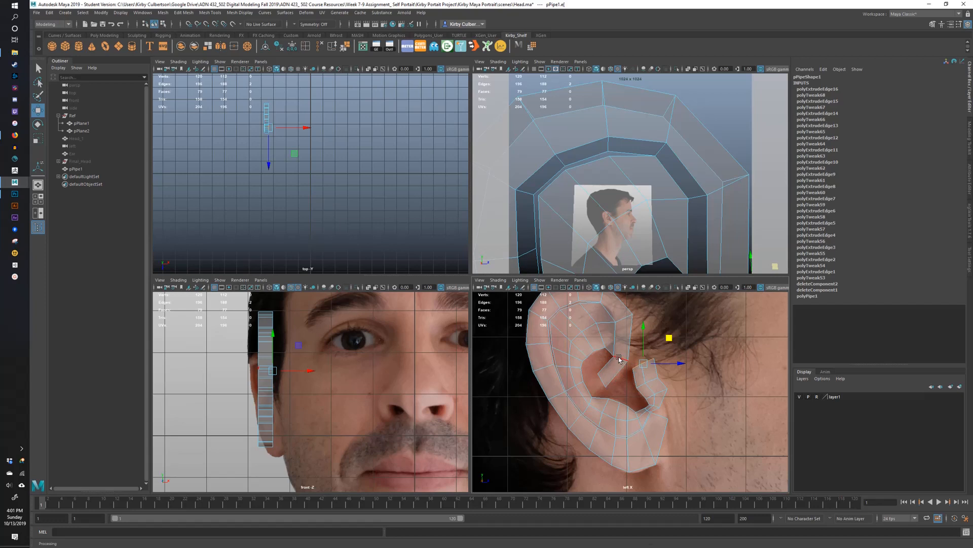
- Raise the vertices at the bend of the strip entering the bowl from the upper fold to match the reference
{"action": "right_click_drag", "start_coordinate": [619, 359], "coordinate": [618, 347]}
{"action": "left_click_drag", "start_coordinate": [611, 365], "coordinate": [610, 366]}
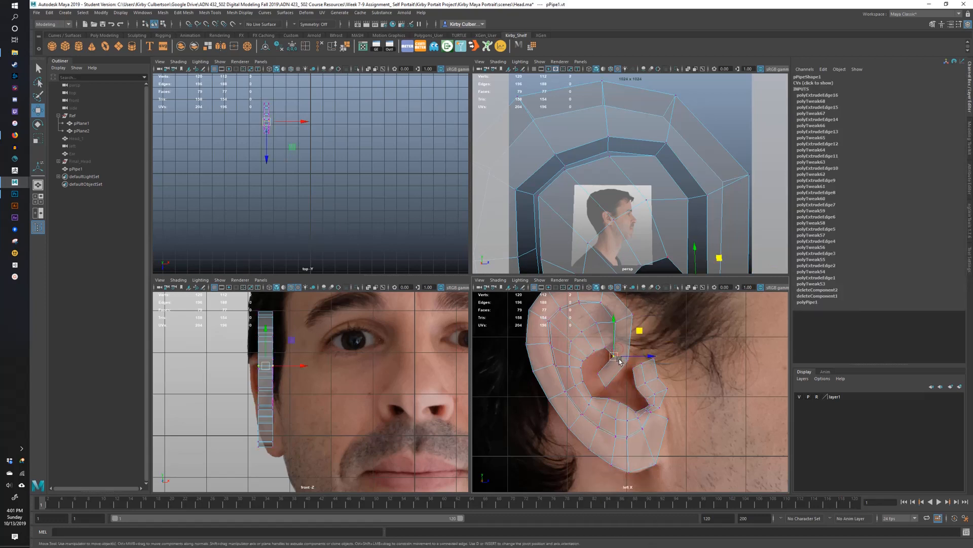
{"action": "left_click_drag", "start_coordinate": [640, 331], "coordinate": [641, 315]}
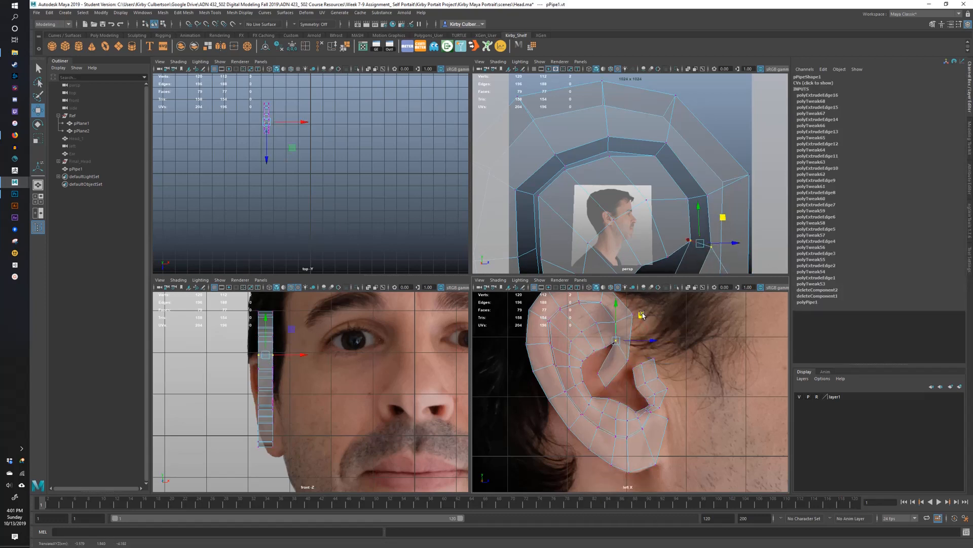
{"action": "mouse_move", "coordinate": [634, 355]}
{"action": "left_mouse_down"}
{"action": "mouse_move", "coordinate": [624, 366]}
{"action": "mouse_move", "coordinate": [634, 340]}
{"action": "left_mouse_up"}
- Insert two edge loops across the strip entering the bowl with the Multi-Cut tool
{"action": "left_click", "coordinate": [969, 141]}
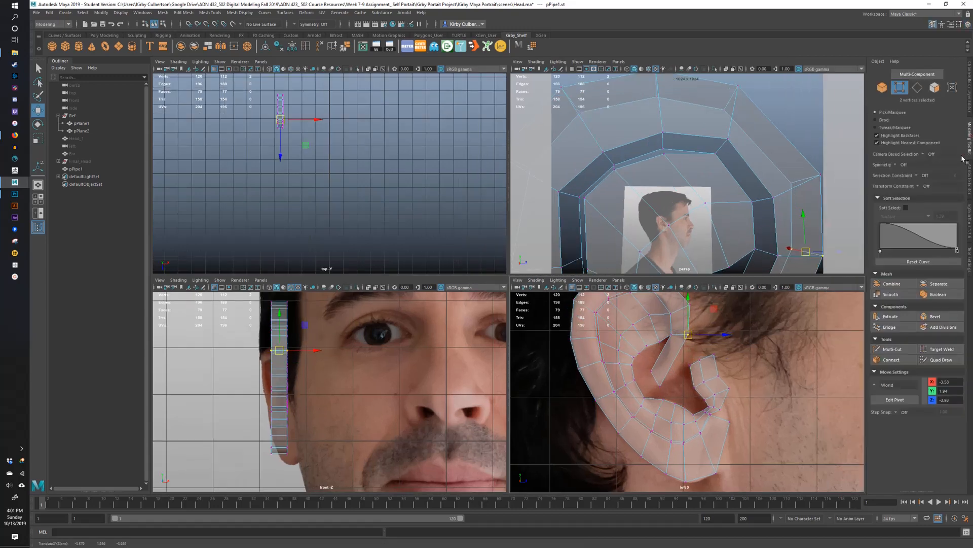
{"action": "left_click", "coordinate": [892, 349]}
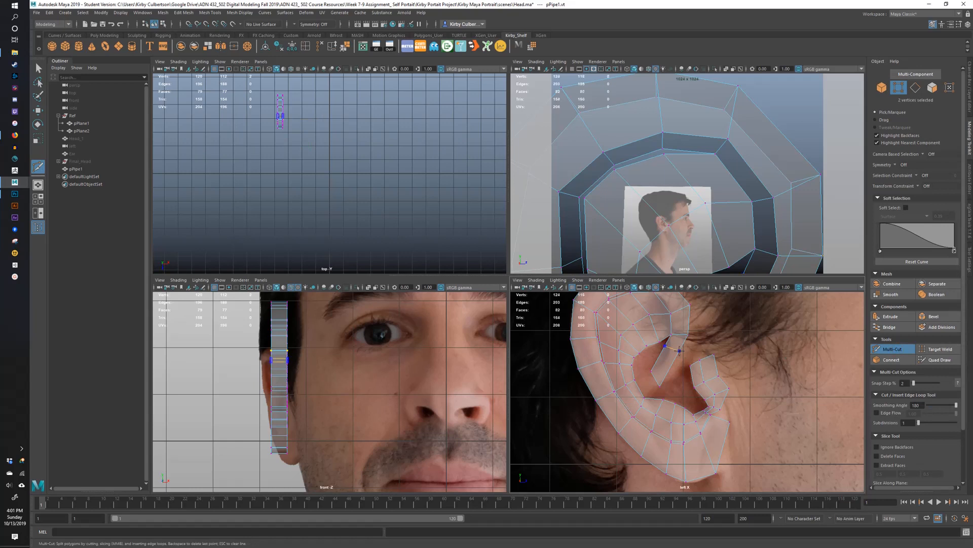
{"action": "left_click", "coordinate": [679, 350], "text": "ctrl"}
{"action": "left_click", "coordinate": [667, 367], "text": "ctrl"}
- Move the vertices of the inserted loops to curve the strip into the bowl
{"action": "right_click_drag", "start_coordinate": [669, 329], "coordinate": [640, 328]}
{"action": "key", "text": "w"}
{"action": "mouse_move", "coordinate": [675, 347]}
{"action": "left_mouse_down"}
{"action": "mouse_move", "coordinate": [687, 351]}
{"action": "mouse_move", "coordinate": [661, 343]}
{"action": "left_mouse_up"}
{"action": "left_click_drag", "start_coordinate": [665, 346], "coordinate": [677, 373]}
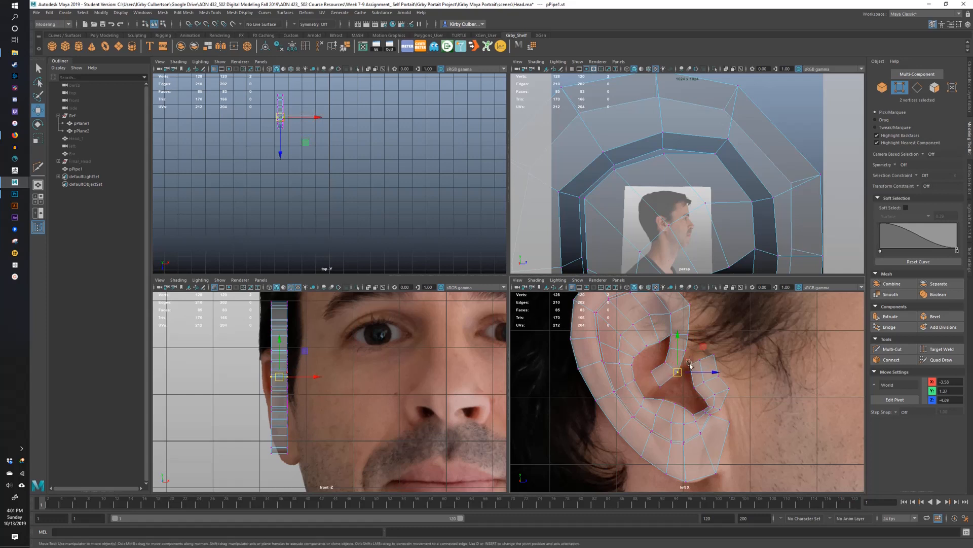
- Move the vertices at the upper end of the tragus strip toward the neighbouring strip that enters the bowl
{"action": "left_click", "coordinate": [692, 368]}
{"action": "left_click_drag", "start_coordinate": [691, 368], "coordinate": [699, 343]}
{"action": "left_click", "coordinate": [703, 344]}
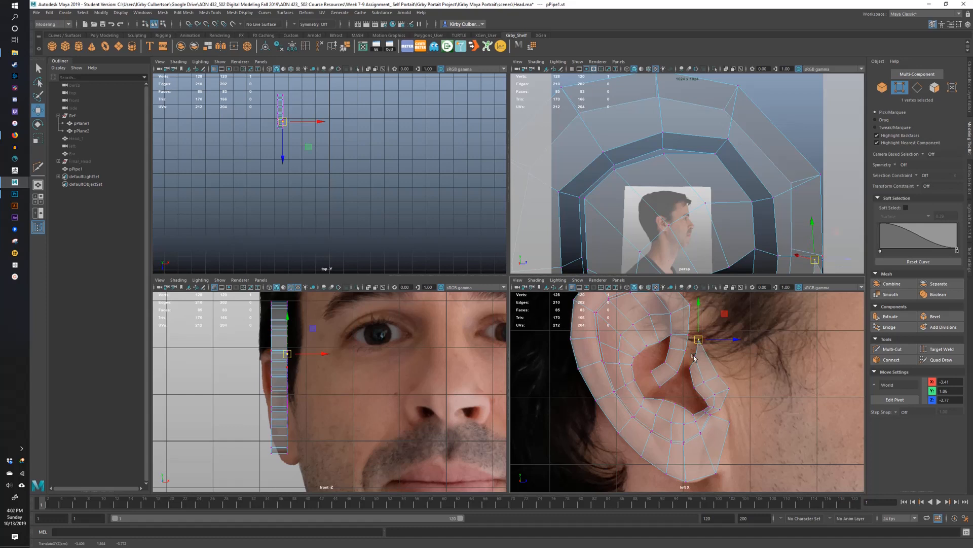
{"action": "left_click", "coordinate": [695, 358]}
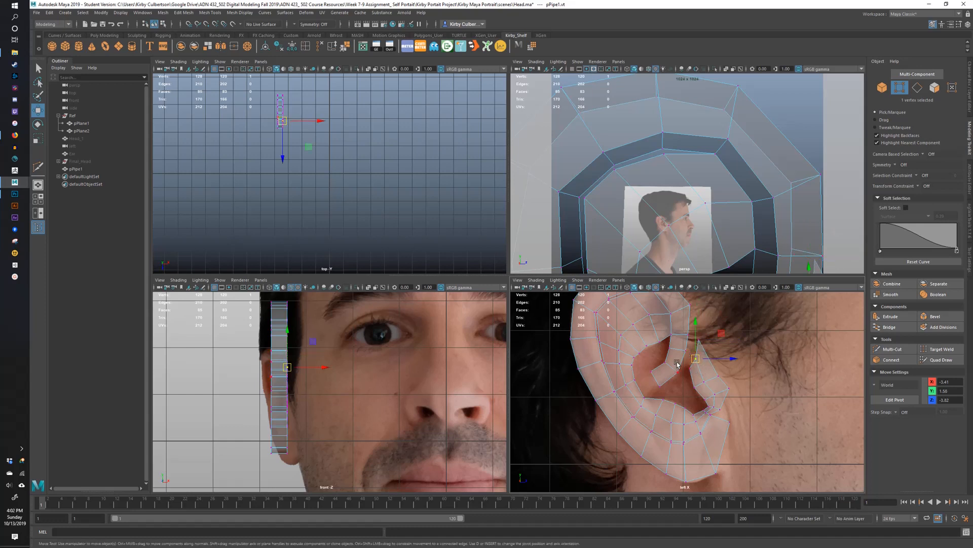
{"action": "left_click_drag", "start_coordinate": [691, 371], "coordinate": [688, 369]}
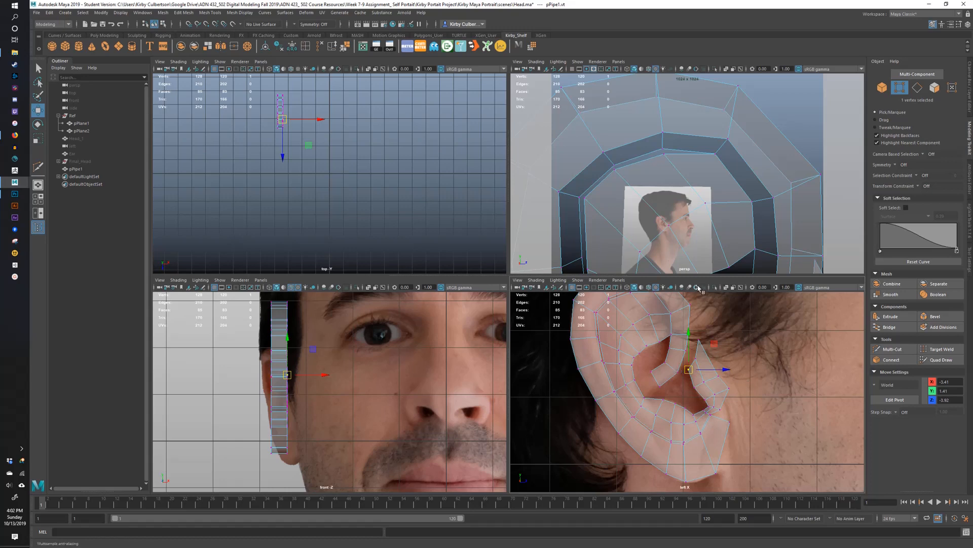
- Join the tragus strip to the strip entering the bowl by target-welding three pairs of facing vertices
{"action": "right_click_drag", "start_coordinate": [776, 215], "coordinate": [724, 208], "text": "alt"}
{"action": "left_click_drag", "start_coordinate": [724, 208], "coordinate": [717, 215], "text": "alt"}
{"action": "middle_click_drag", "start_coordinate": [717, 215], "coordinate": [700, 187], "text": "alt"}
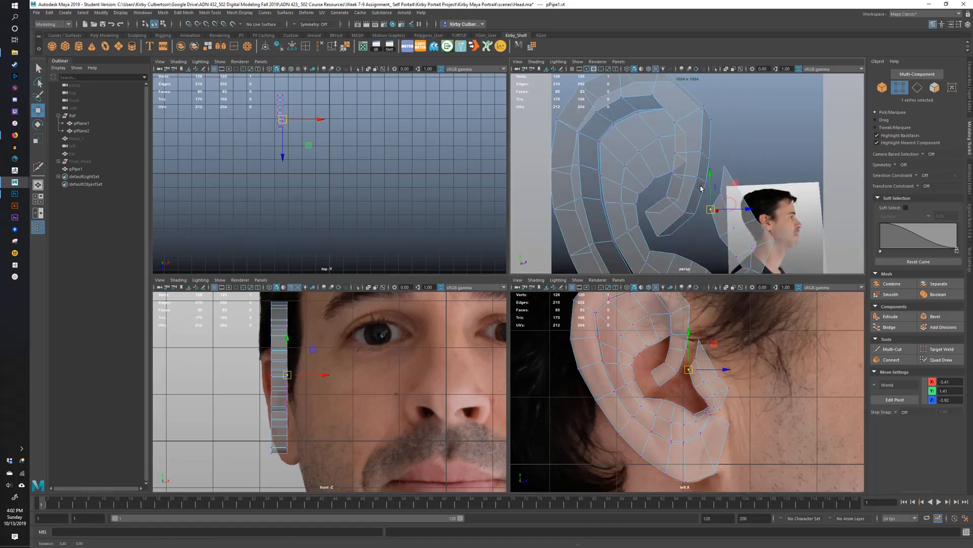
{"action": "left_click_drag", "start_coordinate": [701, 188], "coordinate": [693, 195], "text": "alt"}
{"action": "right_click_drag", "start_coordinate": [693, 196], "coordinate": [725, 203], "text": "alt"}
{"action": "left_click_drag", "start_coordinate": [725, 203], "coordinate": [696, 162], "text": "alt"}
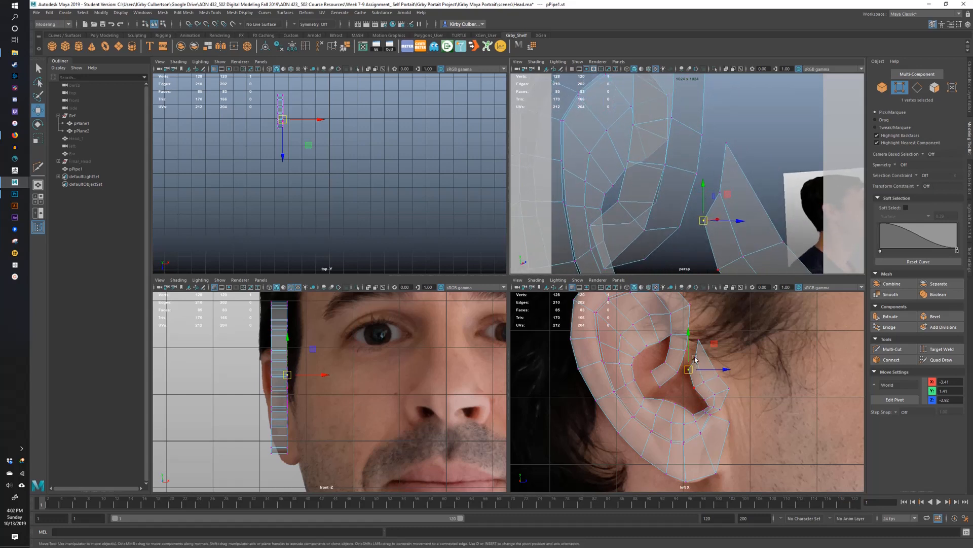
{"action": "left_click", "coordinate": [664, 166]}
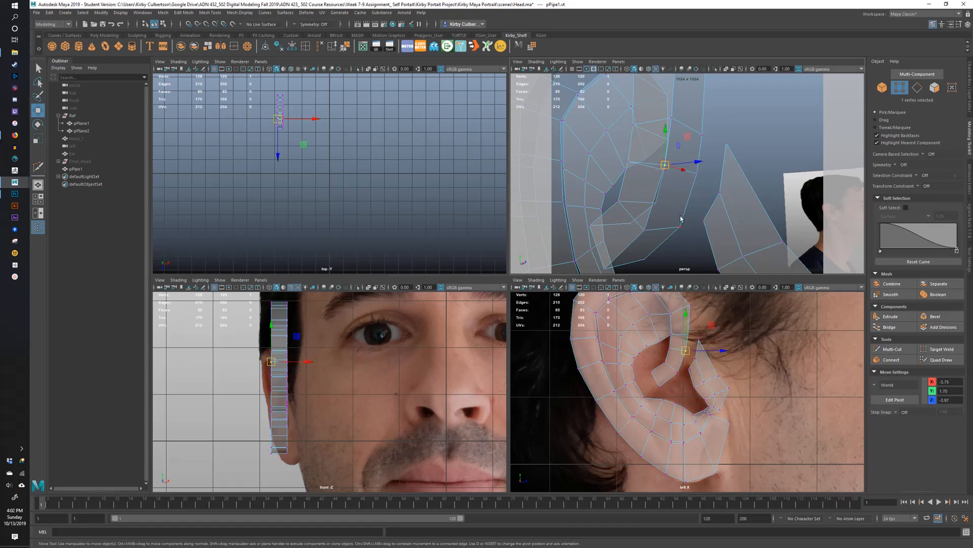
{"action": "left_click", "coordinate": [697, 174]}
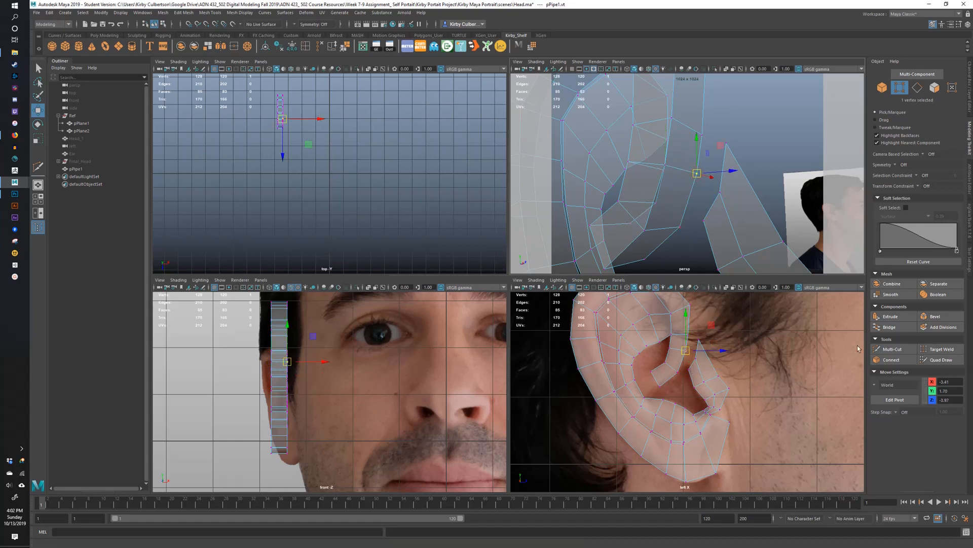
{"action": "left_click", "coordinate": [752, 119]}
{"action": "left_click", "coordinate": [726, 142]}
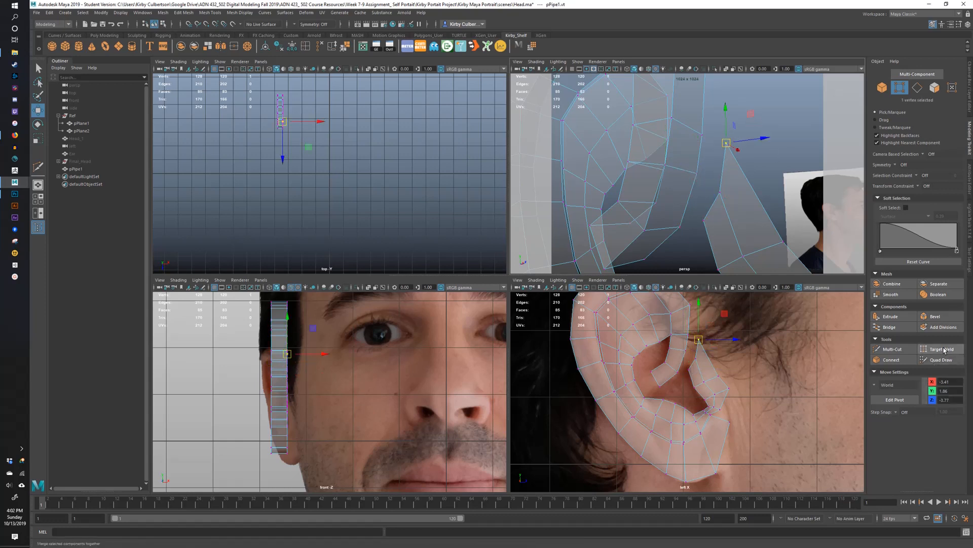
{"action": "left_click", "coordinate": [945, 349]}
{"action": "left_click_drag", "start_coordinate": [726, 144], "coordinate": [703, 136]}
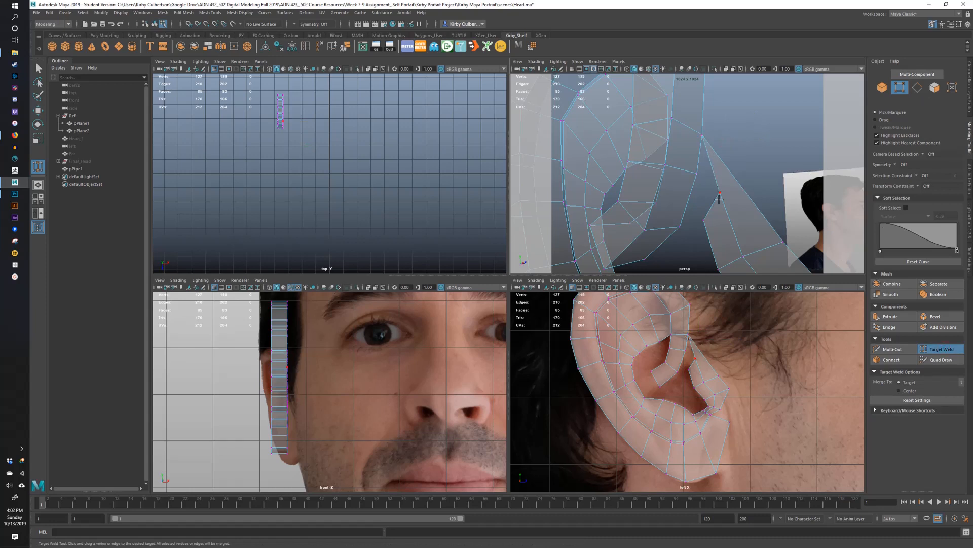
{"action": "left_click_drag", "start_coordinate": [720, 193], "coordinate": [698, 173]}
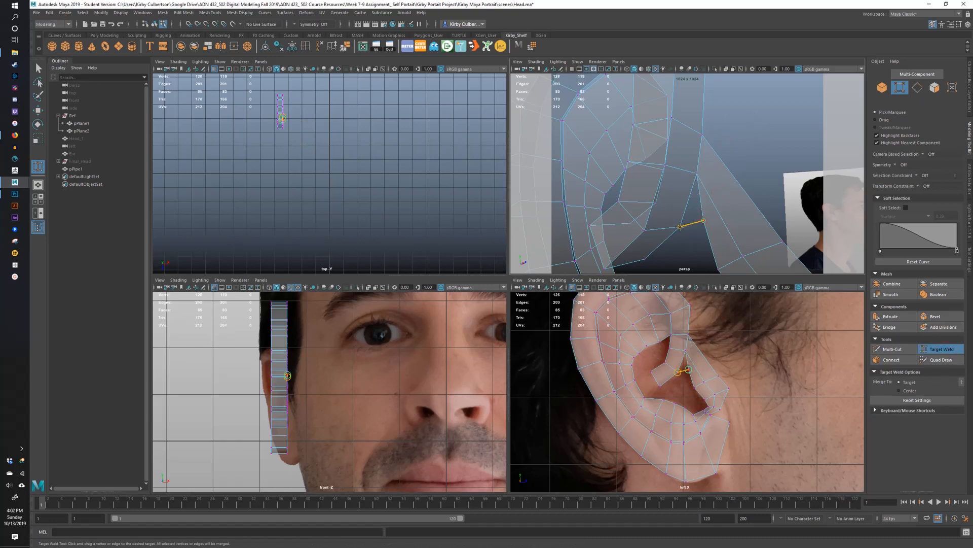
{"action": "left_click_drag", "start_coordinate": [680, 227], "coordinate": [711, 166]}
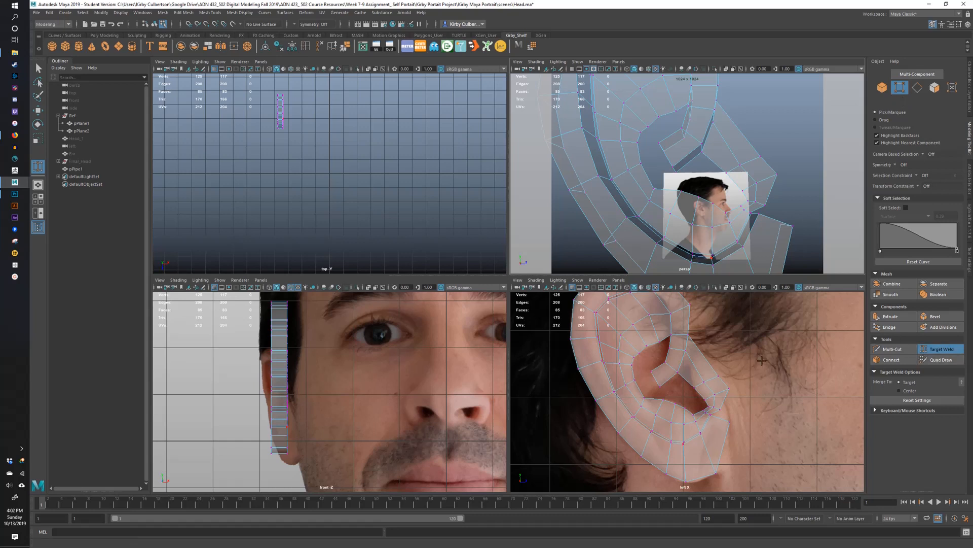
- Reposition the vertices around the welded junction and the middle of the tragus strip to match the reference
{"action": "key", "text": "w"}
{"action": "left_click_drag", "start_coordinate": [678, 341], "coordinate": [687, 359]}
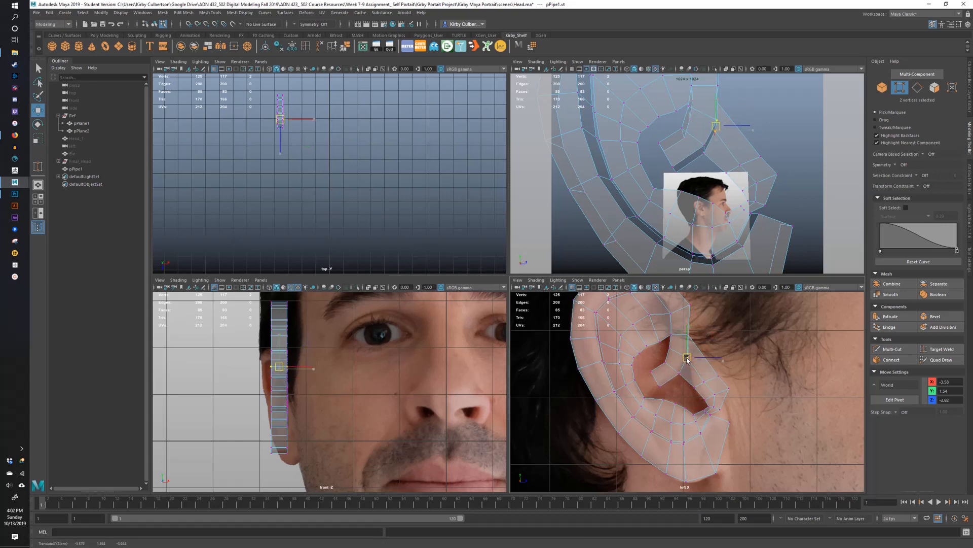
{"action": "mouse_move", "coordinate": [741, 173]}
{"action": "left_mouse_down", "text": "alt"}
{"action": "mouse_move", "coordinate": [696, 187]}
{"action": "mouse_move", "coordinate": [737, 179]}
{"action": "left_mouse_up", "text": "alt"}
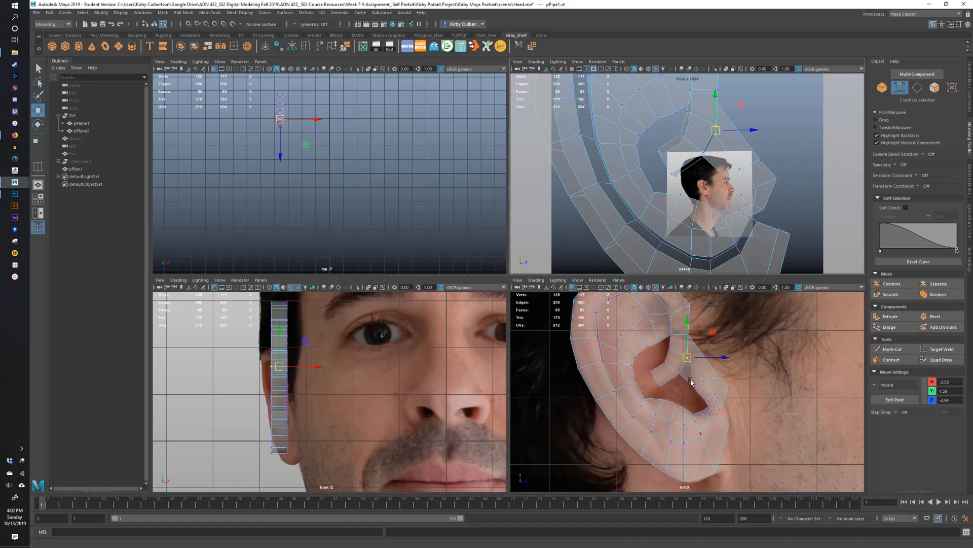
{"action": "mouse_move", "coordinate": [689, 384]}
{"action": "left_mouse_down"}
{"action": "mouse_move", "coordinate": [671, 366]}
{"action": "mouse_move", "coordinate": [682, 369]}
{"action": "mouse_move", "coordinate": [683, 351]}
{"action": "mouse_move", "coordinate": [700, 386]}
{"action": "mouse_move", "coordinate": [705, 378]}
{"action": "left_mouse_up"}
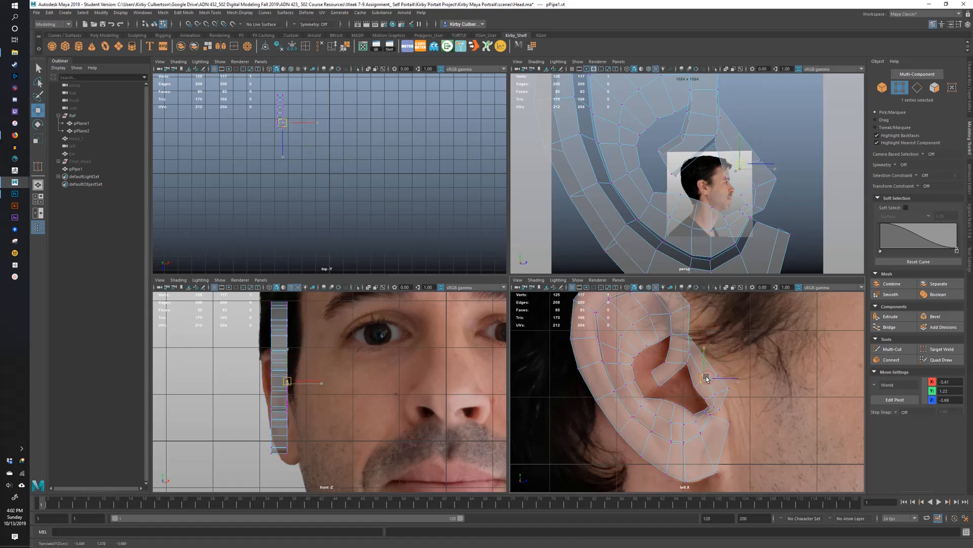
- Insert an edge loop across the tragus strip below the welded junction with the Multi-Cut tool
{"action": "left_click", "coordinate": [893, 350]}
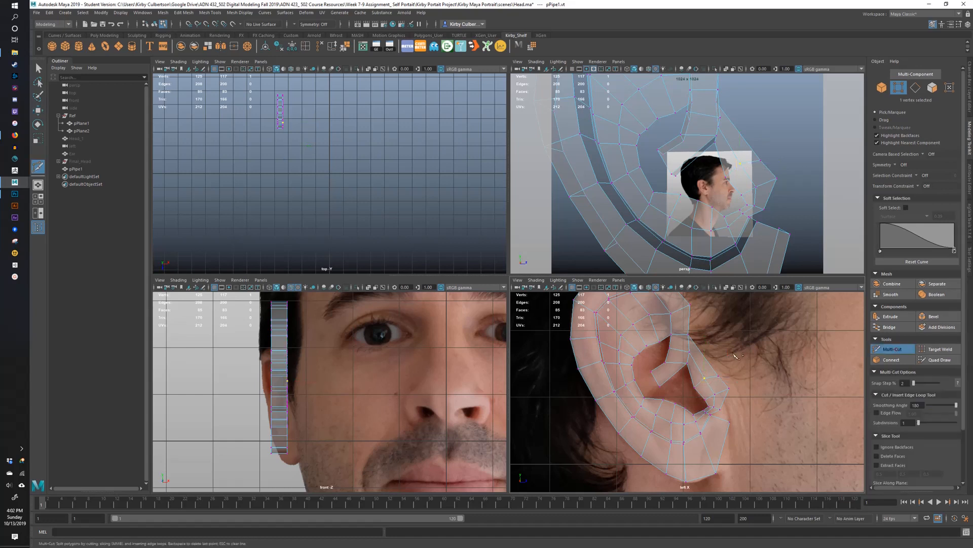
{"action": "right_click", "coordinate": [699, 365]}
{"action": "key", "text": "w"}
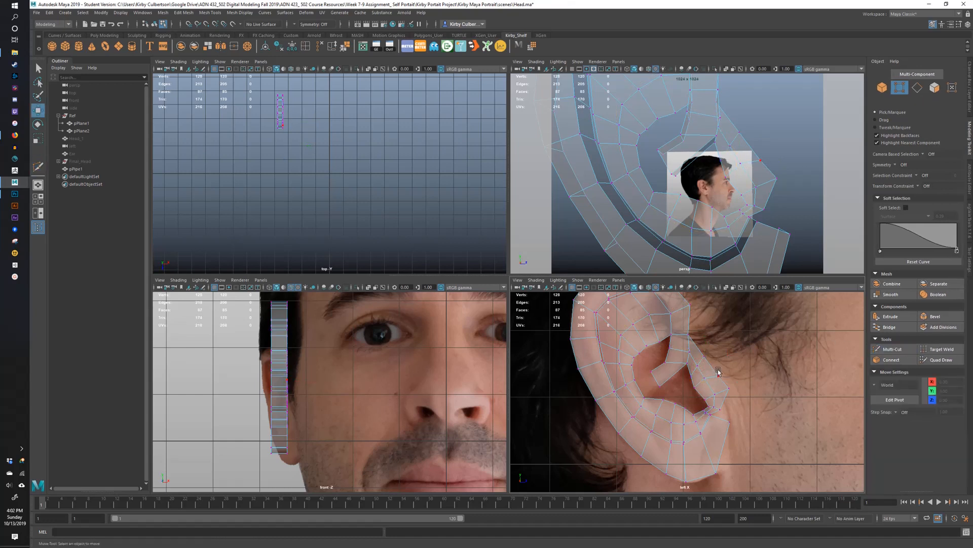
- Move the inner, middle and front vertices around the new tragus loop to smooth the strip's contour
{"action": "left_click_drag", "start_coordinate": [700, 362], "coordinate": [701, 366]}
{"action": "left_click", "coordinate": [692, 376]}
{"action": "left_click", "coordinate": [691, 375]}
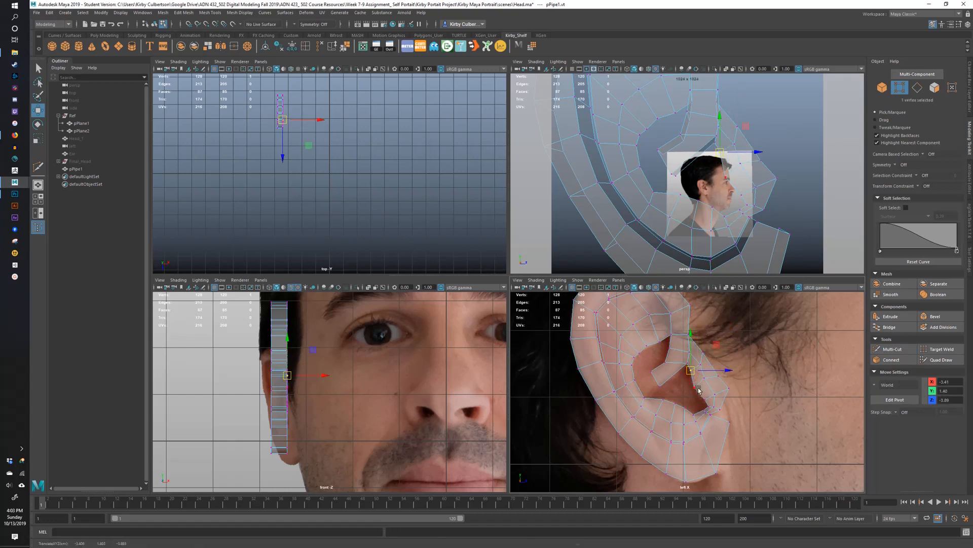
{"action": "left_click", "coordinate": [697, 389]}
{"action": "left_click_drag", "start_coordinate": [696, 389], "coordinate": [717, 372]}
{"action": "left_click", "coordinate": [706, 379]}
{"action": "left_click", "coordinate": [718, 377]}
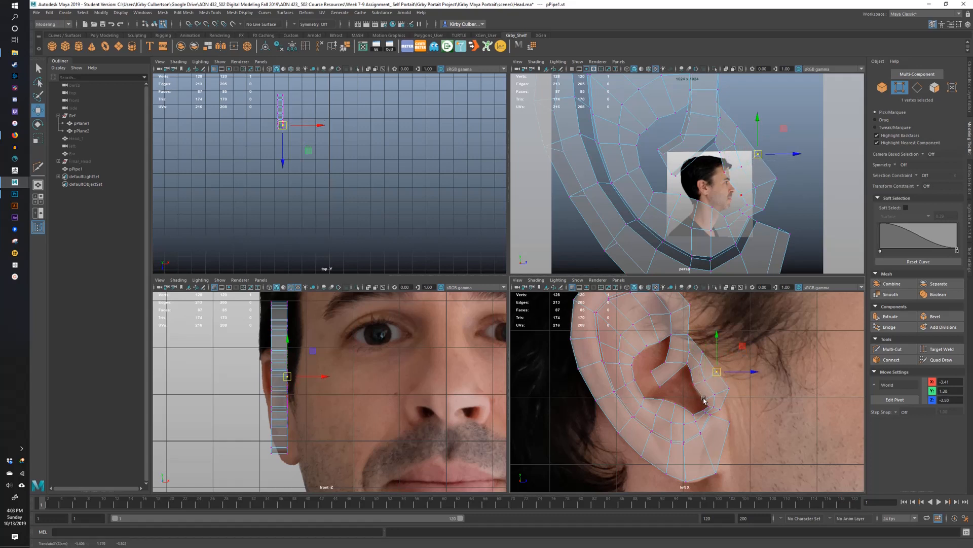
- Adjust the end vertices of the strip inside the bowl and the vertices along the bowl's upper edge to the reference
{"action": "left_click", "coordinate": [694, 385]}
{"action": "left_click_drag", "start_coordinate": [696, 387], "coordinate": [659, 384]}
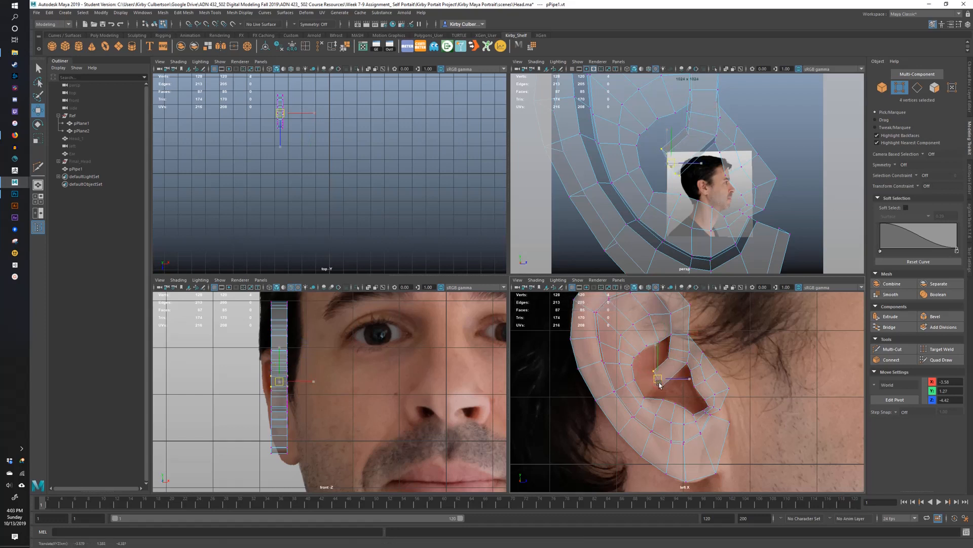
{"action": "left_click", "coordinate": [667, 348]}
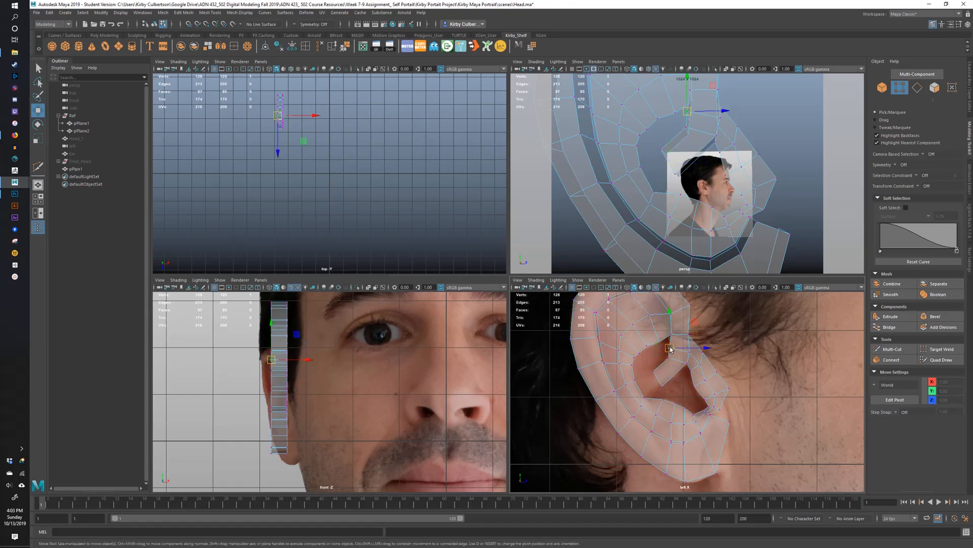
{"action": "mouse_move", "coordinate": [665, 347]}
{"action": "left_mouse_down"}
{"action": "mouse_move", "coordinate": [680, 344]}
{"action": "mouse_move", "coordinate": [672, 347]}
{"action": "left_mouse_up"}
{"action": "left_click", "coordinate": [659, 344]}
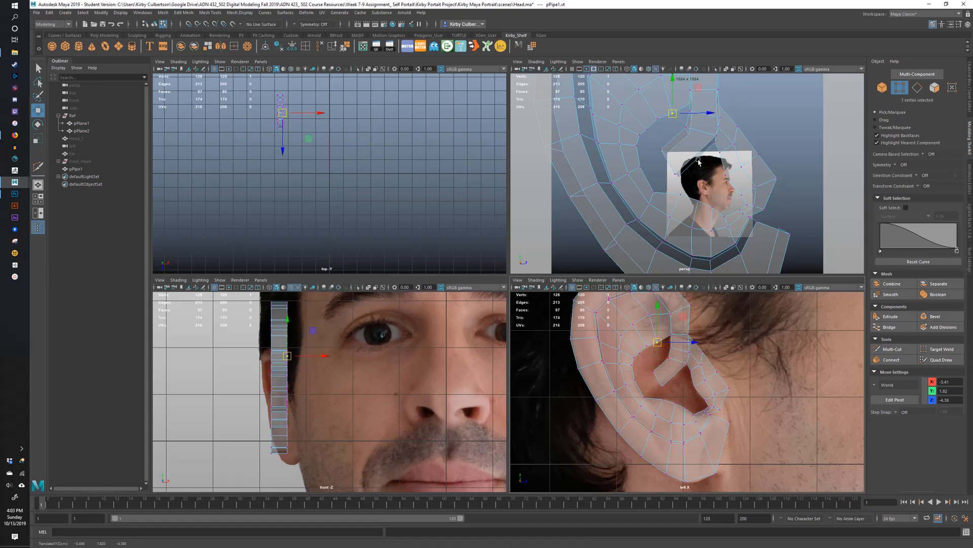
- Move the two rear vertices at the free end of the tragus strip up and forward in the side view
{"action": "left_click_drag", "start_coordinate": [699, 162], "coordinate": [707, 134], "text": "alt"}
{"action": "left_click", "coordinate": [643, 154]}
{"action": "left_click", "coordinate": [661, 181], "text": "shift"}
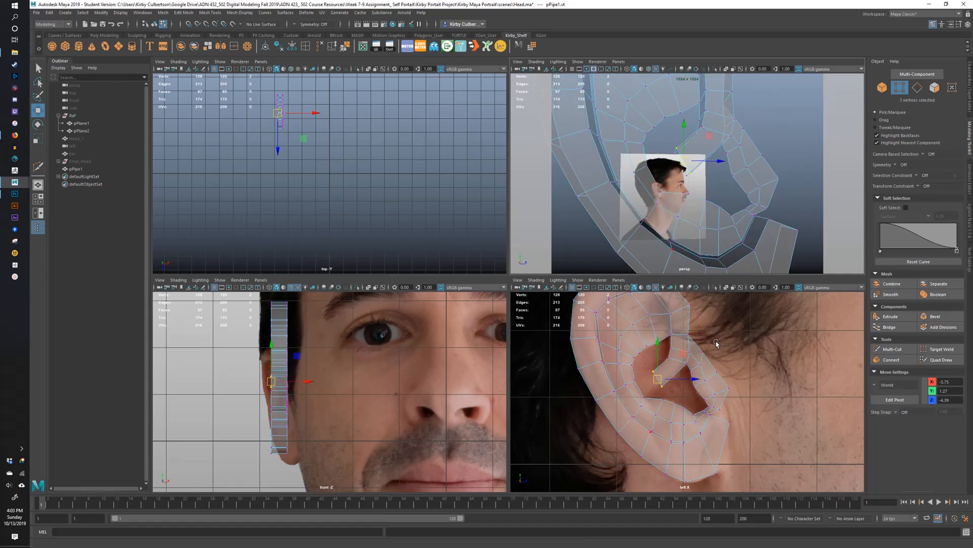
{"action": "left_click_drag", "start_coordinate": [691, 375], "coordinate": [687, 373], "text": "alt"}
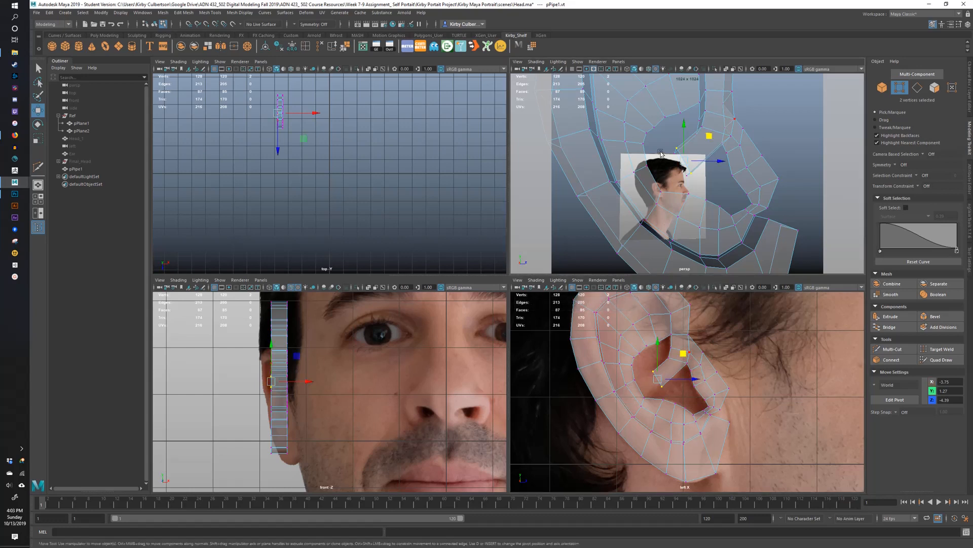
{"action": "left_click_drag", "start_coordinate": [660, 153], "coordinate": [703, 326], "text": "alt"}
{"action": "middle_click_drag", "start_coordinate": [681, 358], "coordinate": [691, 346]}
{"action": "left_click_drag", "start_coordinate": [692, 347], "coordinate": [693, 346]}
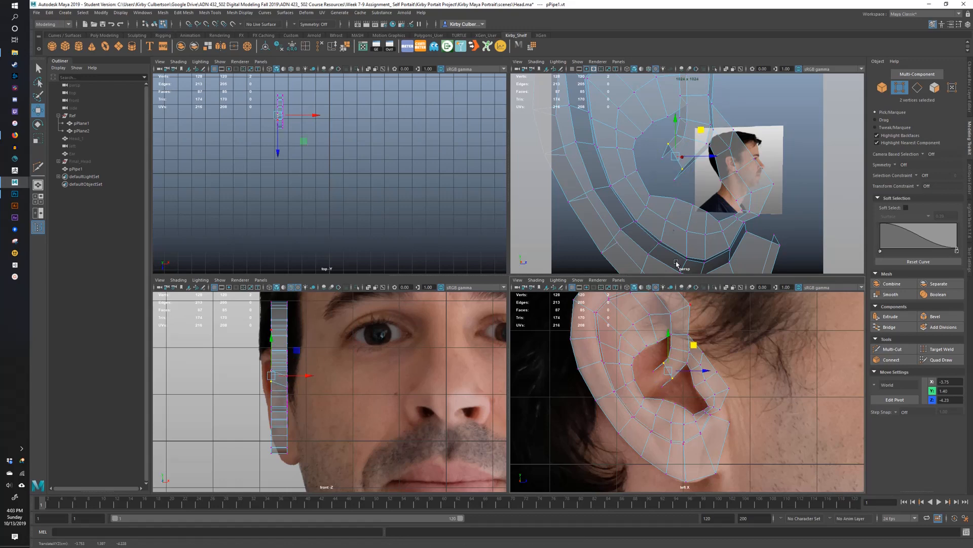
- Move the two outer vertices at the strip's free end down and back, deeper into the ear bowl
{"action": "left_click_drag", "start_coordinate": [655, 195], "coordinate": [660, 130], "text": "alt"}
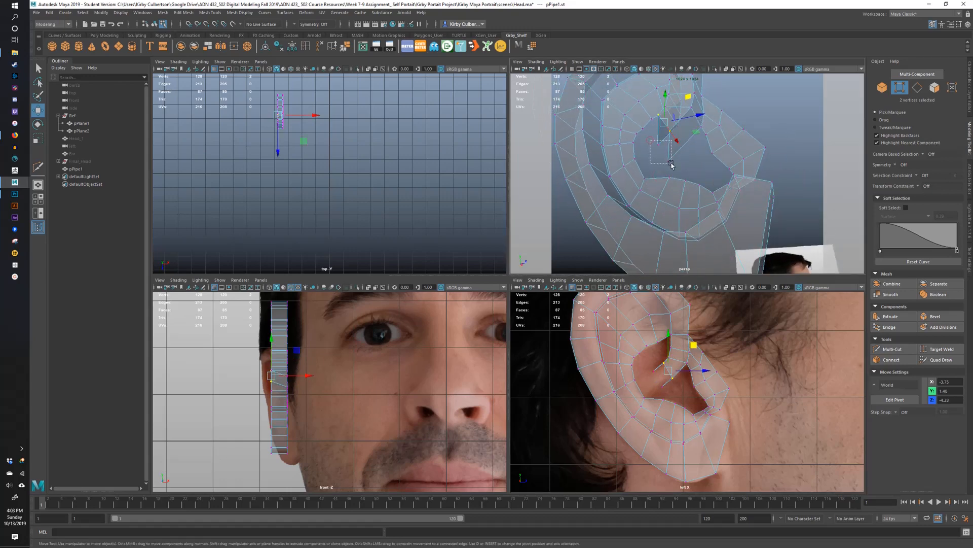
{"action": "left_click_drag", "start_coordinate": [671, 164], "coordinate": [698, 161]}
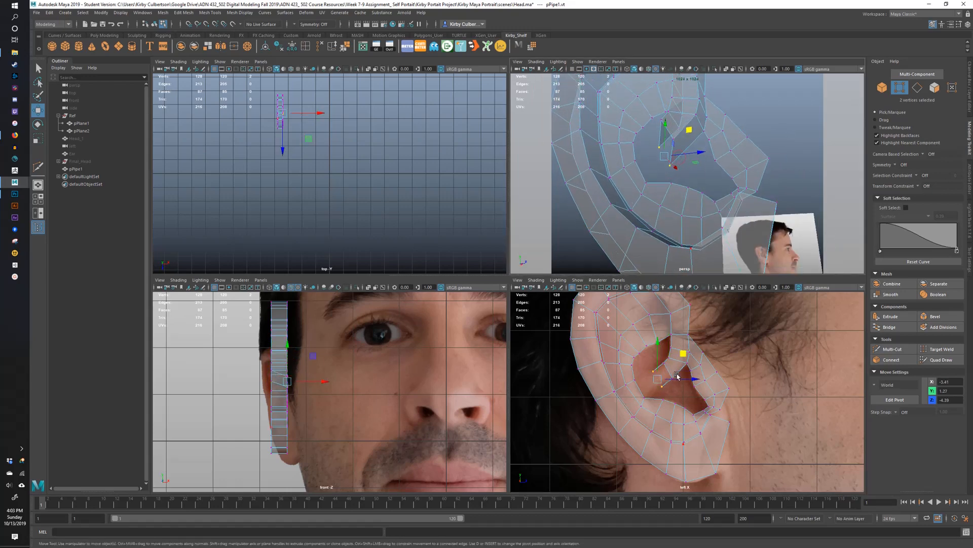
{"action": "middle_click_drag", "start_coordinate": [684, 358], "coordinate": [676, 361]}
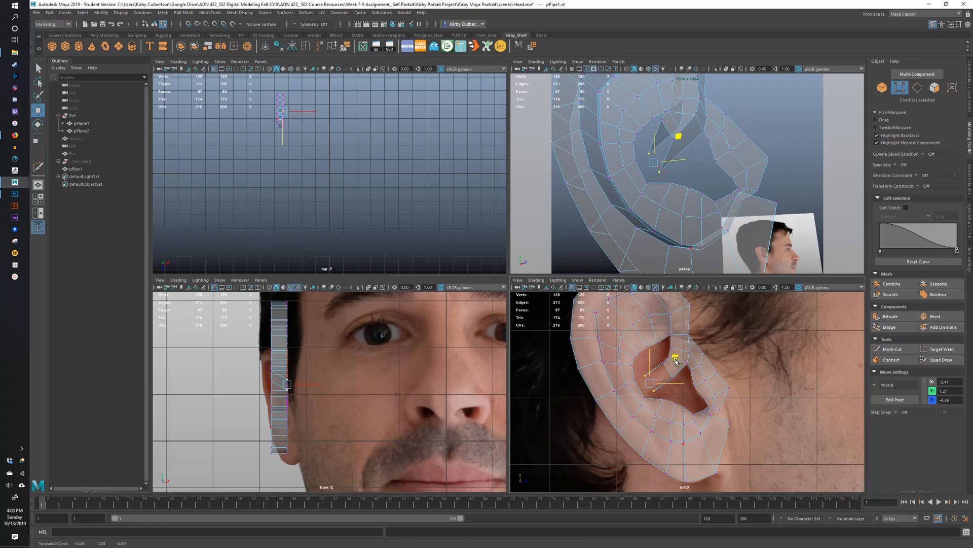
{"action": "left_click_drag", "start_coordinate": [673, 180], "coordinate": [685, 154], "text": "alt"}
- Bridge the two open edges at the free end of the tragus strip
{"action": "key", "text": "q"}
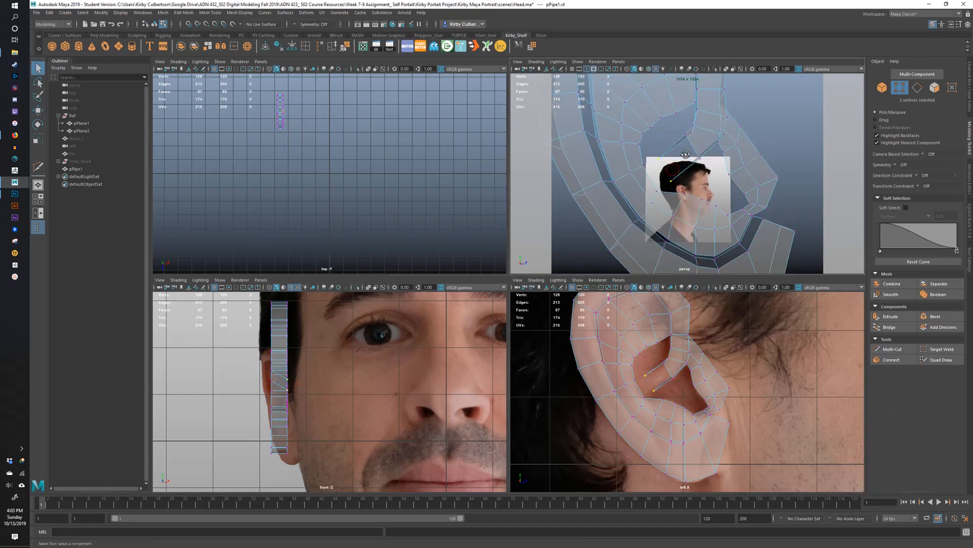
{"action": "left_click", "coordinate": [914, 87]}
{"action": "left_click_drag", "start_coordinate": [693, 167], "coordinate": [765, 190], "text": "alt"}
{"action": "left_click", "coordinate": [676, 149]}
{"action": "left_click", "coordinate": [661, 133], "text": "shift"}
{"action": "left_click", "coordinate": [893, 327]}
{"action": "scroll", "coordinate": [237, 395], "scroll_direction": "up", "scroll_amount": 3}
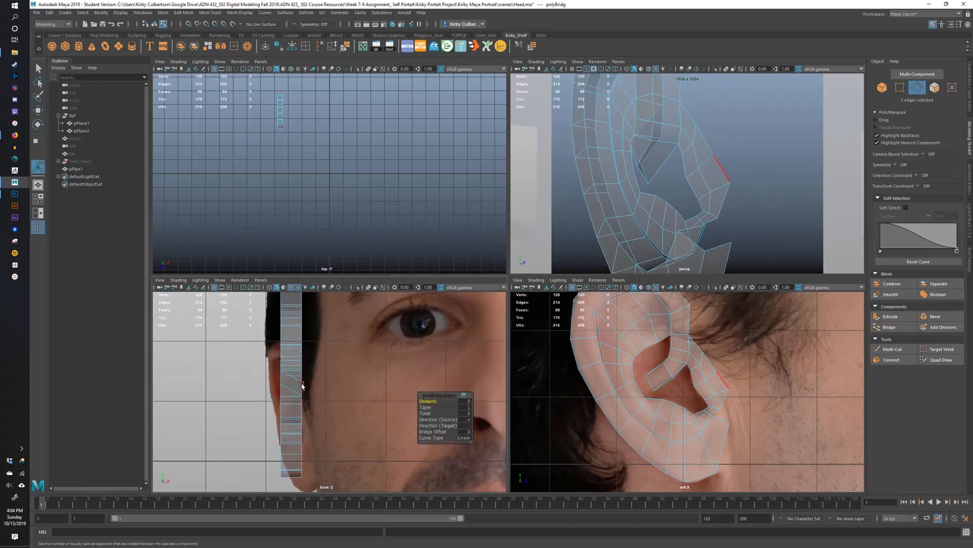
- Move the four vertices at the strip's free end along X toward the head in the front view
{"action": "mouse_move", "coordinate": [661, 167]}
{"action": "left_mouse_down", "text": "alt"}
{"action": "mouse_move", "coordinate": [674, 162]}
{"action": "mouse_move", "coordinate": [666, 157]}
{"action": "left_mouse_up", "text": "alt"}
{"action": "right_click", "coordinate": [666, 157]}
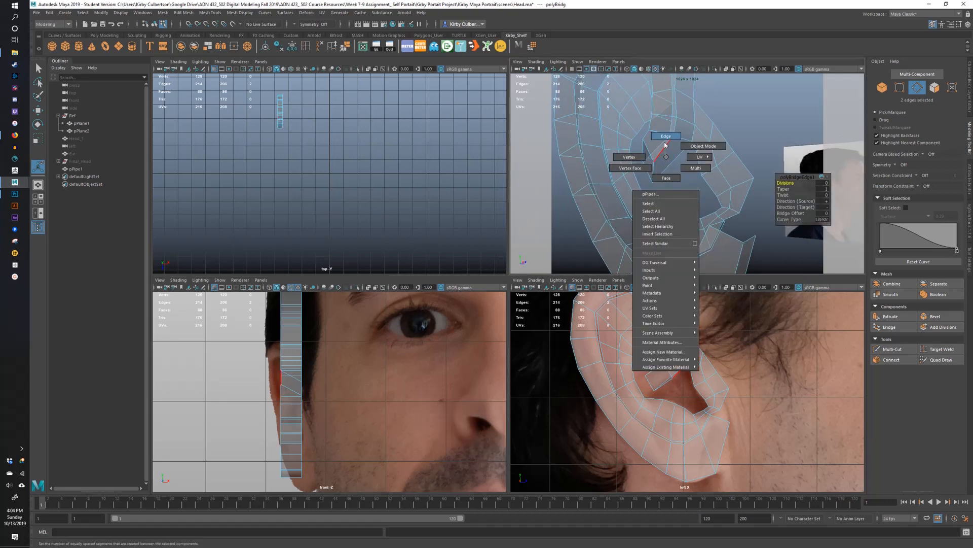
{"action": "left_click", "coordinate": [639, 158]}
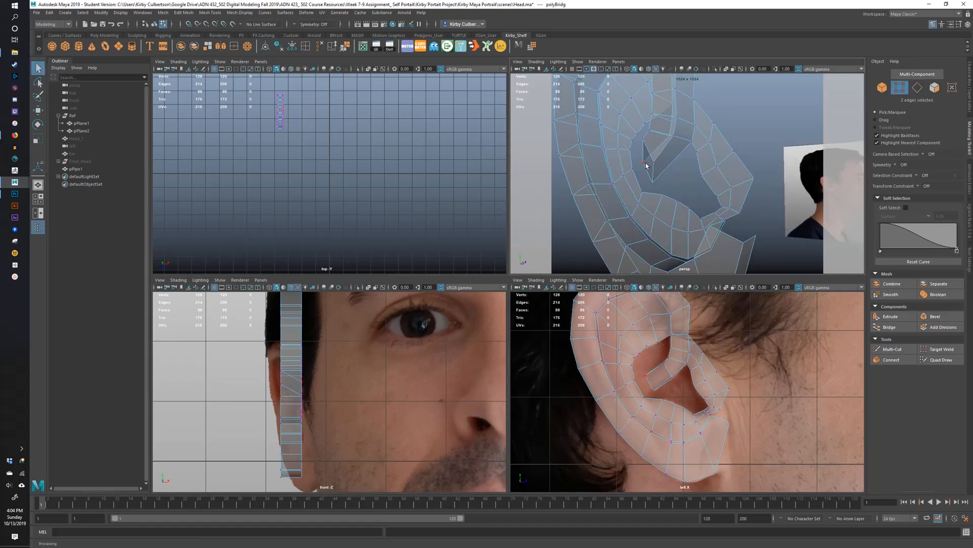
{"action": "mouse_move", "coordinate": [640, 157]}
{"action": "left_mouse_down", "text": "alt"}
{"action": "mouse_move", "coordinate": [660, 164]}
{"action": "mouse_move", "coordinate": [647, 141]}
{"action": "left_mouse_up", "text": "alt"}
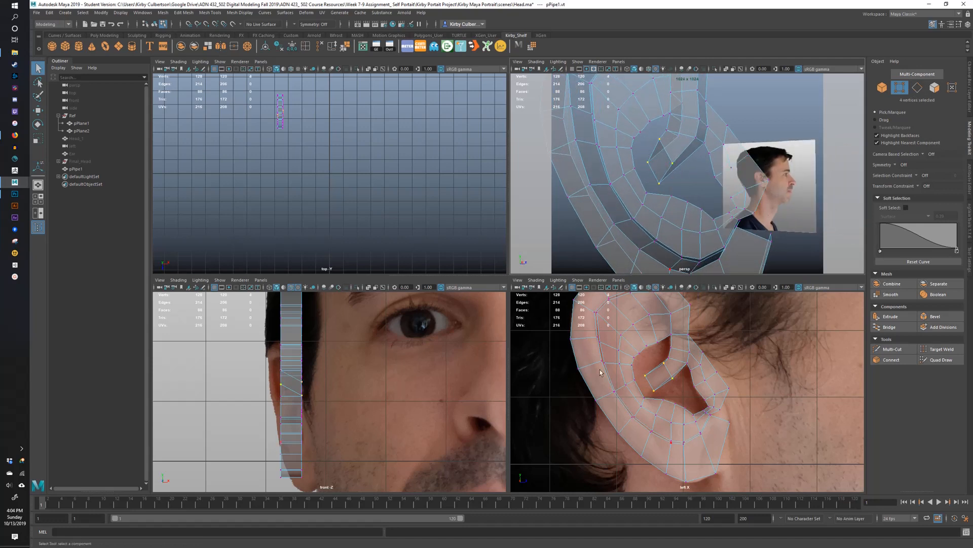
{"action": "key", "text": "w"}
{"action": "left_click_drag", "start_coordinate": [321, 386], "coordinate": [339, 390]}
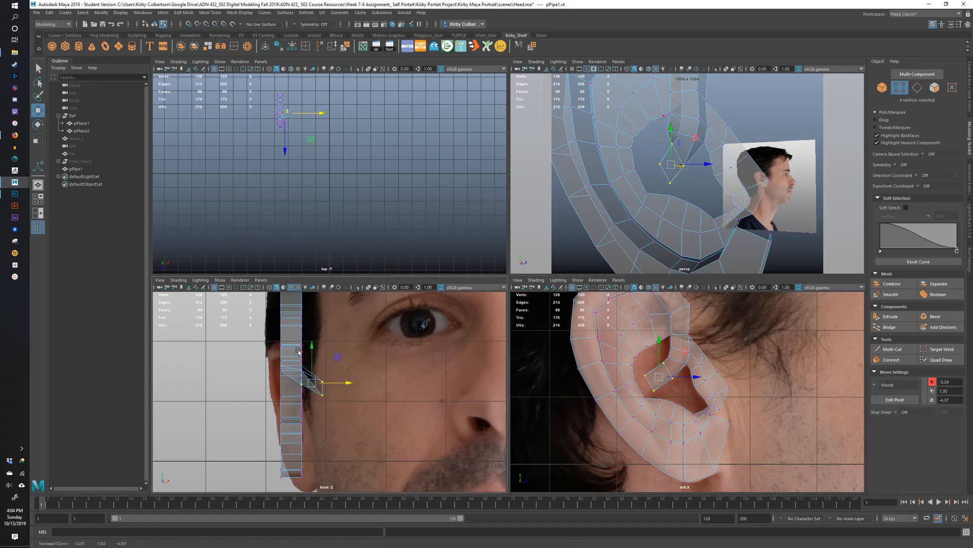
- Shift the next vertices up the strip toward the head so it curves gradually into the bowl
{"action": "left_click_drag", "start_coordinate": [691, 128], "coordinate": [705, 146], "text": "alt"}
{"action": "mouse_move", "coordinate": [704, 146]}
{"action": "left_mouse_down", "text": "alt"}
{"action": "mouse_move", "coordinate": [725, 158]}
{"action": "mouse_move", "coordinate": [703, 155]}
{"action": "left_mouse_up", "text": "alt"}
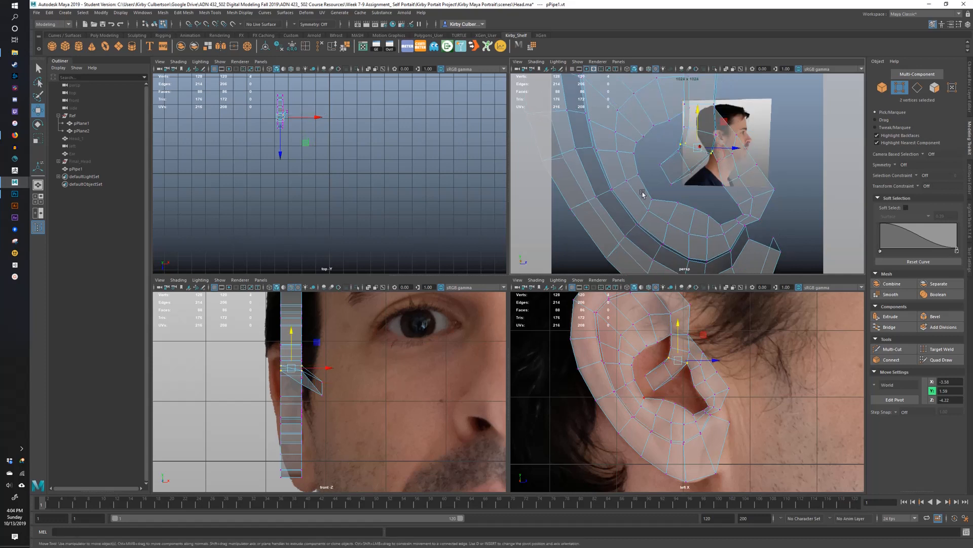
{"action": "left_click_drag", "start_coordinate": [329, 372], "coordinate": [333, 370]}
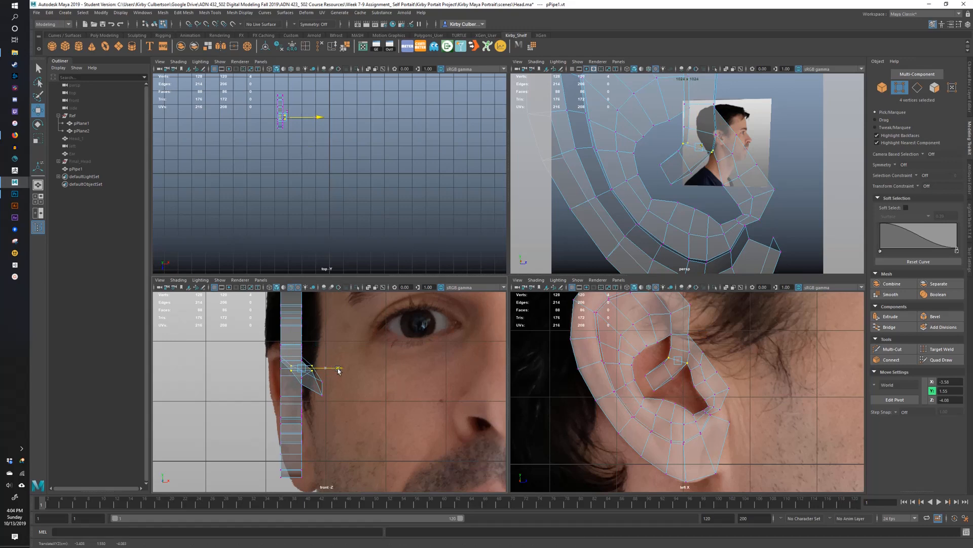
{"action": "left_click_drag", "start_coordinate": [723, 127], "coordinate": [689, 141], "text": "alt"}
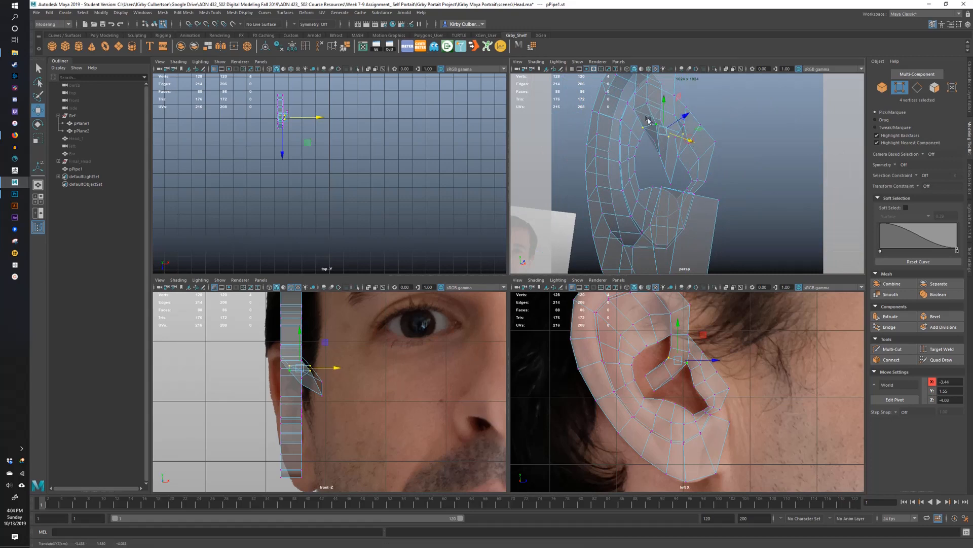
{"action": "left_click_drag", "start_coordinate": [645, 118], "coordinate": [716, 130], "text": "alt"}
{"action": "left_click", "coordinate": [709, 135]}
{"action": "left_click_drag", "start_coordinate": [716, 131], "coordinate": [684, 143], "text": "alt"}
{"action": "left_click_drag", "start_coordinate": [673, 141], "coordinate": [701, 183]}
- Bridge the end edge of the strip to the facing edge on the bowl's rear rim
{"action": "key", "text": "q"}
{"action": "right_click", "coordinate": [676, 166]}
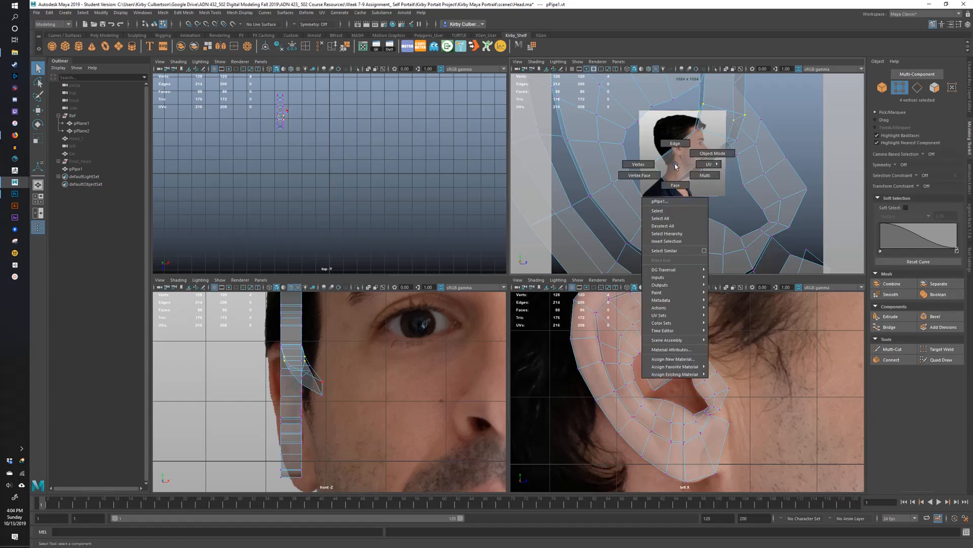
{"action": "left_click", "coordinate": [701, 154]}
{"action": "left_click_drag", "start_coordinate": [702, 154], "coordinate": [684, 196], "text": "alt"}
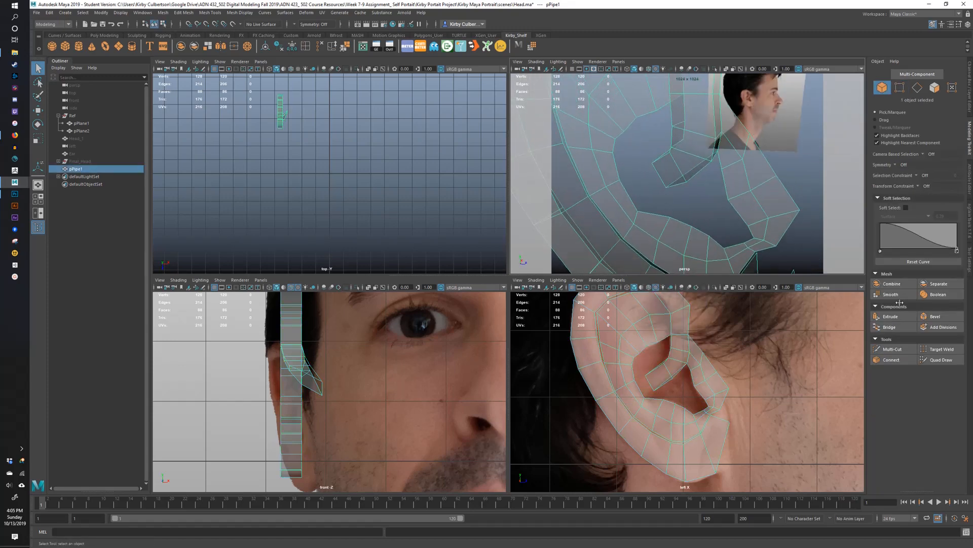
{"action": "left_click", "coordinate": [917, 89]}
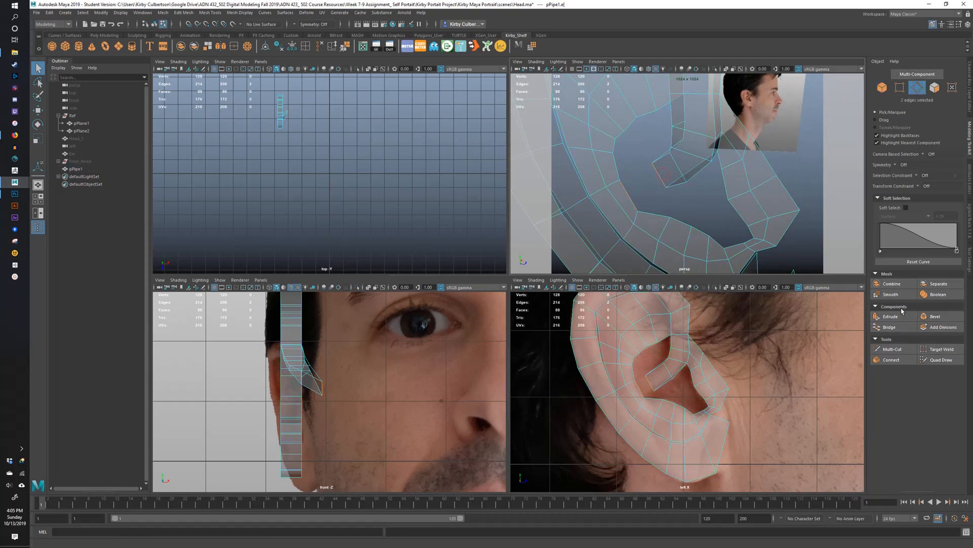
{"action": "left_click", "coordinate": [890, 326]}
{"action": "left_click_drag", "start_coordinate": [680, 185], "coordinate": [621, 162], "text": "alt"}
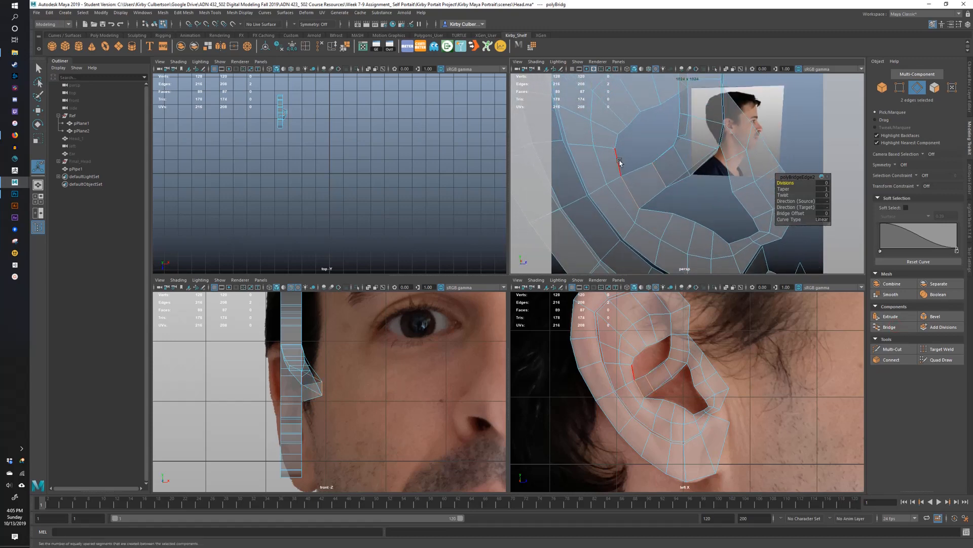
- Extrude the edges along the upper rim of the bowl inward toward the head to form an inner wall
{"action": "left_click", "coordinate": [620, 141]}
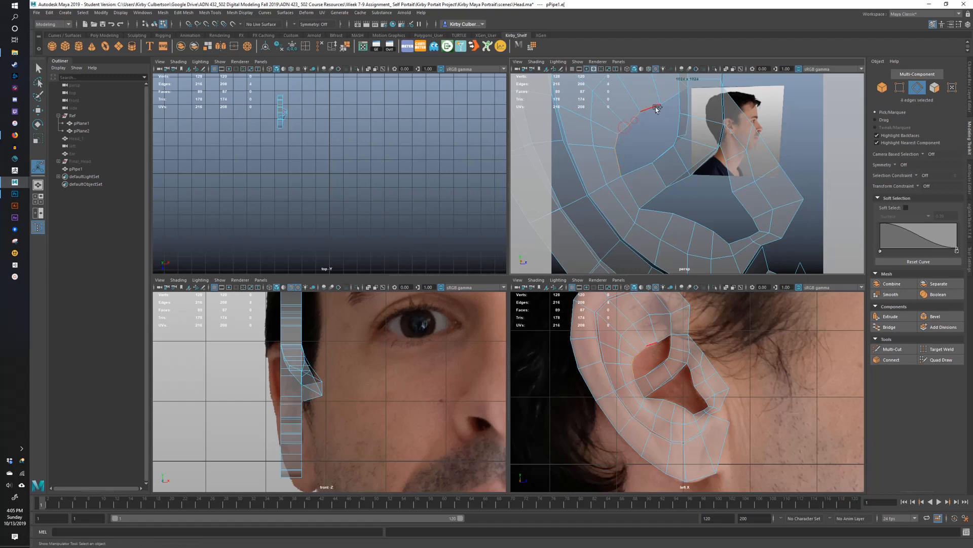
{"action": "left_click_drag", "start_coordinate": [668, 105], "coordinate": [721, 105], "text": "alt"}
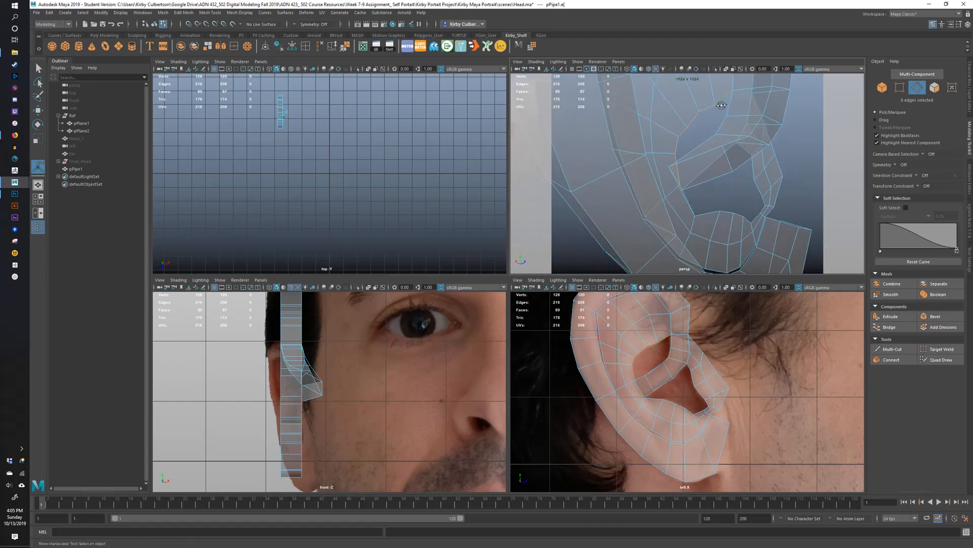
{"action": "left_click", "coordinate": [726, 138], "text": "shift"}
{"action": "left_click_drag", "start_coordinate": [726, 139], "coordinate": [766, 163], "text": "alt"}
{"action": "key", "text": "ctrl+e"}
{"action": "key", "text": "w"}
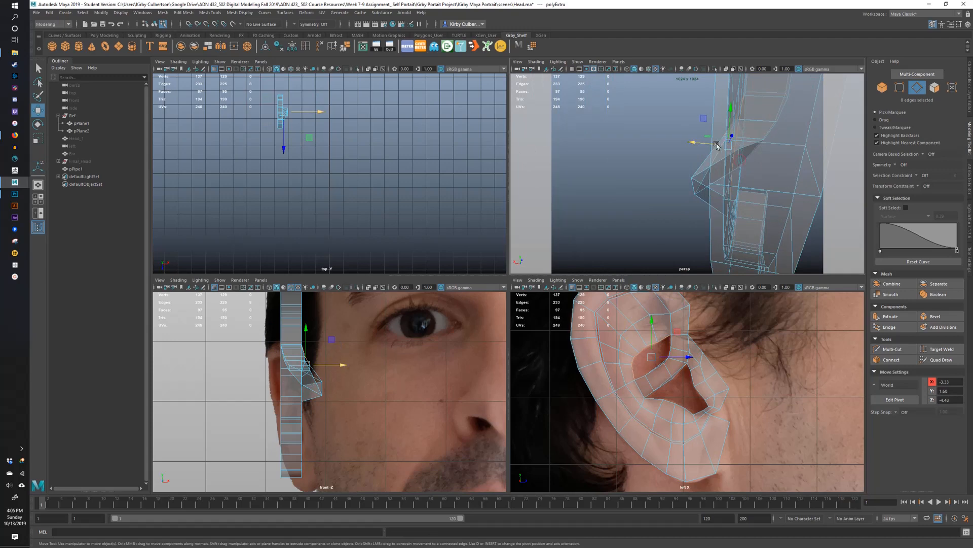
{"action": "left_click_drag", "start_coordinate": [716, 146], "coordinate": [691, 127]}
{"action": "key", "text": "r"}
{"action": "key", "text": "w"}
{"action": "left_click_drag", "start_coordinate": [691, 127], "coordinate": [728, 183], "text": "alt"}
- Weld the end vertex of the extruded bowl wall to the adjoining strip vertex with Target Weld
{"action": "key", "text": "q"}
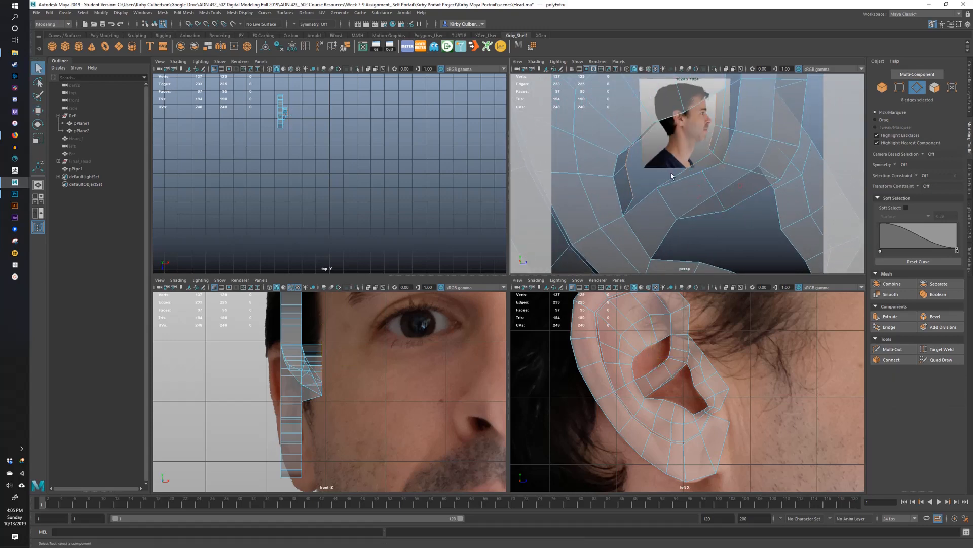
{"action": "right_click_drag", "start_coordinate": [619, 166], "coordinate": [654, 156]}
{"action": "left_click_drag", "start_coordinate": [651, 184], "coordinate": [643, 196], "text": "alt"}
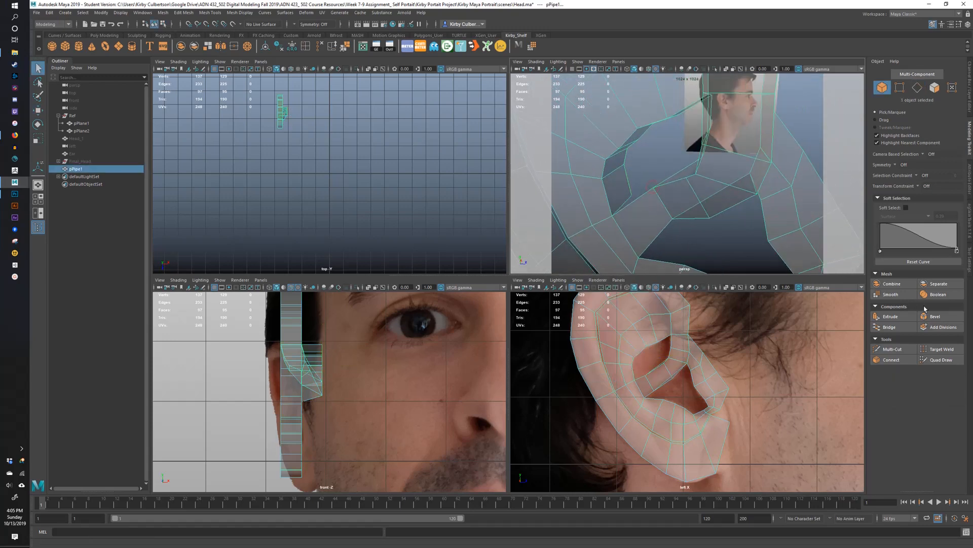
{"action": "left_click", "coordinate": [941, 349]}
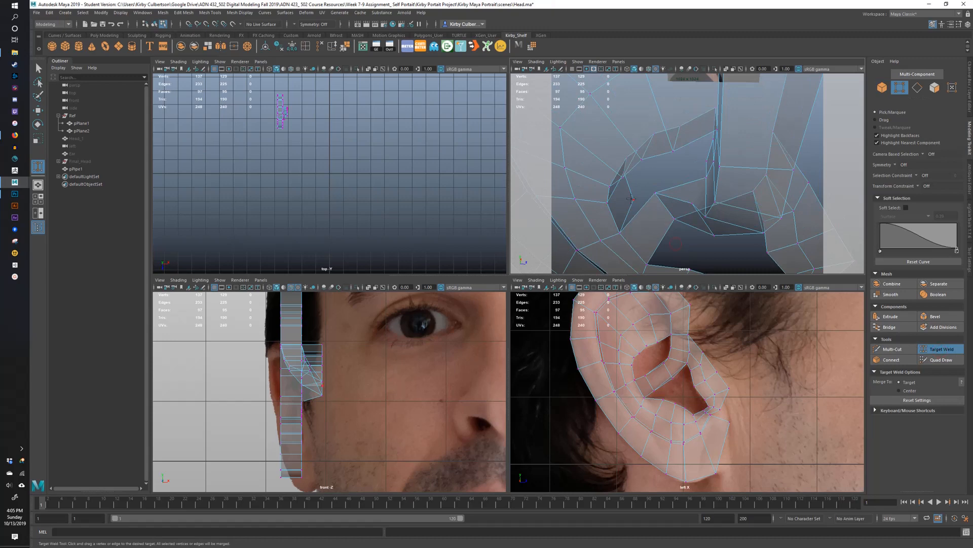
{"action": "left_click_drag", "start_coordinate": [658, 192], "coordinate": [704, 197], "text": "alt"}
- Bridge the open edges between the front end of the bowl wall and the tragus strip
{"action": "key", "text": "q"}
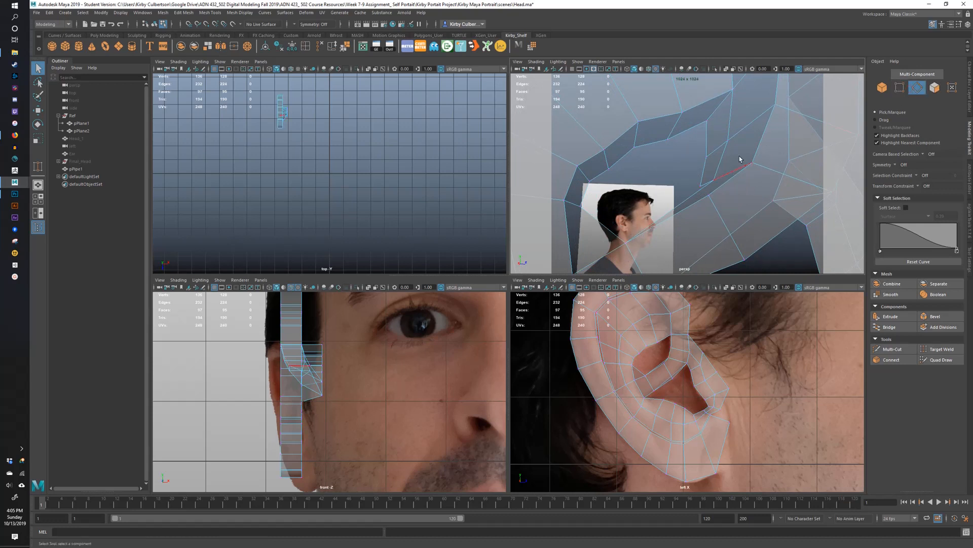
{"action": "left_click", "coordinate": [899, 328]}
{"action": "left_click_drag", "start_coordinate": [641, 188], "coordinate": [679, 210], "text": "alt"}
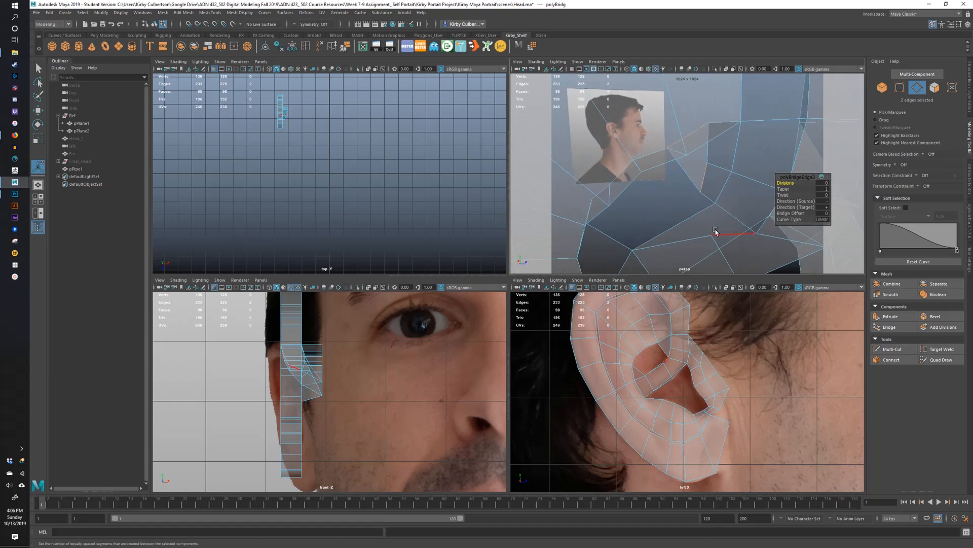
- Extrude the strip's upper edge inward and weld the new face's end vertices to the neighbouring wall vertices
{"action": "left_click", "coordinate": [715, 231]}
{"action": "key", "text": "w"}
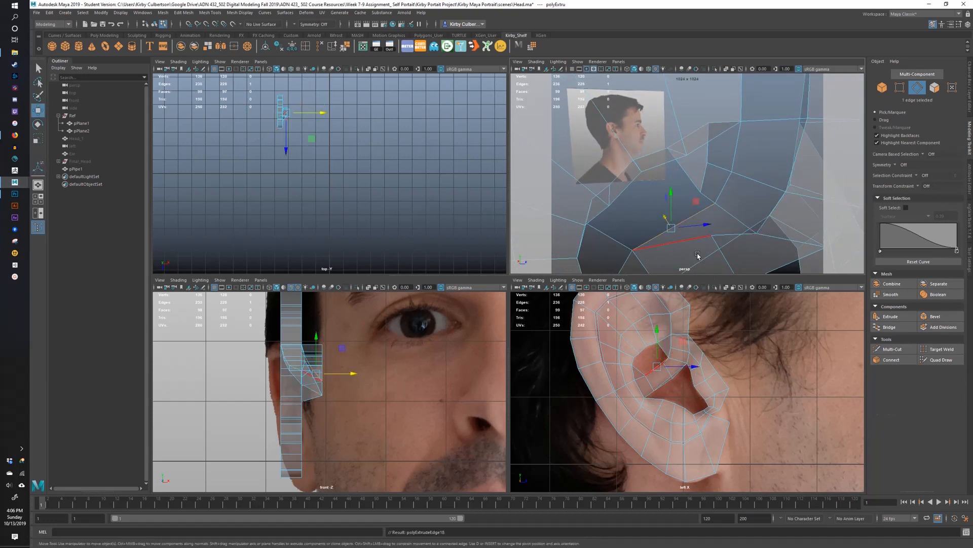
{"action": "left_click_drag", "start_coordinate": [668, 224], "coordinate": [661, 215], "text": "shift"}
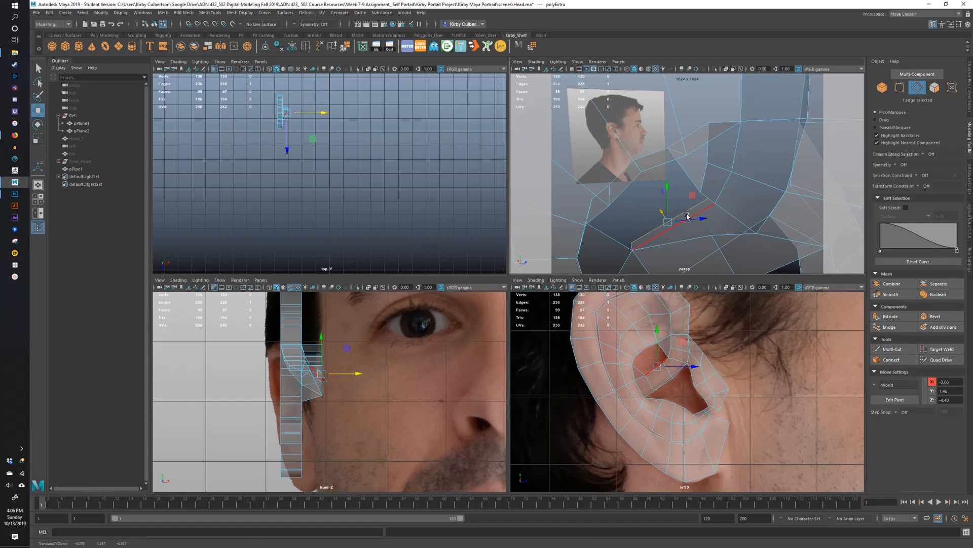
{"action": "key", "text": "q"}
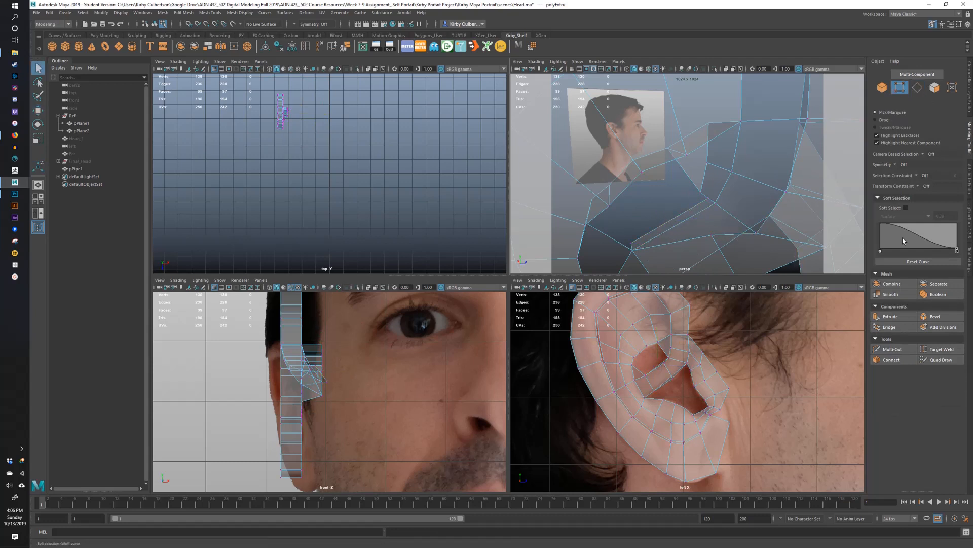
{"action": "left_click", "coordinate": [938, 349]}
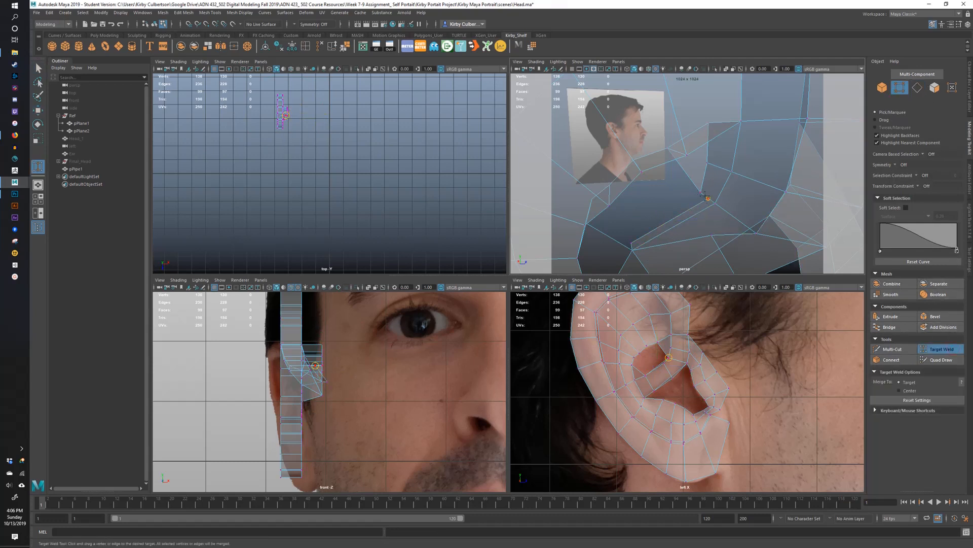
{"action": "mouse_move", "coordinate": [668, 202]}
{"action": "left_mouse_down", "text": "alt"}
{"action": "mouse_move", "coordinate": [615, 199]}
{"action": "mouse_move", "coordinate": [591, 211]}
{"action": "mouse_move", "coordinate": [722, 200]}
{"action": "mouse_move", "coordinate": [661, 188]}
{"action": "left_mouse_up", "text": "alt"}
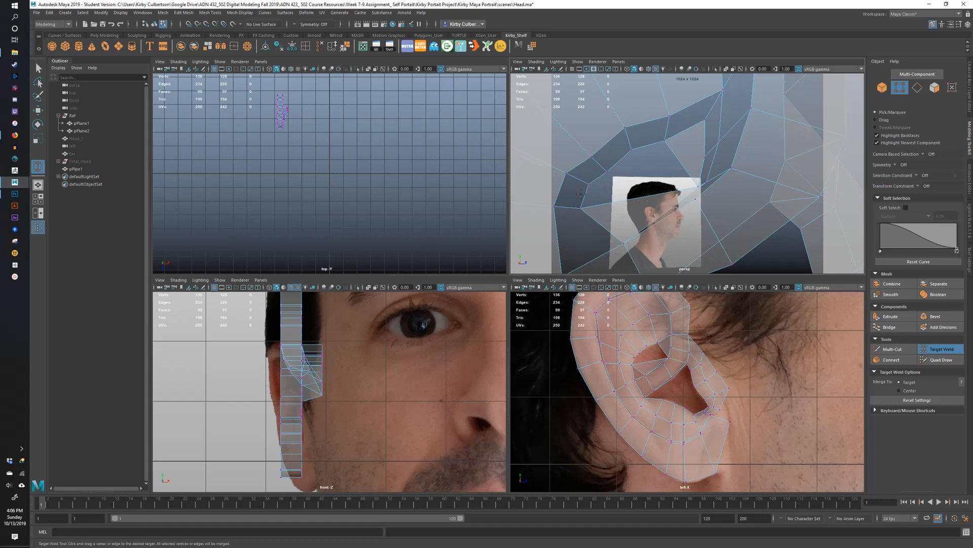
- Bridge the facing pairs of open edges to fill the gap in the recess inside the bowl's upper wall
{"action": "key", "text": "q"}
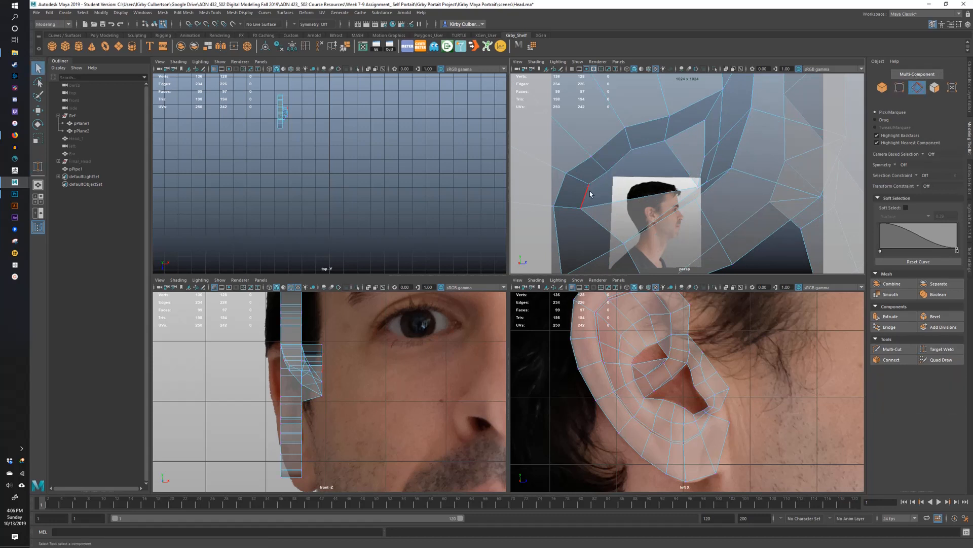
{"action": "left_click", "coordinate": [684, 174], "text": "shift"}
{"action": "left_click_drag", "start_coordinate": [684, 173], "coordinate": [670, 177], "text": "alt"}
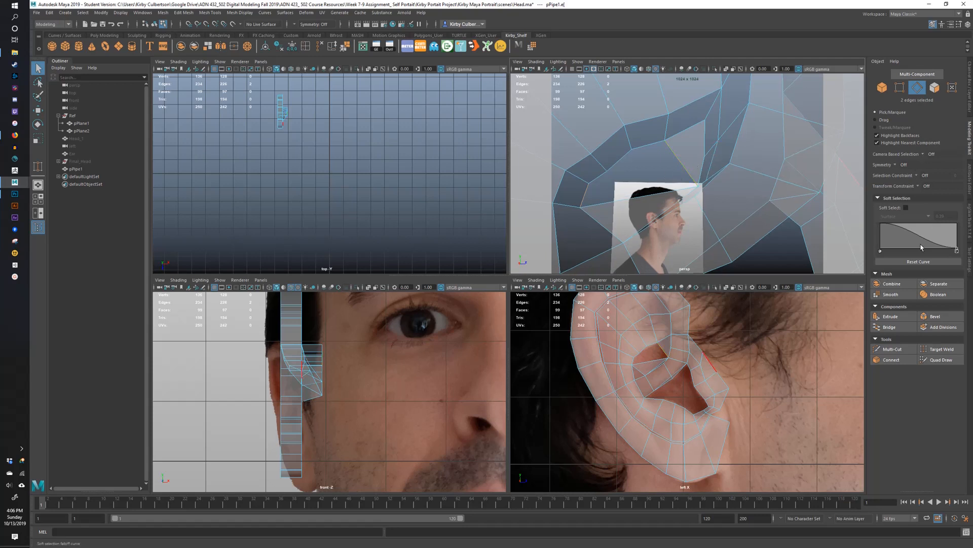
{"action": "left_click", "coordinate": [891, 327]}
{"action": "mouse_move", "coordinate": [623, 183]}
{"action": "left_mouse_down", "text": "alt"}
{"action": "mouse_move", "coordinate": [600, 179]}
{"action": "mouse_move", "coordinate": [633, 167]}
{"action": "left_mouse_up", "text": "alt"}
{"action": "left_click", "coordinate": [618, 168], "text": "shift"}
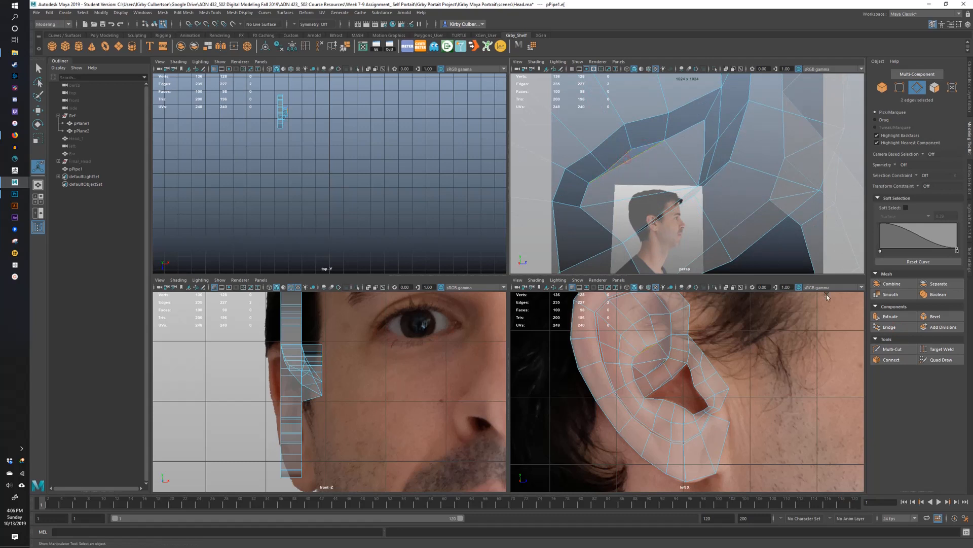
{"action": "left_click", "coordinate": [891, 327]}
- Select five vertices around the newly bridged recess and smooth them with Average Vertices
{"action": "left_click_drag", "start_coordinate": [659, 193], "coordinate": [597, 186], "text": "alt"}
{"action": "key", "text": "w"}
{"action": "key", "text": "q"}
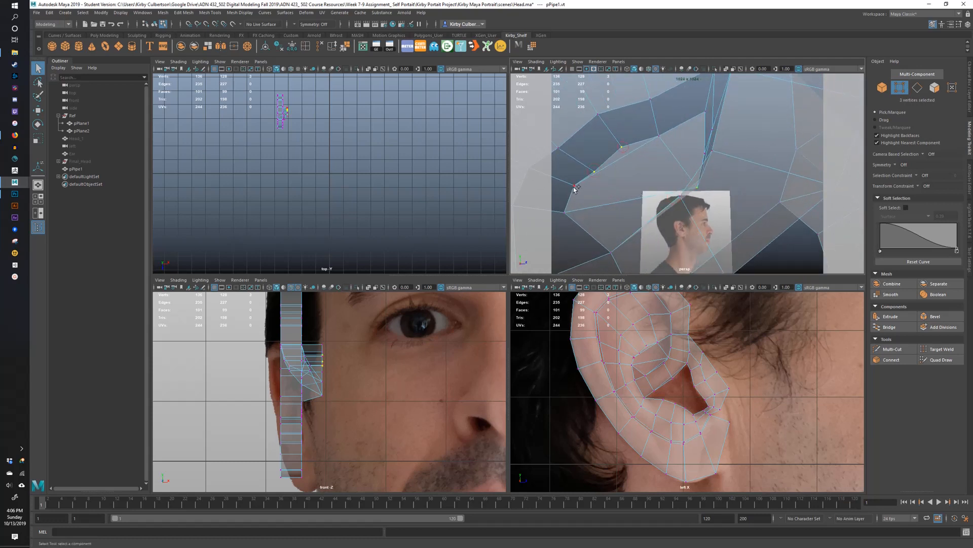
{"action": "left_click_drag", "start_coordinate": [629, 209], "coordinate": [606, 198], "text": "alt"}
{"action": "left_click", "coordinate": [179, 13]}
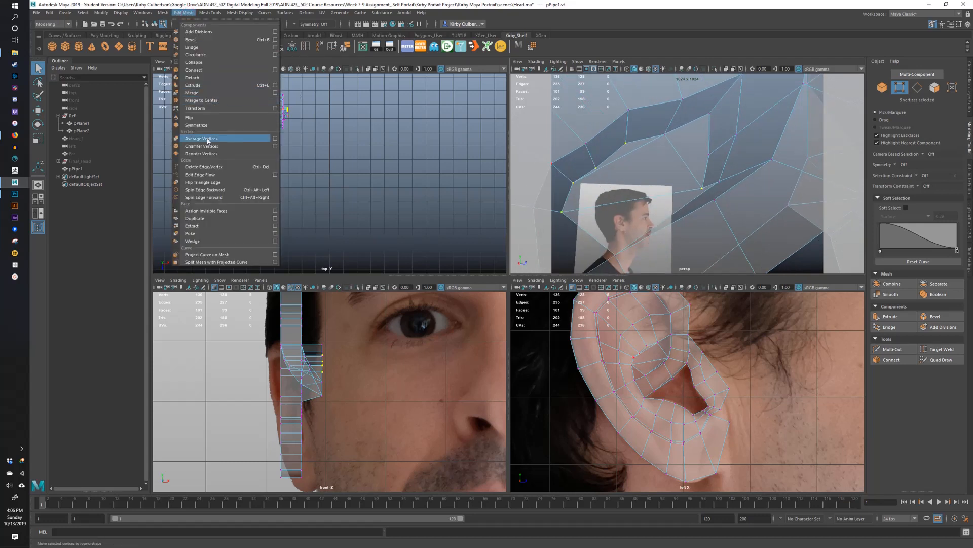
{"action": "left_click", "coordinate": [202, 138]}
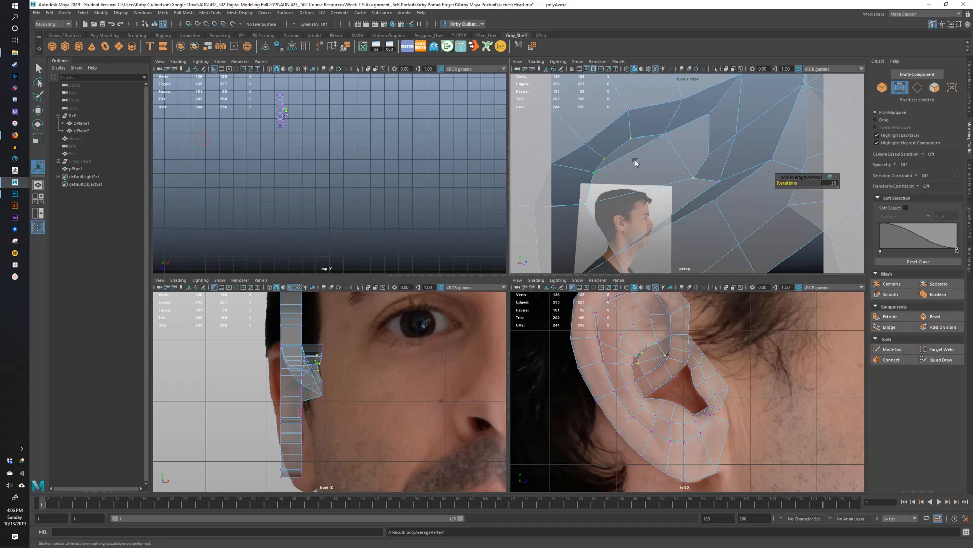
{"action": "left_click_drag", "start_coordinate": [636, 162], "coordinate": [659, 147], "text": "alt"}
{"action": "key", "text": "g"}
- Adjust the position of the single vertex at the upper end of the recess
{"action": "key", "text": "w"}
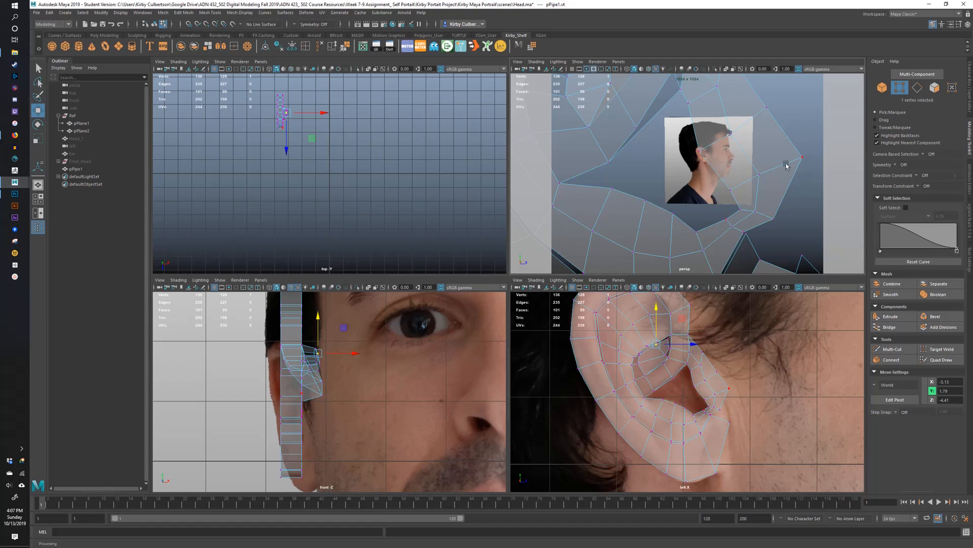
{"action": "left_click_drag", "start_coordinate": [786, 165], "coordinate": [594, 189], "text": "alt"}
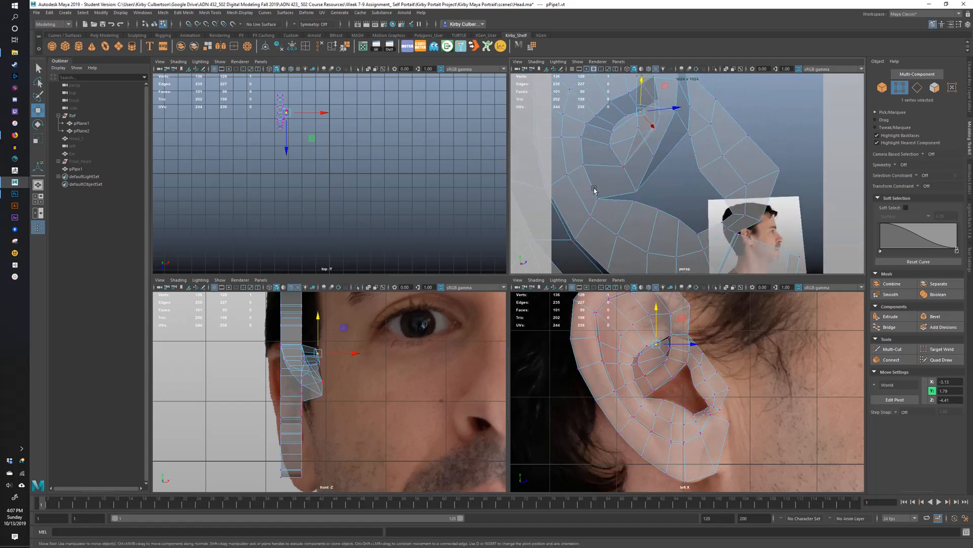
{"action": "left_click_drag", "start_coordinate": [657, 176], "coordinate": [675, 195], "text": "alt"}
{"action": "right_click_drag", "start_coordinate": [678, 202], "coordinate": [740, 207], "text": "alt"}
{"action": "middle_click_drag", "start_coordinate": [741, 206], "coordinate": [724, 176], "text": "alt"}
{"action": "left_click_drag", "start_coordinate": [716, 198], "coordinate": [721, 198], "text": "alt"}
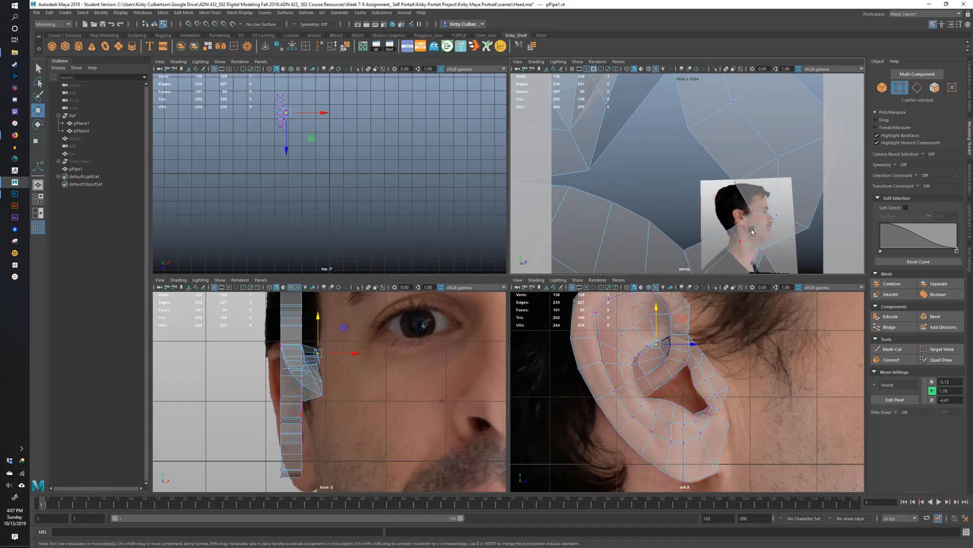
- Select the 12 border edges of the ear canal opening, extrude them, and scale and move the new ring inward toward the head
{"action": "left_click", "coordinate": [916, 90]}
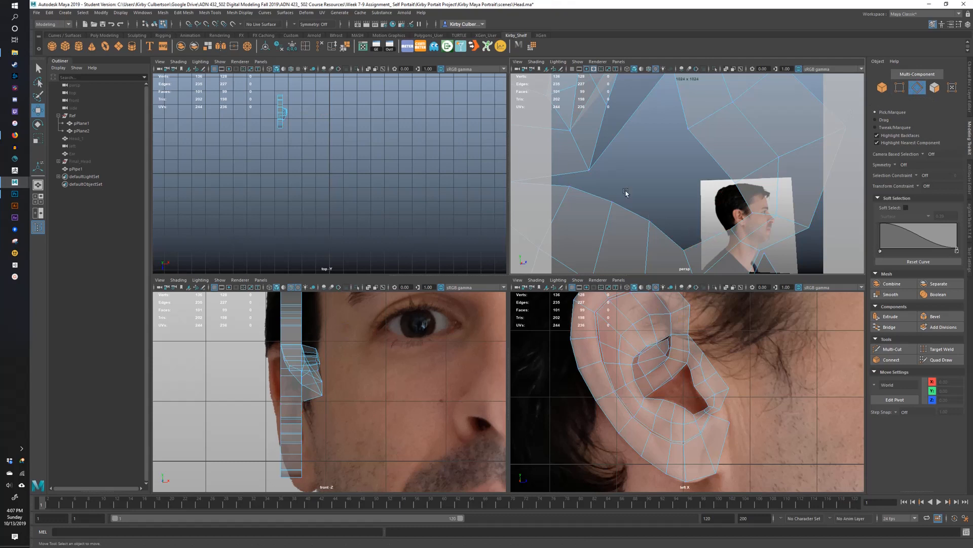
{"action": "left_click_drag", "start_coordinate": [625, 192], "coordinate": [715, 138], "text": "alt"}
{"action": "left_click", "coordinate": [686, 167]}
{"action": "left_click", "coordinate": [686, 166], "text": "shift"}
{"action": "left_click", "coordinate": [685, 127]}
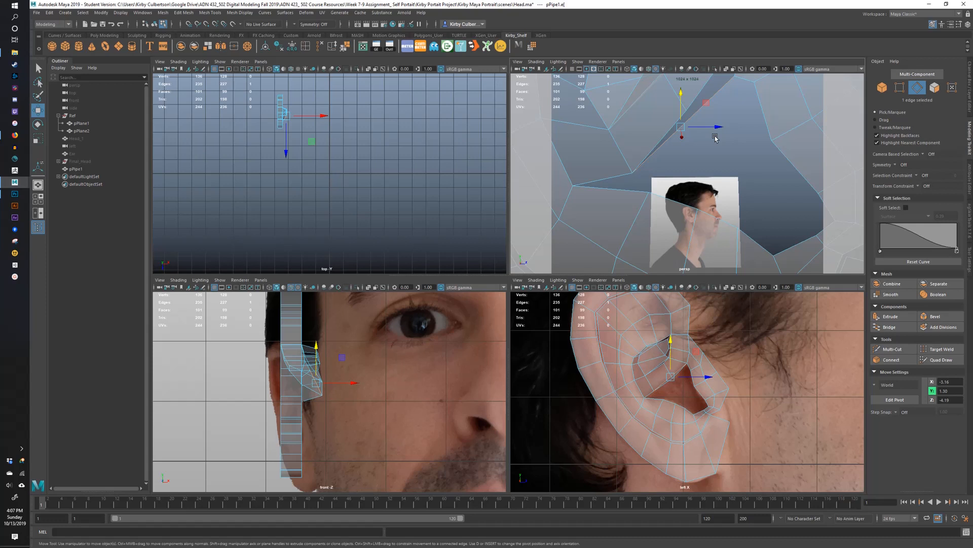
{"action": "left_click_drag", "start_coordinate": [711, 136], "coordinate": [705, 209], "text": "alt"}
{"action": "key", "text": "ctrl+e"}
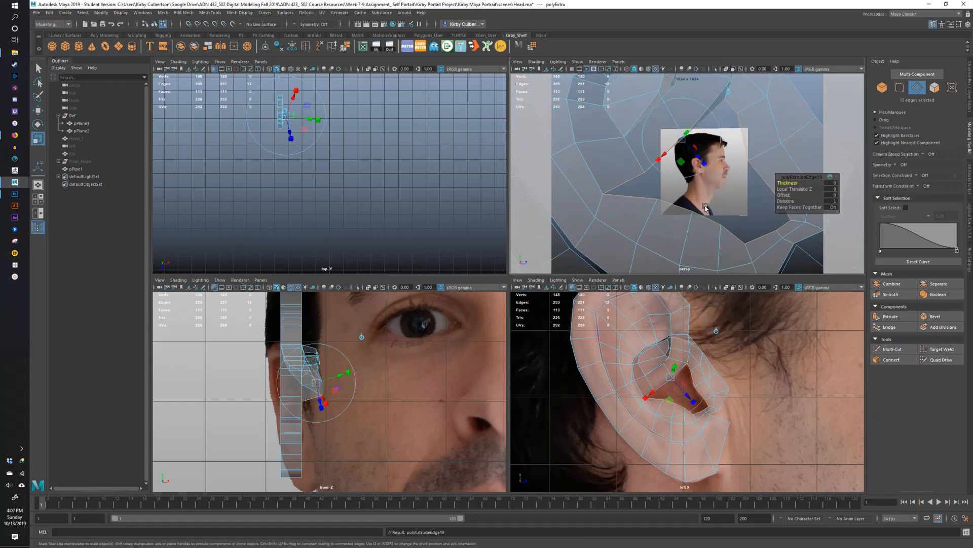
{"action": "key", "text": "r"}
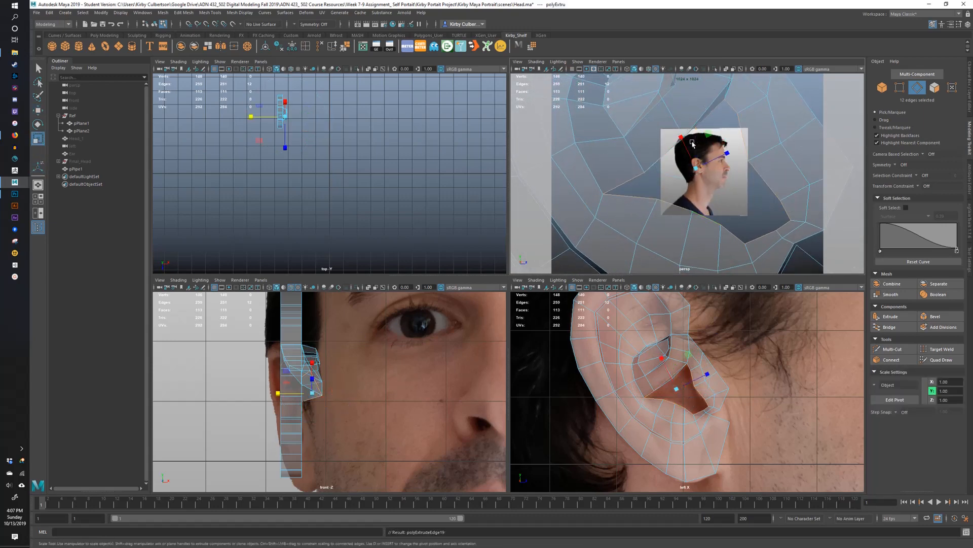
{"action": "left_click_drag", "start_coordinate": [698, 171], "coordinate": [732, 168]}
{"action": "key", "text": "w"}
{"action": "key", "text": "w"}
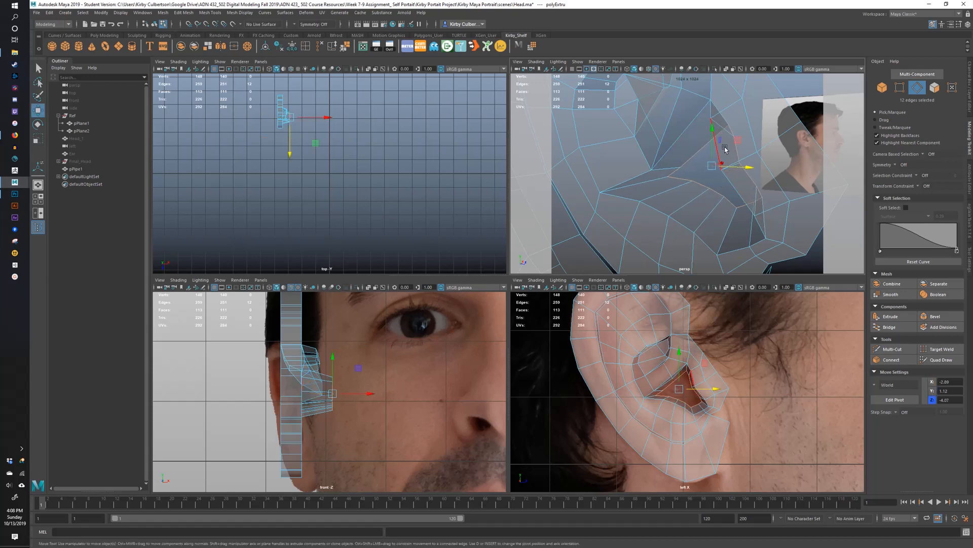
- Extrude the canal border a second time deeper into the head, scaling the ring down and repositioning it to taper the canal
{"action": "left_click_drag", "start_coordinate": [699, 152], "coordinate": [796, 173], "text": "alt"}
{"action": "key", "text": "ctrl+e"}
{"action": "key", "text": "w"}
{"action": "right_click_drag", "start_coordinate": [796, 172], "coordinate": [773, 173], "text": "alt"}
{"action": "key", "text": "r"}
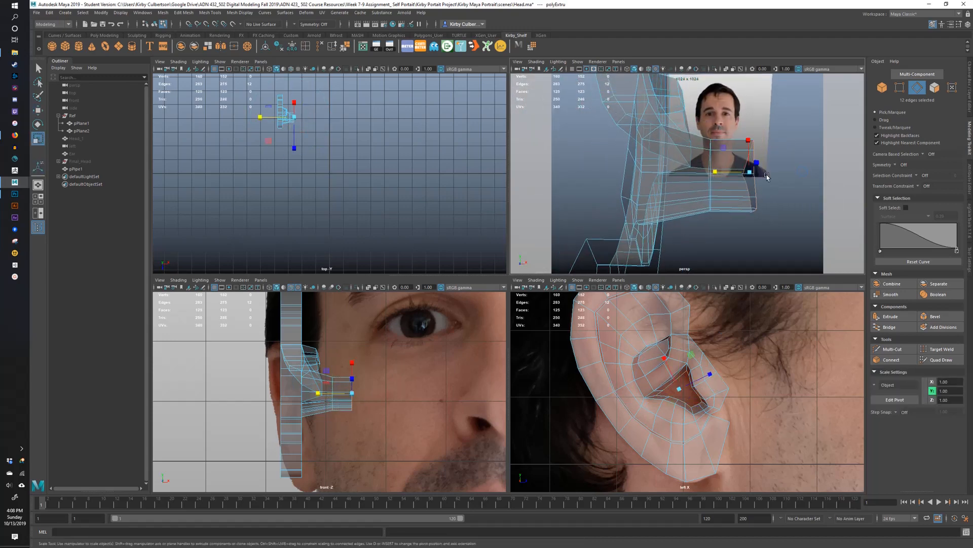
{"action": "left_click_drag", "start_coordinate": [751, 174], "coordinate": [720, 175]}
{"action": "left_click_drag", "start_coordinate": [720, 175], "coordinate": [790, 193], "text": "alt"}
{"action": "key", "text": "w"}
{"action": "left_click_drag", "start_coordinate": [758, 163], "coordinate": [675, 184]}
{"action": "key", "text": "e"}
{"action": "key", "text": "w"}
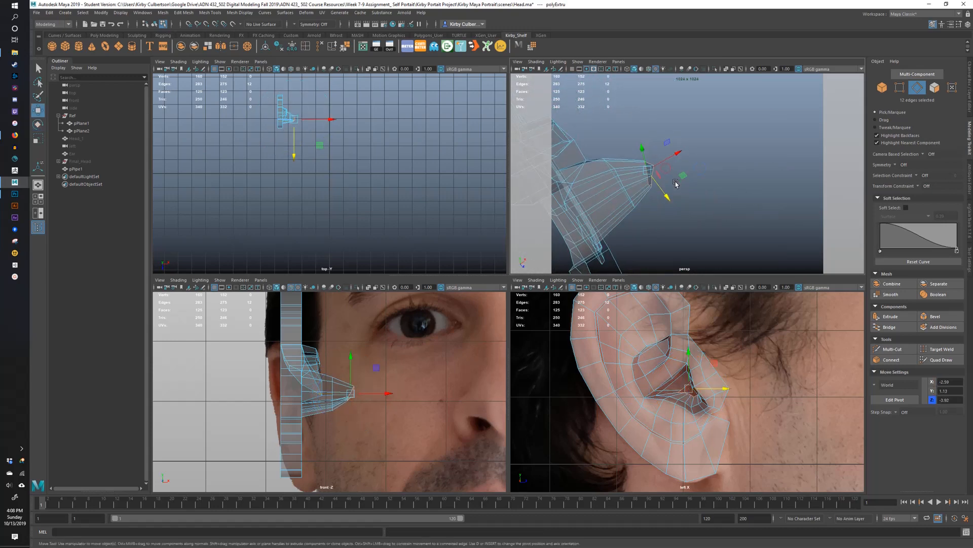
- Extrude the narrowed canal ring once more, extending it farther inward and forward
{"action": "middle_click_drag", "start_coordinate": [683, 178], "coordinate": [711, 184]}
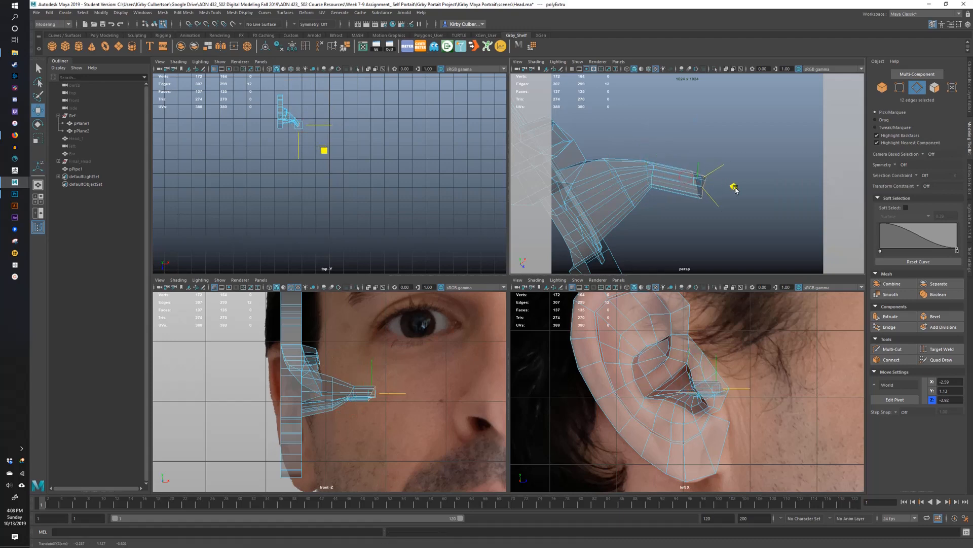
{"action": "key", "text": "e"}
{"action": "key", "text": "w"}
- Return to object mode and examine the ear canal, bowl and surrounding fold strips from several angles
{"action": "left_click_drag", "start_coordinate": [713, 209], "coordinate": [769, 165], "text": "alt"}
{"action": "right_click_drag", "start_coordinate": [769, 165], "coordinate": [681, 159], "text": "alt"}
{"action": "left_click_drag", "start_coordinate": [680, 160], "coordinate": [708, 175], "text": "alt"}
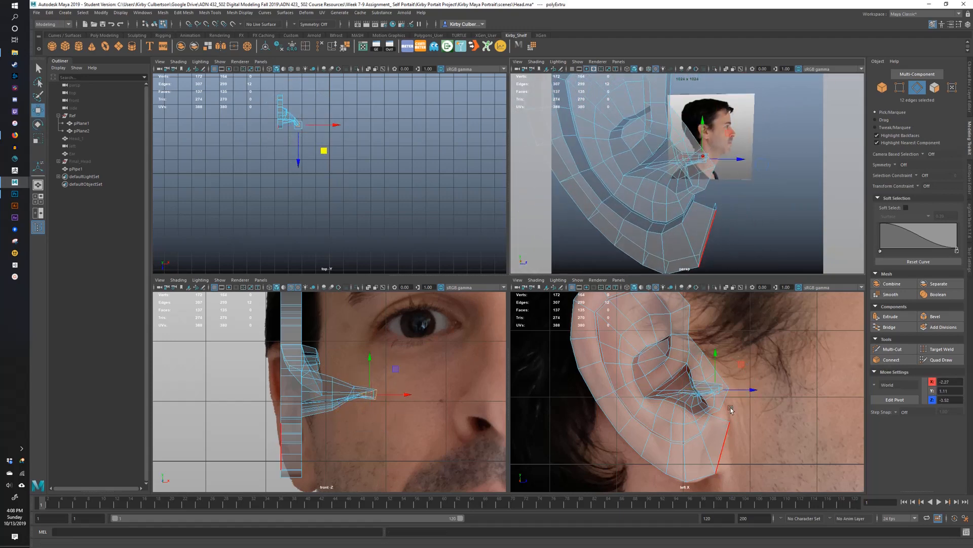
{"action": "left_click_drag", "start_coordinate": [700, 384], "coordinate": [678, 382], "text": "alt"}
{"action": "key", "text": "q"}
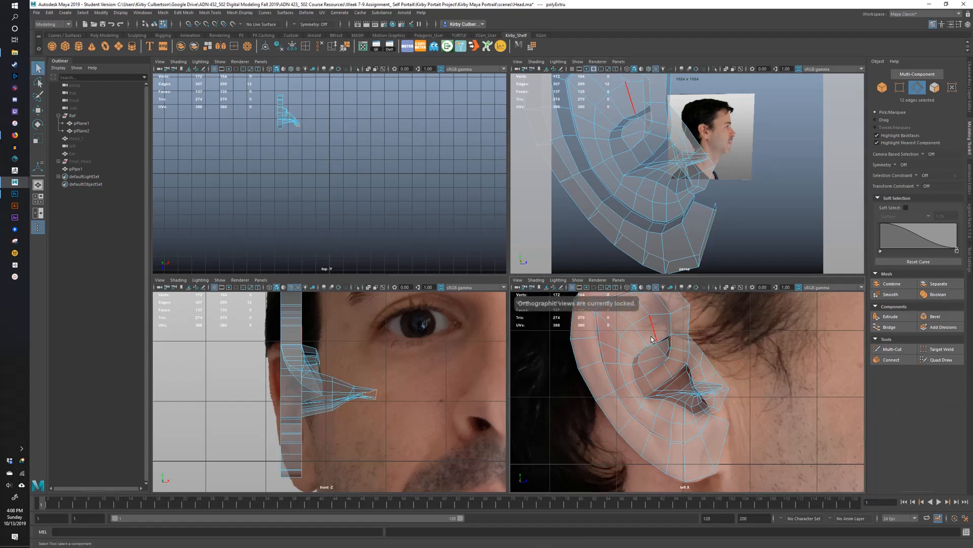
{"action": "right_click_drag", "start_coordinate": [652, 331], "coordinate": [676, 323]}
{"action": "right_click_drag", "start_coordinate": [749, 137], "coordinate": [673, 138], "text": "alt"}
{"action": "left_click_drag", "start_coordinate": [672, 139], "coordinate": [637, 147], "text": "alt"}
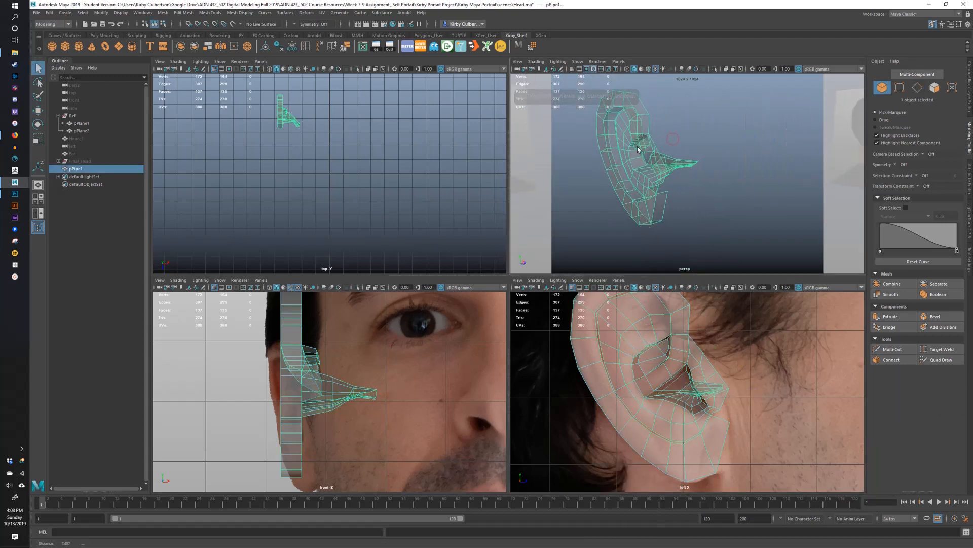
{"action": "right_click_drag", "start_coordinate": [637, 147], "coordinate": [663, 202], "text": "alt"}
{"action": "middle_click_drag", "start_coordinate": [663, 202], "coordinate": [705, 191], "text": "alt"}
{"action": "left_click_drag", "start_coordinate": [698, 192], "coordinate": [739, 195], "text": "alt"}
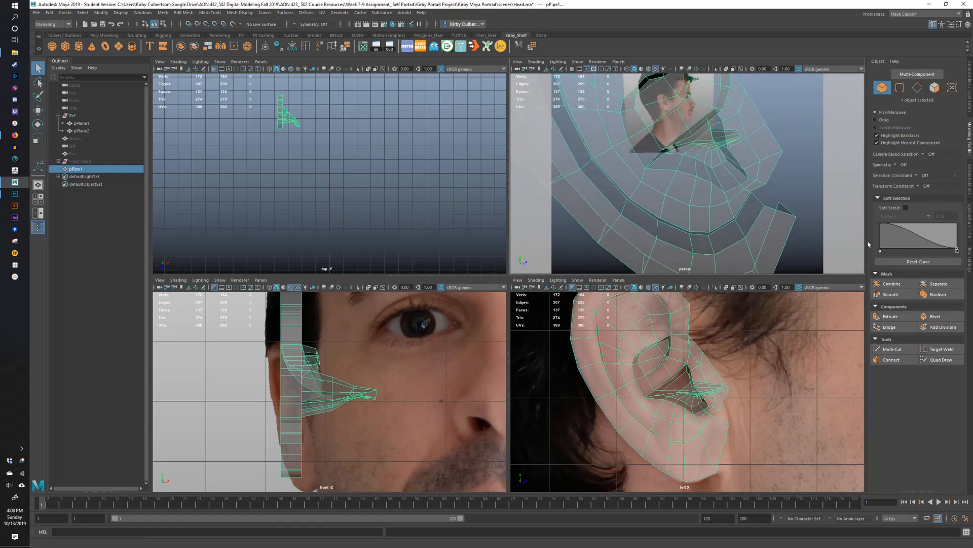
- Weld the bowl's outer border vertices near the earlobe to the matching fold strip vertices with Target Weld
{"action": "left_click", "coordinate": [900, 89]}
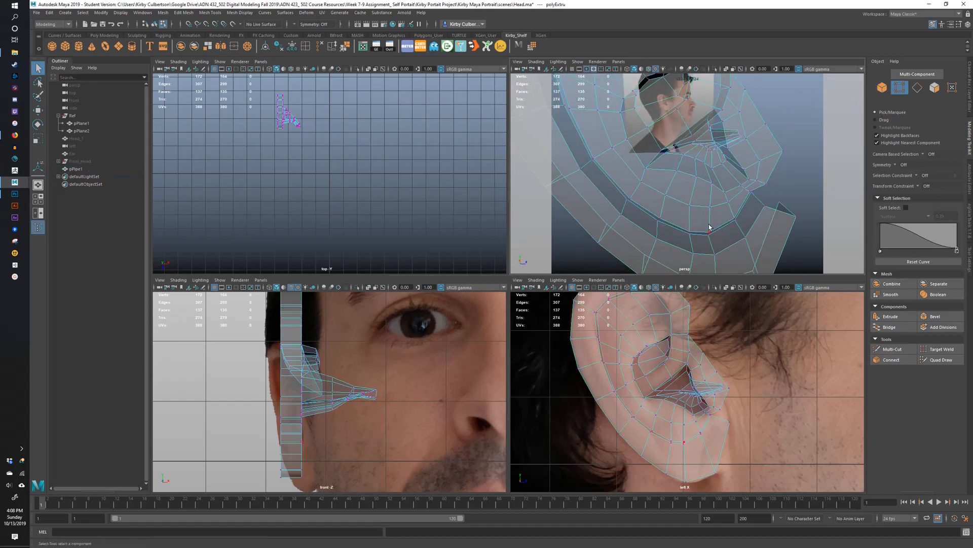
{"action": "left_click_drag", "start_coordinate": [712, 228], "coordinate": [754, 224], "text": "alt"}
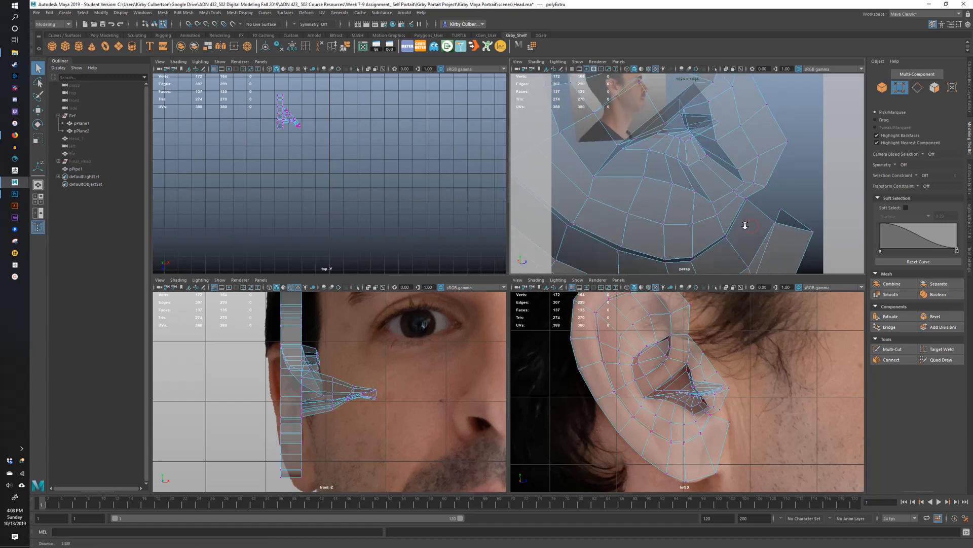
{"action": "left_click", "coordinate": [944, 350]}
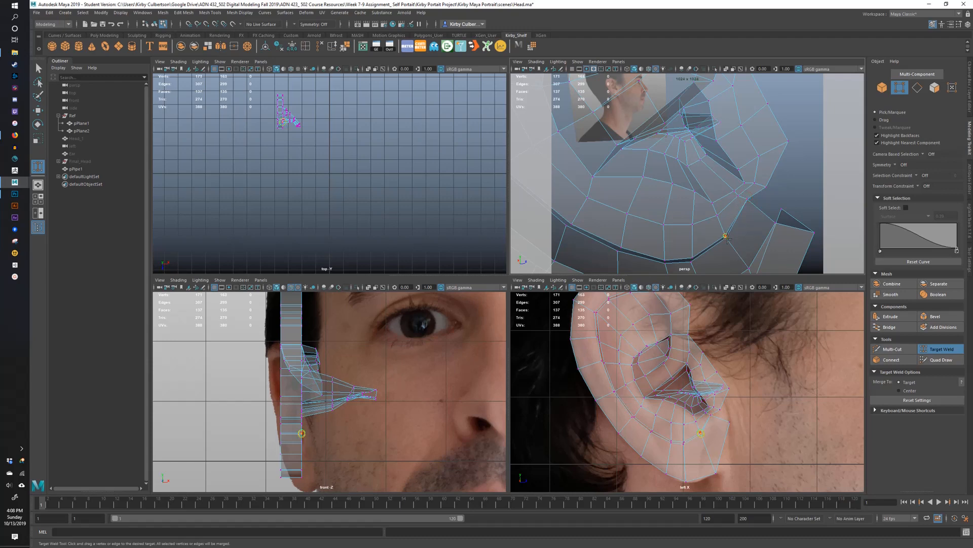
{"action": "left_click_drag", "start_coordinate": [728, 239], "coordinate": [725, 237]}
{"action": "middle_click_drag", "start_coordinate": [725, 236], "coordinate": [709, 214], "text": "alt"}
{"action": "right_click_drag", "start_coordinate": [652, 205], "coordinate": [676, 208], "text": "alt"}
{"action": "left_click_drag", "start_coordinate": [676, 208], "coordinate": [702, 210], "text": "alt"}
{"action": "right_click_drag", "start_coordinate": [661, 199], "coordinate": [696, 201], "text": "alt"}
{"action": "left_click_drag", "start_coordinate": [691, 227], "coordinate": [657, 215], "text": "alt"}
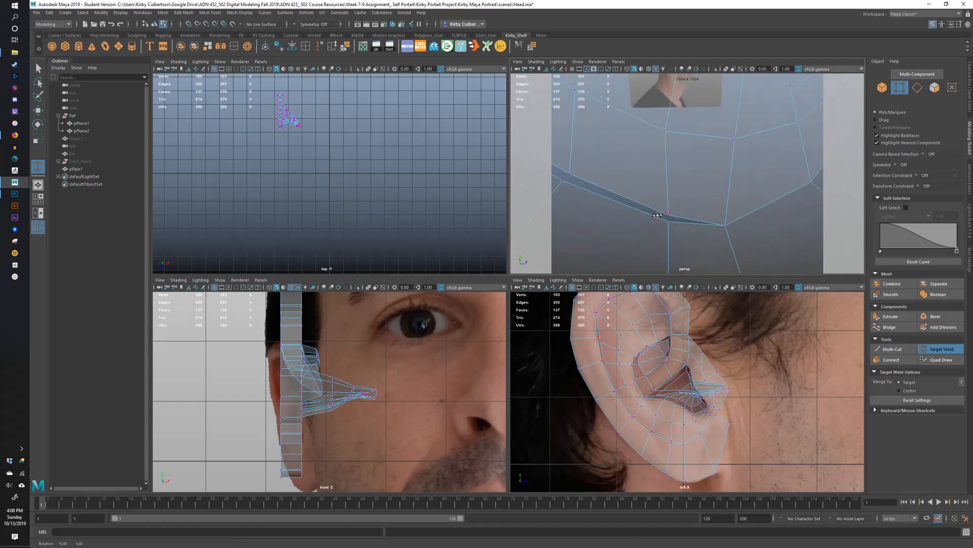
- Continue welding the bowl's border vertices to the fold strip along the lower back curve of the ear
{"action": "middle_click_drag", "start_coordinate": [669, 222], "coordinate": [717, 222], "text": "alt"}
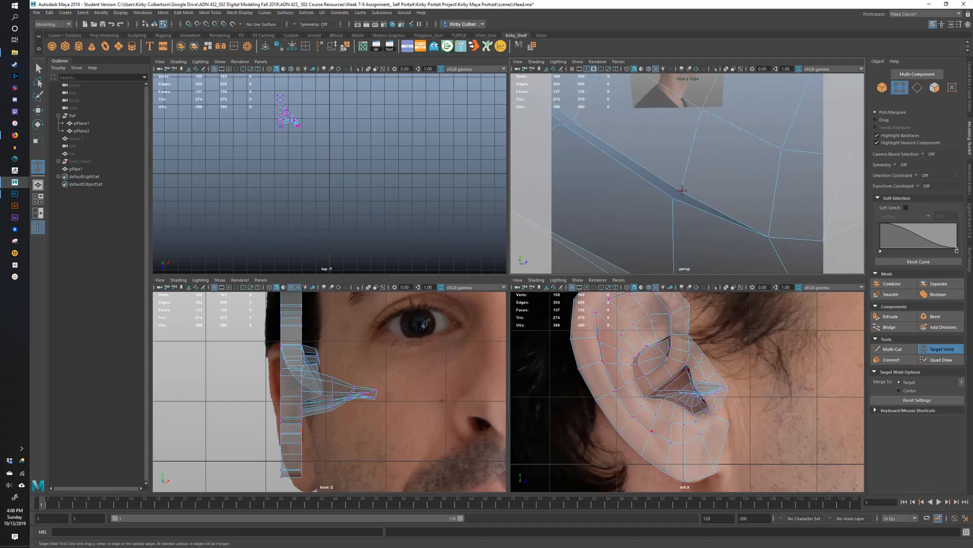
{"action": "left_click_drag", "start_coordinate": [682, 190], "coordinate": [673, 199]}
{"action": "middle_click_drag", "start_coordinate": [672, 199], "coordinate": [716, 221], "text": "alt"}
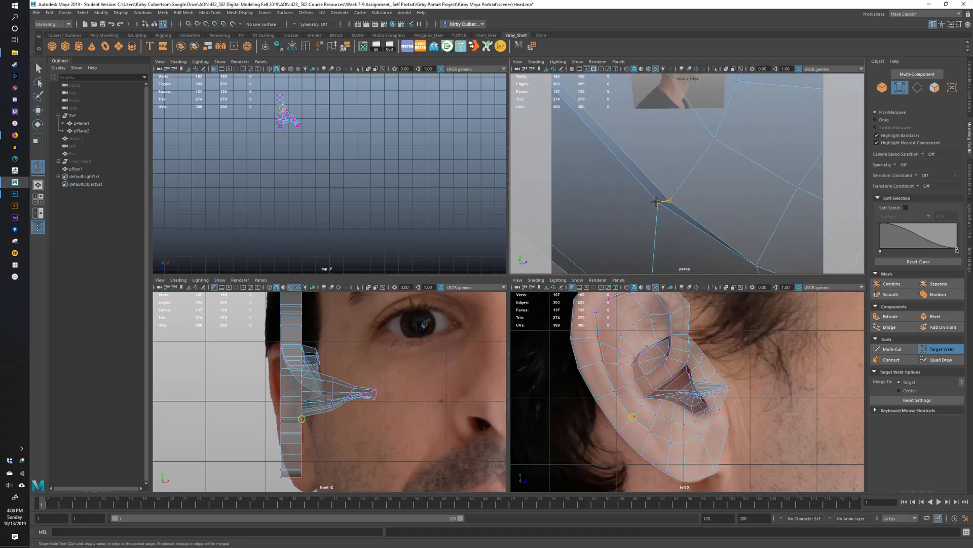
{"action": "left_click_drag", "start_coordinate": [657, 202], "coordinate": [658, 203]}
{"action": "middle_click_drag", "start_coordinate": [664, 199], "coordinate": [737, 231], "text": "alt"}
{"action": "left_click_drag", "start_coordinate": [714, 223], "coordinate": [692, 220], "text": "alt"}
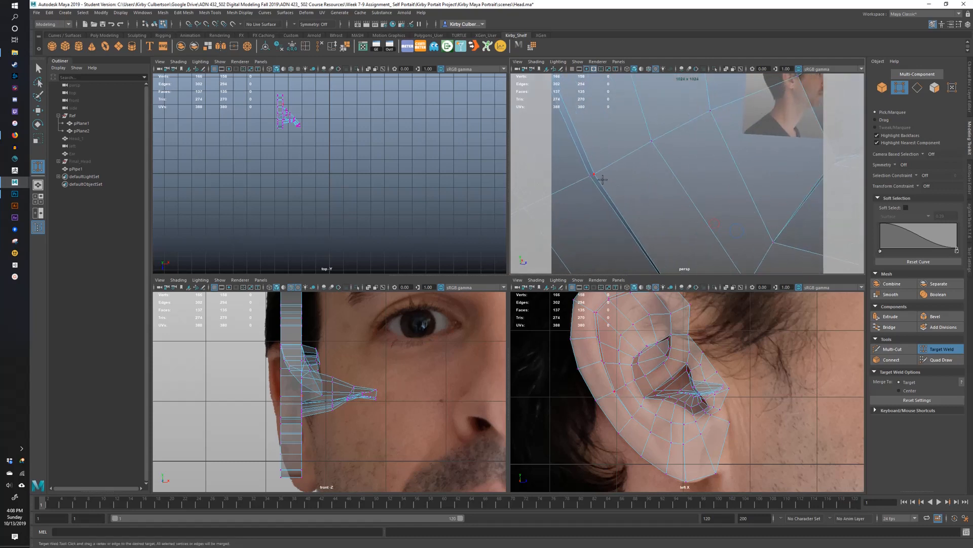
{"action": "right_click_drag", "start_coordinate": [634, 193], "coordinate": [615, 202], "text": "alt"}
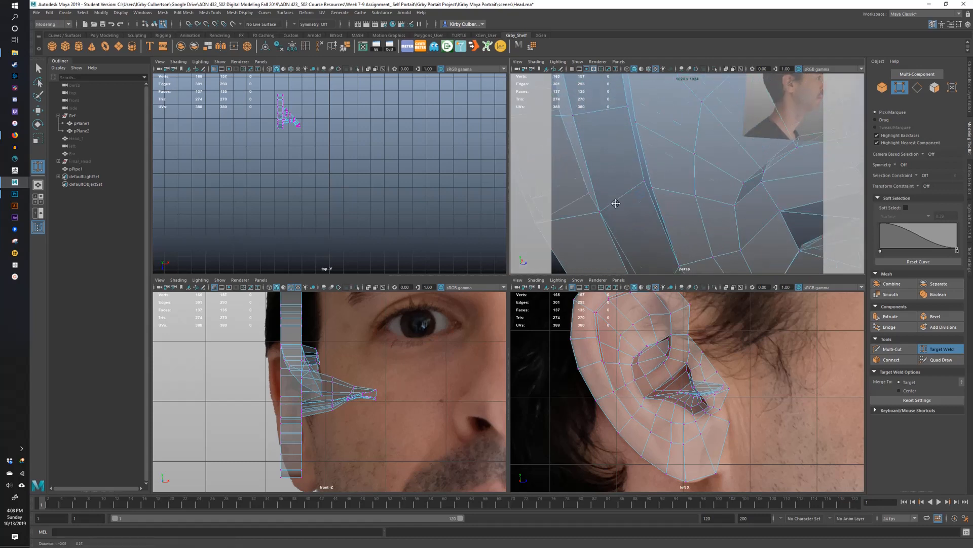
- Weld the remaining seam vertices up the back and around the upper curve of the ear, then leave Target Weld
{"action": "left_click_drag", "start_coordinate": [615, 203], "coordinate": [645, 184], "text": "alt"}
{"action": "middle_click_drag", "start_coordinate": [646, 177], "coordinate": [664, 215], "text": "alt"}
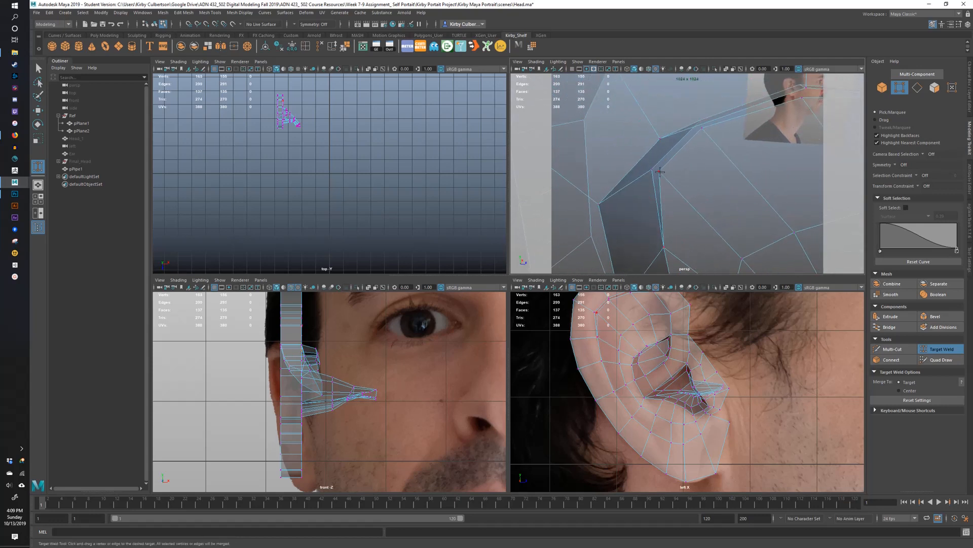
{"action": "left_click_drag", "start_coordinate": [705, 158], "coordinate": [686, 147], "text": "alt"}
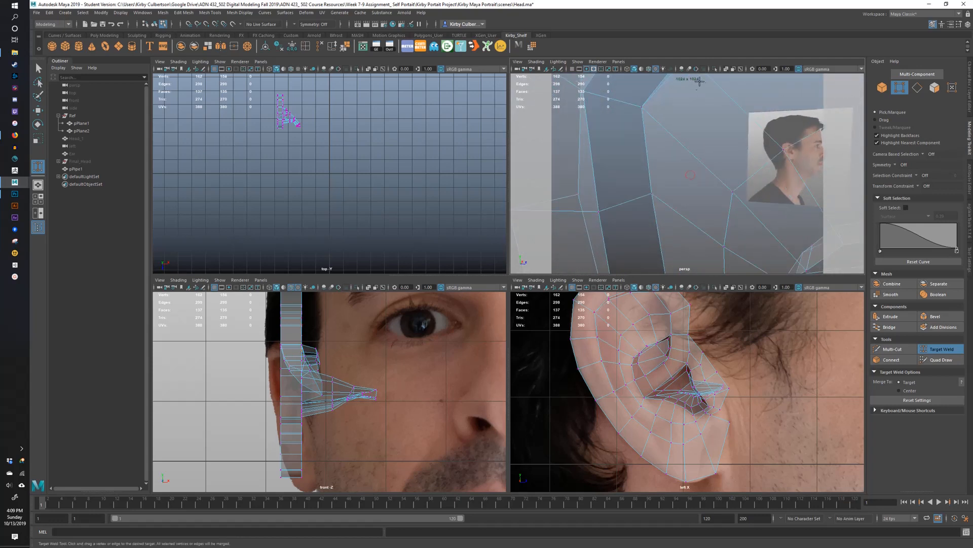
{"action": "middle_click_drag", "start_coordinate": [685, 147], "coordinate": [689, 167], "text": "alt"}
{"action": "left_click_drag", "start_coordinate": [689, 166], "coordinate": [676, 171], "text": "alt"}
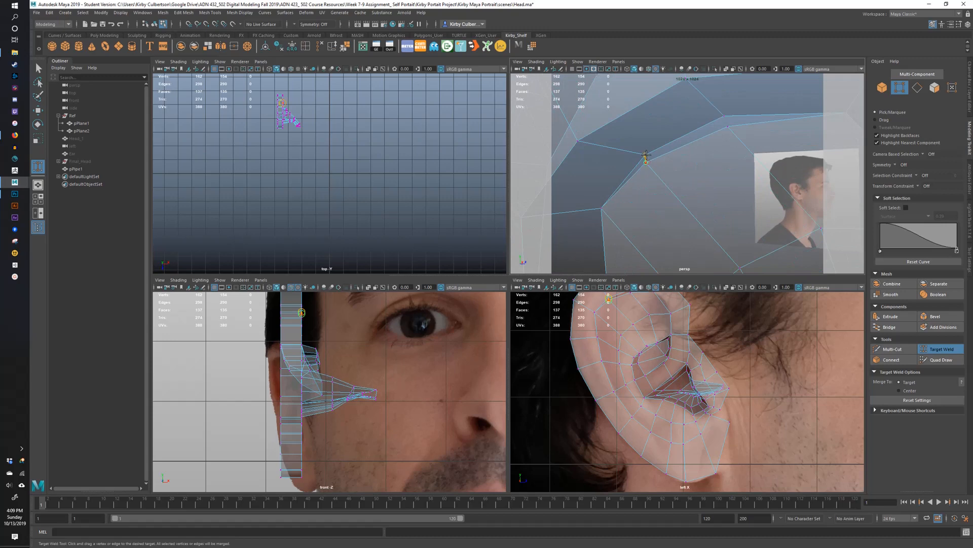
{"action": "right_click_drag", "start_coordinate": [732, 122], "coordinate": [699, 128], "text": "alt"}
{"action": "middle_click_drag", "start_coordinate": [699, 128], "coordinate": [668, 112], "text": "alt"}
{"action": "key", "text": "q"}
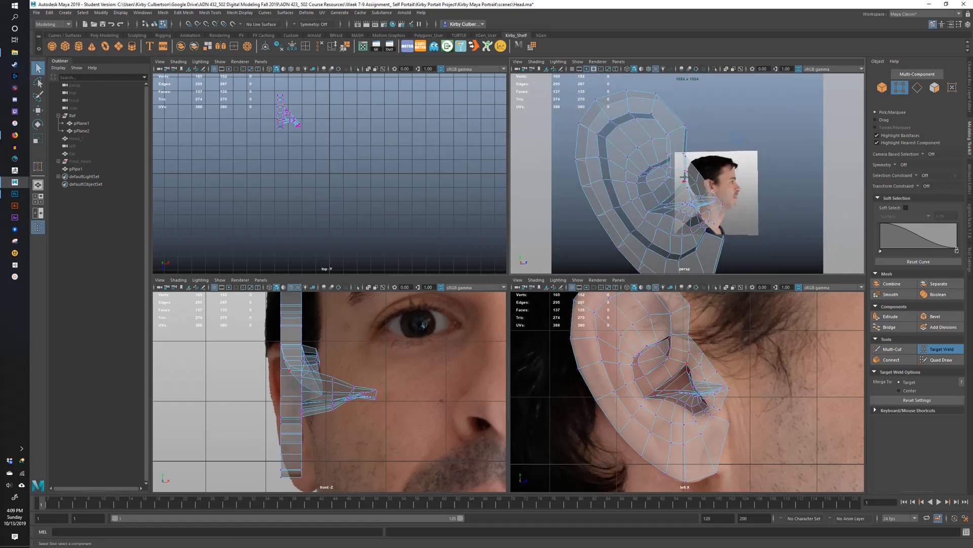
- Assign the existing lambert1 material to the ear mesh
{"action": "mouse_move", "coordinate": [678, 158]}
{"action": "right_mouse_down", "text": "alt"}
{"action": "mouse_move", "coordinate": [655, 166]}
{"action": "mouse_move", "coordinate": [685, 151]}
{"action": "right_mouse_up", "text": "alt"}
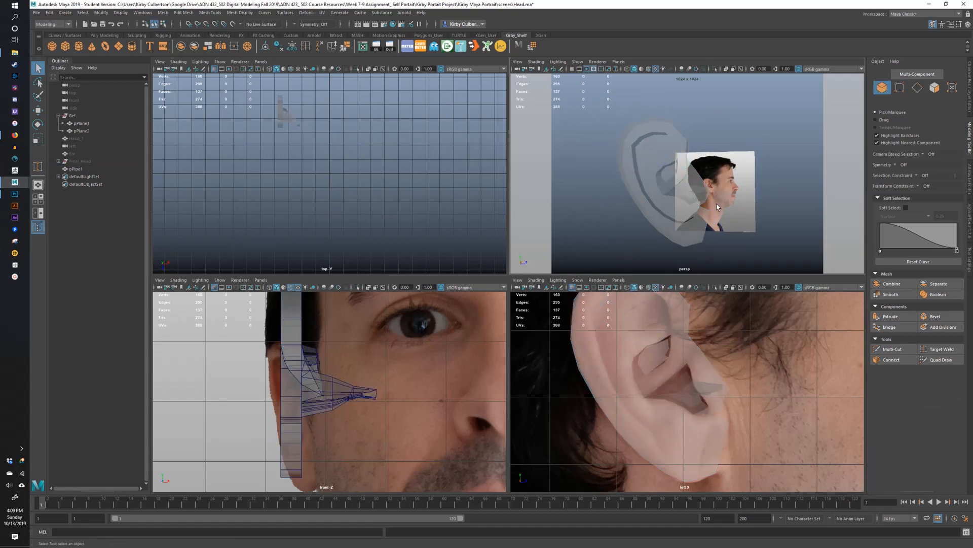
{"action": "left_click_drag", "start_coordinate": [718, 202], "coordinate": [691, 196], "text": "alt"}
{"action": "mouse_move", "coordinate": [691, 195]}
{"action": "right_mouse_down", "text": "alt"}
{"action": "mouse_move", "coordinate": [726, 199]}
{"action": "mouse_move", "coordinate": [694, 181]}
{"action": "right_mouse_up", "text": "alt"}
{"action": "left_click", "coordinate": [692, 185]}
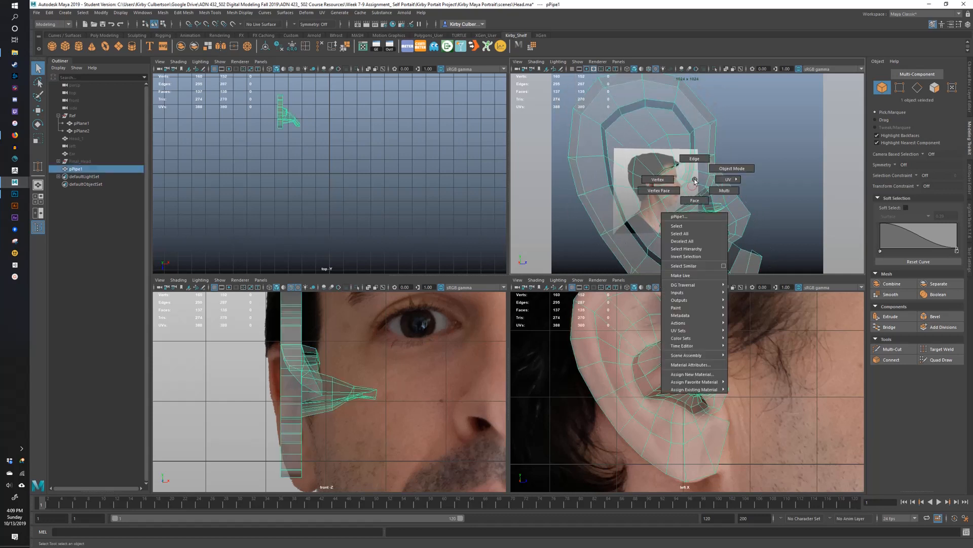
{"action": "mouse_move", "coordinate": [710, 390]}
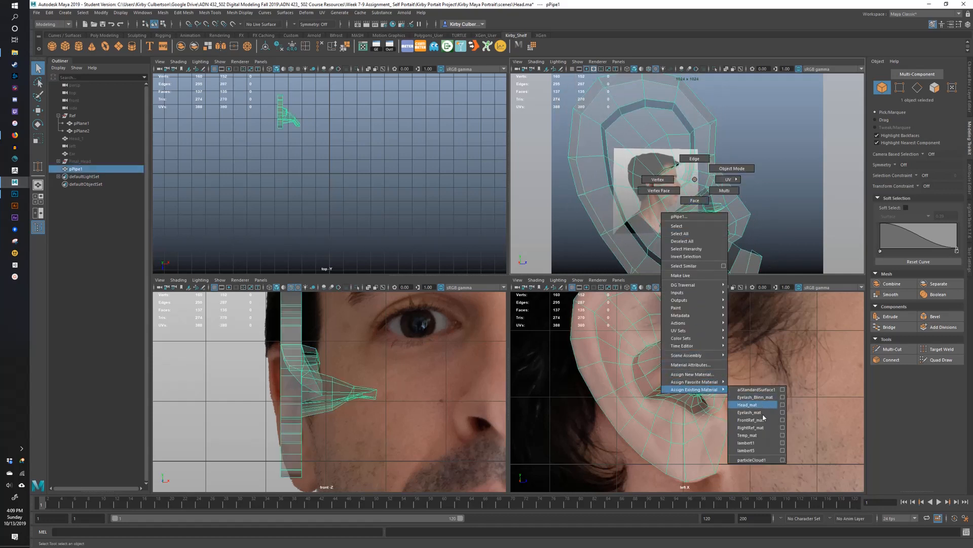
{"action": "left_click", "coordinate": [758, 443]}
{"action": "mouse_move", "coordinate": [621, 175]}
{"action": "left_mouse_down", "text": "alt"}
{"action": "mouse_move", "coordinate": [617, 183]}
{"action": "mouse_move", "coordinate": [652, 160]}
{"action": "mouse_move", "coordinate": [615, 171]}
{"action": "left_mouse_up", "text": "alt"}
{"action": "middle_click_drag", "start_coordinate": [615, 172], "coordinate": [624, 139], "text": "alt"}
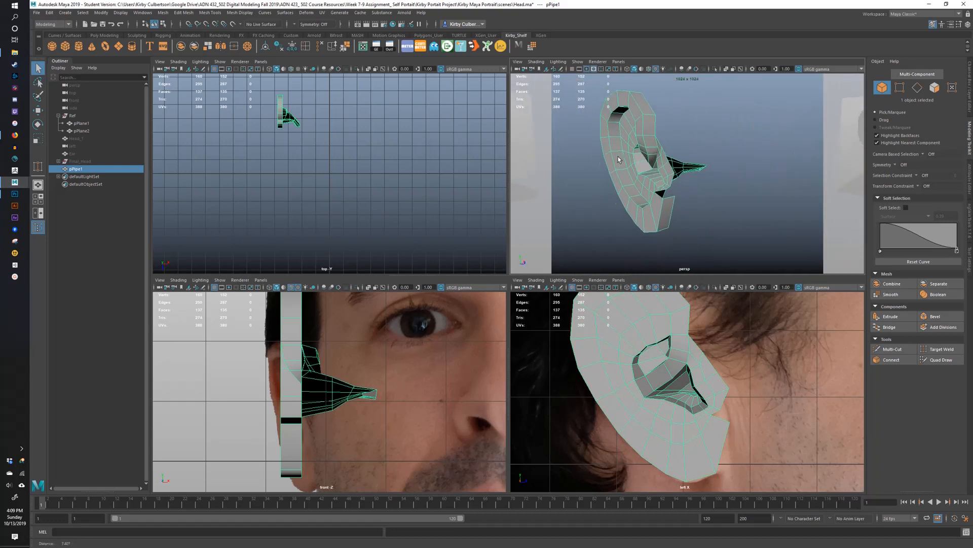
{"action": "right_click_drag", "start_coordinate": [625, 140], "coordinate": [679, 182], "text": "alt"}
{"action": "left_click_drag", "start_coordinate": [679, 183], "coordinate": [707, 180], "text": "alt"}
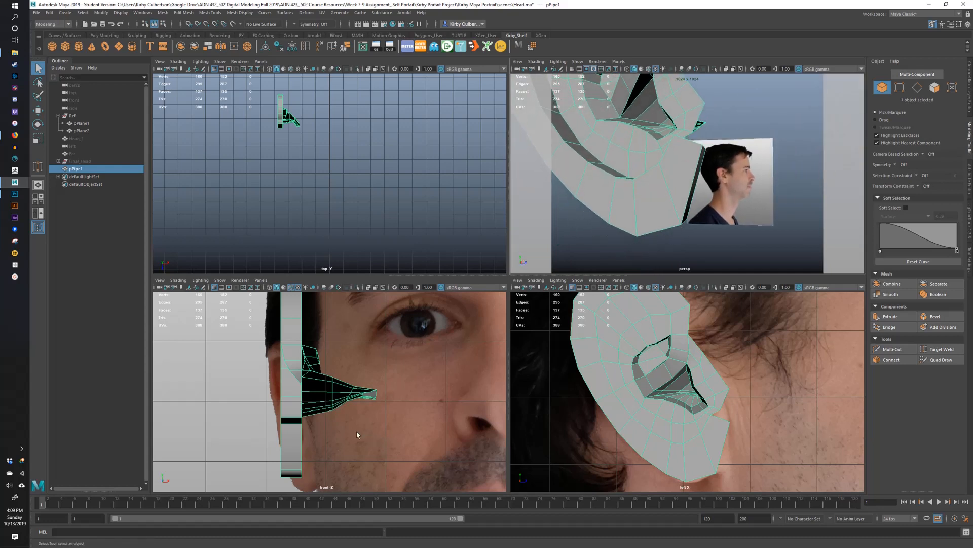
{"action": "middle_click_drag", "start_coordinate": [341, 452], "coordinate": [345, 410], "text": "alt"}
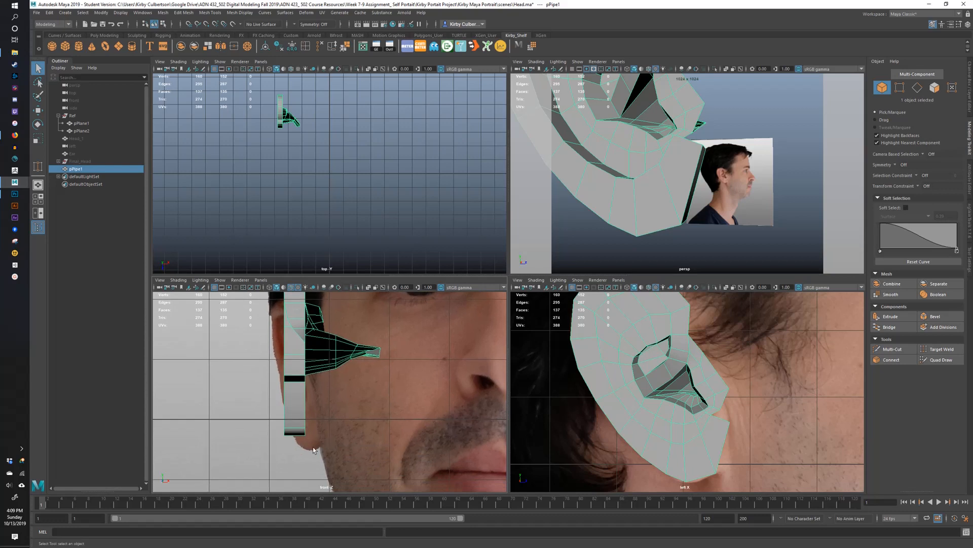
{"action": "left_click_drag", "start_coordinate": [680, 197], "coordinate": [696, 237], "text": "alt"}
{"action": "right_click", "coordinate": [630, 200]}
{"action": "left_click", "coordinate": [632, 189]}
{"action": "left_click", "coordinate": [617, 184]}
{"action": "key", "text": "w"}
{"action": "left_click", "coordinate": [586, 185]}
{"action": "key", "text": "ctrl+z"}
{"action": "key", "text": "ctrl+z"}
{"action": "key", "text": "q"}
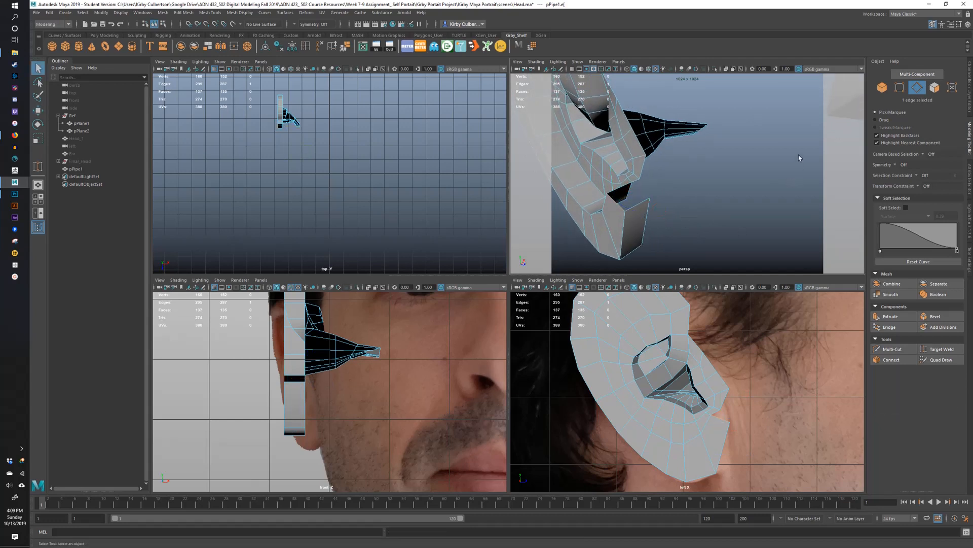
- Try to weld vertices across the gap above the earlobe with Target Weld
{"action": "left_click", "coordinate": [955, 350]}
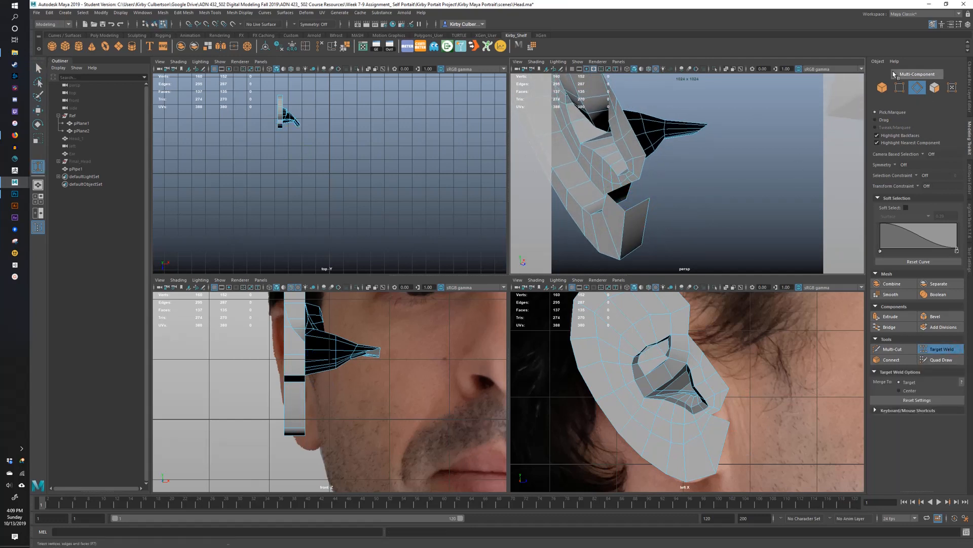
{"action": "left_click", "coordinate": [900, 87]}
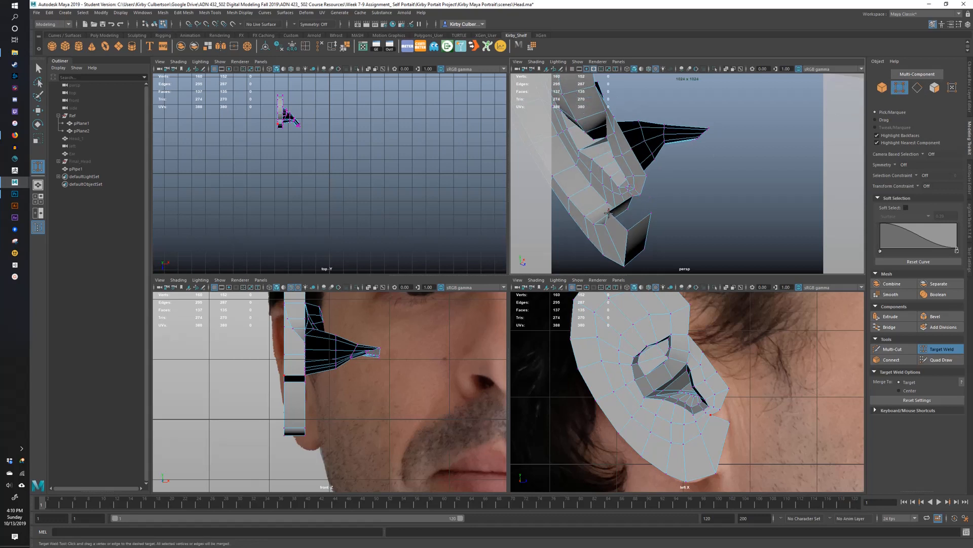
{"action": "left_click_drag", "start_coordinate": [633, 195], "coordinate": [633, 196]}
{"action": "left_click_drag", "start_coordinate": [633, 196], "coordinate": [681, 205], "text": "alt"}
{"action": "right_click_drag", "start_coordinate": [681, 205], "coordinate": [711, 207], "text": "alt"}
{"action": "left_click_drag", "start_coordinate": [711, 206], "coordinate": [672, 202], "text": "alt"}
{"action": "key", "text": "ctrl+z"}
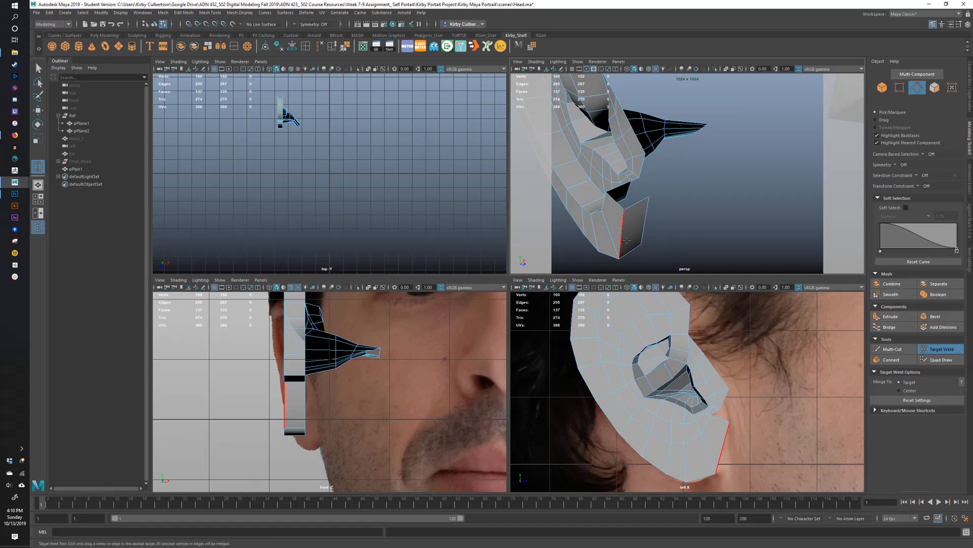
- Bridge the two open edges across the gap between the tragus and the earlobe
{"action": "key", "text": "q"}
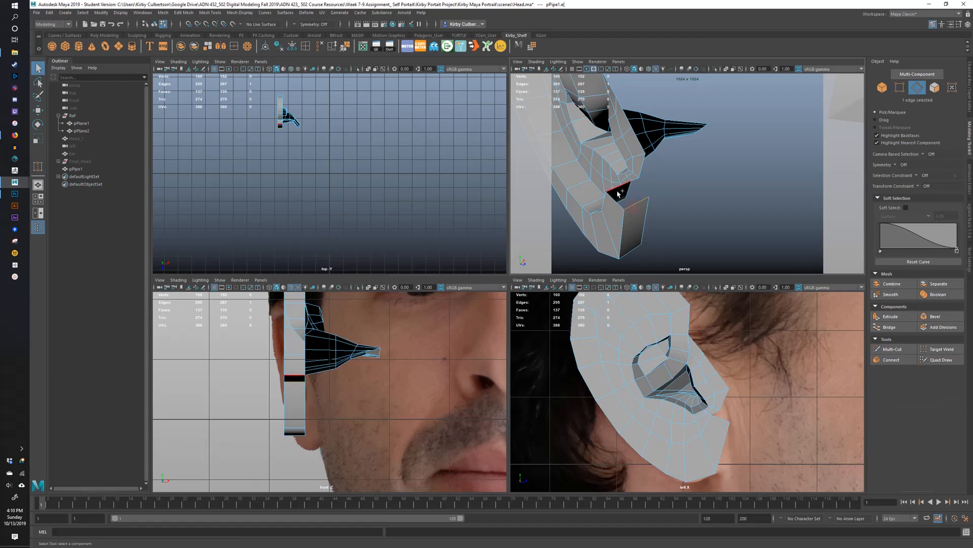
{"action": "left_click_drag", "start_coordinate": [649, 202], "coordinate": [595, 152], "text": "alt"}
{"action": "left_click", "coordinate": [901, 329]}
{"action": "left_click", "coordinate": [671, 177]}
{"action": "key", "text": "w"}
{"action": "left_click_drag", "start_coordinate": [595, 152], "coordinate": [663, 213], "text": "alt"}
{"action": "left_click_drag", "start_coordinate": [686, 182], "coordinate": [628, 183], "text": "alt"}
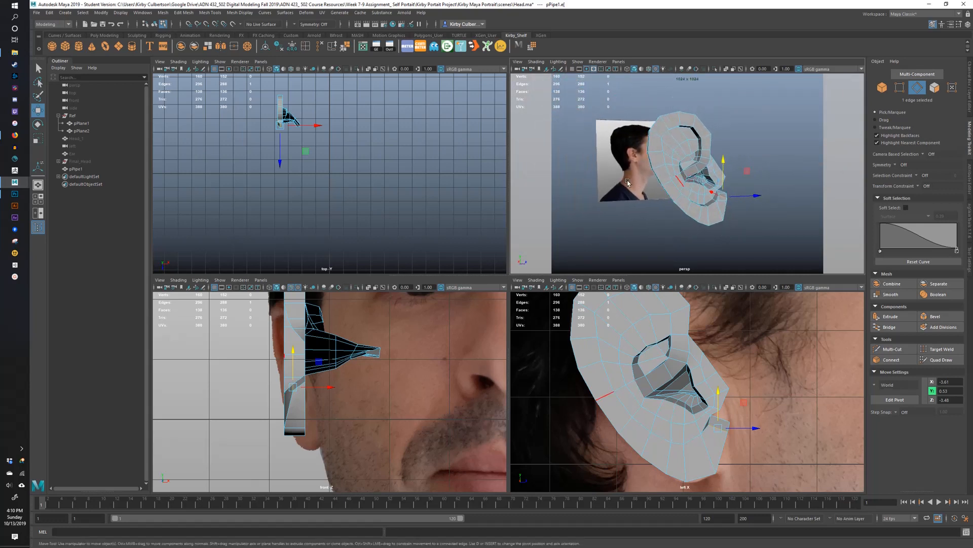
- Show Head_1 to compare the ear's placement against the head, and hide the head again
{"action": "left_click", "coordinate": [86, 139]}
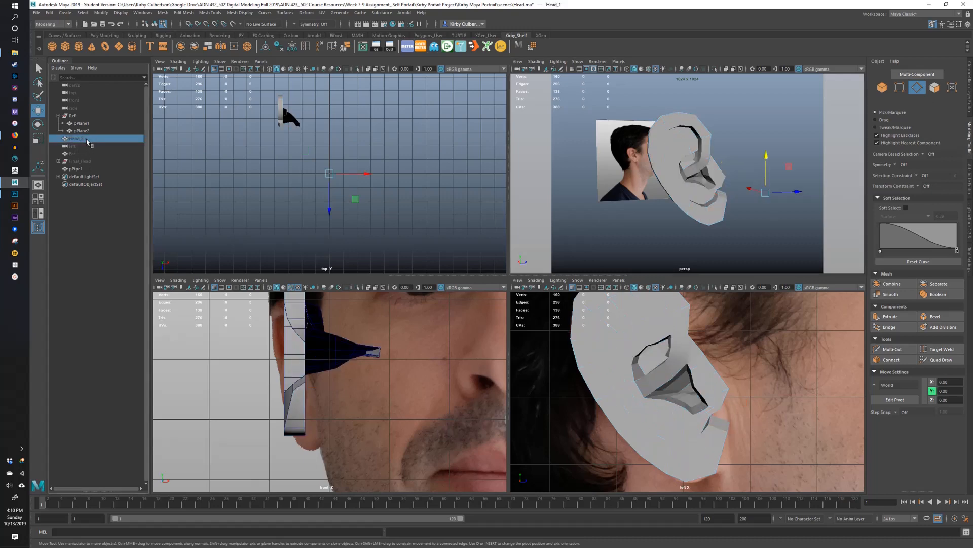
{"action": "key", "text": "shift+h"}
{"action": "mouse_move", "coordinate": [699, 218]}
{"action": "left_mouse_down", "text": "alt"}
{"action": "mouse_move", "coordinate": [664, 210]}
{"action": "mouse_move", "coordinate": [706, 201]}
{"action": "mouse_move", "coordinate": [699, 207]}
{"action": "left_mouse_up", "text": "alt"}
{"action": "left_click", "coordinate": [699, 196], "text": "shift"}
{"action": "right_click_drag", "start_coordinate": [680, 169], "coordinate": [703, 161]}
{"action": "left_click", "coordinate": [699, 179]}
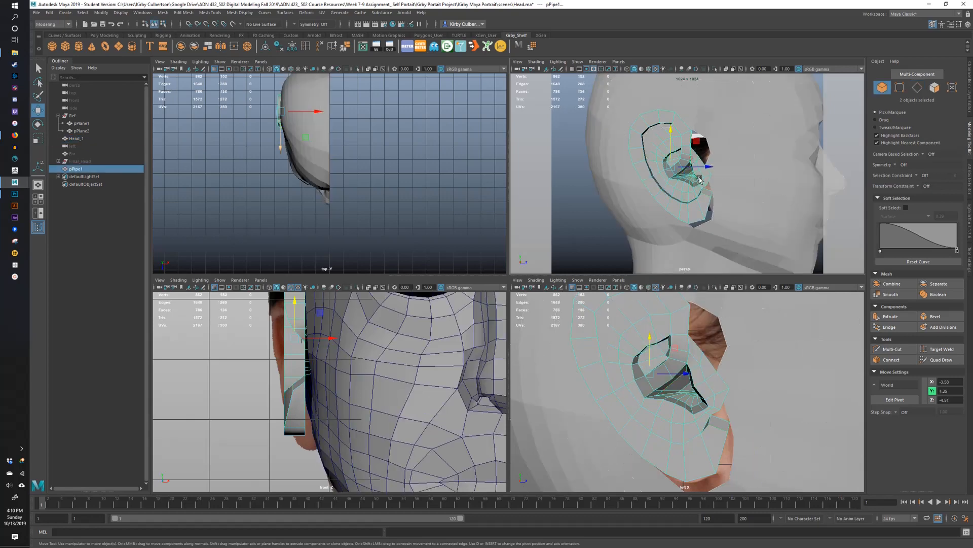
{"action": "key", "text": "e"}
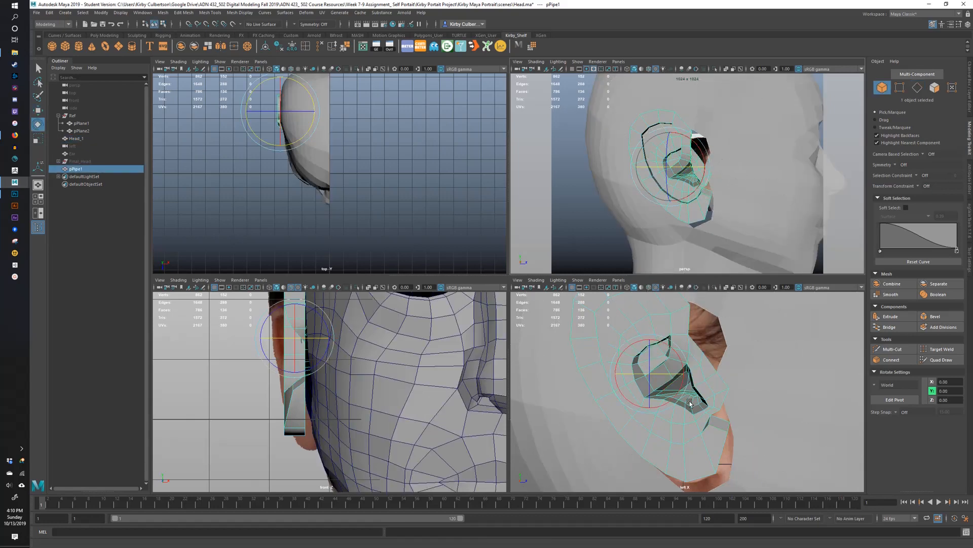
{"action": "left_click", "coordinate": [753, 188]}
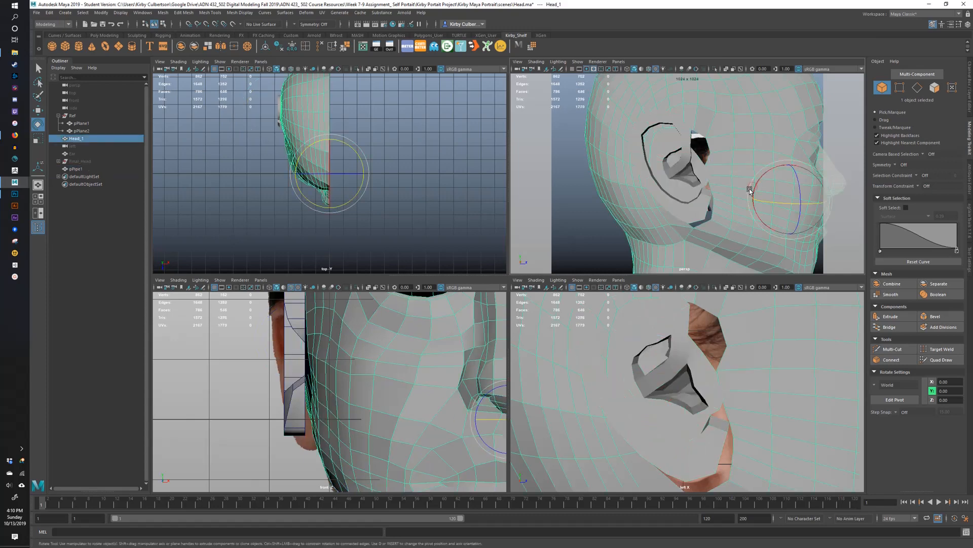
{"action": "key", "text": "ctrl+h"}
{"action": "scroll", "coordinate": [706, 388], "scroll_direction": "down", "scroll_amount": 3}
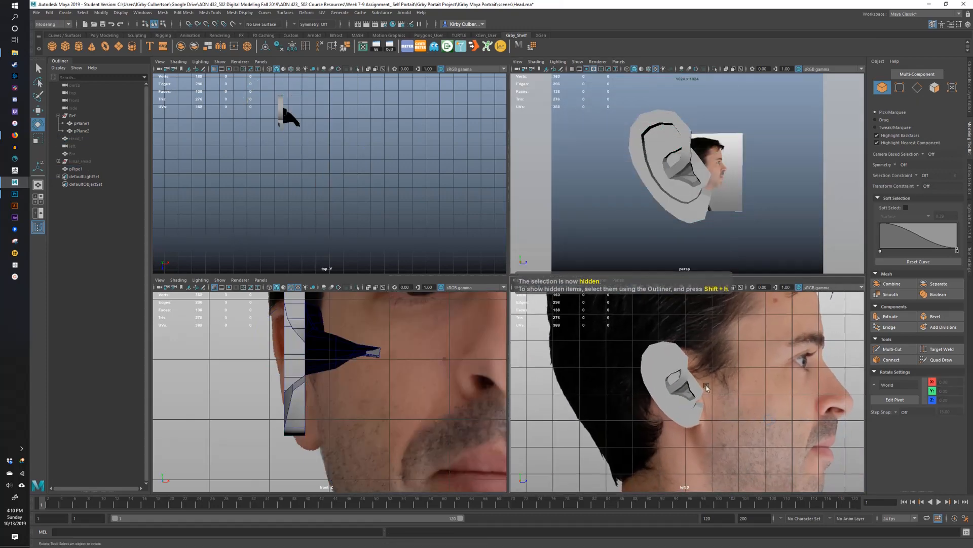
- Tilt, move and scale the ear in the front view to fit the ear in the reference photo
{"action": "middle_click_drag", "start_coordinate": [376, 363], "coordinate": [419, 400], "text": "alt"}
{"action": "left_click", "coordinate": [354, 376]}
{"action": "right_click_drag", "start_coordinate": [419, 400], "coordinate": [362, 385], "text": "alt"}
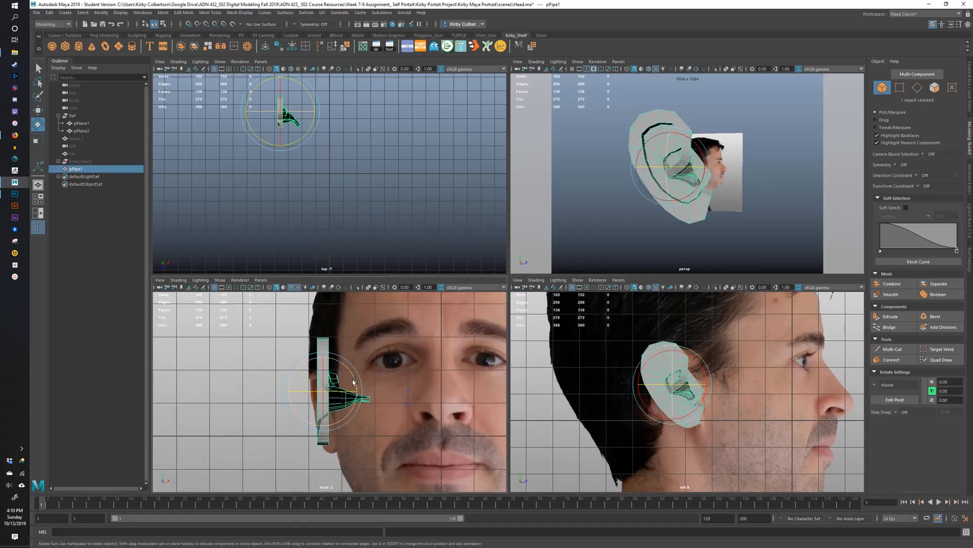
{"action": "left_click_drag", "start_coordinate": [353, 381], "coordinate": [325, 368]}
{"action": "key", "text": "w"}
{"action": "key", "text": "r"}
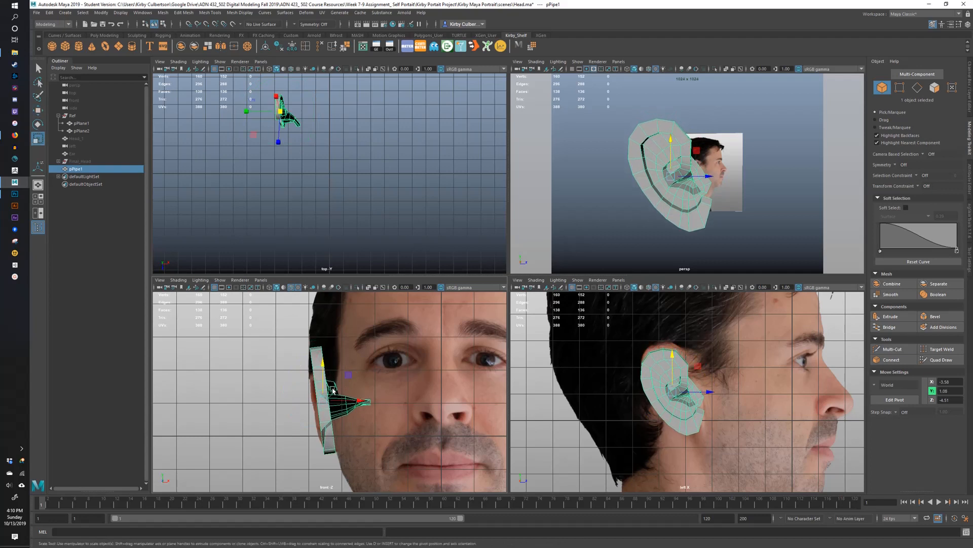
{"action": "left_click_drag", "start_coordinate": [324, 402], "coordinate": [348, 384]}
{"action": "key", "text": "w"}
{"action": "key", "text": "r"}
{"action": "key", "text": "w"}
{"action": "key", "text": "e"}
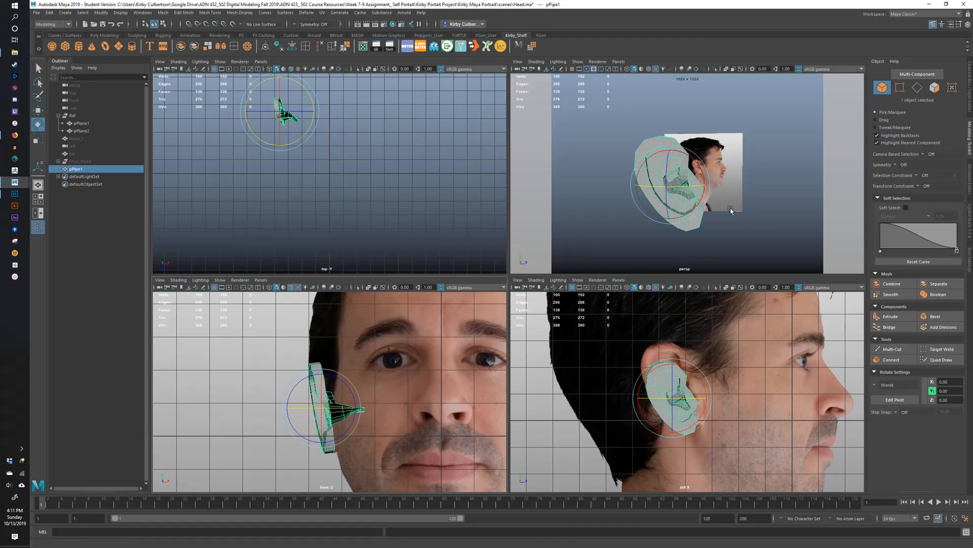
- Show Head_1 in the enlarged perspective view to check how the ear fits its opening, and hide the head again
{"action": "key", "text": "space"}
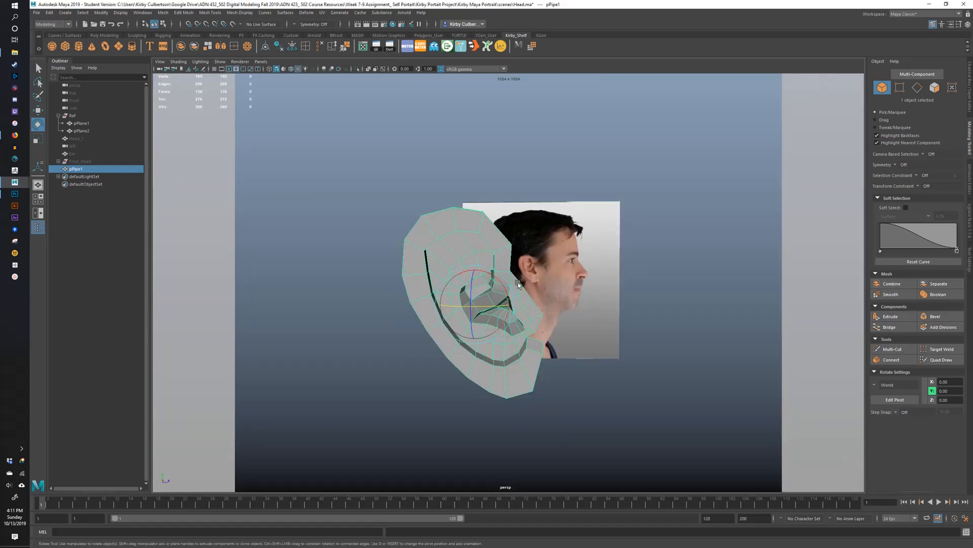
{"action": "left_click_drag", "start_coordinate": [518, 283], "coordinate": [552, 282], "text": "alt"}
{"action": "left_click", "coordinate": [90, 139]}
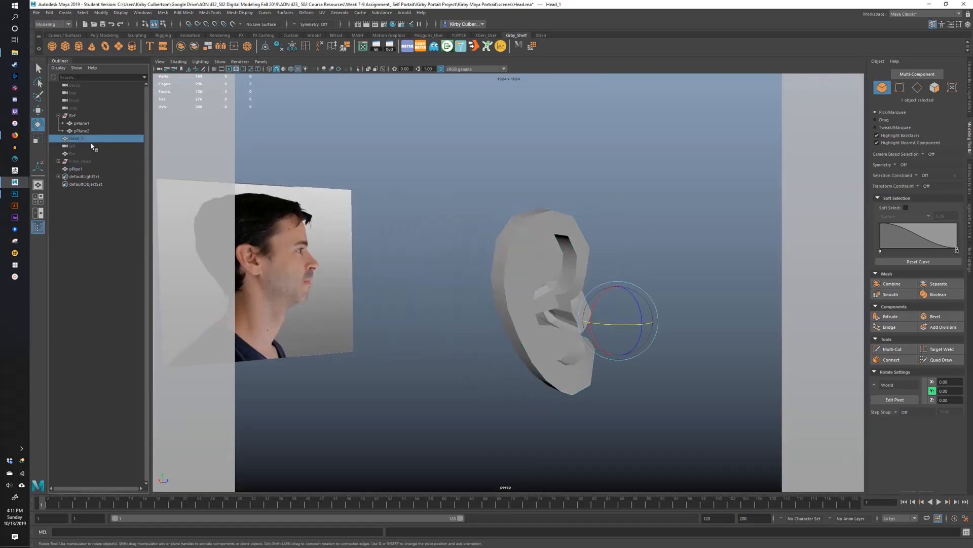
{"action": "key", "text": "shift+h"}
{"action": "left_click_drag", "start_coordinate": [327, 160], "coordinate": [525, 183], "text": "alt"}
{"action": "left_click_drag", "start_coordinate": [557, 219], "coordinate": [567, 296], "text": "alt"}
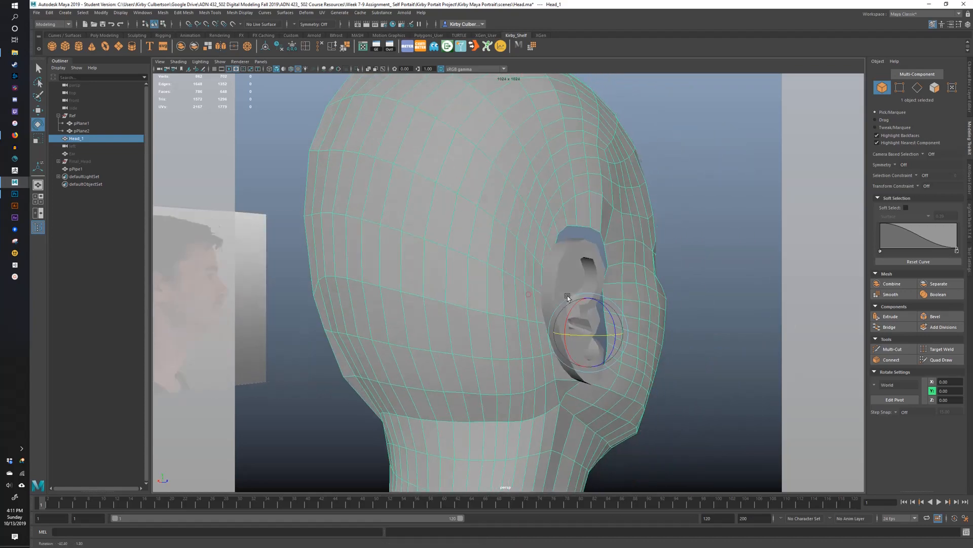
{"action": "key", "text": "ctrl+h"}
- Select the open border edge loop on the back side of the ear
{"action": "left_click_drag", "start_coordinate": [531, 241], "coordinate": [626, 262], "text": "alt"}
{"action": "left_click", "coordinate": [609, 267]}
{"action": "middle_click_drag", "start_coordinate": [610, 267], "coordinate": [571, 266], "text": "alt"}
{"action": "right_click_drag", "start_coordinate": [571, 265], "coordinate": [624, 299], "text": "alt"}
{"action": "left_click_drag", "start_coordinate": [624, 301], "coordinate": [573, 266], "text": "alt"}
{"action": "right_click", "coordinate": [530, 211]}
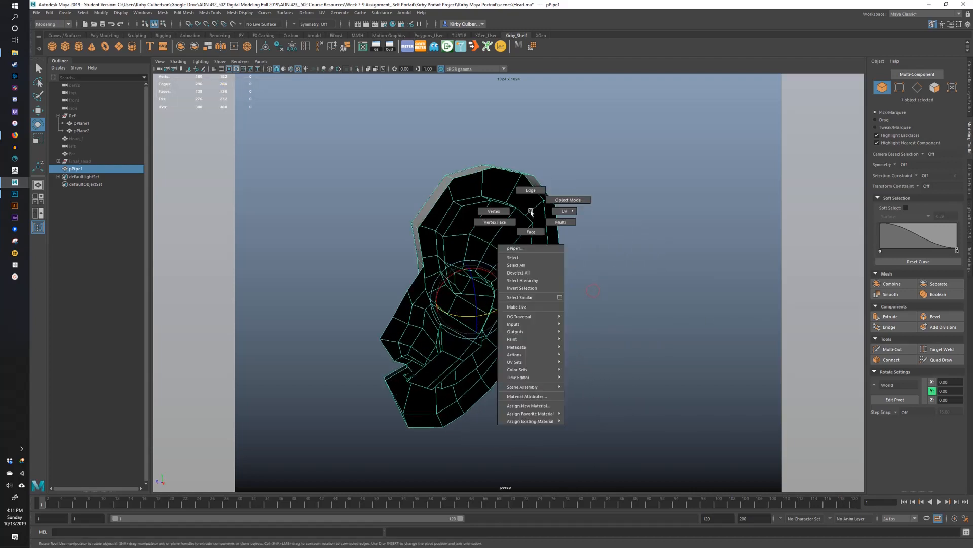
{"action": "left_click", "coordinate": [533, 200]}
{"action": "left_click", "coordinate": [409, 252]}
{"action": "double_click", "coordinate": [421, 251]}
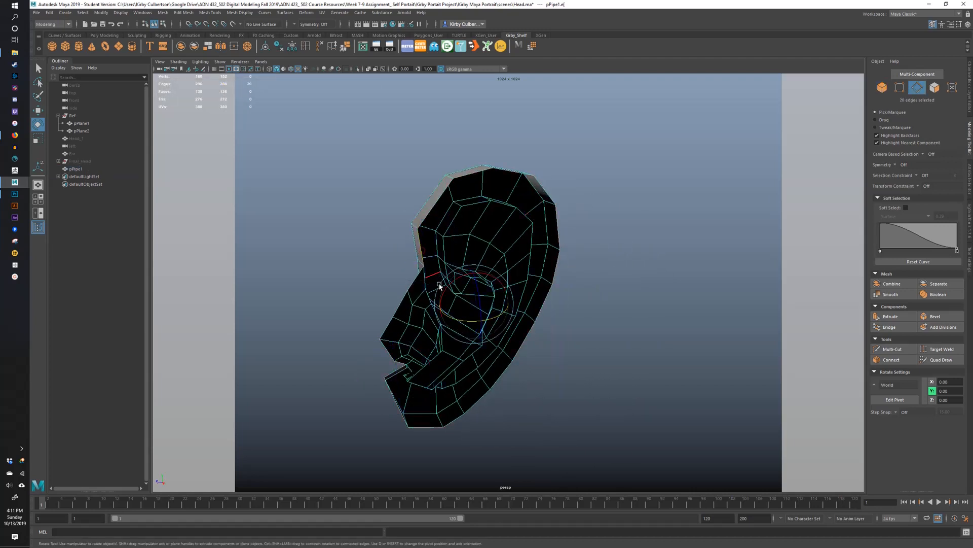
- Deselect the border edges near the tragus and ear bowl, keeping the 15 edges along the outer rim selected
{"action": "left_click_drag", "start_coordinate": [435, 282], "coordinate": [442, 281], "text": "alt"}
{"action": "left_click_drag", "start_coordinate": [425, 365], "coordinate": [424, 362], "text": "alt"}
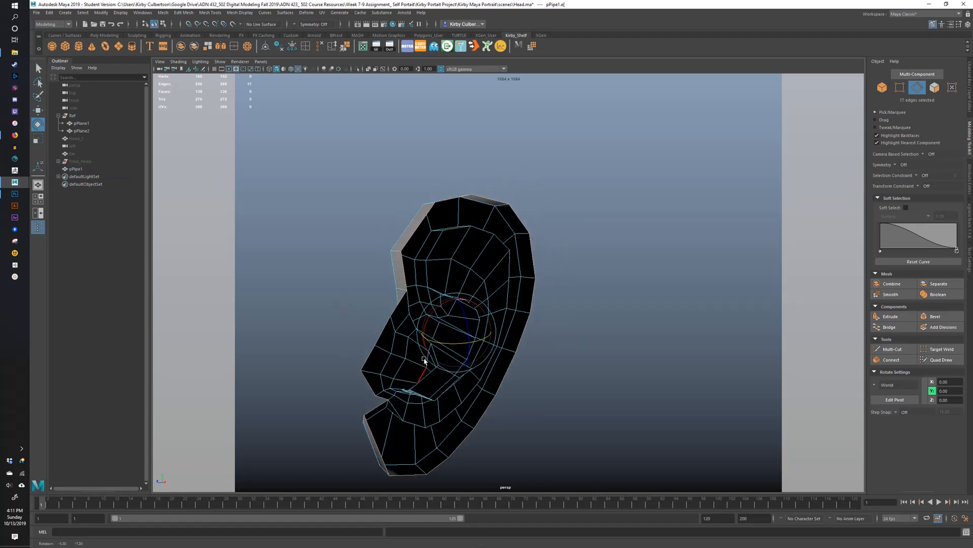
{"action": "left_click_drag", "start_coordinate": [348, 370], "coordinate": [483, 284], "text": "ctrl"}
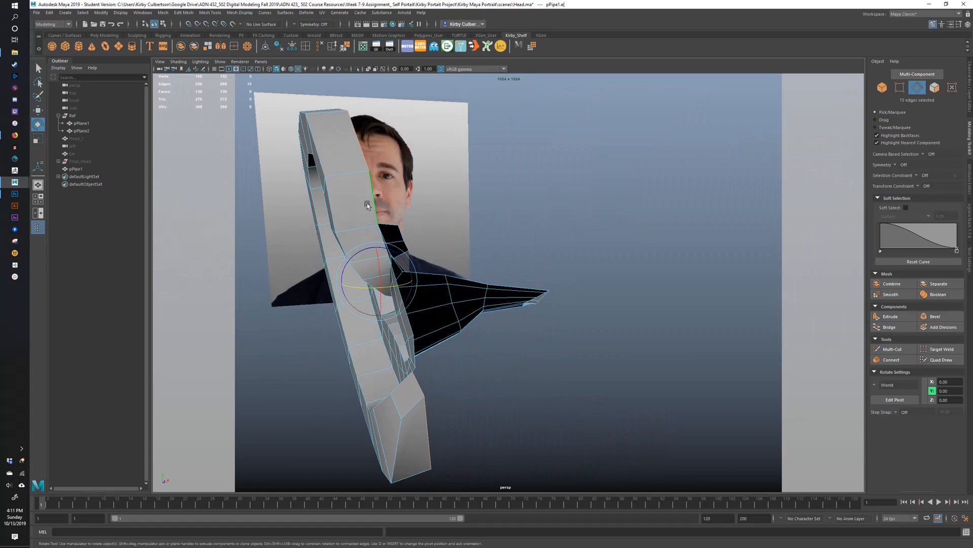
{"action": "left_click_drag", "start_coordinate": [406, 188], "coordinate": [372, 175], "text": "alt"}
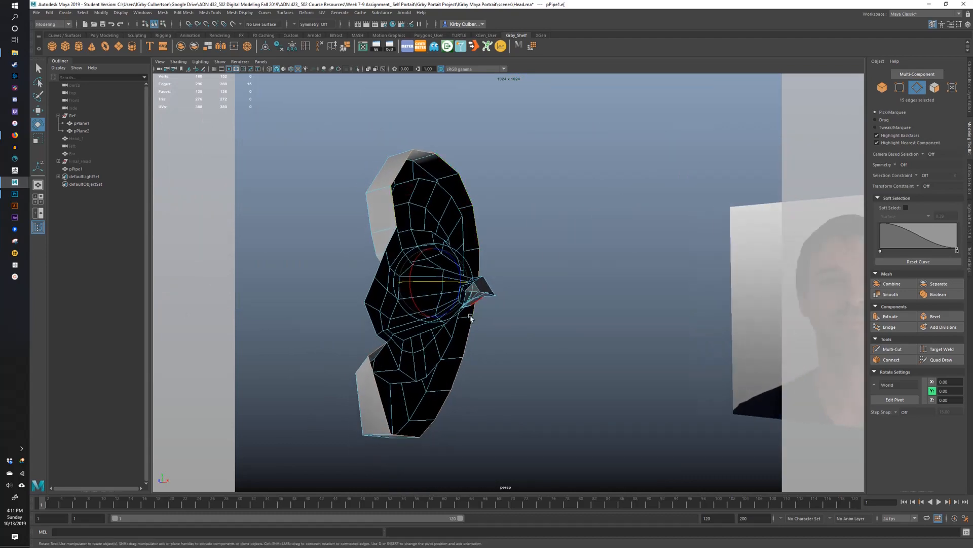
{"action": "left_click_drag", "start_coordinate": [380, 377], "coordinate": [573, 342], "text": "alt"}
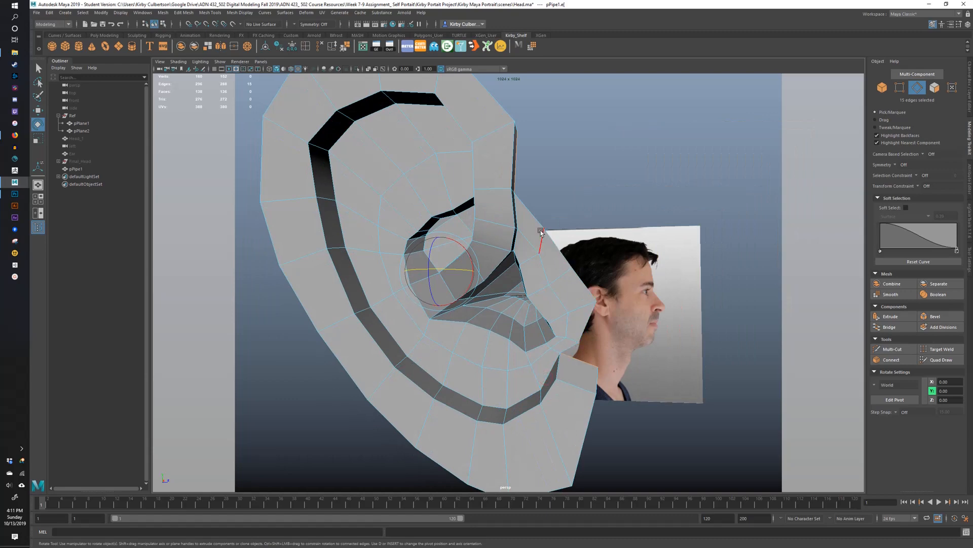
{"action": "left_click_drag", "start_coordinate": [569, 252], "coordinate": [523, 274], "text": "alt"}
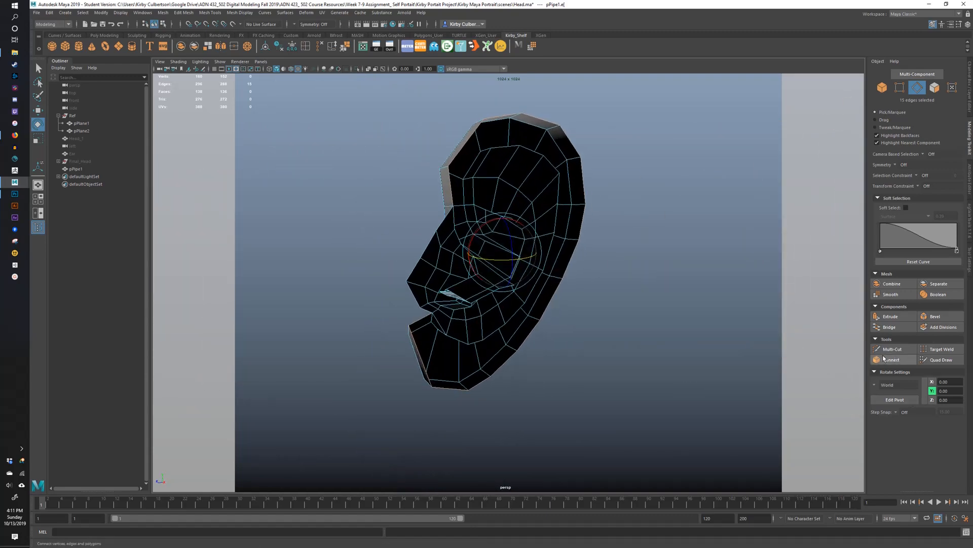
- Extrude the 15 outer rim edges, scale them inward behind the ear and offset them along X
{"action": "key", "text": "ctrl+e"}
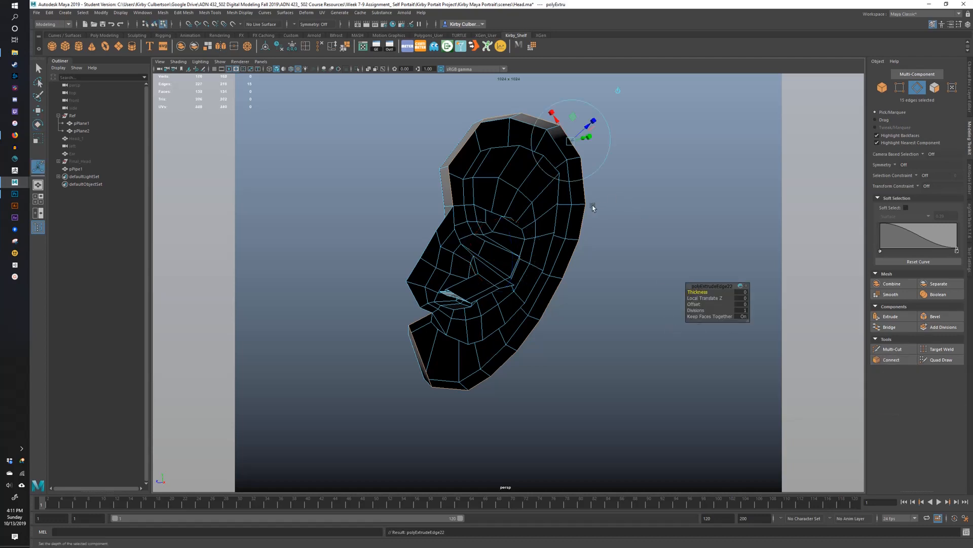
{"action": "key", "text": "e"}
{"action": "key", "text": "r"}
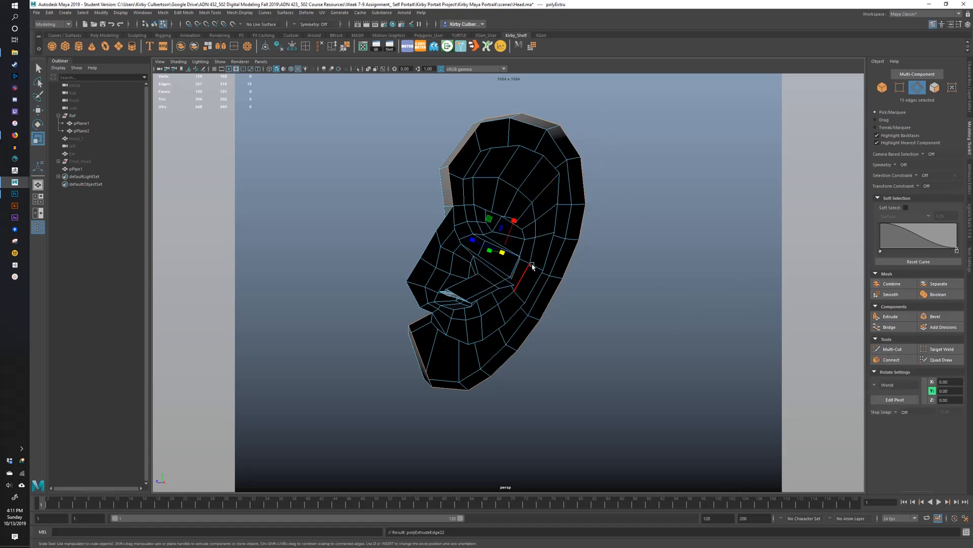
{"action": "left_click_drag", "start_coordinate": [531, 274], "coordinate": [490, 231], "text": "alt"}
{"action": "left_click_drag", "start_coordinate": [502, 228], "coordinate": [578, 231], "text": "alt"}
{"action": "key", "text": "w"}
{"action": "mouse_move", "coordinate": [460, 260]}
{"action": "left_mouse_down", "text": "alt"}
{"action": "mouse_move", "coordinate": [435, 267]}
{"action": "mouse_move", "coordinate": [447, 269]}
{"action": "left_mouse_up", "text": "alt"}
{"action": "left_click_drag", "start_coordinate": [472, 267], "coordinate": [406, 258], "text": "alt"}
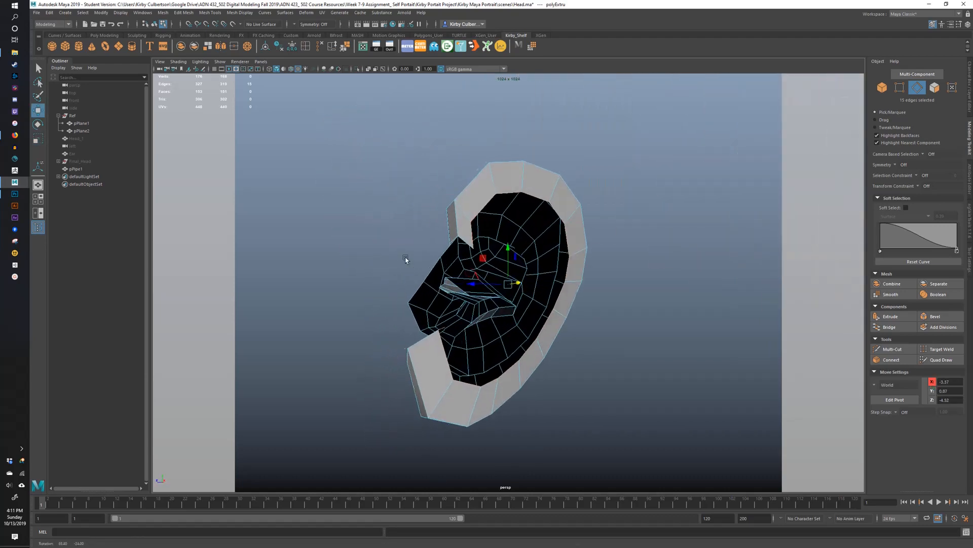
{"action": "middle_click_drag", "start_coordinate": [509, 284], "coordinate": [543, 357], "text": "alt"}
{"action": "scroll", "coordinate": [553, 286], "scroll_direction": "up", "scroll_amount": 3}
{"action": "left_click_drag", "start_coordinate": [513, 369], "coordinate": [493, 376], "text": "alt"}
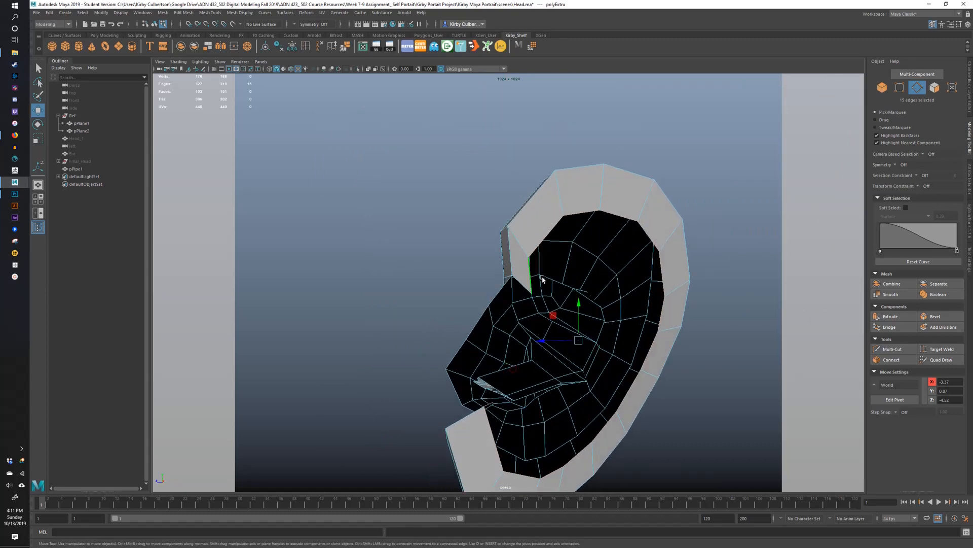
{"action": "left_click_drag", "start_coordinate": [543, 276], "coordinate": [606, 250], "text": "alt"}
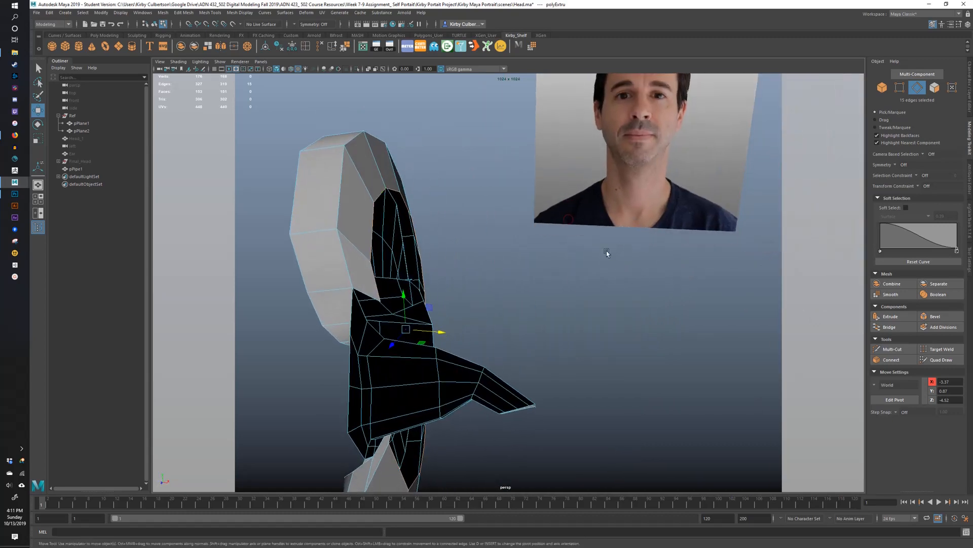
- Switch the ear mesh to wireframe vertex editing and reposition the vertices in the notch just above the earlobe
{"action": "left_click_drag", "start_coordinate": [451, 333], "coordinate": [554, 267]}
{"action": "key", "text": "F9"}
{"action": "key", "text": "4"}
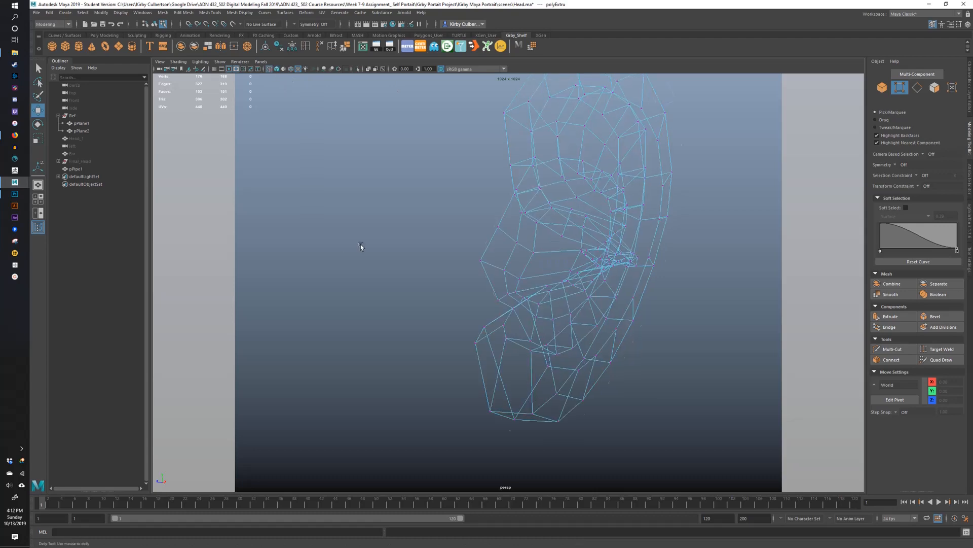
{"action": "mouse_move", "coordinate": [360, 245]}
{"action": "right_mouse_down", "text": "alt"}
{"action": "mouse_move", "coordinate": [441, 250]}
{"action": "mouse_move", "coordinate": [603, 319]}
{"action": "right_mouse_up", "text": "alt"}
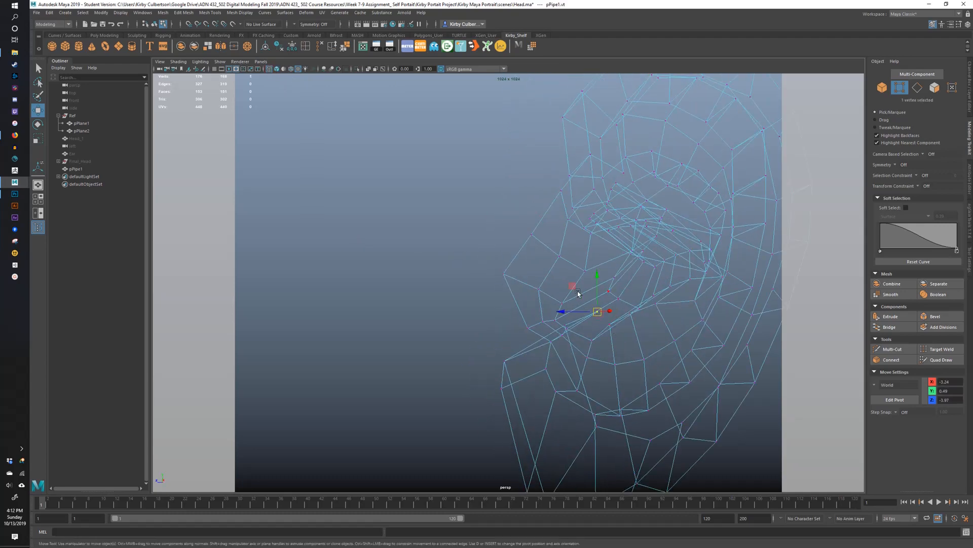
{"action": "left_click_drag", "start_coordinate": [570, 288], "coordinate": [559, 295]}
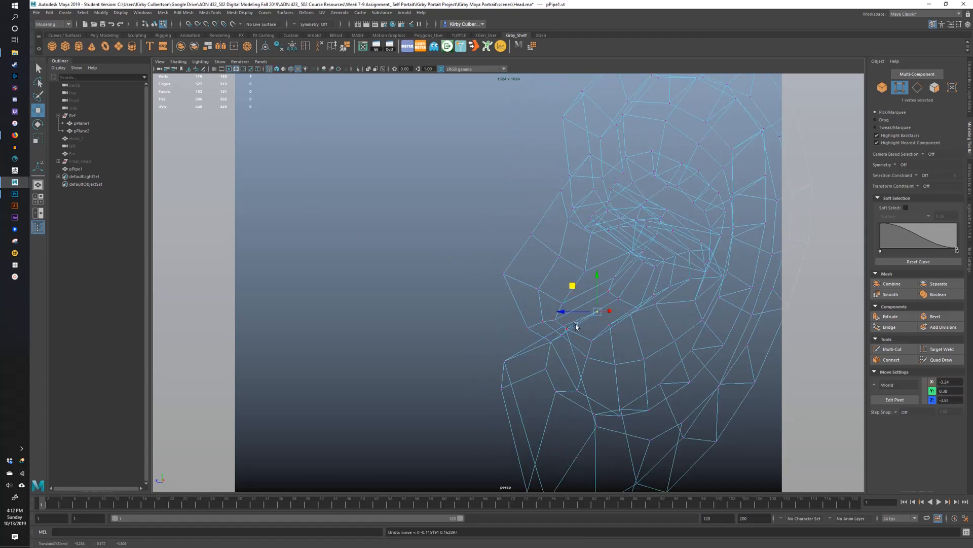
{"action": "left_click_drag", "start_coordinate": [575, 327], "coordinate": [543, 248], "text": "alt"}
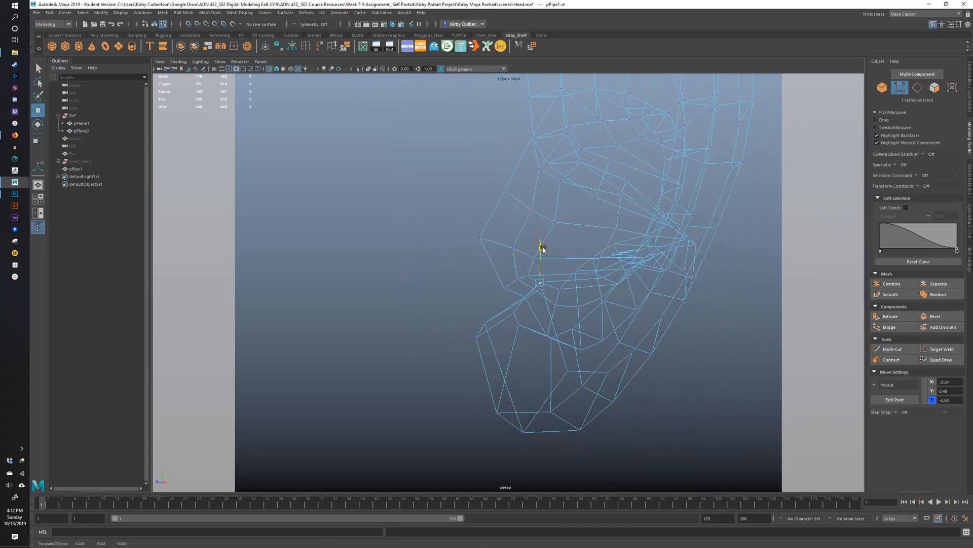
{"action": "key", "text": "q"}
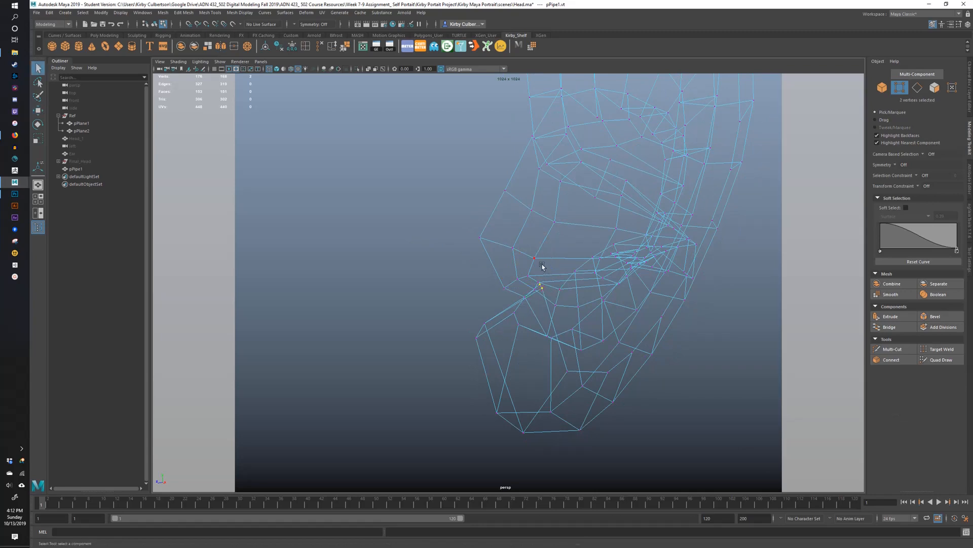
{"action": "key", "text": "w"}
{"action": "left_click_drag", "start_coordinate": [542, 267], "coordinate": [618, 282]}
{"action": "left_click_drag", "start_coordinate": [580, 284], "coordinate": [579, 284], "text": "alt"}
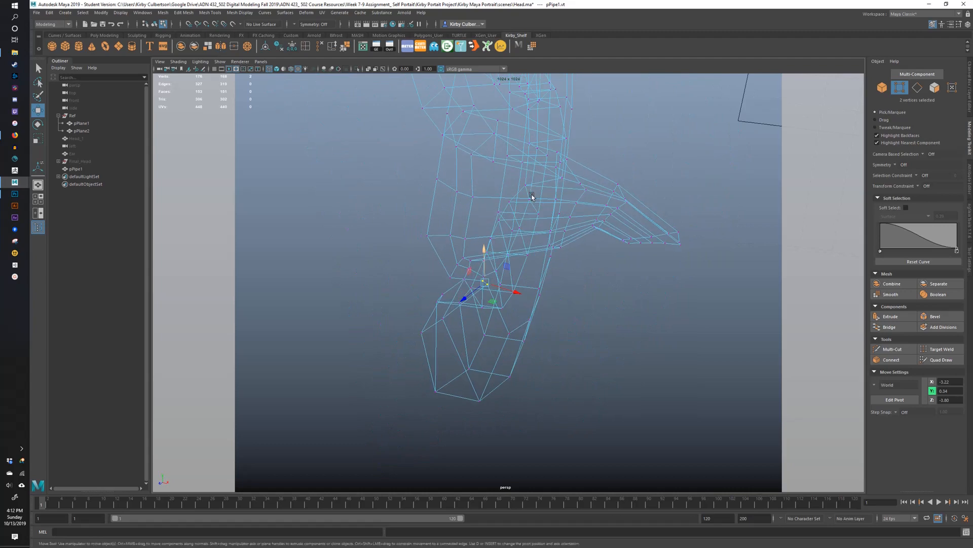
- Return to shaded display and move the inner-edge vertex up at the front end of the ear's upper rim
{"action": "middle_click_drag", "start_coordinate": [533, 197], "coordinate": [550, 302], "text": "alt"}
{"action": "left_click_drag", "start_coordinate": [549, 302], "coordinate": [486, 293], "text": "alt"}
{"action": "middle_click_drag", "start_coordinate": [637, 300], "coordinate": [509, 292], "text": "alt"}
{"action": "mouse_move", "coordinate": [509, 292]}
{"action": "left_mouse_down", "text": "alt"}
{"action": "mouse_move", "coordinate": [550, 281]}
{"action": "mouse_move", "coordinate": [511, 245]}
{"action": "left_mouse_up", "text": "alt"}
{"action": "key", "text": "5"}
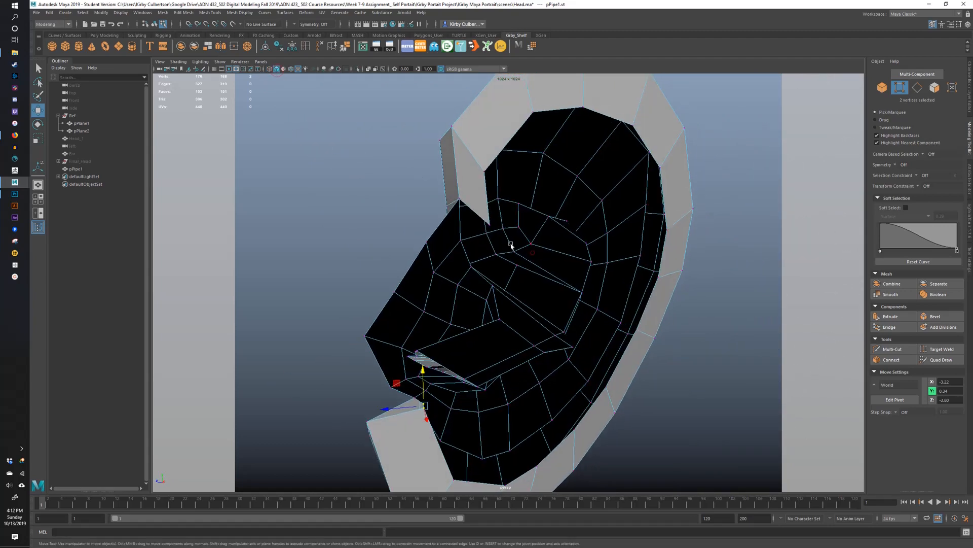
{"action": "left_click_drag", "start_coordinate": [493, 204], "coordinate": [471, 131]}
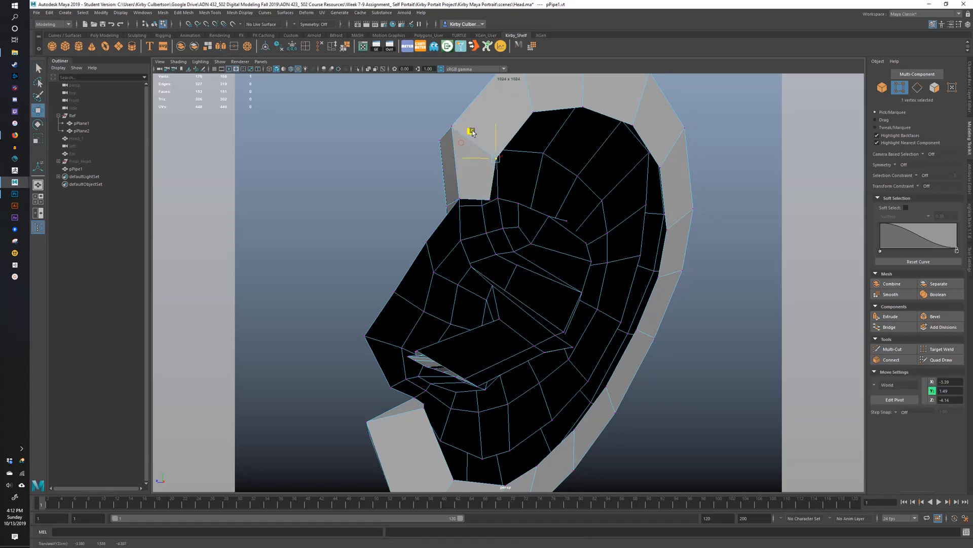
- Use Target Weld to join the vertices at the front end of the upper rim to the adjoining inner ear
{"action": "middle_click_drag", "start_coordinate": [503, 158], "coordinate": [530, 235], "text": "alt"}
{"action": "left_click_drag", "start_coordinate": [530, 234], "coordinate": [470, 259], "text": "alt"}
{"action": "left_click_drag", "start_coordinate": [539, 267], "coordinate": [565, 226], "text": "alt"}
{"action": "key", "text": "q"}
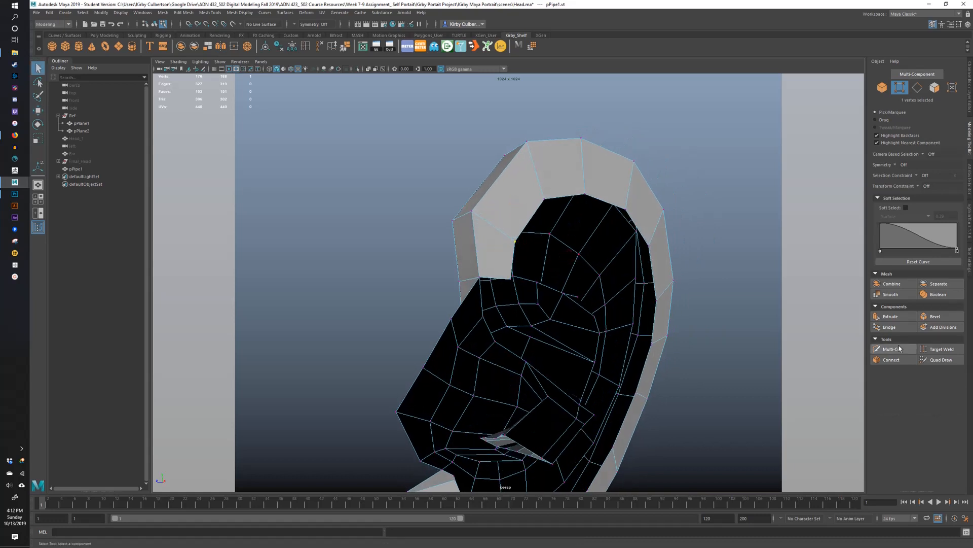
{"action": "left_click", "coordinate": [942, 349]}
{"action": "left_click_drag", "start_coordinate": [526, 254], "coordinate": [485, 303], "text": "alt"}
{"action": "key", "text": "ctrl+z"}
{"action": "left_click_drag", "start_coordinate": [484, 303], "coordinate": [533, 292], "text": "alt"}
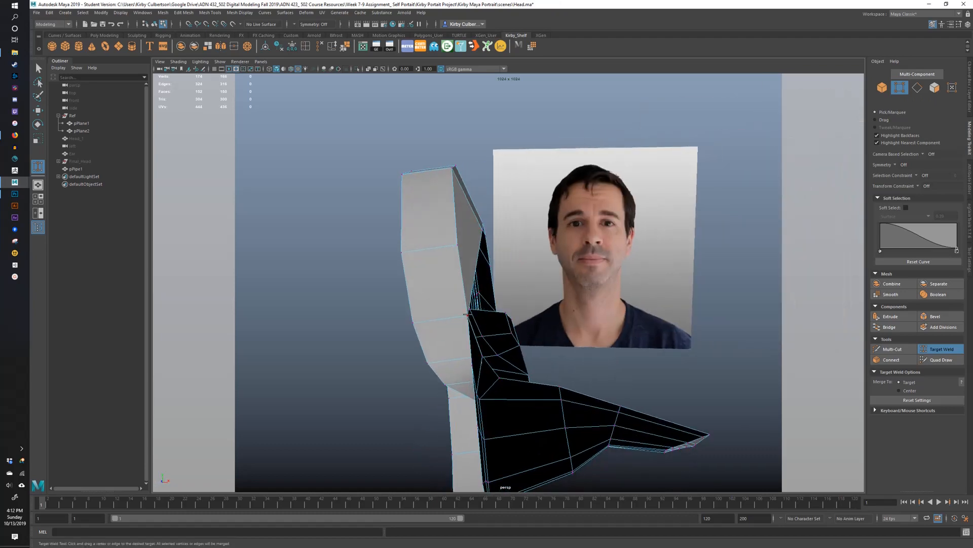
- Weld the top vertices of the earlobe to the neighbouring vertices at the notch above it
{"action": "left_click_drag", "start_coordinate": [467, 314], "coordinate": [491, 299], "text": "alt"}
{"action": "right_click_drag", "start_coordinate": [491, 298], "coordinate": [569, 339], "text": "alt"}
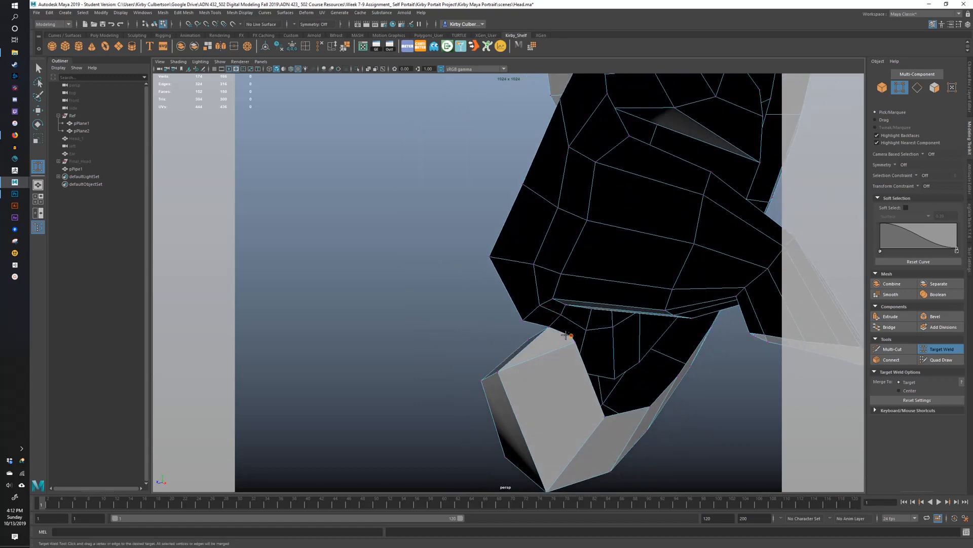
{"action": "mouse_move", "coordinate": [563, 335]}
{"action": "left_mouse_down"}
{"action": "mouse_move", "coordinate": [554, 333]}
{"action": "mouse_move", "coordinate": [632, 337]}
{"action": "mouse_move", "coordinate": [480, 328]}
{"action": "mouse_move", "coordinate": [629, 345]}
{"action": "mouse_move", "coordinate": [583, 349]}
{"action": "mouse_move", "coordinate": [505, 329]}
{"action": "mouse_move", "coordinate": [557, 322]}
{"action": "mouse_move", "coordinate": [561, 341]}
{"action": "mouse_move", "coordinate": [617, 348]}
{"action": "mouse_move", "coordinate": [548, 341]}
{"action": "left_mouse_up"}
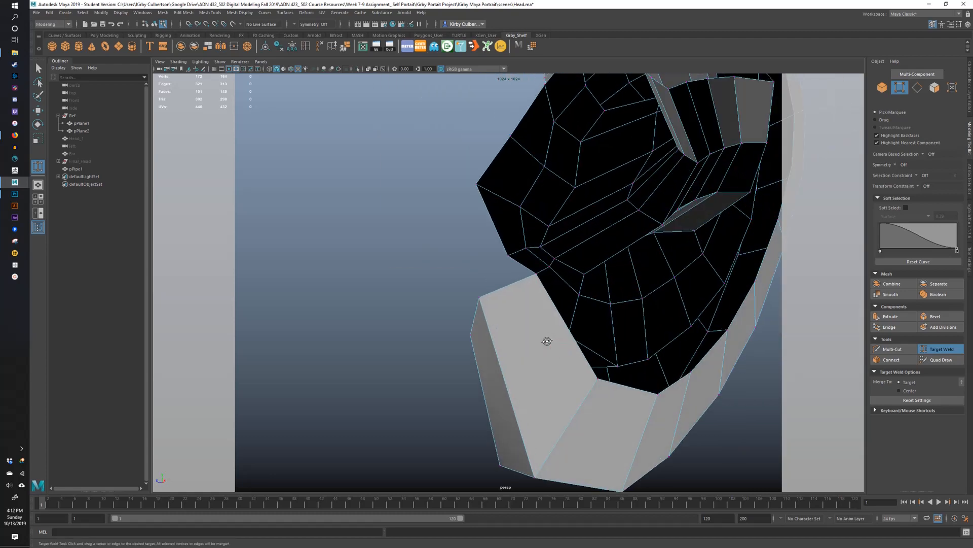
- Try deleting the large inner face of the earlobe
{"action": "key", "text": "q"}
{"action": "right_click_drag", "start_coordinate": [539, 329], "coordinate": [538, 350]}
{"action": "left_click_drag", "start_coordinate": [539, 350], "coordinate": [557, 321], "text": "alt"}
{"action": "key", "text": "w"}
{"action": "left_click_drag", "start_coordinate": [573, 354], "coordinate": [554, 366], "text": "alt"}
{"action": "key", "text": "Delete"}
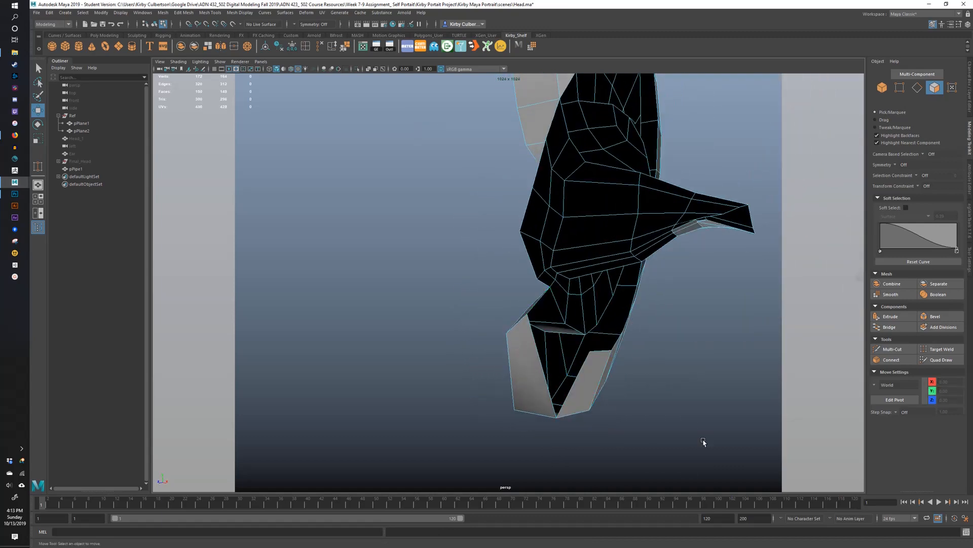
{"action": "key", "text": "ctrl+z"}
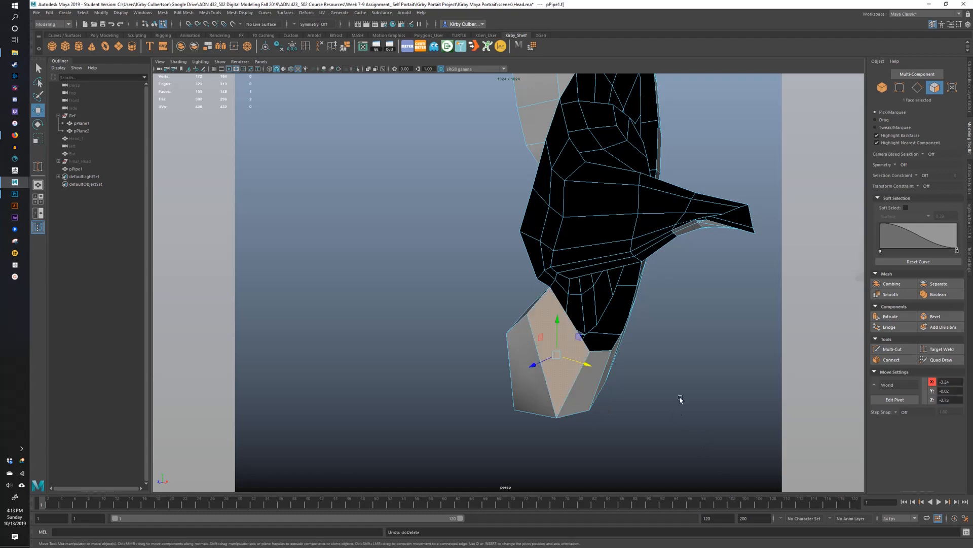
- Switch back to vertex editing and adjust a single vertex on the inner edge of the ear's upper rim
{"action": "left_click_drag", "start_coordinate": [681, 398], "coordinate": [531, 195], "text": "alt"}
{"action": "key", "text": "q"}
{"action": "right_click_drag", "start_coordinate": [531, 193], "coordinate": [502, 191]}
{"action": "left_click_drag", "start_coordinate": [527, 208], "coordinate": [557, 279], "text": "alt"}
{"action": "key", "text": "w"}
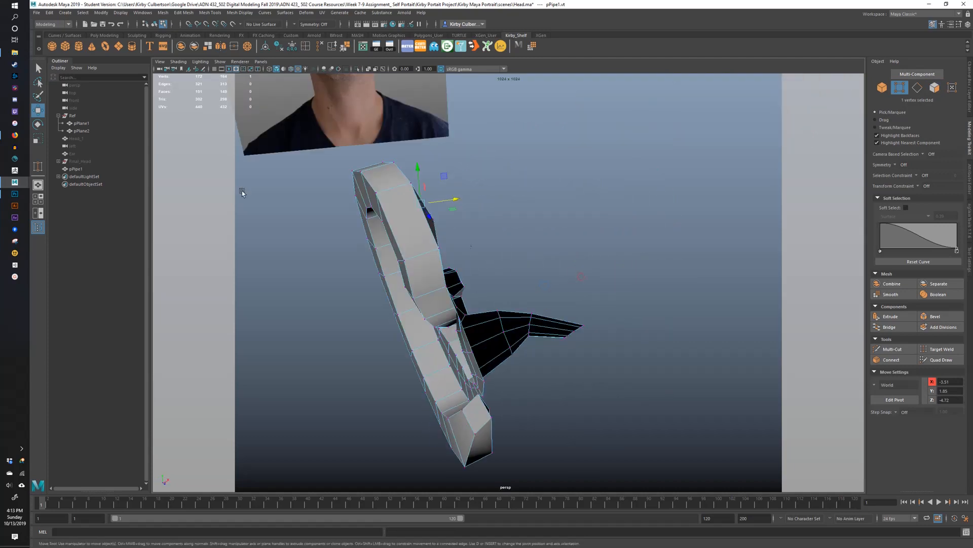
- Unhide Head_1 and enter vertex editing on the head around the ear opening
{"action": "left_click", "coordinate": [76, 139]}
{"action": "key", "text": "shift+h"}
{"action": "left_click_drag", "start_coordinate": [422, 251], "coordinate": [587, 201], "text": "alt"}
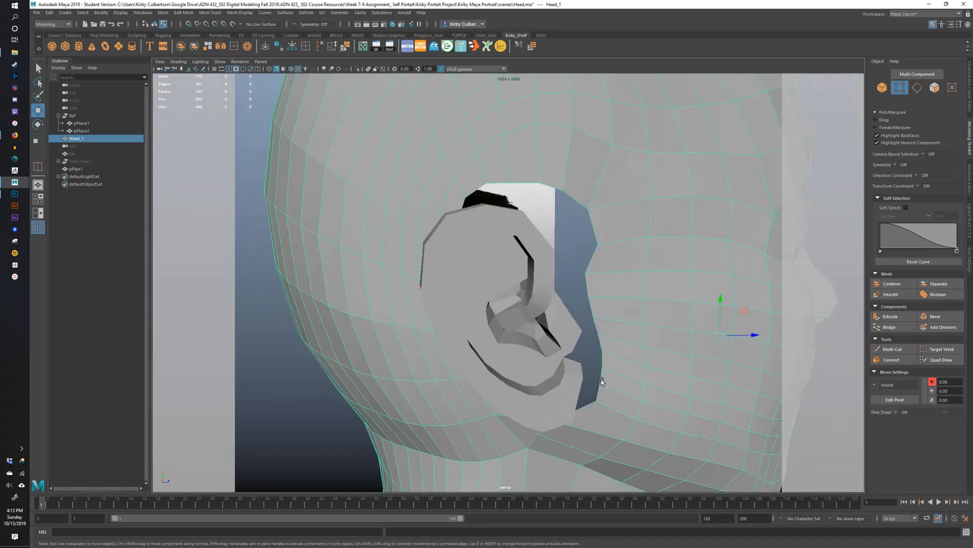
{"action": "right_click", "coordinate": [611, 270]}
{"action": "left_click", "coordinate": [587, 272]}
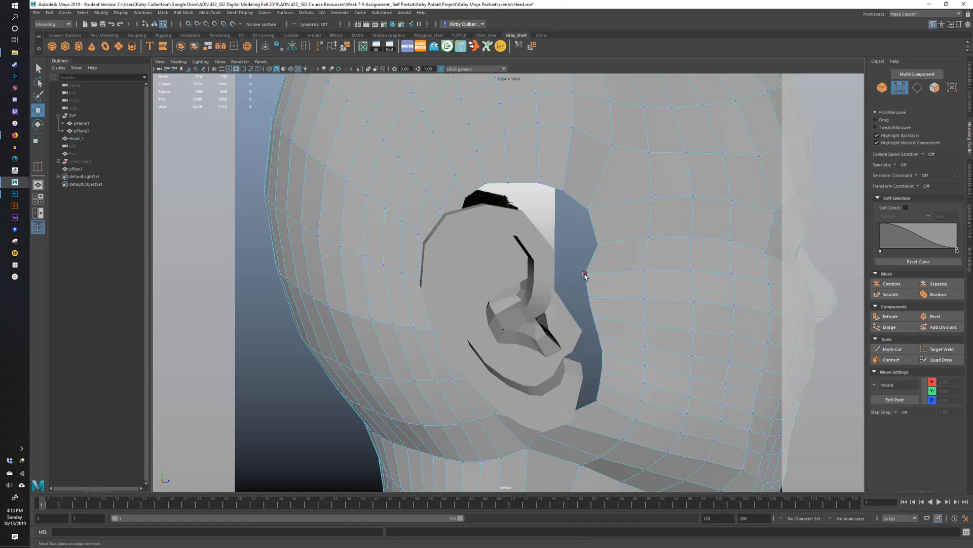
- Enable soft selection with a falloff radius of 2.43 and move the middle front-edge vertex of the head's ear opening toward the ear
{"action": "left_click", "coordinate": [585, 273]}
{"action": "key", "text": "b"}
{"action": "left_click_drag", "start_coordinate": [556, 287], "coordinate": [721, 282]}
{"action": "left_click_drag", "start_coordinate": [623, 275], "coordinate": [605, 275]}
{"action": "left_click_drag", "start_coordinate": [605, 276], "coordinate": [633, 258], "text": "alt"}
- Move the lower front and bottom vertices of the ear opening with soft selection to meet the earlobe's outline
{"action": "left_click", "coordinate": [611, 370]}
{"action": "left_click_drag", "start_coordinate": [625, 373], "coordinate": [458, 370], "text": "alt"}
{"action": "left_click_drag", "start_coordinate": [486, 411], "coordinate": [483, 418], "text": "alt"}
{"action": "right_click_drag", "start_coordinate": [482, 418], "coordinate": [501, 414], "text": "alt"}
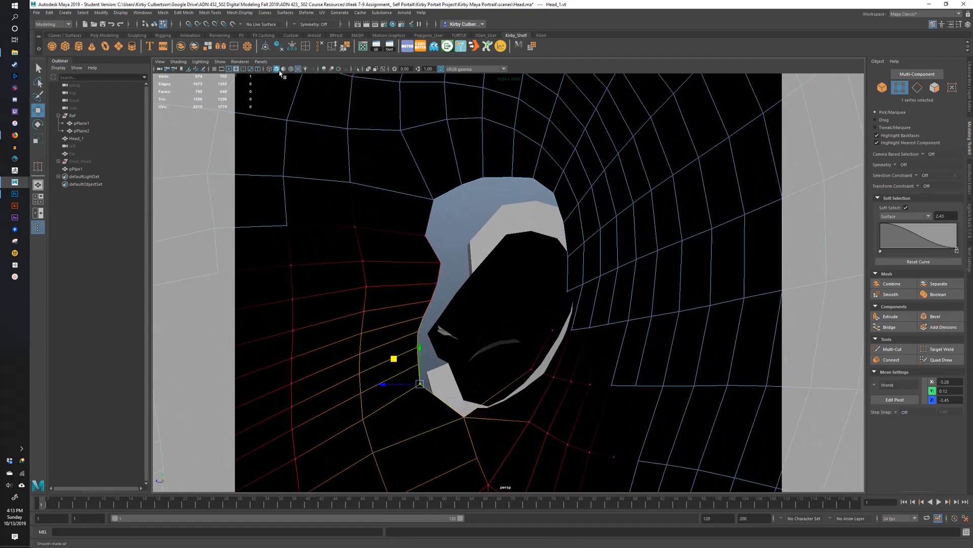
{"action": "left_click", "coordinate": [464, 417]}
{"action": "left_click_drag", "start_coordinate": [440, 398], "coordinate": [451, 402]}
{"action": "left_click_drag", "start_coordinate": [450, 402], "coordinate": [500, 430], "text": "alt"}
{"action": "left_click_drag", "start_coordinate": [542, 398], "coordinate": [609, 318], "text": "alt"}
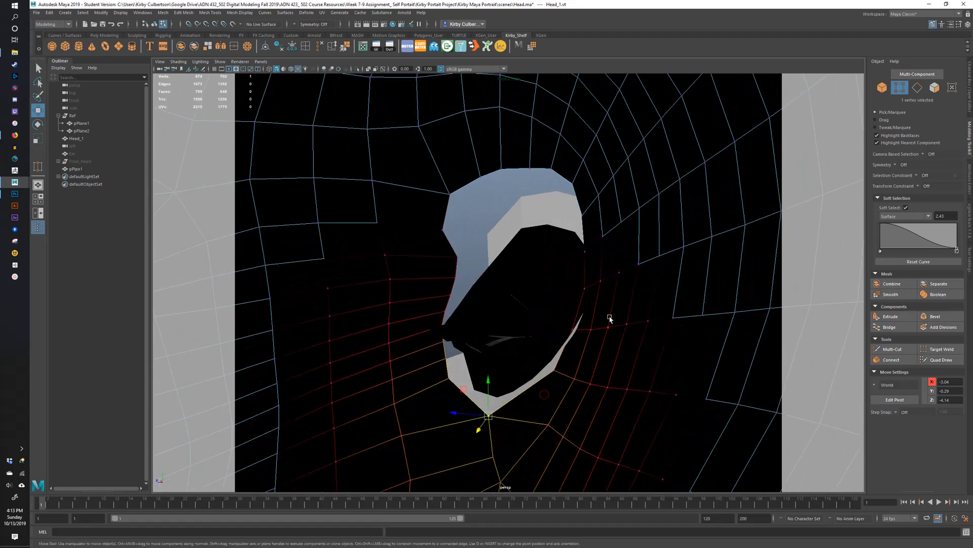
- Shift the rear-edge vertices of the ear opening with soft selection to match the back of the ear
{"action": "left_click", "coordinate": [585, 288]}
{"action": "middle_click_drag", "start_coordinate": [560, 264], "coordinate": [574, 260]}
{"action": "left_click", "coordinate": [564, 372]}
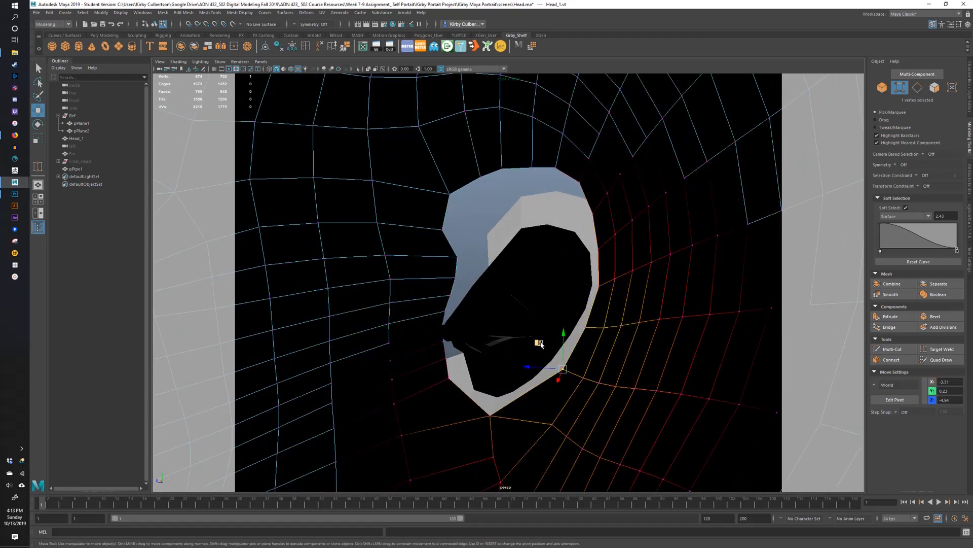
{"action": "middle_click_drag", "start_coordinate": [535, 341], "coordinate": [541, 340]}
- Lower the upper rear and upper front vertices of the ear opening with soft selection toward the top of the ear
{"action": "left_click", "coordinate": [582, 184]}
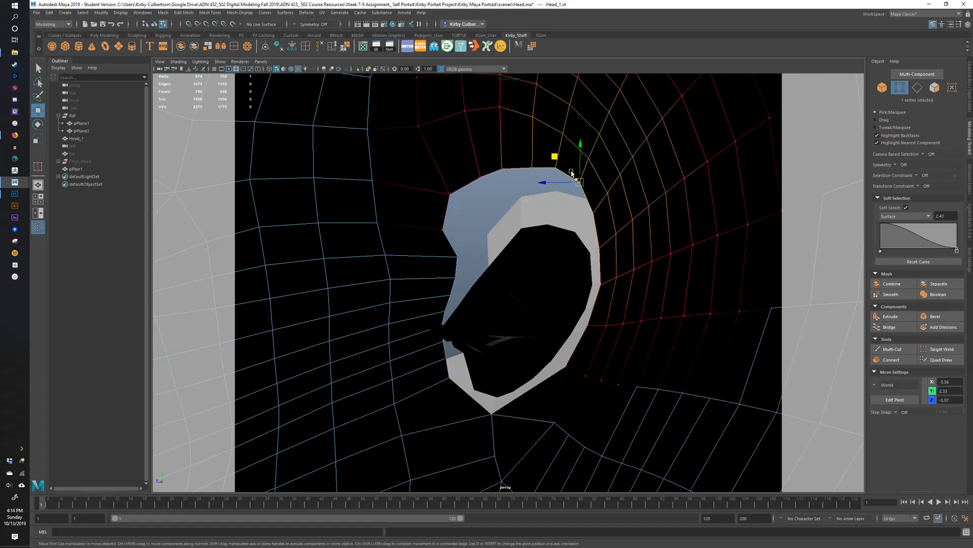
{"action": "middle_click_drag", "start_coordinate": [556, 158], "coordinate": [558, 191]}
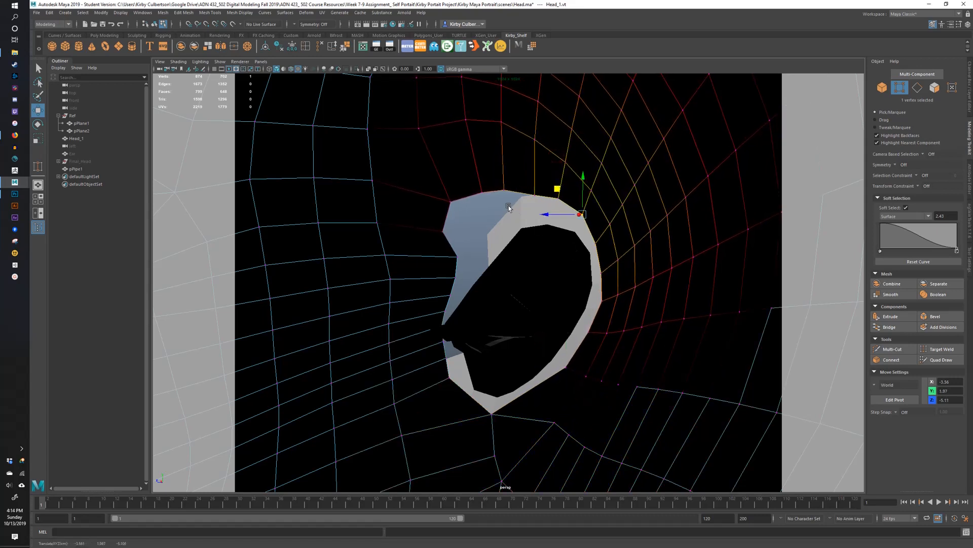
{"action": "left_click", "coordinate": [457, 203]}
{"action": "mouse_move", "coordinate": [427, 178]}
{"action": "middle_mouse_down"}
{"action": "mouse_move", "coordinate": [456, 189]}
{"action": "mouse_move", "coordinate": [441, 174]}
{"action": "mouse_move", "coordinate": [412, 191]}
{"action": "mouse_move", "coordinate": [428, 188]}
{"action": "middle_mouse_up"}
{"action": "left_click_drag", "start_coordinate": [428, 188], "coordinate": [432, 187]}
- Adjust a front-edge vertex of the ear opening, and turn off soft selection to move the upper front vertices closer to the ear
{"action": "left_click_drag", "start_coordinate": [434, 194], "coordinate": [581, 236], "text": "alt"}
{"action": "left_click", "coordinate": [556, 339]}
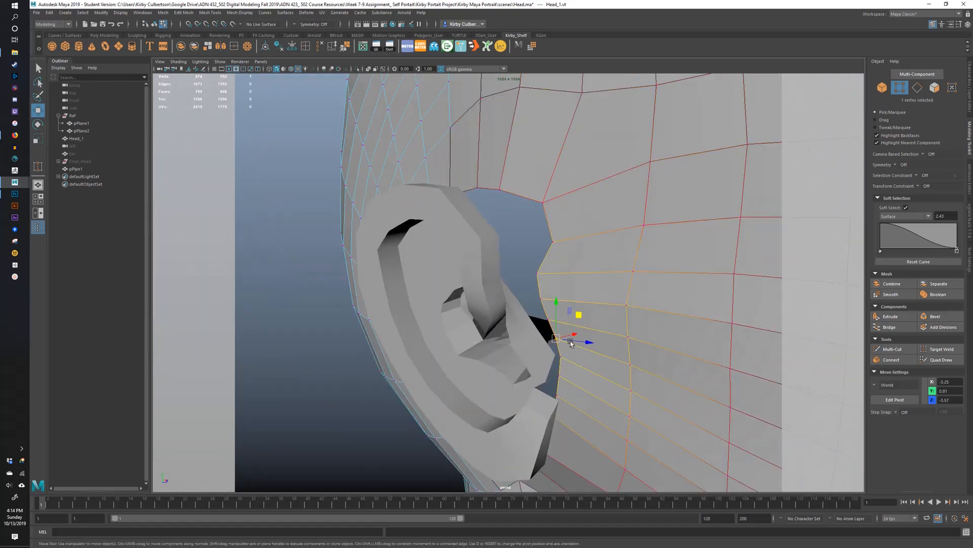
{"action": "left_click_drag", "start_coordinate": [571, 340], "coordinate": [629, 302], "text": "alt"}
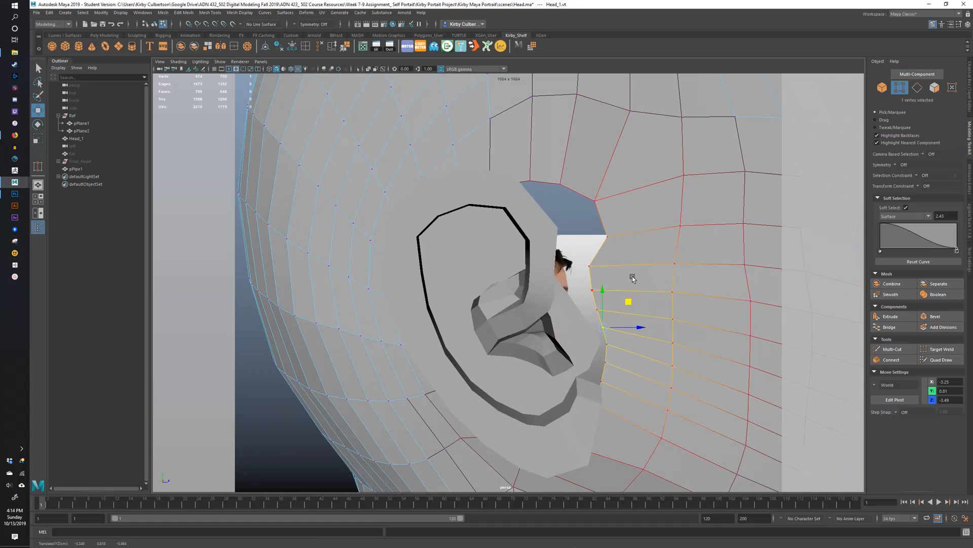
{"action": "key", "text": "b"}
{"action": "left_click_drag", "start_coordinate": [617, 182], "coordinate": [623, 219]}
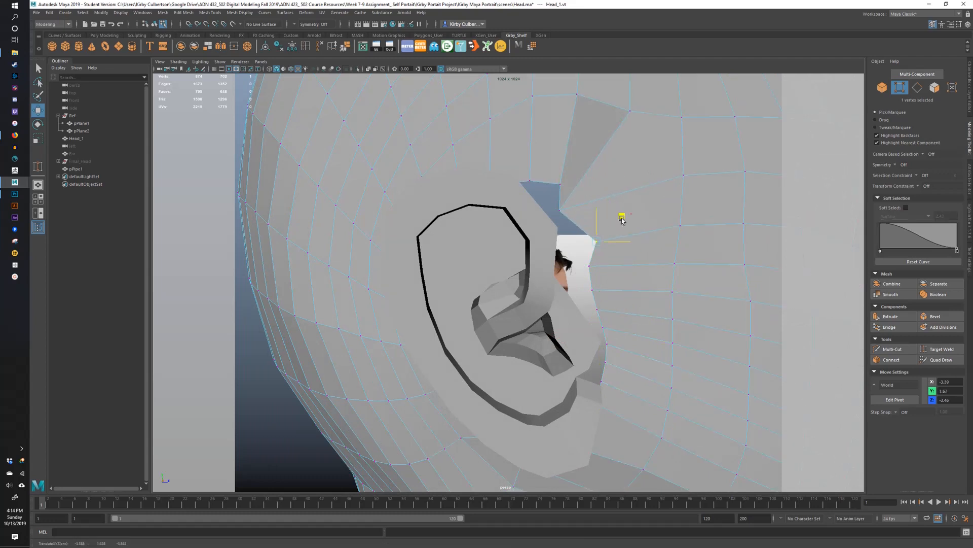
- Reposition the top-edge vertices and turn soft selection back on to shift the opening's upper front area sideways against the ear
{"action": "left_click_drag", "start_coordinate": [568, 188], "coordinate": [454, 273], "text": "alt"}
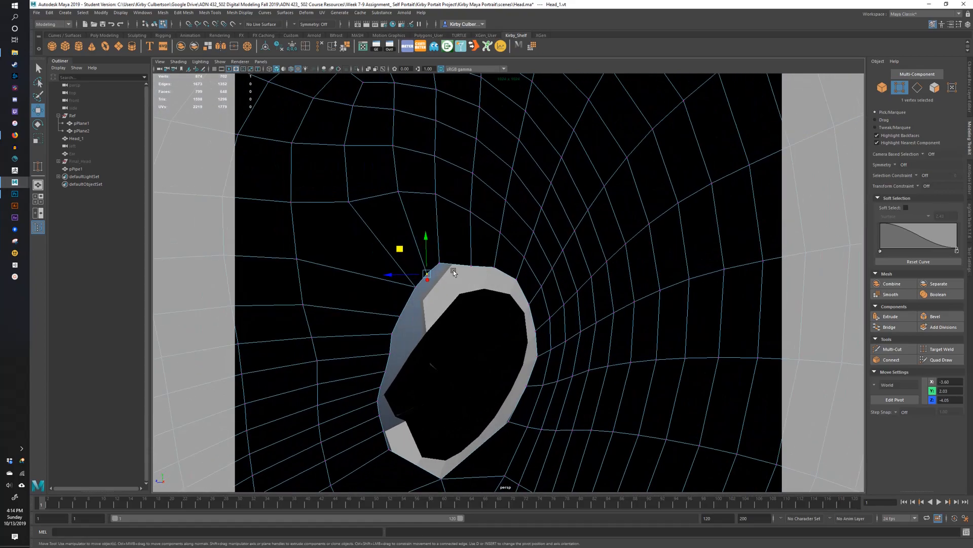
{"action": "left_click_drag", "start_coordinate": [426, 241], "coordinate": [413, 239]}
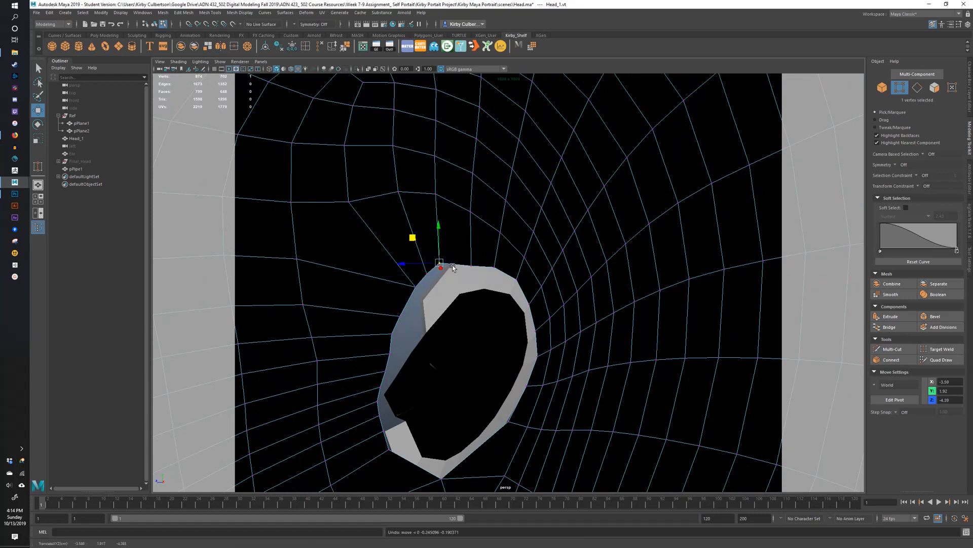
{"action": "key", "text": "b"}
{"action": "left_click_drag", "start_coordinate": [453, 267], "coordinate": [511, 265], "text": "alt"}
{"action": "left_click", "coordinate": [434, 274]}
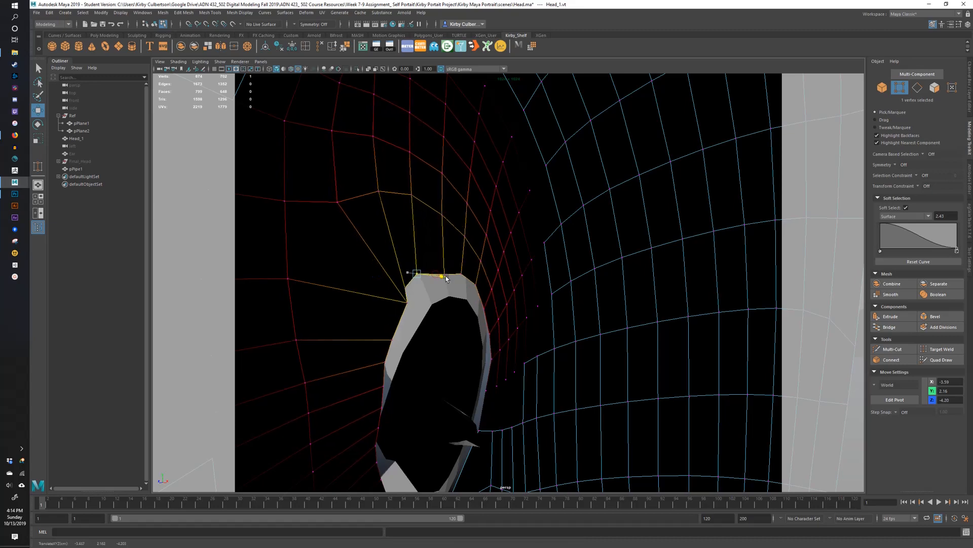
{"action": "left_click_drag", "start_coordinate": [431, 279], "coordinate": [422, 290], "text": "alt"}
{"action": "left_click", "coordinate": [426, 301]}
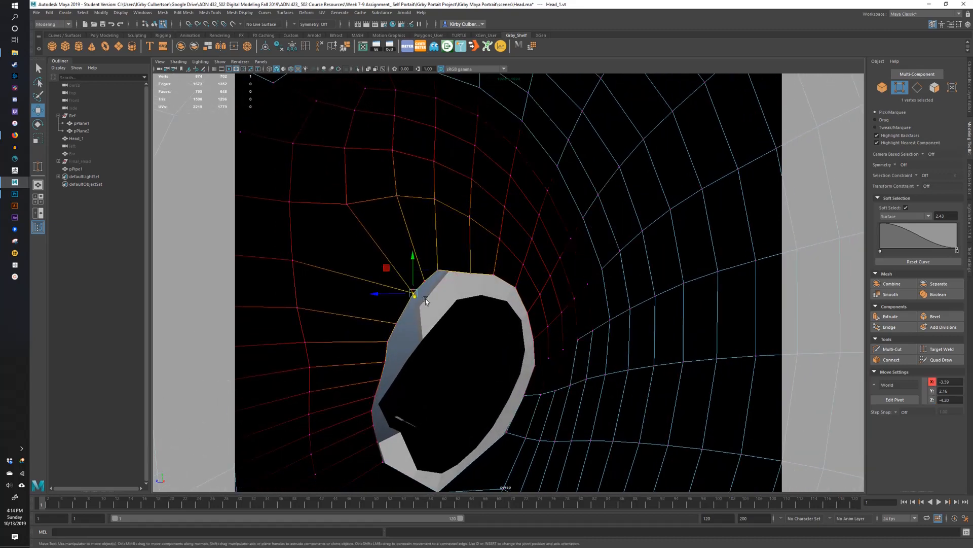
- Turn off soft selection and move individual vertices along the opening's top edge to follow the ear's upper rim
{"action": "key", "text": "b"}
{"action": "middle_click_drag", "start_coordinate": [387, 267], "coordinate": [379, 269]}
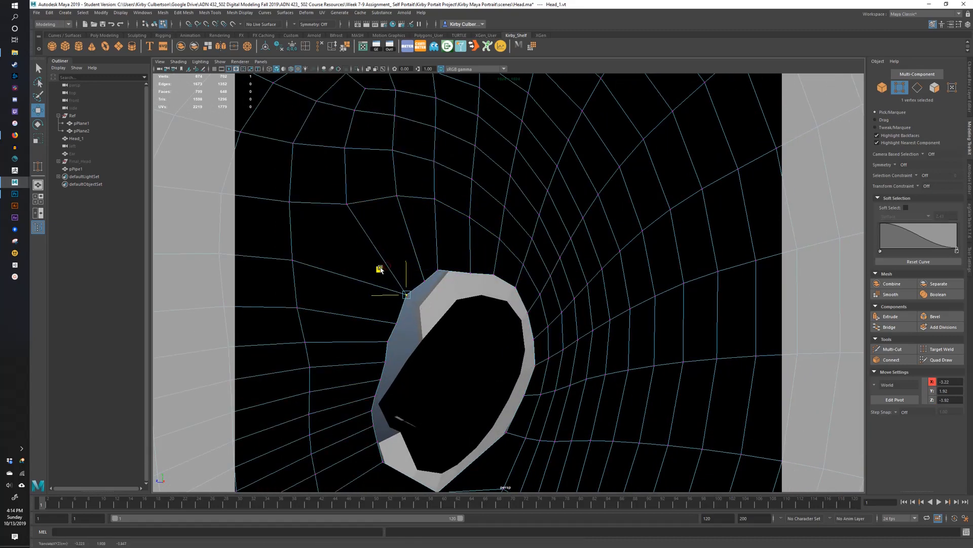
{"action": "left_click_drag", "start_coordinate": [415, 247], "coordinate": [418, 247]}
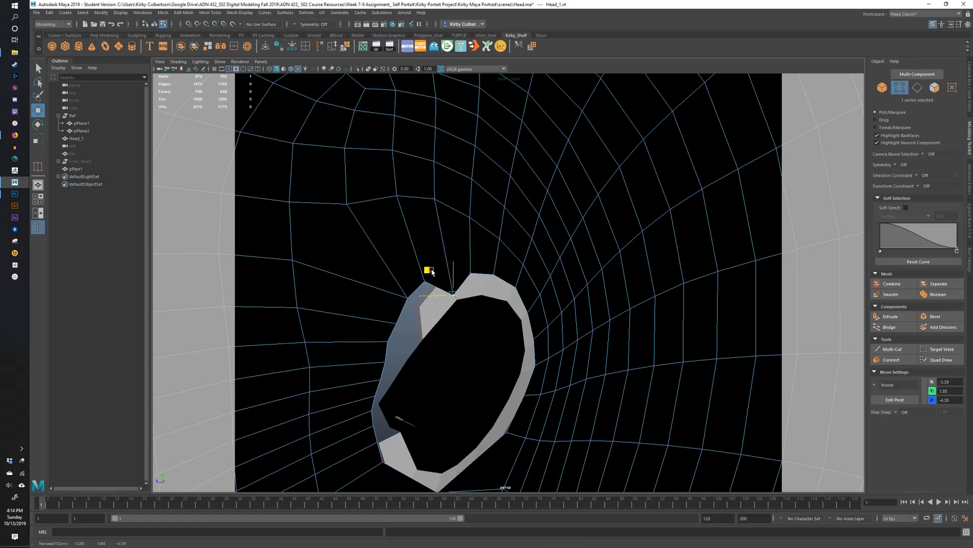
{"action": "left_click", "coordinate": [470, 273]}
{"action": "left_click_drag", "start_coordinate": [452, 252], "coordinate": [431, 311]}
{"action": "left_click", "coordinate": [494, 274]}
{"action": "left_click", "coordinate": [515, 286]}
- Adjust the depth of individual vertices at the upper front of the ear opening so the edge sits behind the ear
{"action": "left_click", "coordinate": [411, 330]}
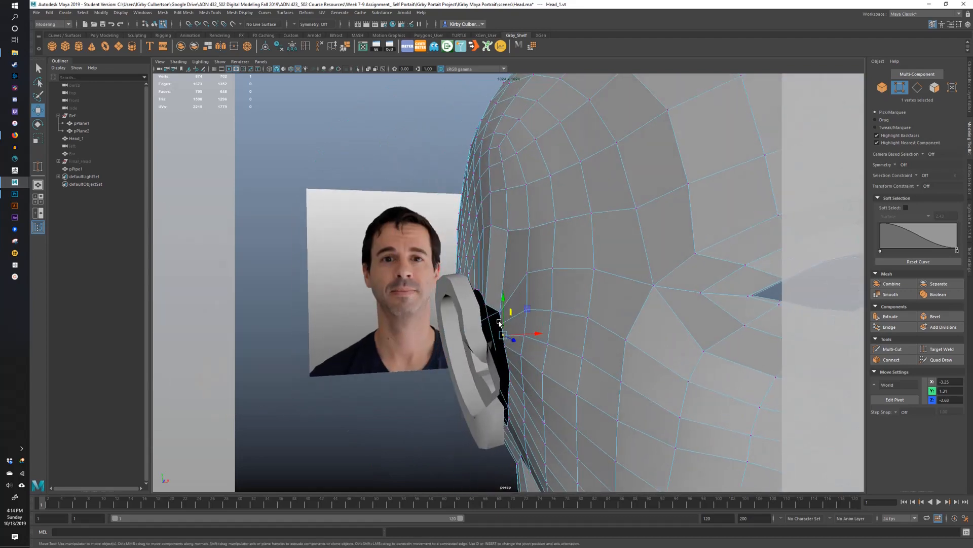
{"action": "key", "text": "e"}
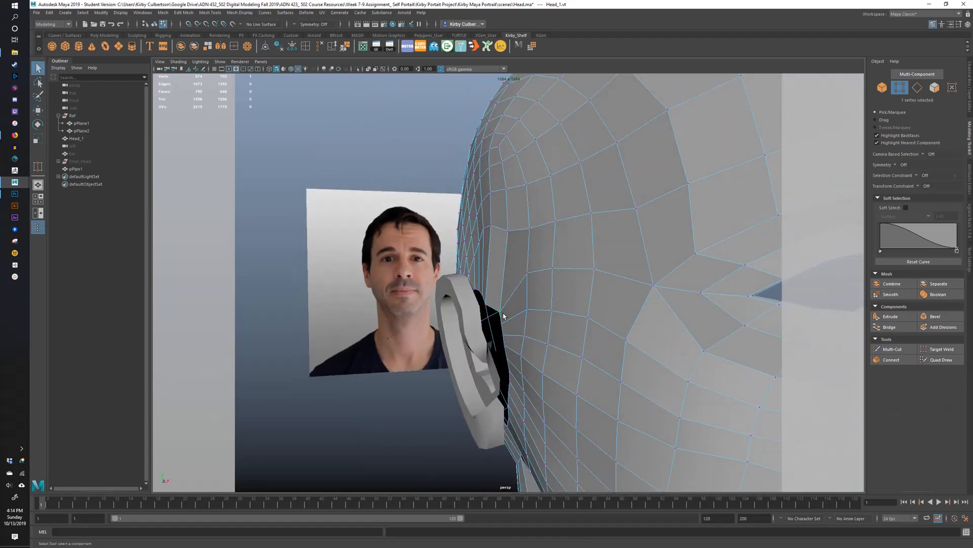
{"action": "key", "text": "w"}
{"action": "left_click_drag", "start_coordinate": [523, 314], "coordinate": [594, 309]}
{"action": "key", "text": "q"}
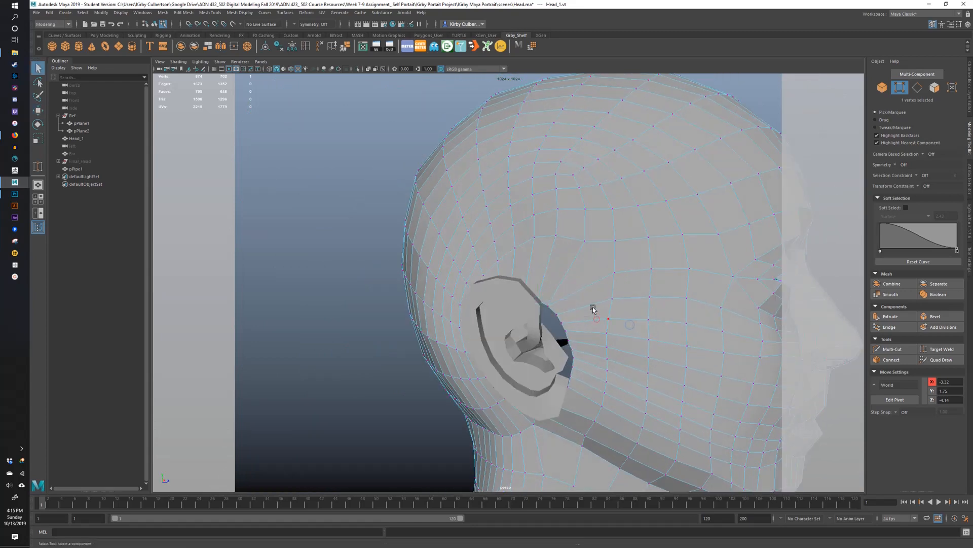
- Switch the head mesh to edge selection and select the edge loop that runs above and in front of the ear
{"action": "right_click", "coordinate": [589, 266]}
{"action": "left_click", "coordinate": [585, 245]}
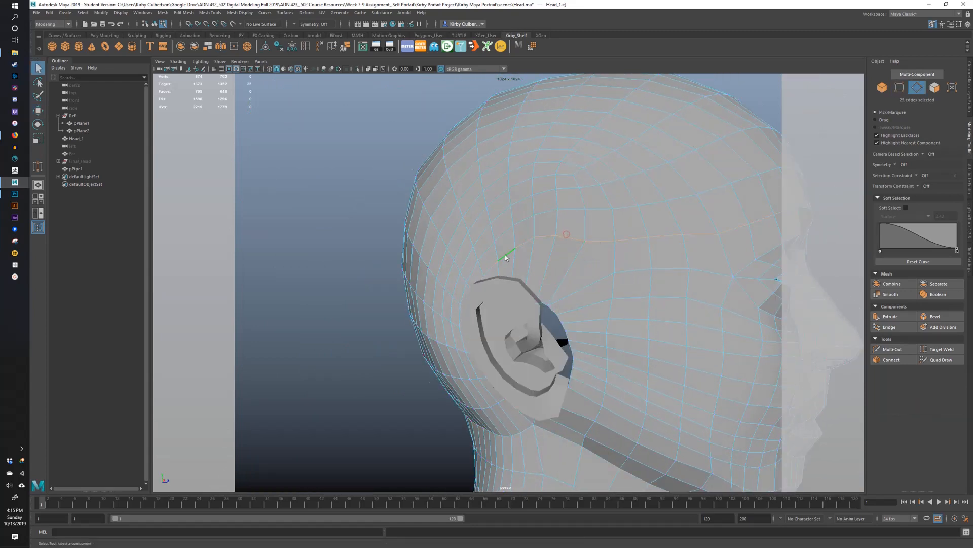
{"action": "left_click_drag", "start_coordinate": [505, 257], "coordinate": [535, 254], "text": "alt"}
{"action": "right_click_drag", "start_coordinate": [663, 243], "coordinate": [611, 241], "text": "alt"}
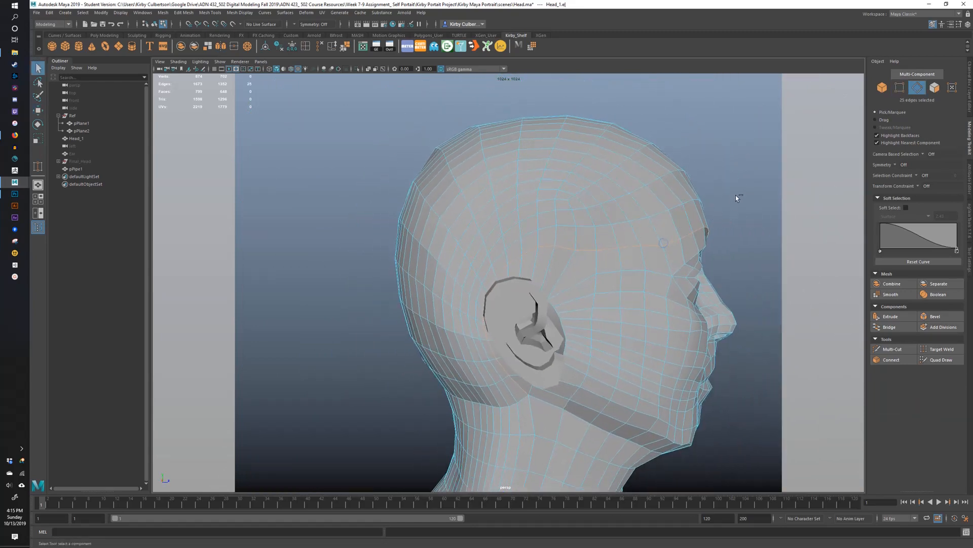
{"action": "left_click_drag", "start_coordinate": [588, 299], "coordinate": [588, 300], "text": "ctrl"}
{"action": "mouse_move", "coordinate": [585, 306]}
{"action": "left_mouse_down", "text": "alt"}
{"action": "mouse_move", "coordinate": [600, 324]}
{"action": "mouse_move", "coordinate": [565, 323]}
{"action": "mouse_move", "coordinate": [586, 318]}
{"action": "mouse_move", "coordinate": [592, 299]}
{"action": "left_mouse_up", "text": "alt"}
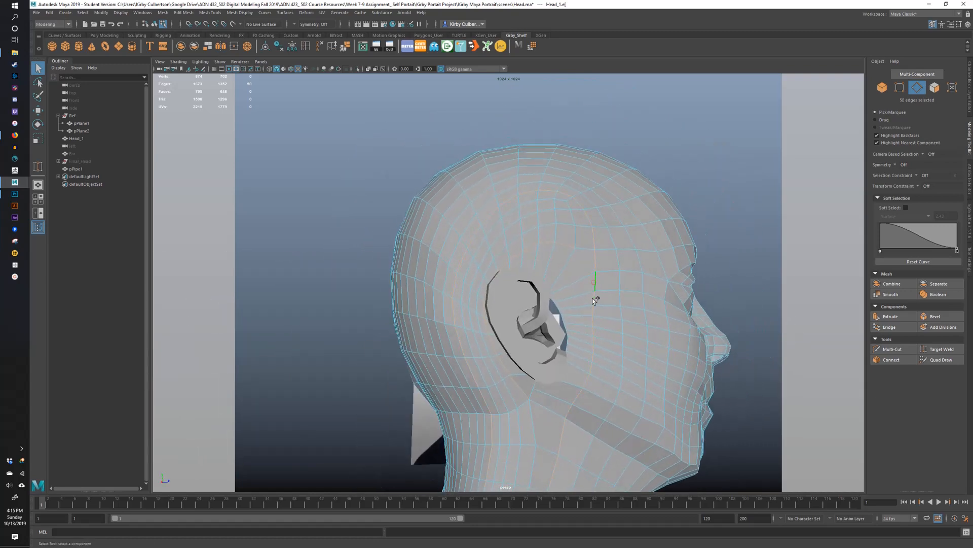
- Remove the neck and back-of-head edges from the selection, keeping only the edges that ring the ear
{"action": "right_click_drag", "start_coordinate": [637, 416], "coordinate": [555, 394], "text": "alt"}
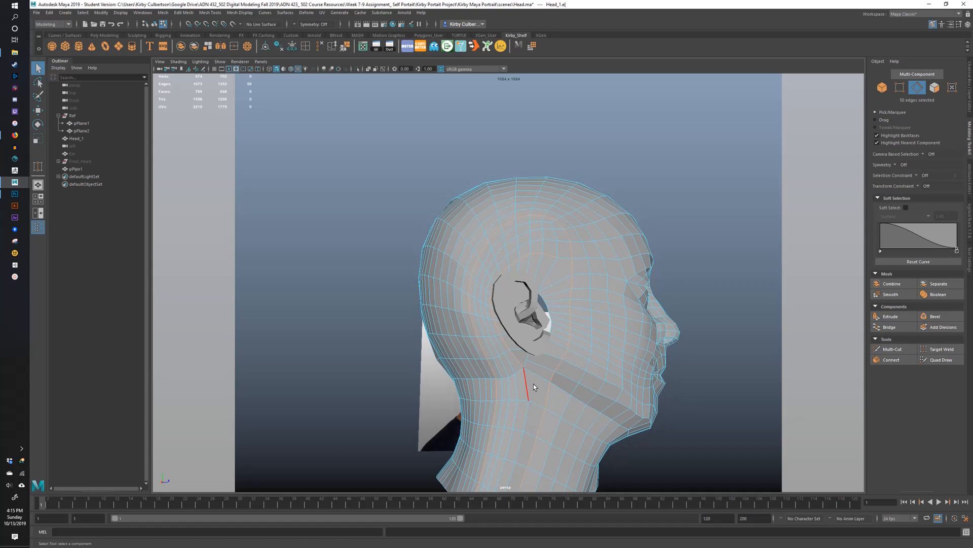
{"action": "left_click", "coordinate": [534, 382], "text": "ctrl"}
{"action": "middle_click_drag", "start_coordinate": [556, 453], "coordinate": [570, 397], "text": "alt"}
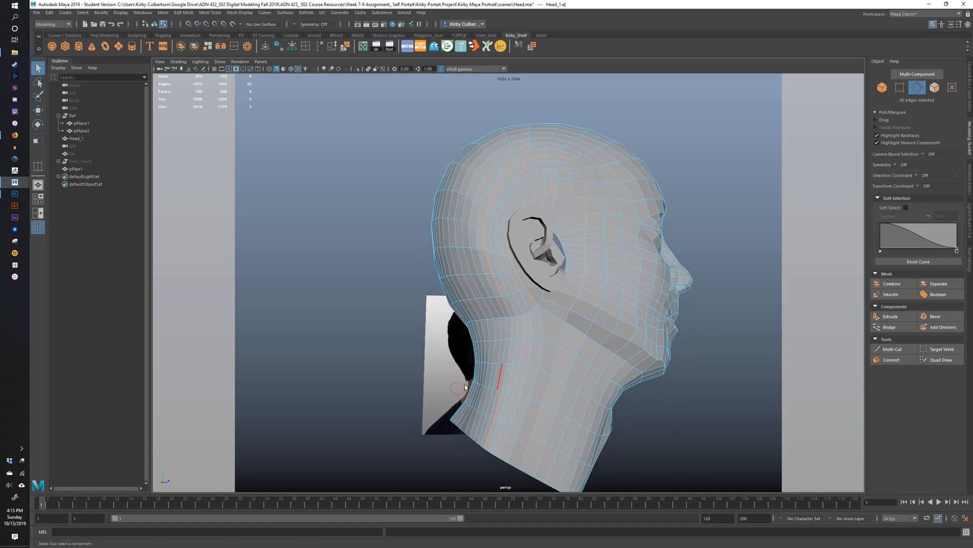
{"action": "left_click_drag", "start_coordinate": [577, 484], "coordinate": [577, 483], "text": "ctrl"}
{"action": "middle_click_drag", "start_coordinate": [561, 407], "coordinate": [569, 473], "text": "alt"}
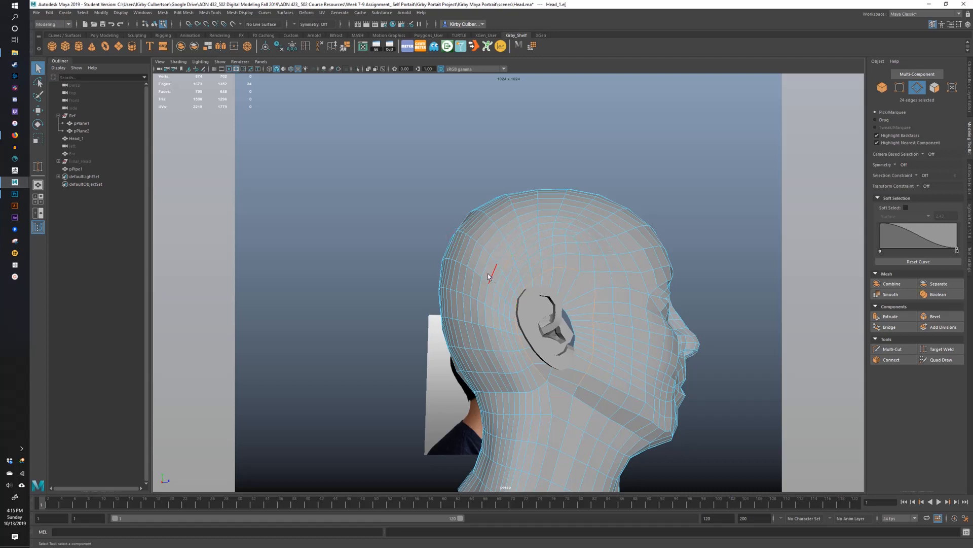
{"action": "mouse_move", "coordinate": [509, 259]}
{"action": "left_mouse_down", "text": "alt"}
{"action": "mouse_move", "coordinate": [582, 257]}
{"action": "mouse_move", "coordinate": [541, 254]}
{"action": "mouse_move", "coordinate": [521, 267]}
{"action": "left_mouse_up", "text": "alt"}
{"action": "middle_click_drag", "start_coordinate": [520, 268], "coordinate": [509, 239], "text": "alt"}
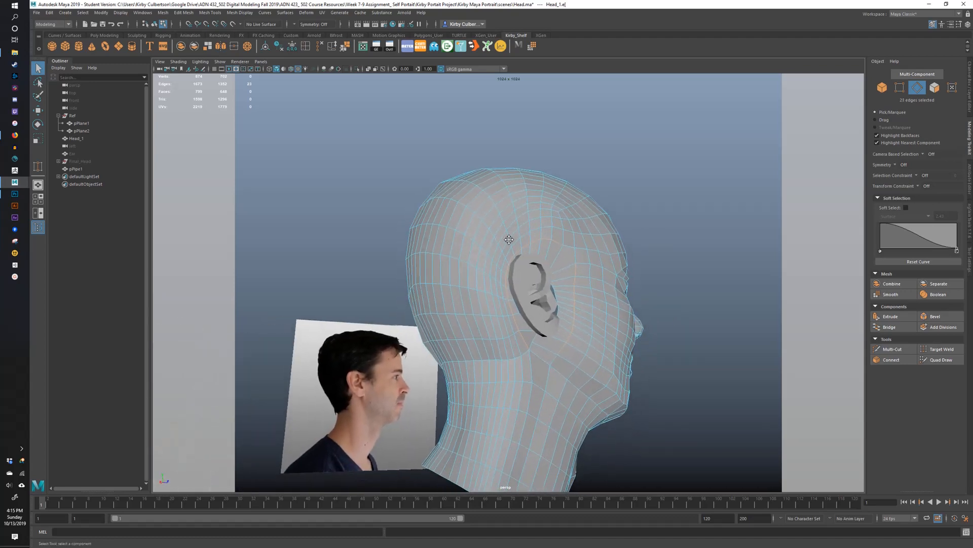
{"action": "right_click_drag", "start_coordinate": [508, 239], "coordinate": [589, 280], "text": "alt"}
{"action": "mouse_move", "coordinate": [590, 280]}
{"action": "left_mouse_down", "text": "alt"}
{"action": "mouse_move", "coordinate": [606, 276]}
{"action": "mouse_move", "coordinate": [589, 274]}
{"action": "left_mouse_up", "text": "alt"}
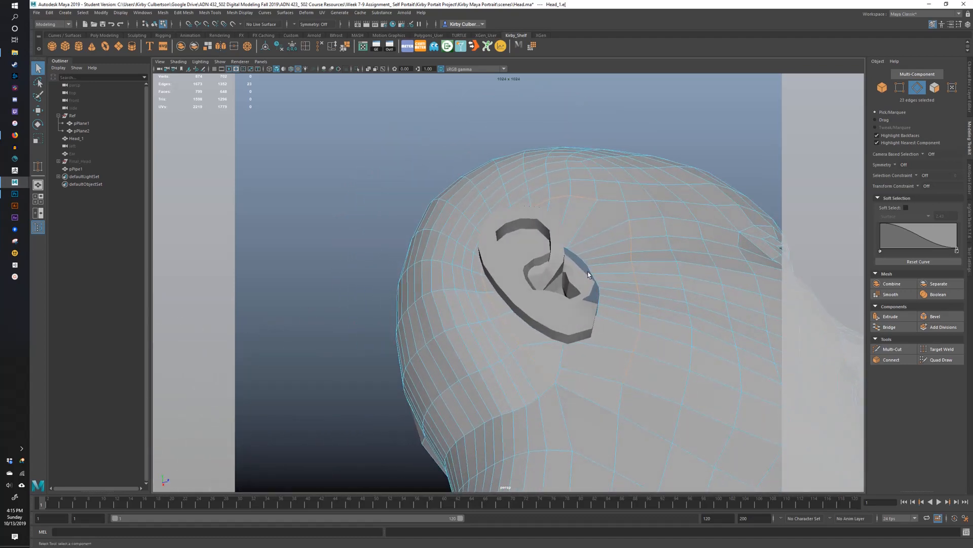
{"action": "left_click_drag", "start_coordinate": [653, 329], "coordinate": [527, 299], "text": "alt"}
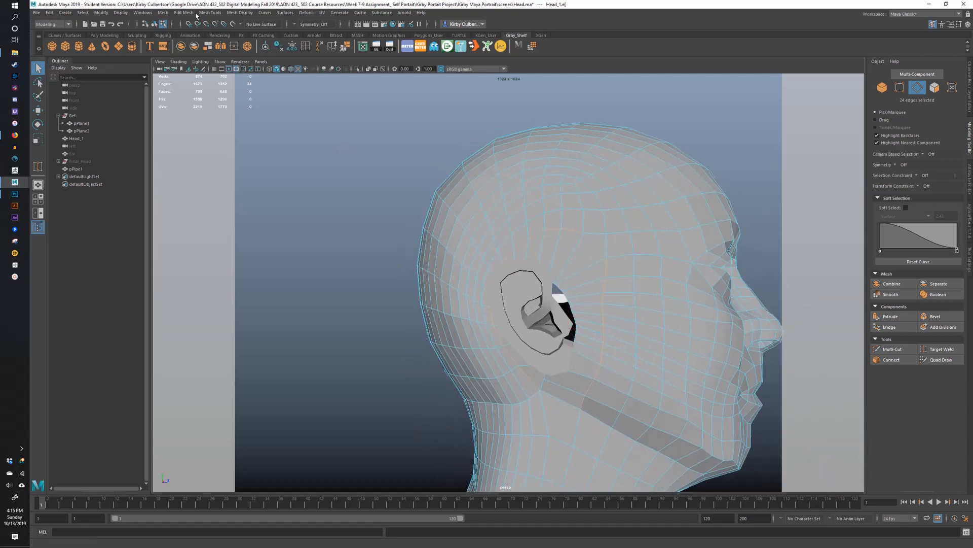
- Even out the selected edges around the ear with Average Vertices
{"action": "left_click", "coordinate": [193, 14]}
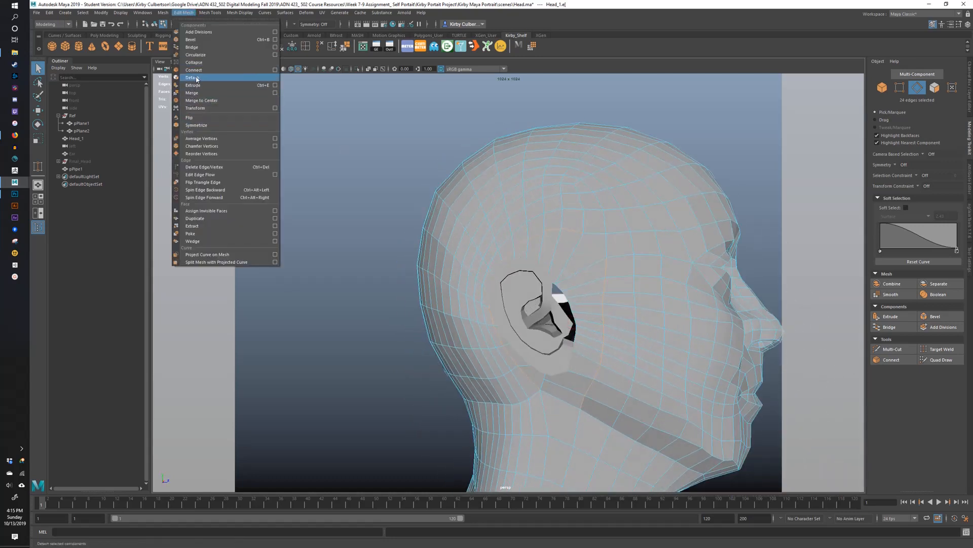
{"action": "left_click", "coordinate": [200, 138]}
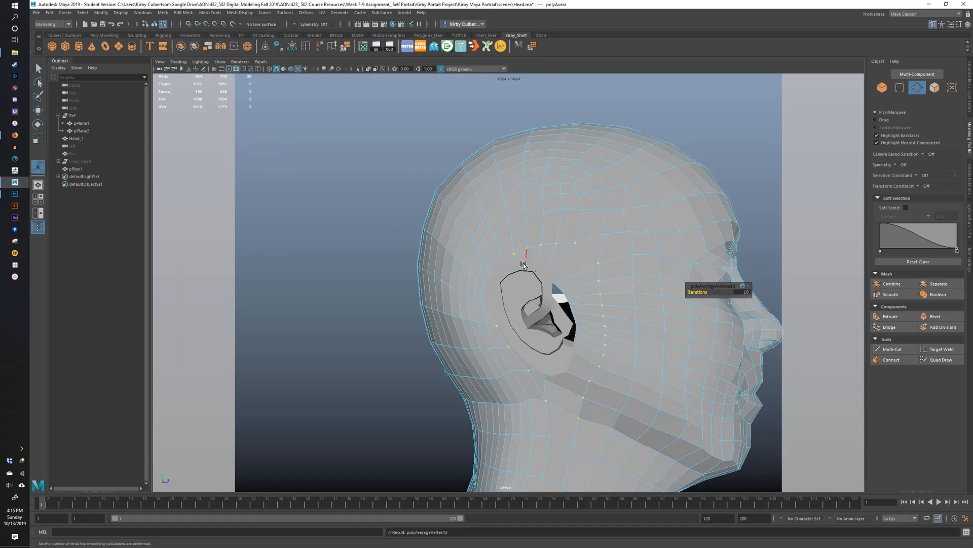
{"action": "left_click_drag", "start_coordinate": [524, 265], "coordinate": [553, 273], "text": "alt"}
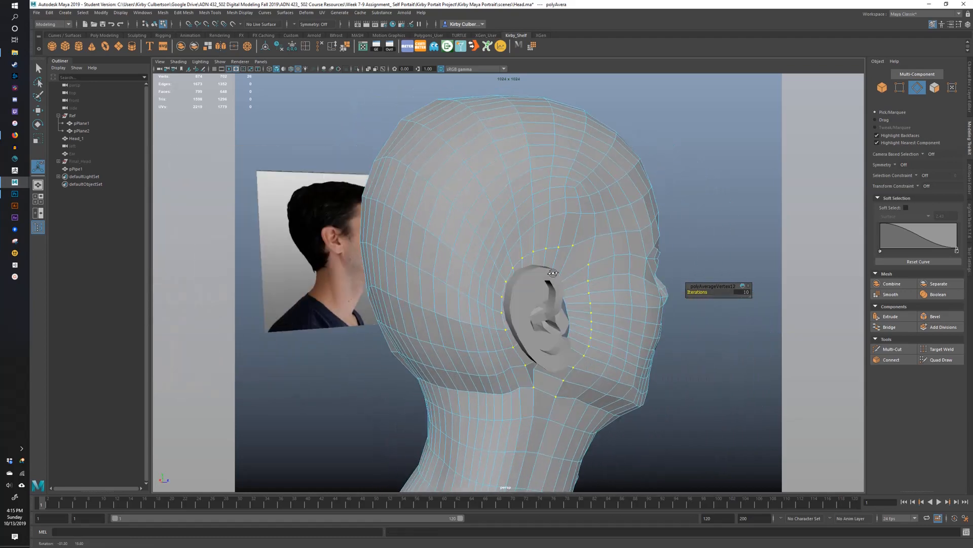
{"action": "key", "text": "q"}
- Try to relax the head mesh above and behind the ear with Quad Draw and soft selection
{"action": "right_click_drag", "start_coordinate": [559, 236], "coordinate": [617, 213]}
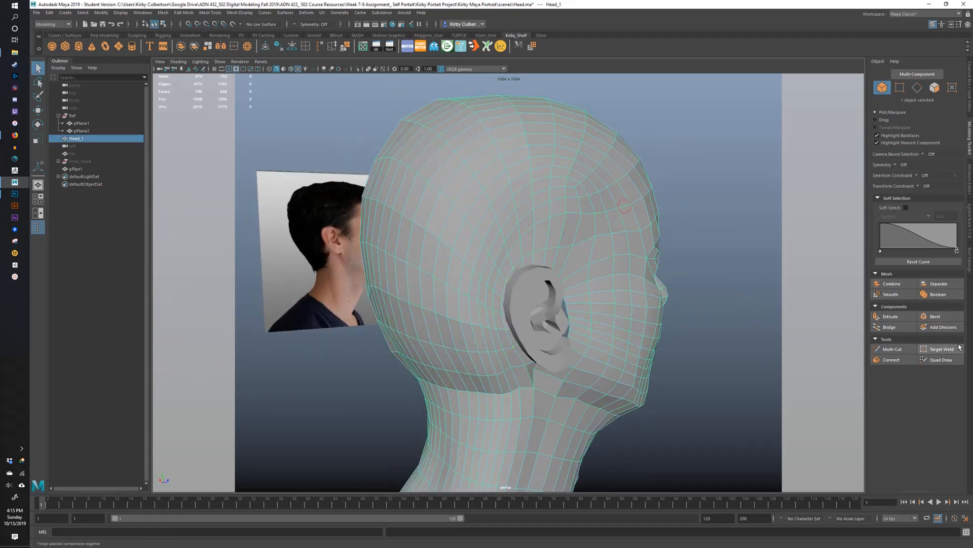
{"action": "left_click", "coordinate": [941, 360]}
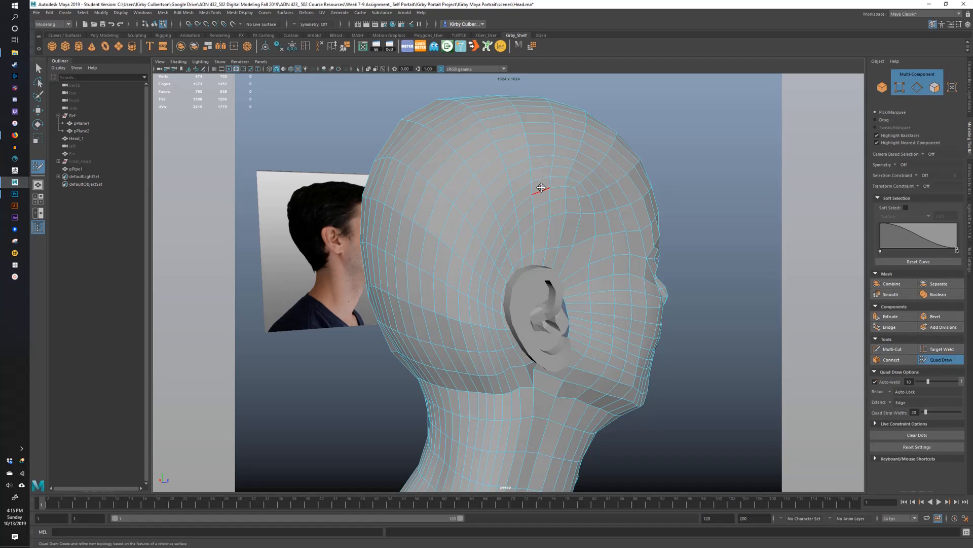
{"action": "key", "text": "b"}
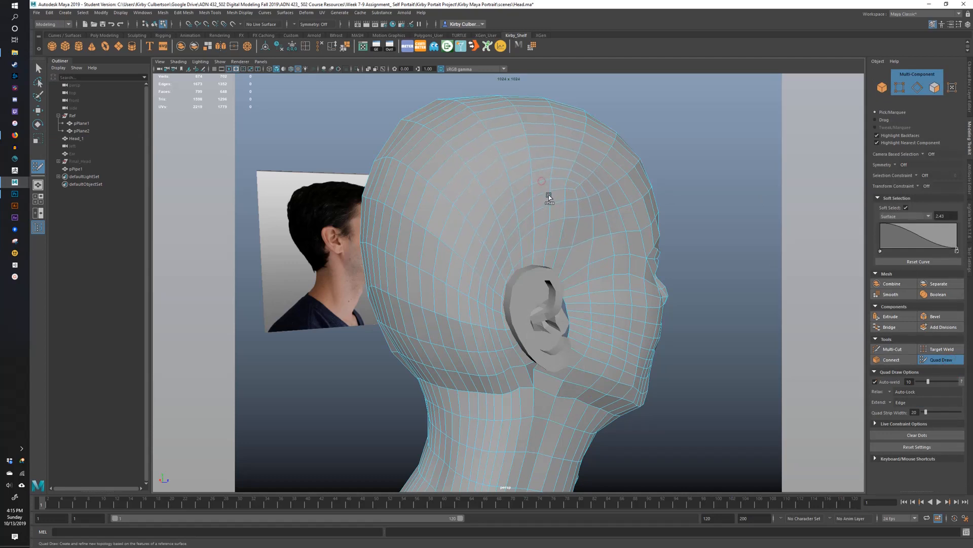
{"action": "left_click_drag", "start_coordinate": [573, 197], "coordinate": [568, 206], "text": "shift"}
{"action": "left_click_drag", "start_coordinate": [416, 286], "coordinate": [435, 318], "text": "alt"}
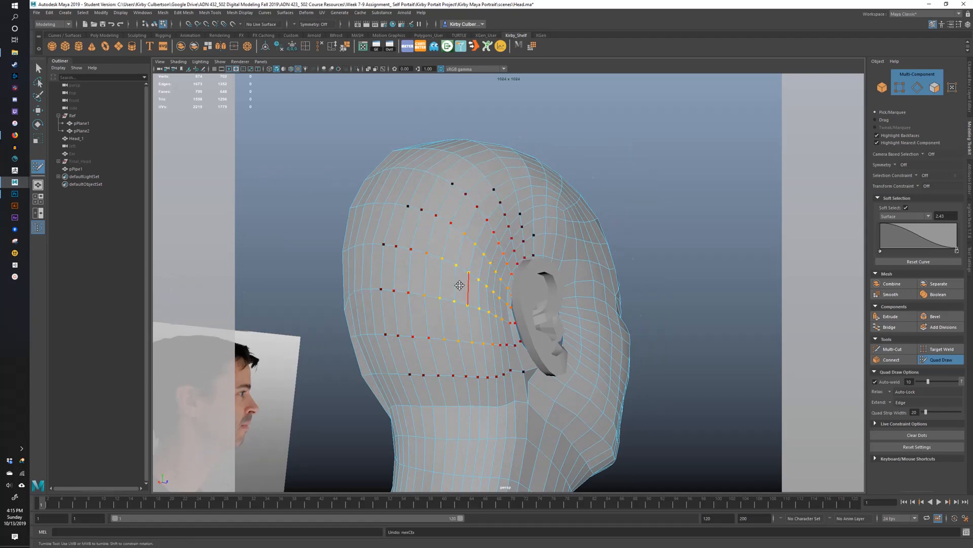
{"action": "left_click_drag", "start_coordinate": [458, 284], "coordinate": [405, 282], "text": "alt"}
{"action": "left_click_drag", "start_coordinate": [512, 227], "coordinate": [476, 204], "text": "alt"}
{"action": "middle_click_drag", "start_coordinate": [476, 204], "coordinate": [485, 236], "text": "alt"}
{"action": "left_click_drag", "start_coordinate": [458, 233], "coordinate": [490, 229], "text": "alt"}
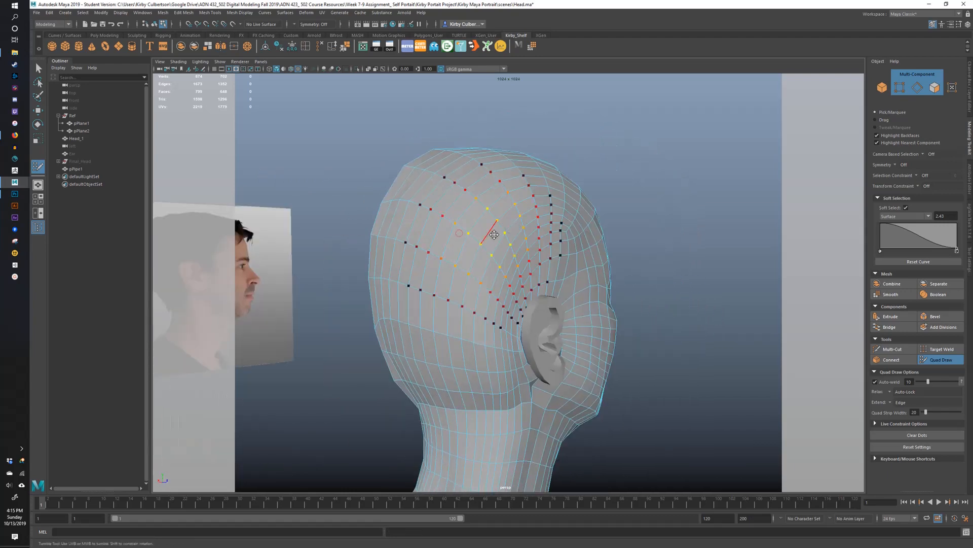
{"action": "key", "text": "q"}
{"action": "right_click_drag", "start_coordinate": [502, 216], "coordinate": [542, 195]}
{"action": "left_click", "coordinate": [625, 162]}
{"action": "left_click_drag", "start_coordinate": [675, 205], "coordinate": [649, 203], "text": "alt"}
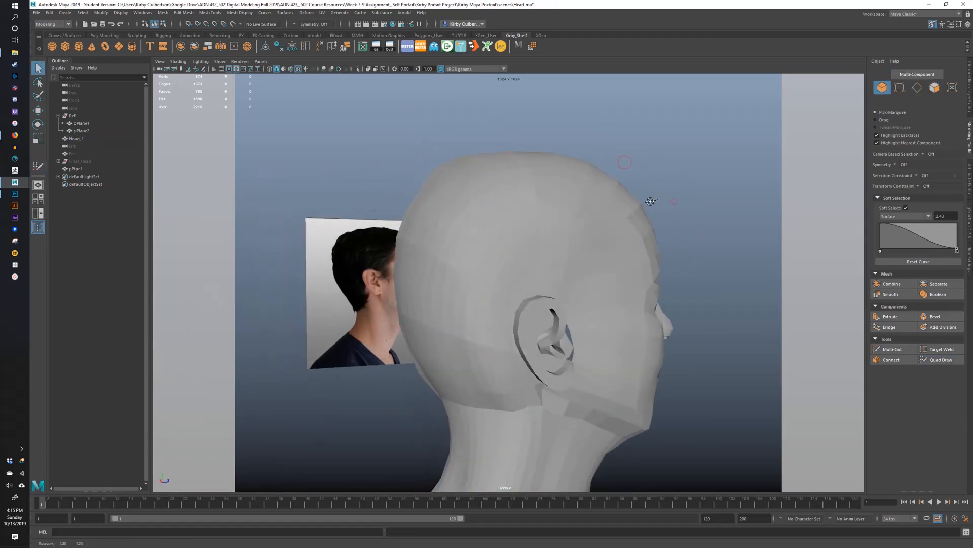
- Start the Smooth sculpting tool on Head_1 and enlarge its brush for the area above the ear
{"action": "left_click", "coordinate": [542, 201]}
{"action": "mouse_move", "coordinate": [543, 191]}
{"action": "left_mouse_down", "text": "alt"}
{"action": "mouse_move", "coordinate": [586, 197]}
{"action": "mouse_move", "coordinate": [551, 197]}
{"action": "left_mouse_up", "text": "alt"}
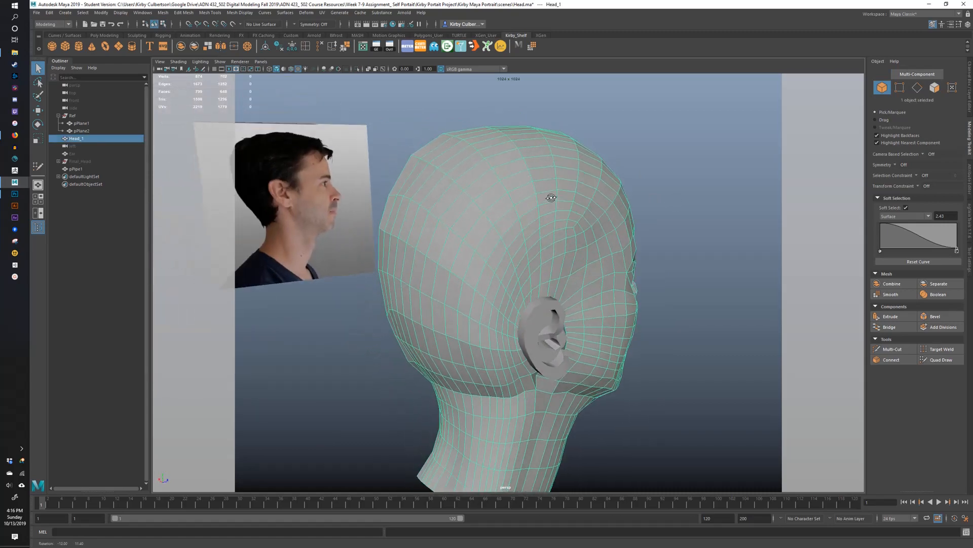
{"action": "left_click", "coordinate": [136, 36]}
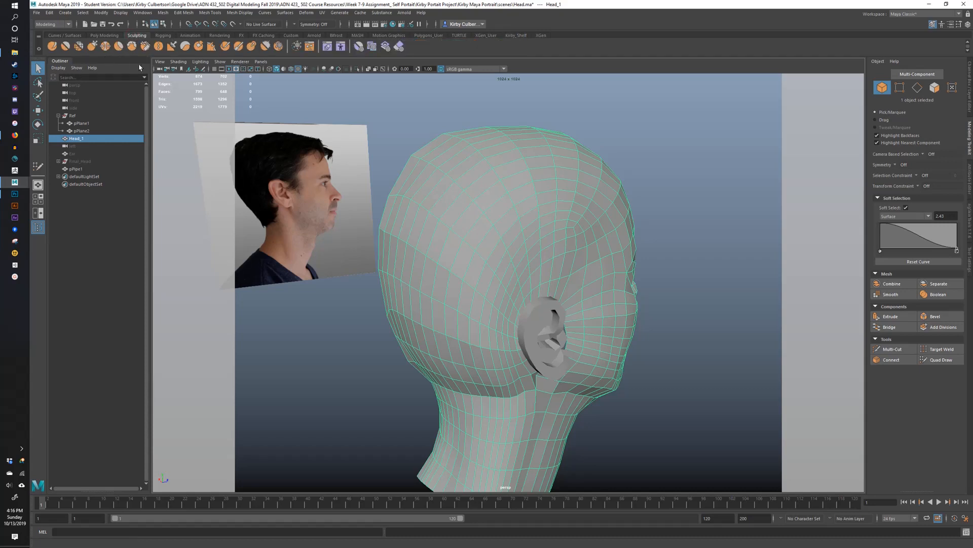
{"action": "left_click", "coordinate": [65, 46]}
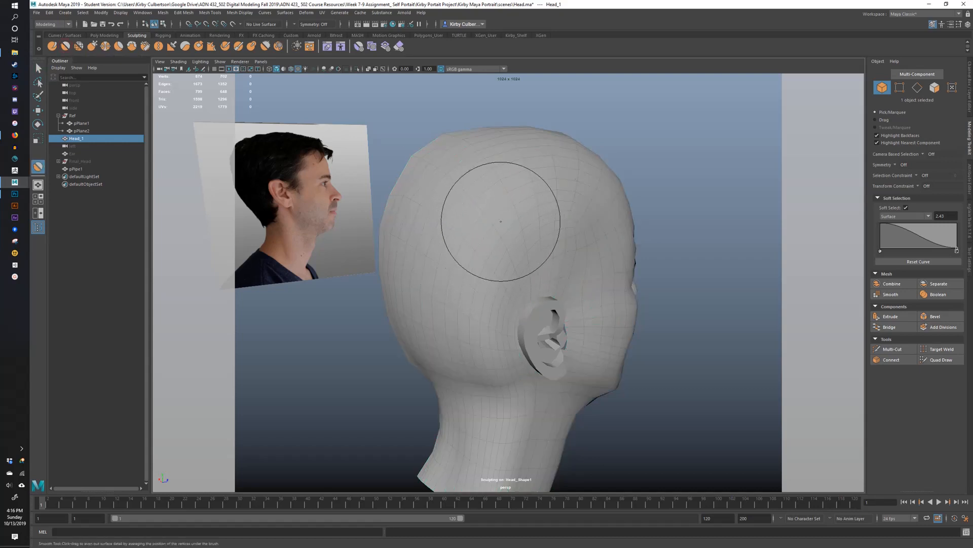
{"action": "mouse_move", "coordinate": [521, 192]}
{"action": "left_mouse_down", "text": "alt"}
{"action": "mouse_move", "coordinate": [527, 220]}
{"action": "mouse_move", "coordinate": [442, 218]}
{"action": "left_mouse_up", "text": "alt"}
{"action": "left_click_drag", "start_coordinate": [661, 197], "coordinate": [594, 192], "text": "alt"}
{"action": "left_click_drag", "start_coordinate": [585, 191], "coordinate": [672, 198], "text": "alt"}
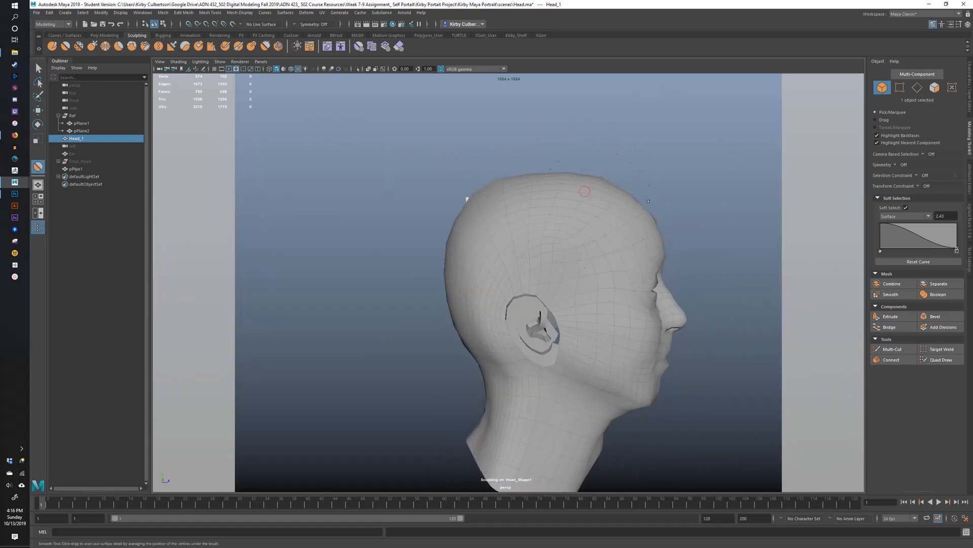
{"action": "right_click_drag", "start_coordinate": [550, 203], "coordinate": [613, 215], "text": "alt"}
{"action": "left_click_drag", "start_coordinate": [615, 215], "coordinate": [617, 214], "text": "alt"}
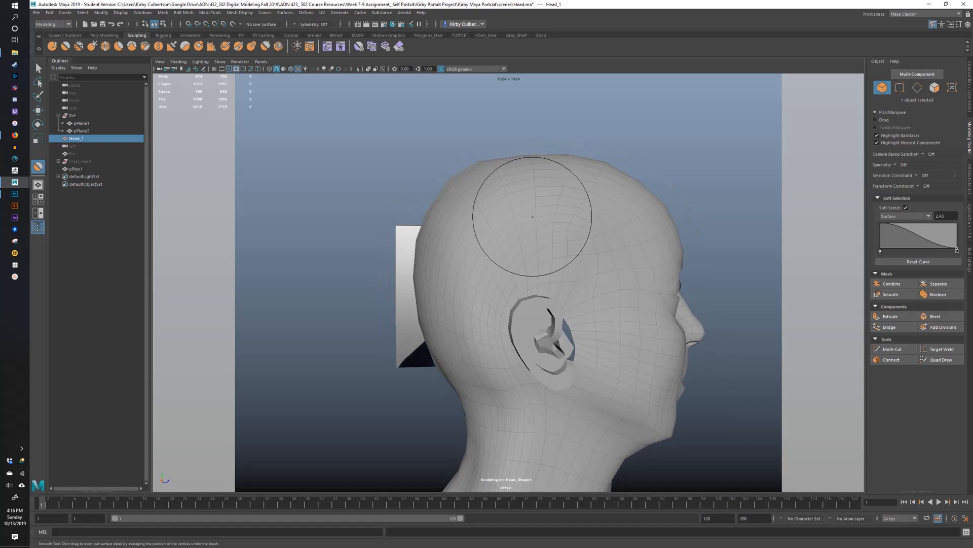
{"action": "mouse_move", "coordinate": [528, 213]}
{"action": "left_mouse_down"}
{"action": "mouse_move", "coordinate": [575, 214]}
{"action": "mouse_move", "coordinate": [514, 213]}
{"action": "mouse_move", "coordinate": [597, 214]}
{"action": "mouse_move", "coordinate": [530, 214]}
{"action": "mouse_move", "coordinate": [565, 214]}
{"action": "mouse_move", "coordinate": [540, 214]}
{"action": "left_mouse_up"}
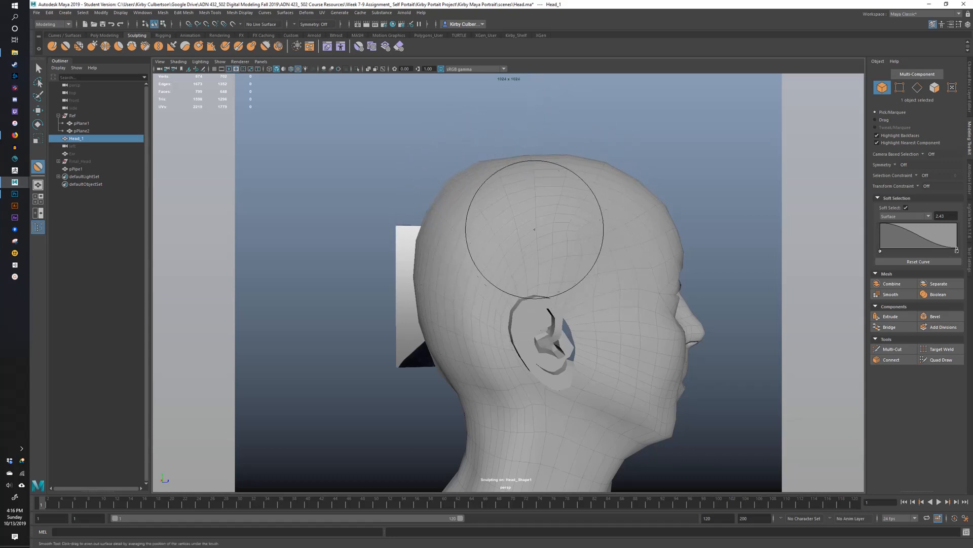
- Smooth the side and back of the head and the area behind the ear with sculpting strokes
{"action": "left_click_drag", "start_coordinate": [537, 258], "coordinate": [571, 255], "text": "alt"}
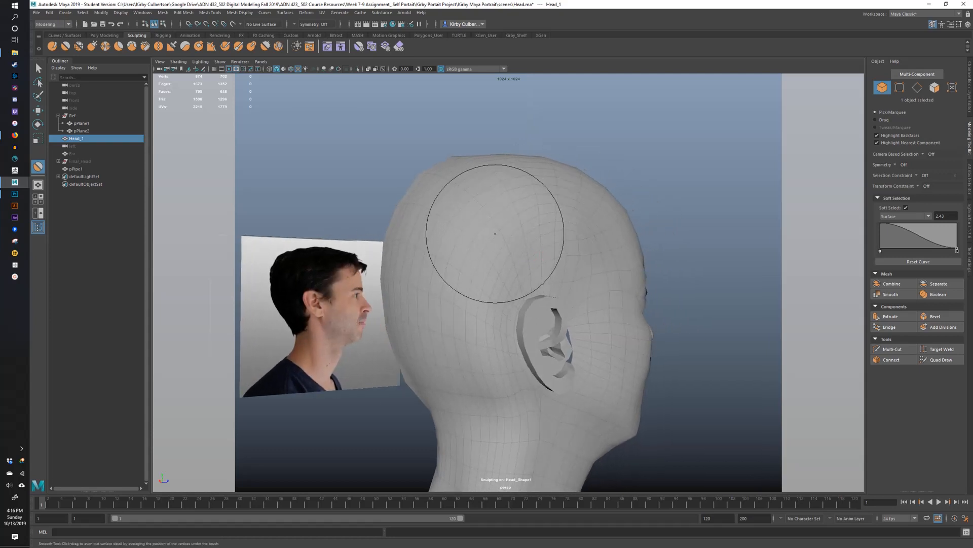
{"action": "mouse_move", "coordinate": [500, 229]}
{"action": "left_mouse_down", "text": "alt"}
{"action": "mouse_move", "coordinate": [528, 245]}
{"action": "mouse_move", "coordinate": [511, 229]}
{"action": "left_mouse_up", "text": "alt"}
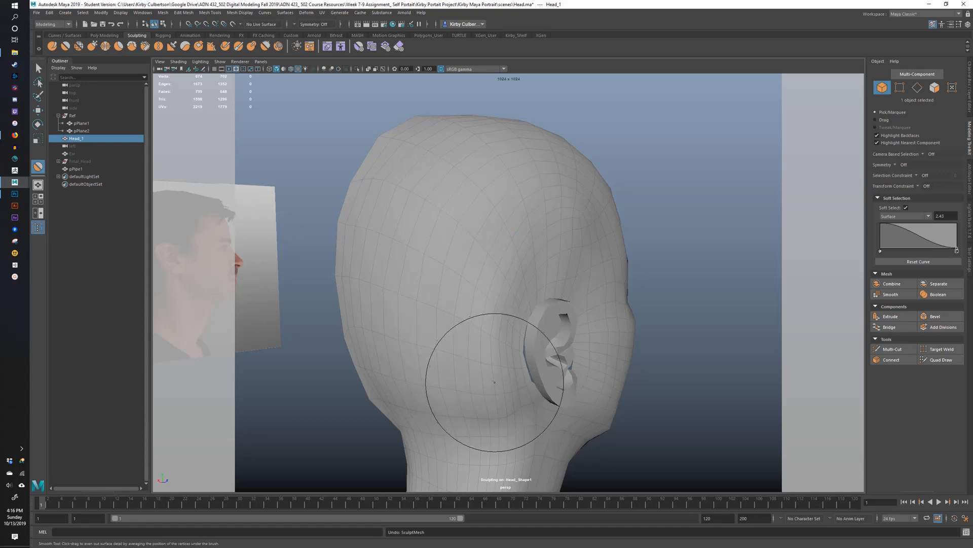
{"action": "mouse_move", "coordinate": [510, 239]}
{"action": "left_mouse_down", "text": "alt"}
{"action": "mouse_move", "coordinate": [544, 223]}
{"action": "mouse_move", "coordinate": [614, 222]}
{"action": "mouse_move", "coordinate": [634, 363]}
{"action": "left_mouse_up", "text": "alt"}
{"action": "mouse_move", "coordinate": [635, 364]}
{"action": "left_mouse_down", "text": "alt"}
{"action": "mouse_move", "coordinate": [619, 360]}
{"action": "mouse_move", "coordinate": [634, 403]}
{"action": "mouse_move", "coordinate": [663, 416]}
{"action": "mouse_move", "coordinate": [661, 350]}
{"action": "left_mouse_up", "text": "alt"}
{"action": "right_click_drag", "start_coordinate": [661, 351], "coordinate": [604, 285], "text": "alt"}
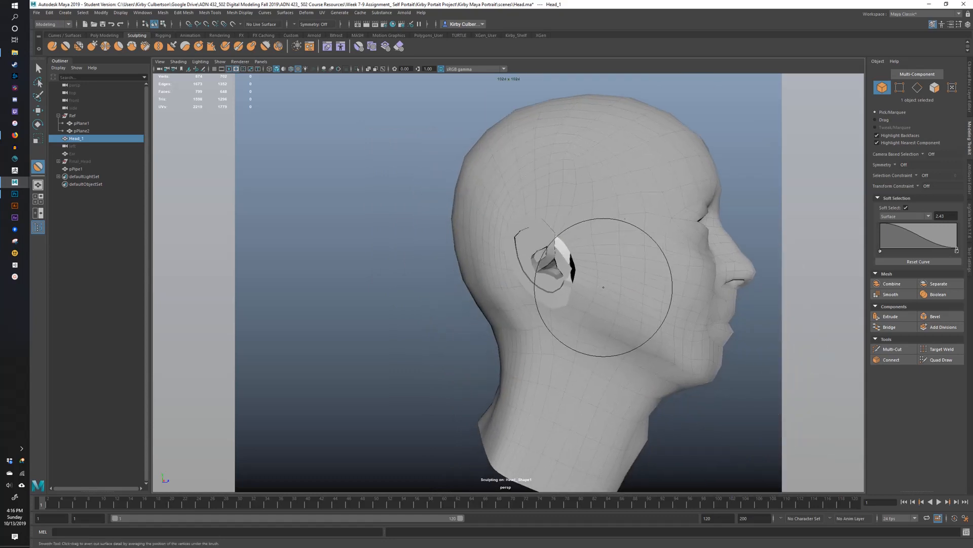
{"action": "left_click_drag", "start_coordinate": [499, 332], "coordinate": [588, 339], "text": "alt"}
{"action": "left_click_drag", "start_coordinate": [463, 359], "coordinate": [504, 339]}
{"action": "mouse_move", "coordinate": [454, 325]}
{"action": "left_mouse_down"}
{"action": "mouse_move", "coordinate": [474, 283]}
{"action": "mouse_move", "coordinate": [478, 233]}
{"action": "mouse_move", "coordinate": [450, 227]}
{"action": "left_mouse_up"}
{"action": "middle_click_drag", "start_coordinate": [458, 223], "coordinate": [445, 311], "text": "alt"}
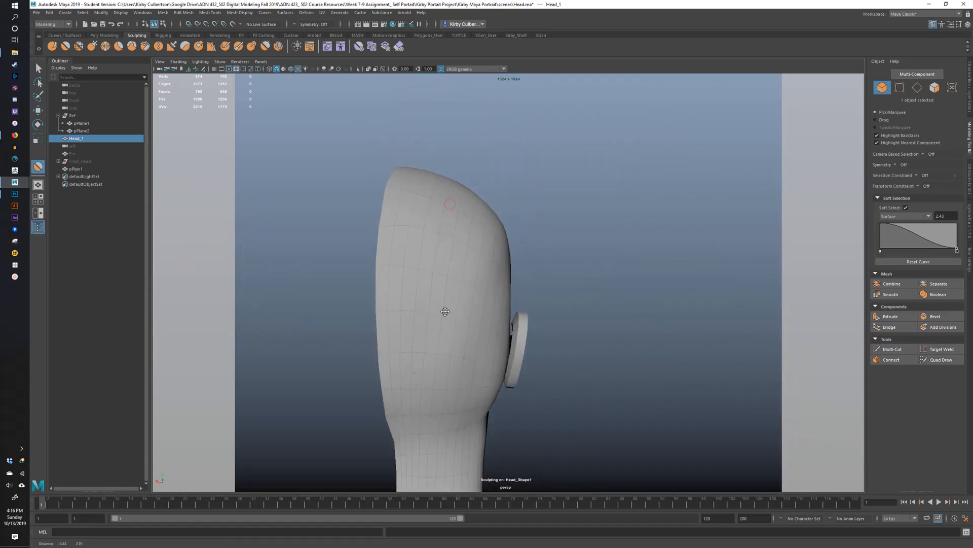
- Smooth the head surface above and in front of the ear toward the temple
{"action": "left_click_drag", "start_coordinate": [463, 307], "coordinate": [445, 303], "text": "alt"}
{"action": "left_click_drag", "start_coordinate": [524, 220], "coordinate": [485, 247], "text": "alt"}
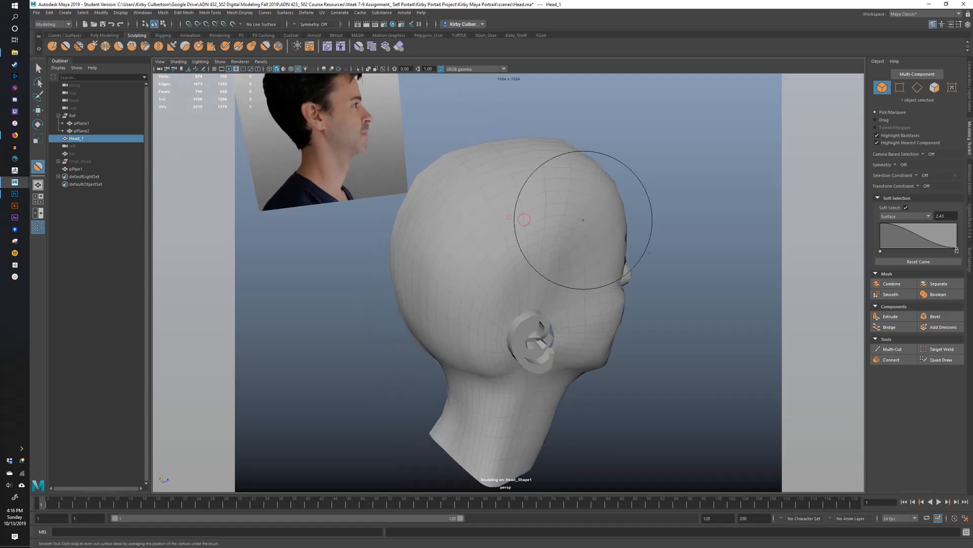
{"action": "left_click_drag", "start_coordinate": [590, 246], "coordinate": [541, 228], "text": "alt"}
{"action": "left_click_drag", "start_coordinate": [562, 270], "coordinate": [570, 258]}
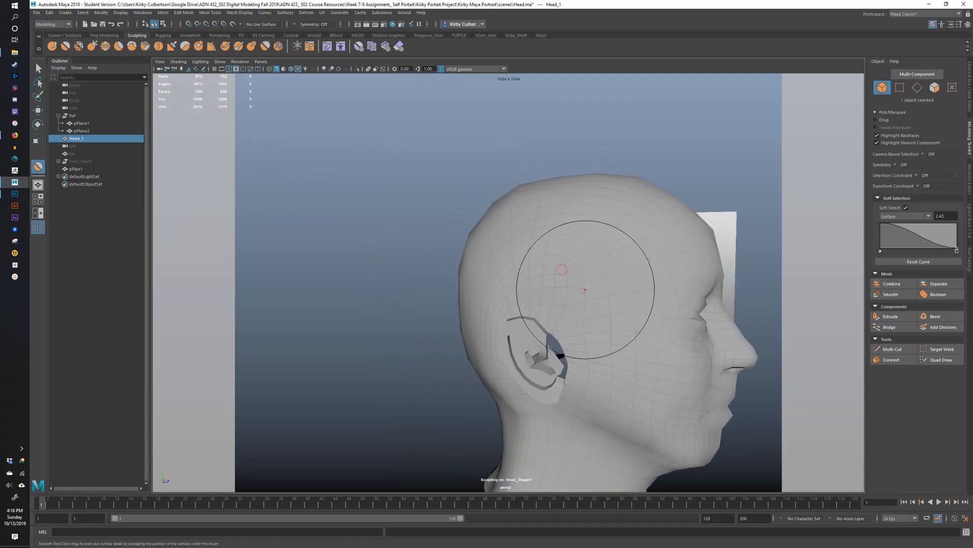
{"action": "mouse_move", "coordinate": [593, 292]}
{"action": "left_mouse_down", "text": "alt"}
{"action": "mouse_move", "coordinate": [570, 310]}
{"action": "mouse_move", "coordinate": [543, 309]}
{"action": "left_mouse_up", "text": "alt"}
- Leave sculpting, deselect the head, and turn on wireframe-on-shaded display for a close view of the ear and its opening
{"action": "key", "text": "q"}
{"action": "left_click_drag", "start_coordinate": [526, 262], "coordinate": [572, 259], "text": "alt"}
{"action": "right_click_drag", "start_coordinate": [572, 259], "coordinate": [607, 247]}
{"action": "left_click", "coordinate": [568, 131]}
{"action": "middle_click_drag", "start_coordinate": [563, 369], "coordinate": [581, 269], "text": "alt"}
{"action": "right_click_drag", "start_coordinate": [581, 268], "coordinate": [605, 298], "text": "alt"}
{"action": "middle_click_drag", "start_coordinate": [604, 298], "coordinate": [547, 375], "text": "alt"}
{"action": "left_click_drag", "start_coordinate": [548, 376], "coordinate": [430, 391], "text": "alt"}
{"action": "middle_click_drag", "start_coordinate": [430, 391], "coordinate": [459, 385], "text": "alt"}
{"action": "right_click_drag", "start_coordinate": [459, 385], "coordinate": [540, 393], "text": "alt"}
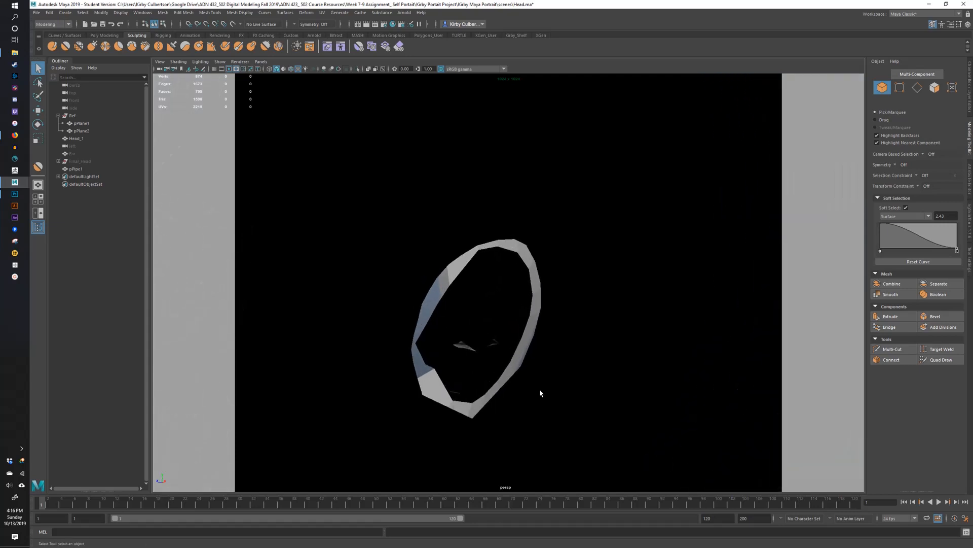
{"action": "left_click", "coordinate": [290, 69]}
{"action": "left_click_drag", "start_coordinate": [494, 285], "coordinate": [566, 301], "text": "alt"}
- Select the ear object pPipe1, switch it to vertex mode, and pick a vertex near its upper rim
{"action": "key", "text": "w"}
{"action": "right_click", "coordinate": [522, 301]}
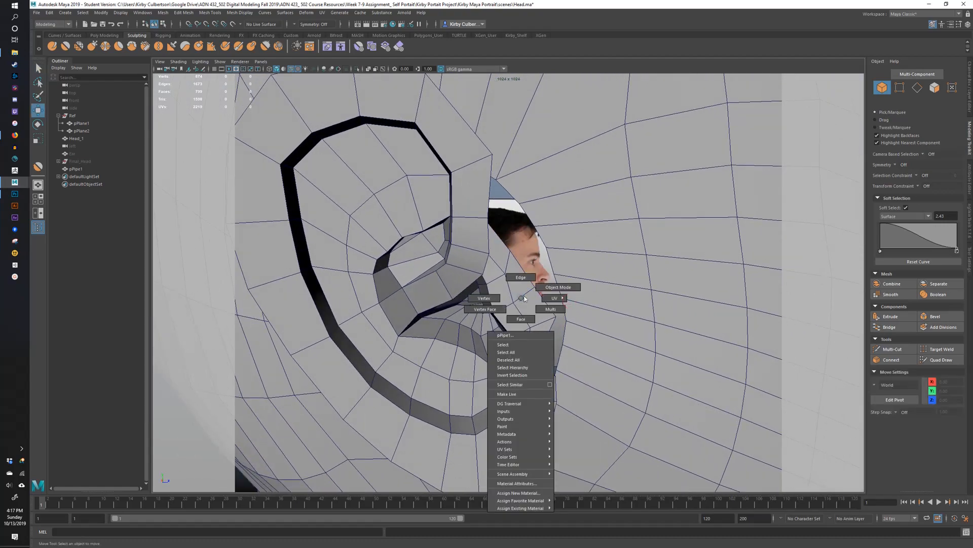
{"action": "left_click", "coordinate": [536, 311]}
{"action": "right_click", "coordinate": [536, 311]}
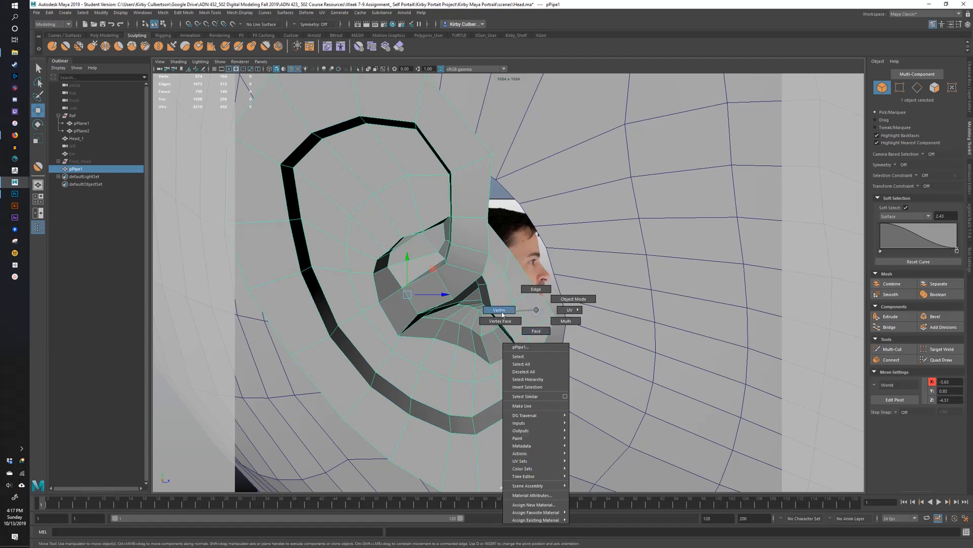
{"action": "right_click_drag", "start_coordinate": [502, 314], "coordinate": [500, 314]}
{"action": "left_click_drag", "start_coordinate": [534, 319], "coordinate": [538, 307], "text": "alt"}
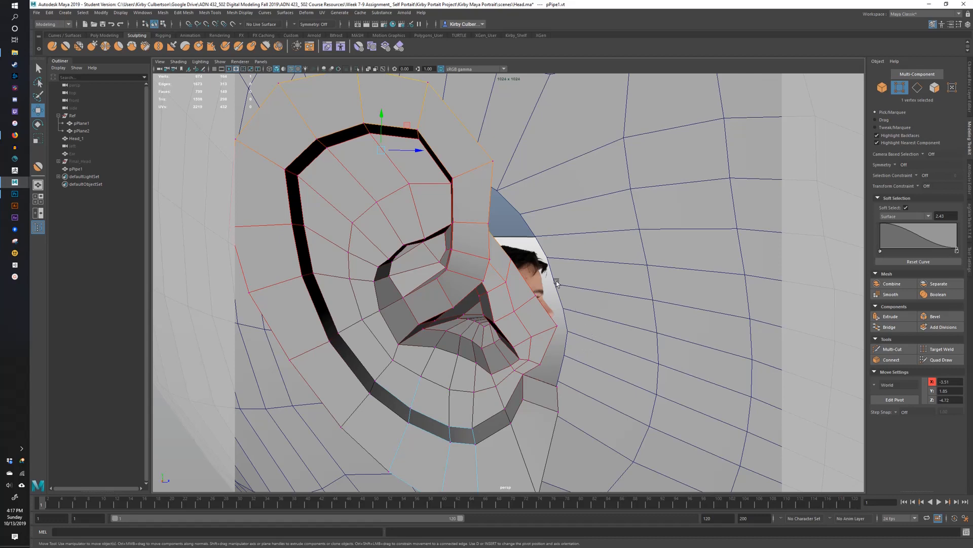
{"action": "key", "text": "q"}
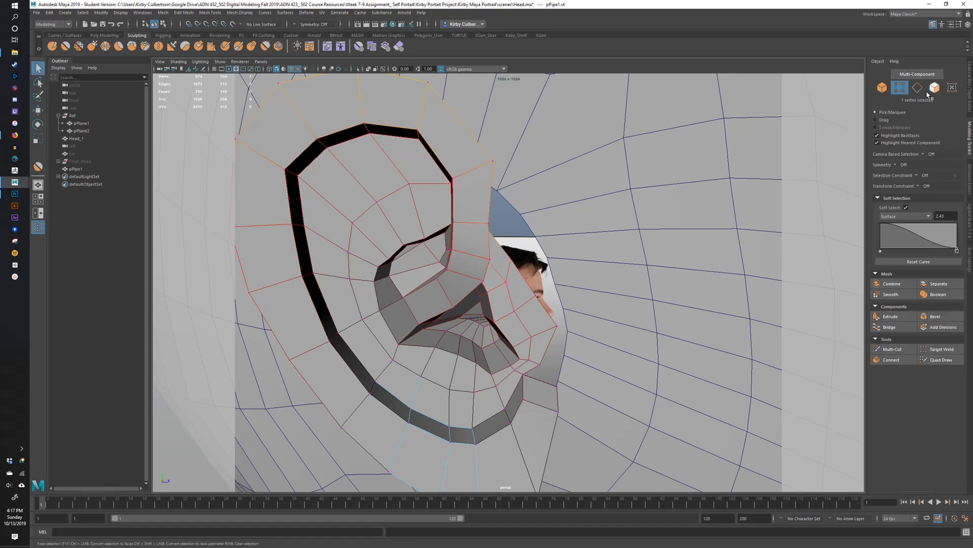
- Turn off soft selection and snap the vertex on the front edge of pPipe1 beside the tragus onto the head opening
{"action": "key", "text": "F8"}
{"action": "key", "text": "w"}
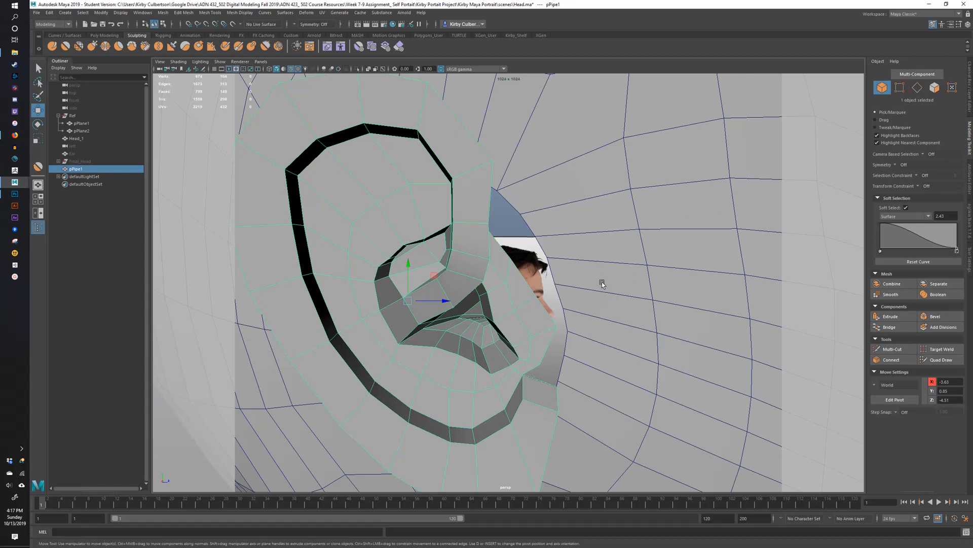
{"action": "right_click", "coordinate": [532, 319]}
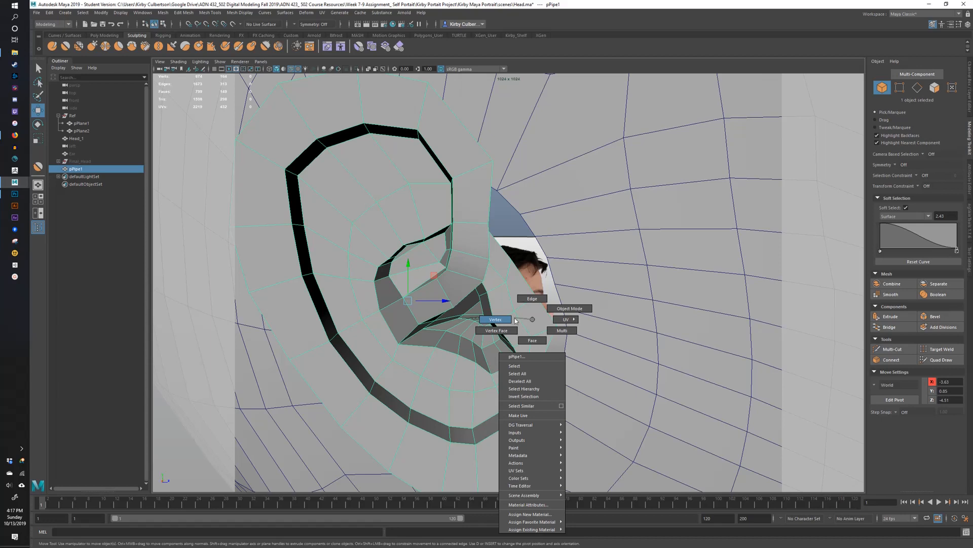
{"action": "left_click", "coordinate": [516, 320]}
{"action": "left_click", "coordinate": [556, 324]}
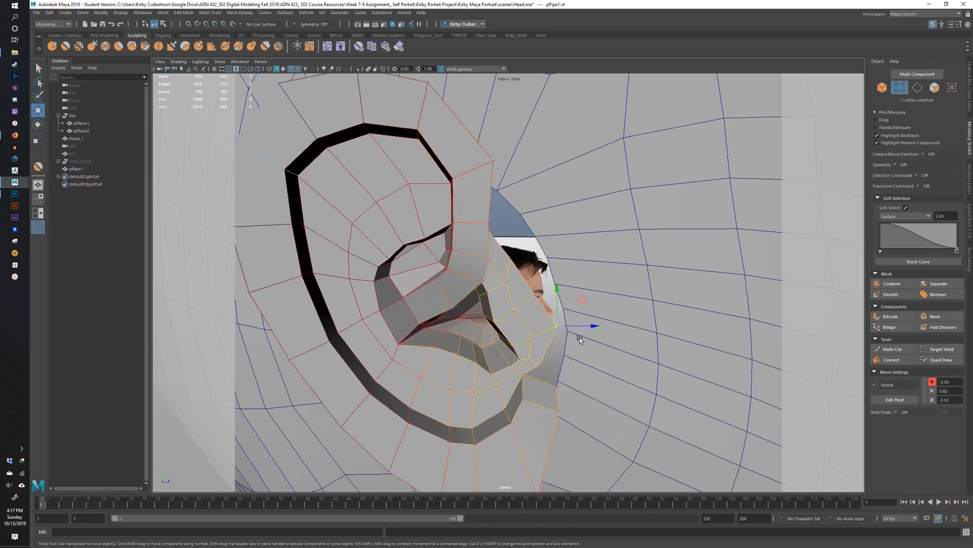
{"action": "key", "text": "b"}
{"action": "key", "text": "v"}
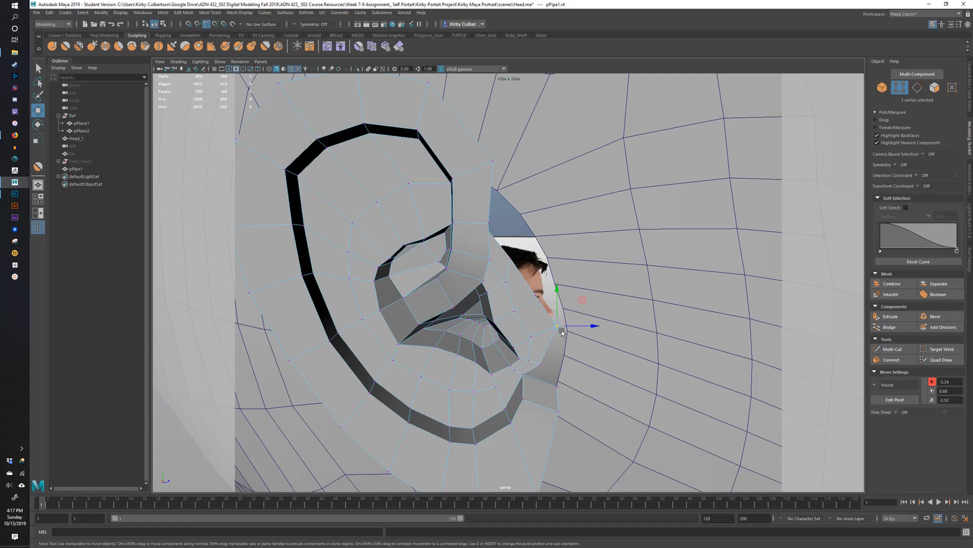
{"action": "left_click_drag", "start_coordinate": [557, 326], "coordinate": [564, 329]}
- Snap the next vertices up the front edge of pPipe1 onto the adjoining vertices of the head opening
{"action": "left_click", "coordinate": [530, 301]}
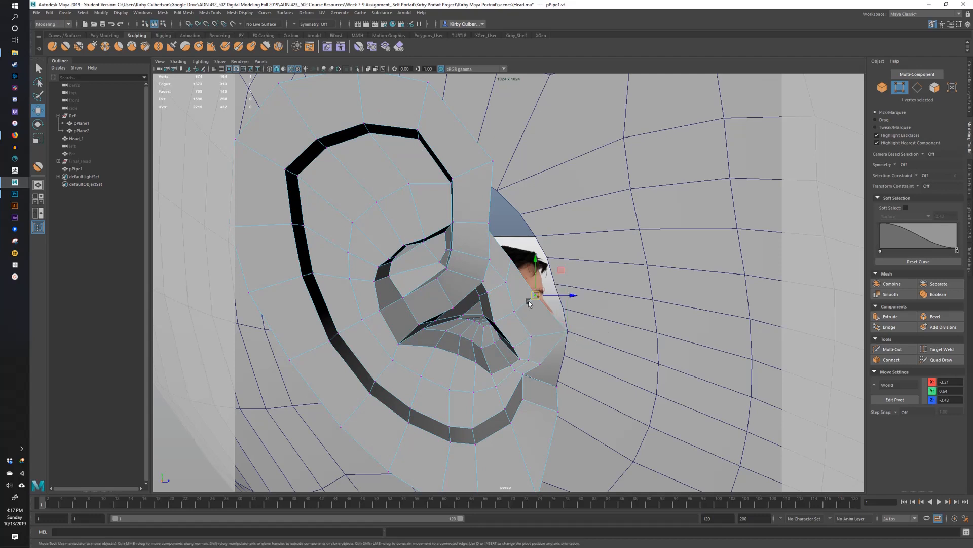
{"action": "left_click_drag", "start_coordinate": [535, 297], "coordinate": [547, 290]}
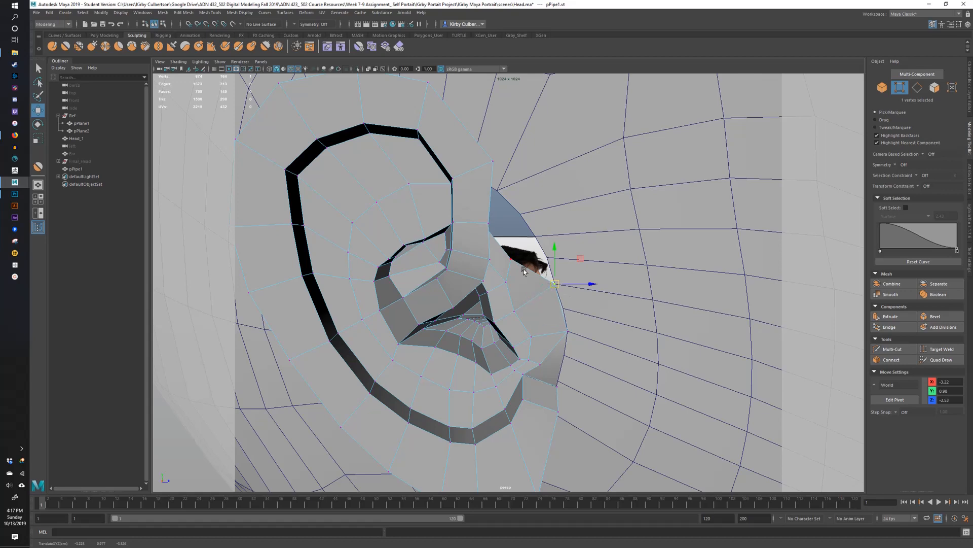
{"action": "left_click_drag", "start_coordinate": [511, 261], "coordinate": [599, 313]}
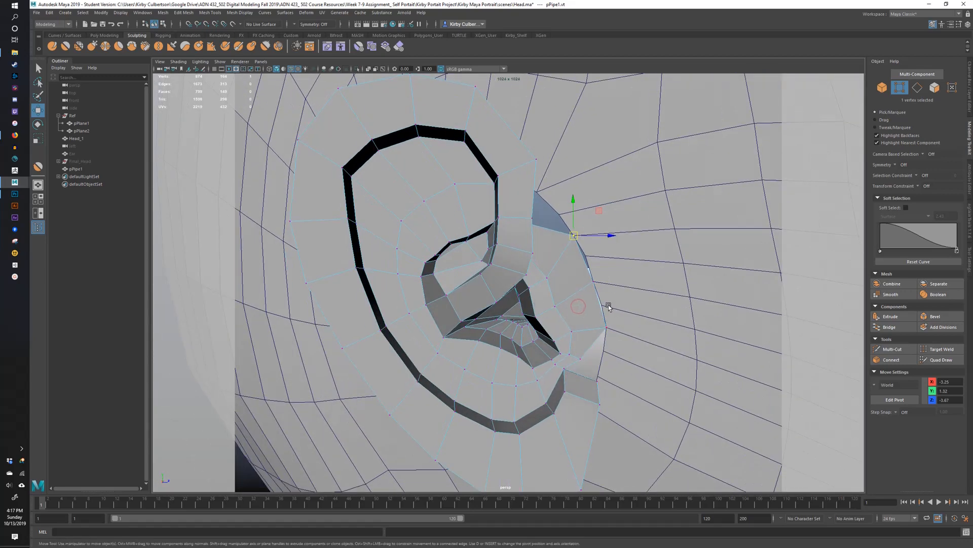
- Cut extra edges with Multi-Cut through the faces of pPipe1 between the tragus and the head opening
{"action": "right_click_drag", "start_coordinate": [583, 312], "coordinate": [641, 321], "text": "alt"}
{"action": "left_click_drag", "start_coordinate": [641, 322], "coordinate": [549, 332], "text": "alt"}
{"action": "right_click_drag", "start_coordinate": [523, 274], "coordinate": [542, 260]}
{"action": "key", "text": "q"}
{"action": "left_click", "coordinate": [892, 349]}
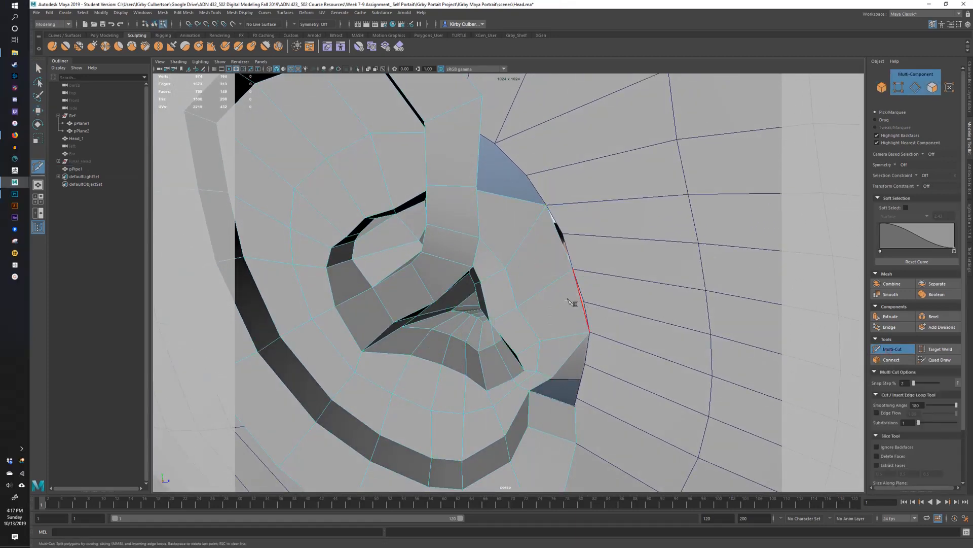
{"action": "left_click", "coordinate": [582, 303]}
{"action": "left_click", "coordinate": [554, 309]}
{"action": "left_click", "coordinate": [537, 261]}
{"action": "left_click", "coordinate": [506, 268]}
{"action": "key", "text": "q"}
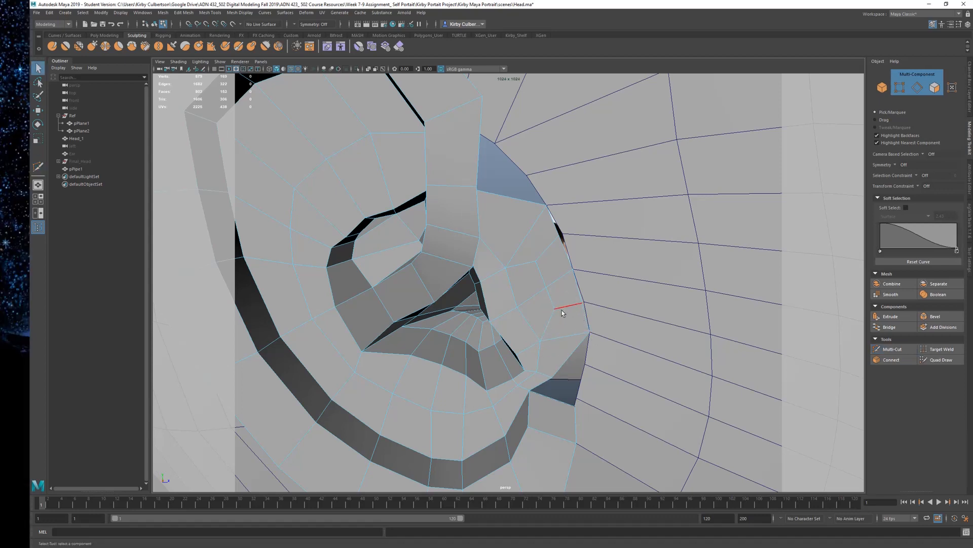
- Check the newly divided faces in front of the ear canal one by one in face mode
{"action": "right_click_drag", "start_coordinate": [562, 309], "coordinate": [564, 327]}
{"action": "left_click", "coordinate": [570, 321]}
{"action": "left_click", "coordinate": [567, 293]}
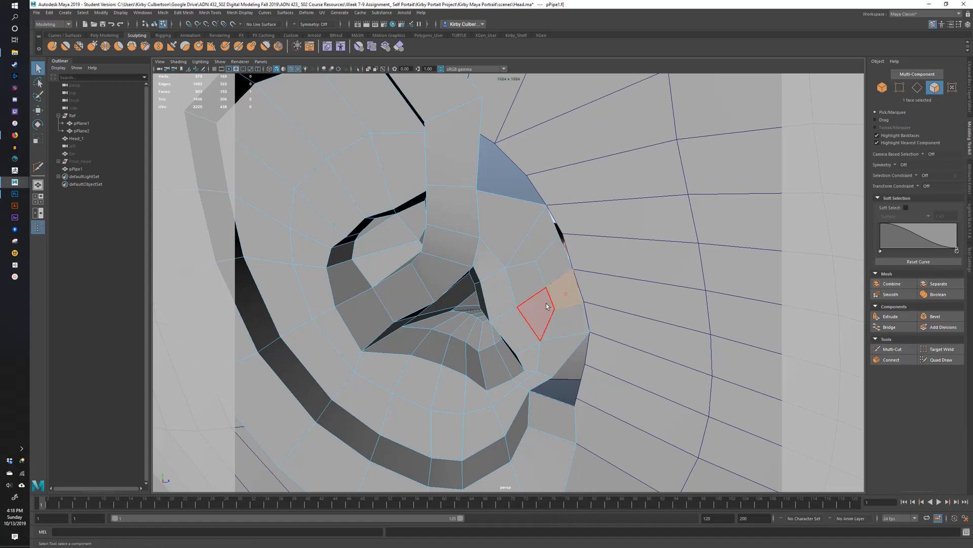
{"action": "left_click", "coordinate": [544, 306]}
{"action": "left_click", "coordinate": [524, 288]}
{"action": "left_click", "coordinate": [552, 271]}
{"action": "left_click", "coordinate": [538, 240]}
- Switch pPipe1 back to vertex mode and snap the new front-edge vertex onto the matching vertex of the head opening
{"action": "left_click_drag", "start_coordinate": [568, 310], "coordinate": [575, 308], "text": "alt"}
{"action": "key", "text": "F9"}
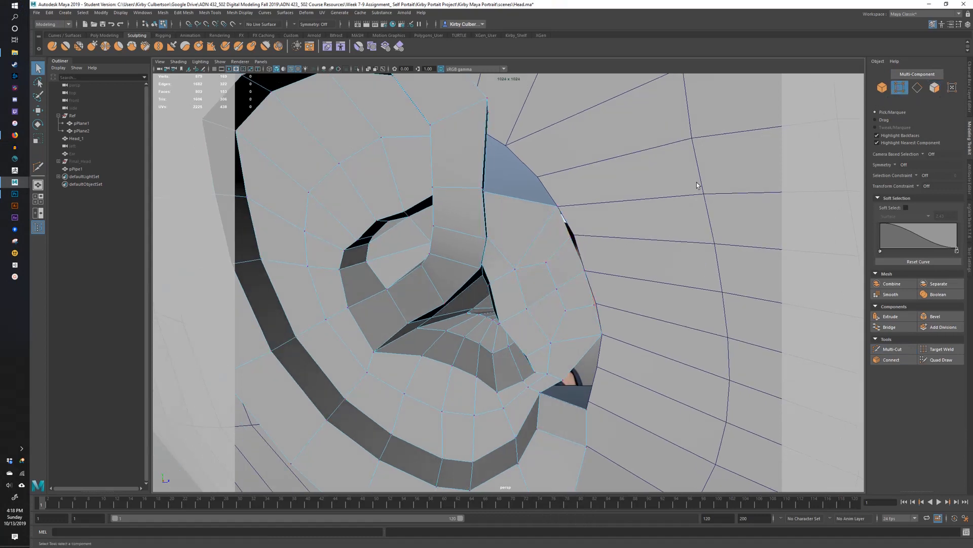
{"action": "left_click", "coordinate": [573, 238]}
{"action": "left_click_drag", "start_coordinate": [573, 239], "coordinate": [519, 244], "text": "alt"}
{"action": "key", "text": "w"}
{"action": "left_click", "coordinate": [537, 310]}
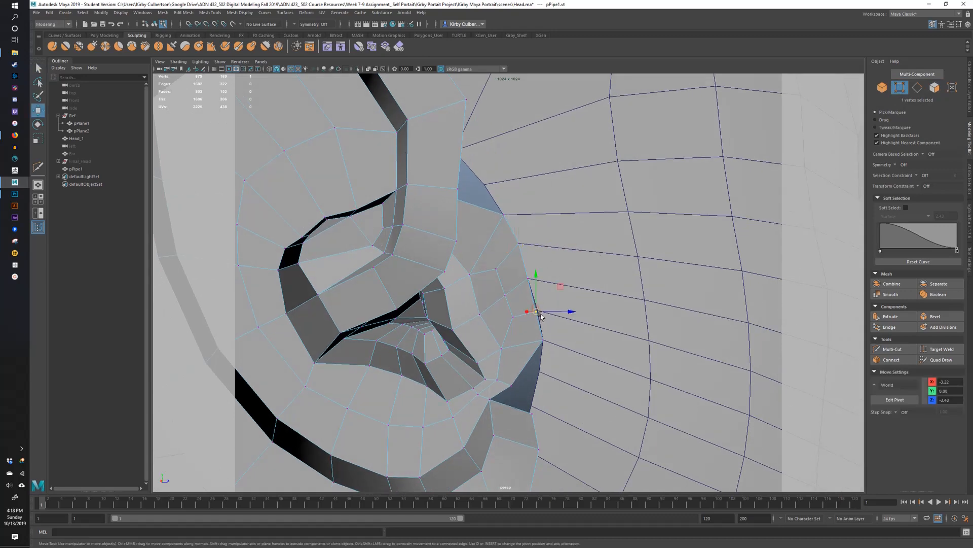
{"action": "left_click_drag", "start_coordinate": [539, 311], "coordinate": [577, 292]}
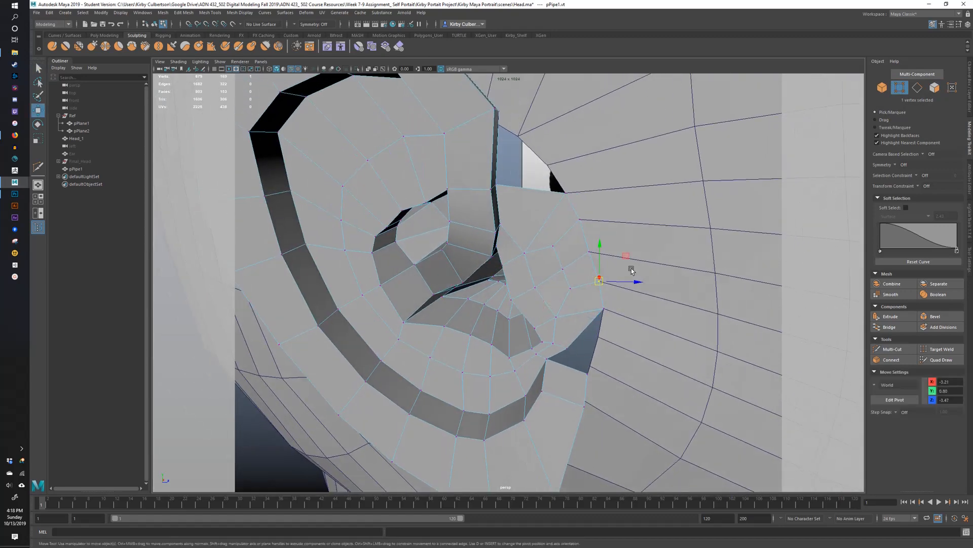
- From inside the head, snap the vertices of the ear's upper rim onto the head opening, undoing one misplaced move
{"action": "left_click_drag", "start_coordinate": [631, 270], "coordinate": [470, 311], "text": "alt"}
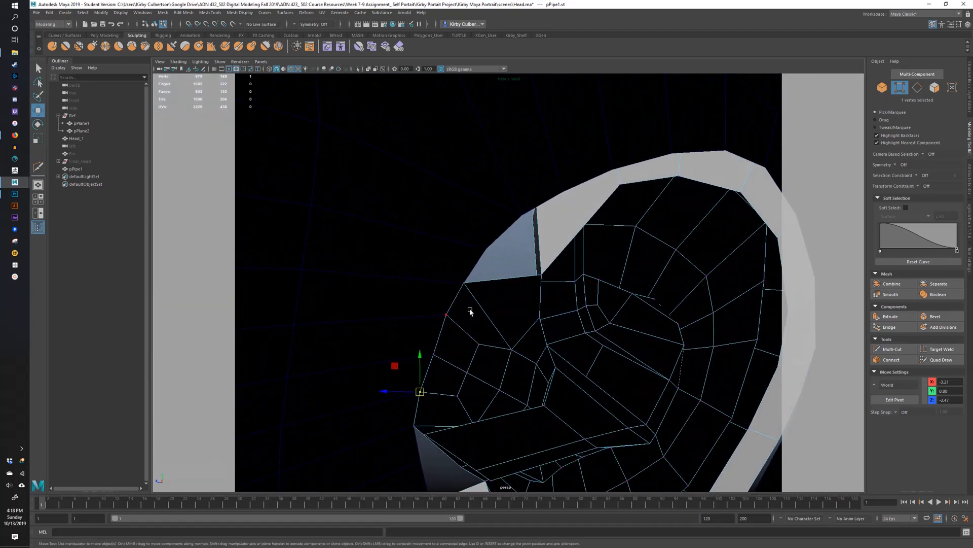
{"action": "left_click_drag", "start_coordinate": [658, 184], "coordinate": [485, 239], "text": "alt"}
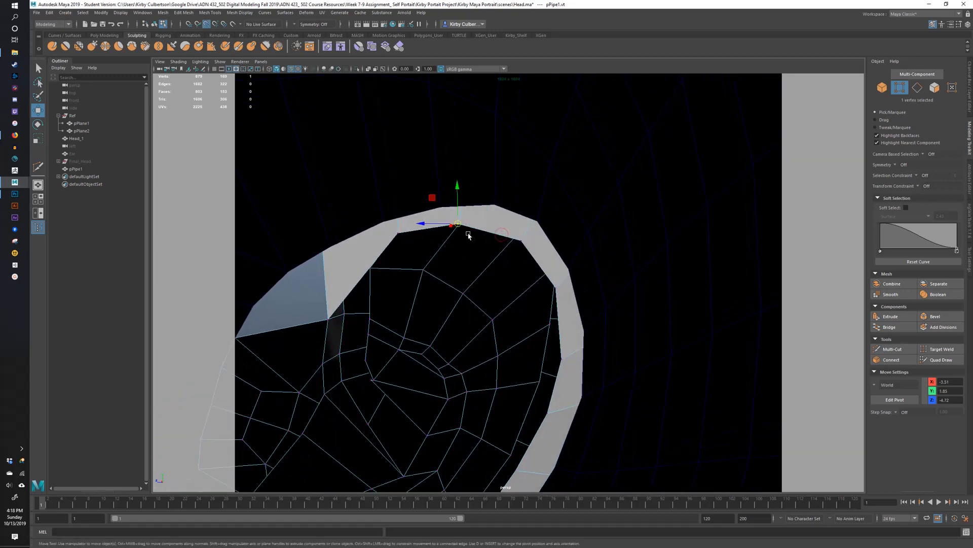
{"action": "left_click", "coordinate": [462, 228]}
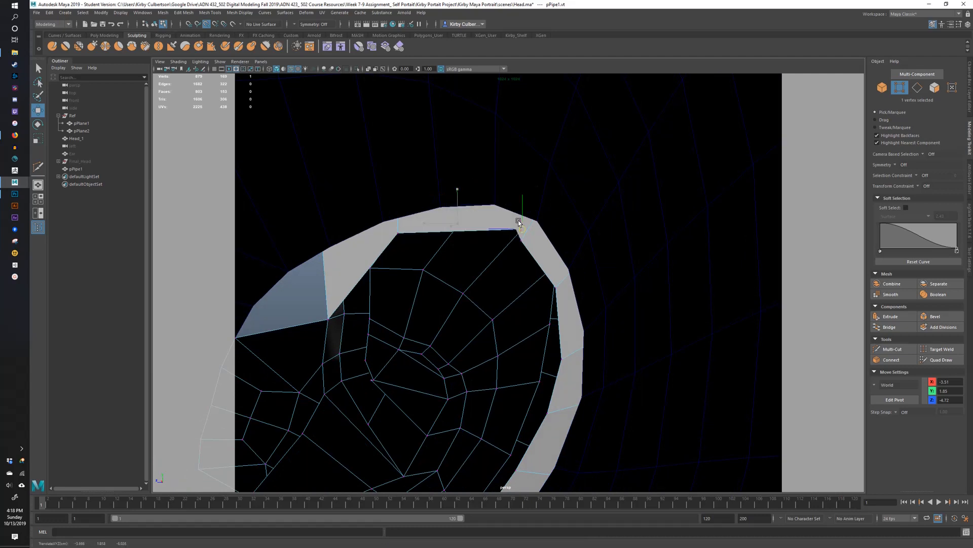
{"action": "left_click_drag", "start_coordinate": [519, 222], "coordinate": [535, 221]}
{"action": "key", "text": "ctrl+z"}
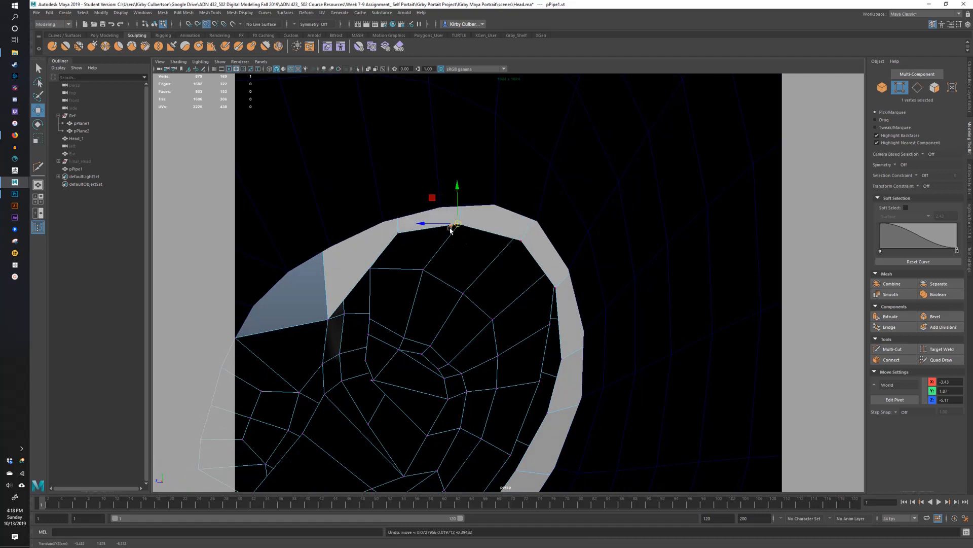
{"action": "left_click_drag", "start_coordinate": [451, 229], "coordinate": [446, 207], "text": "alt"}
{"action": "left_click", "coordinate": [449, 223]}
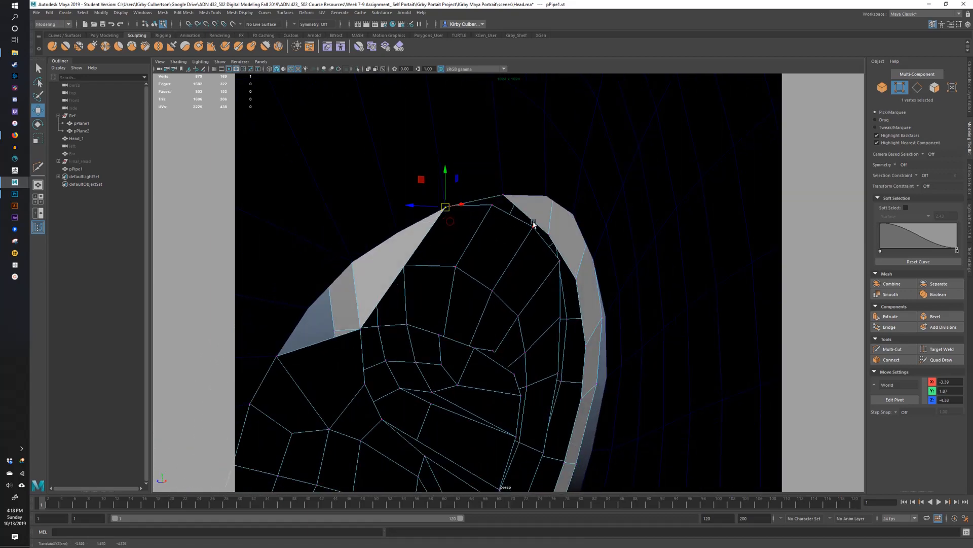
{"action": "left_click_drag", "start_coordinate": [532, 221], "coordinate": [587, 310], "text": "alt"}
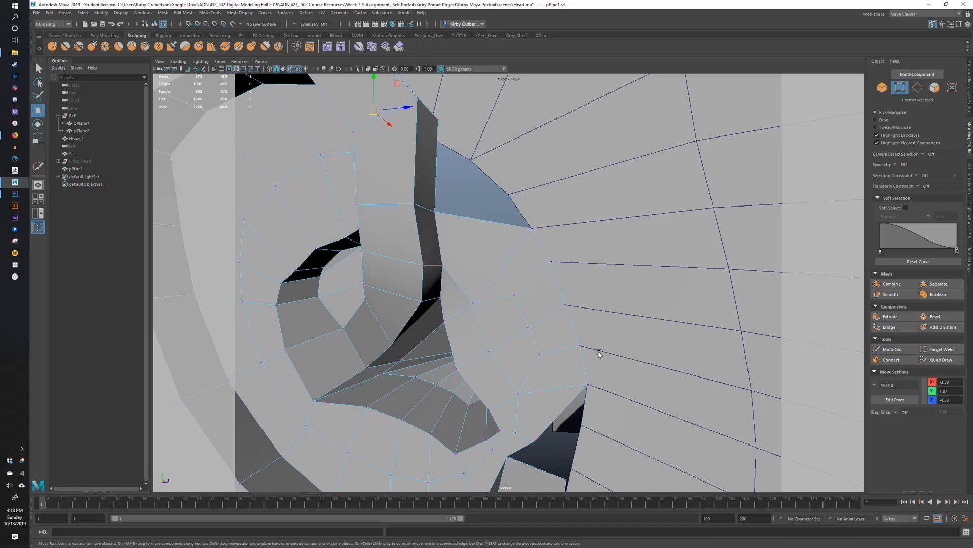
- Switch to editing the vertices of Head_1 and pick one on the upper front edge of the ear opening
{"action": "right_click_drag", "start_coordinate": [594, 349], "coordinate": [370, 301], "text": "alt"}
{"action": "left_click_drag", "start_coordinate": [371, 301], "coordinate": [411, 303], "text": "alt"}
{"action": "key", "text": "q"}
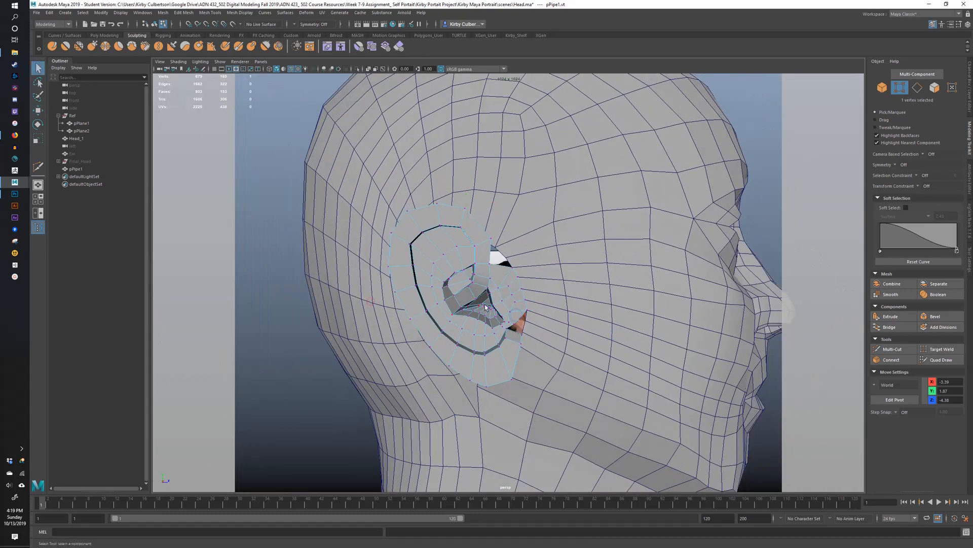
{"action": "right_click", "coordinate": [504, 289]}
{"action": "right_click_drag", "start_coordinate": [504, 289], "coordinate": [526, 275]}
{"action": "scroll", "coordinate": [512, 281], "scroll_direction": "down", "scroll_amount": 4}
{"action": "mouse_move", "coordinate": [512, 281]}
{"action": "left_mouse_down", "text": "alt"}
{"action": "mouse_move", "coordinate": [490, 284]}
{"action": "mouse_move", "coordinate": [495, 293]}
{"action": "mouse_move", "coordinate": [527, 285]}
{"action": "mouse_move", "coordinate": [490, 295]}
{"action": "mouse_move", "coordinate": [524, 278]}
{"action": "mouse_move", "coordinate": [540, 298]}
{"action": "mouse_move", "coordinate": [686, 296]}
{"action": "mouse_move", "coordinate": [679, 305]}
{"action": "left_mouse_up", "text": "alt"}
{"action": "right_click_drag", "start_coordinate": [679, 304], "coordinate": [671, 321], "text": "alt"}
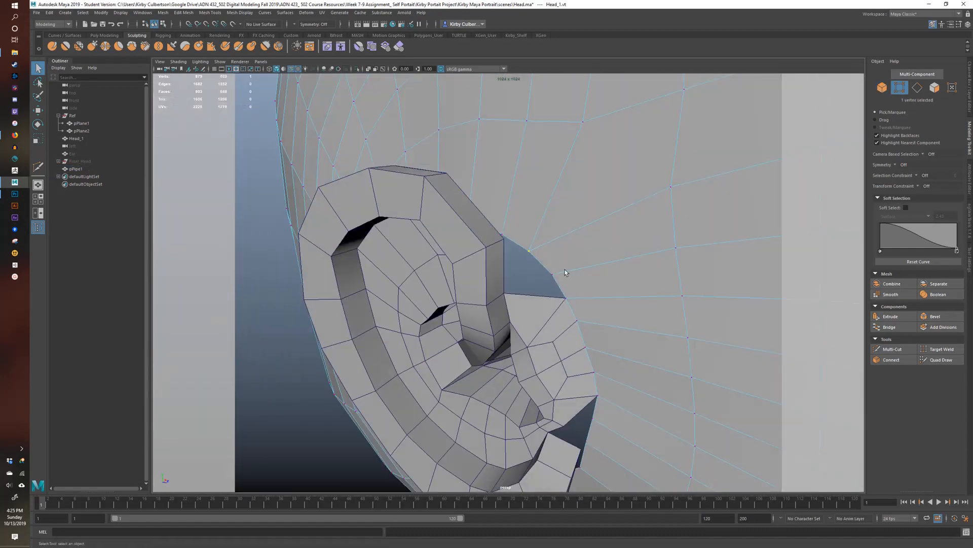
{"action": "left_click", "coordinate": [553, 279]}
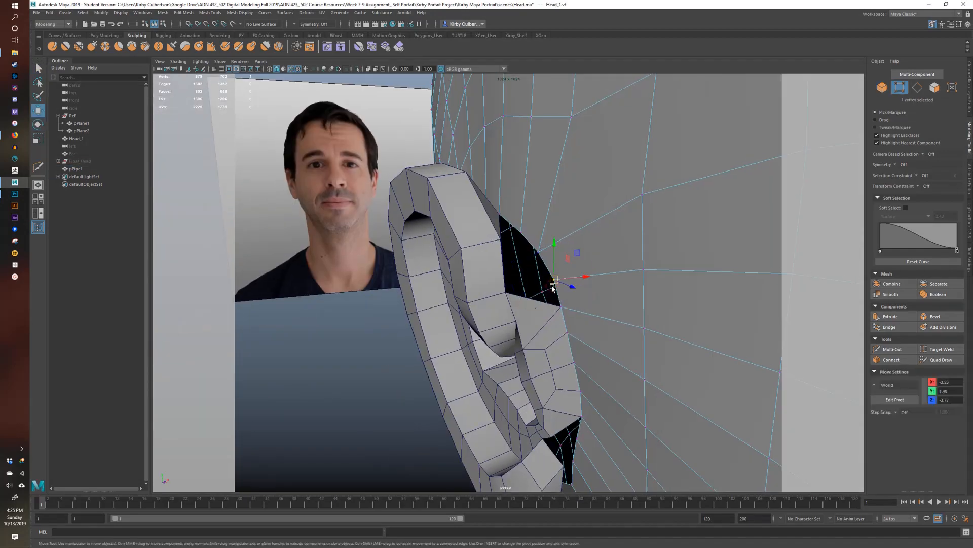
- Reposition the Head_1 vertices along the upper front edge of the opening to close the gap beside the ear
{"action": "left_click_drag", "start_coordinate": [511, 295], "coordinate": [431, 286], "text": "alt"}
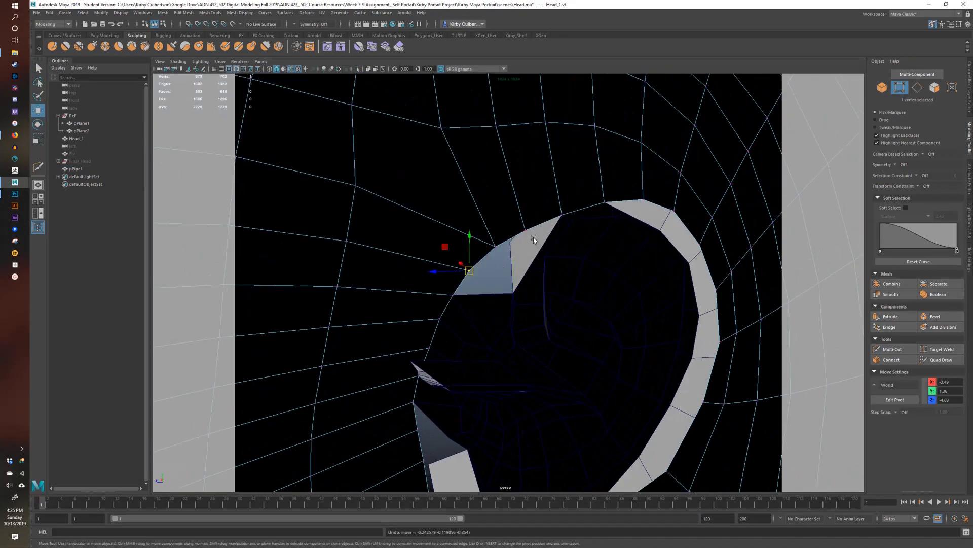
{"action": "left_click", "coordinate": [494, 247]}
{"action": "left_click_drag", "start_coordinate": [494, 247], "coordinate": [659, 292]}
{"action": "left_click", "coordinate": [555, 275]}
{"action": "left_click_drag", "start_coordinate": [589, 272], "coordinate": [626, 283]}
{"action": "left_click_drag", "start_coordinate": [550, 248], "coordinate": [550, 258]}
{"action": "left_click_drag", "start_coordinate": [580, 289], "coordinate": [583, 290]}
- Move the Head_1 vertices near the ear's top front corner onto the ear's border
{"action": "left_click_drag", "start_coordinate": [583, 290], "coordinate": [530, 297], "text": "alt"}
{"action": "left_click_drag", "start_coordinate": [570, 290], "coordinate": [551, 245]}
{"action": "left_click", "coordinate": [551, 245]}
{"action": "left_click_drag", "start_coordinate": [561, 280], "coordinate": [517, 285], "text": "alt"}
{"action": "left_click", "coordinate": [525, 276]}
{"action": "left_click_drag", "start_coordinate": [518, 284], "coordinate": [585, 320], "text": "alt"}
{"action": "left_click", "coordinate": [577, 358]}
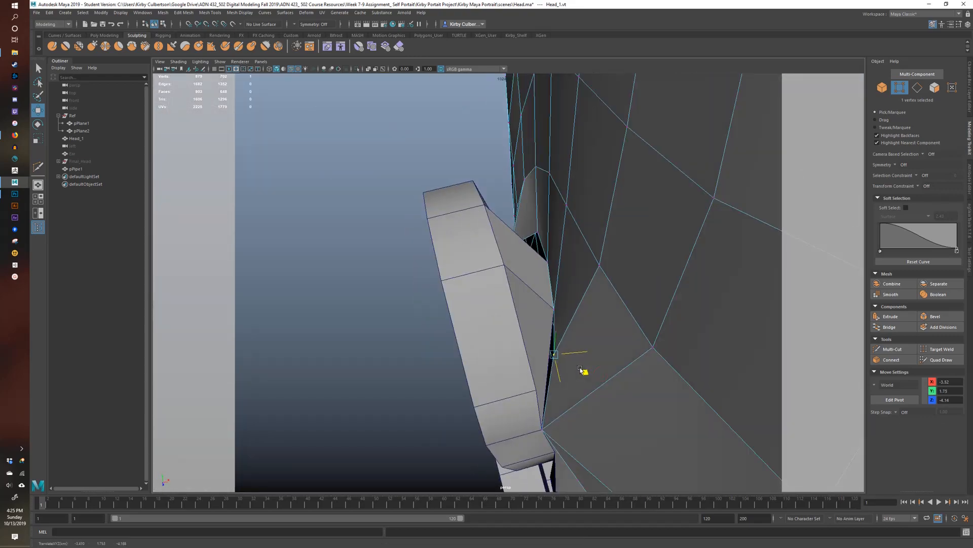
{"action": "left_click_drag", "start_coordinate": [582, 370], "coordinate": [495, 282]}
- Cut an additional line of edges with Multi-Cut down the back side of pPipe1 between its rim and the head
{"action": "left_click_drag", "start_coordinate": [373, 225], "coordinate": [594, 269], "text": "alt"}
{"action": "left_click_drag", "start_coordinate": [594, 268], "coordinate": [558, 309], "text": "alt"}
{"action": "left_click", "coordinate": [541, 334]}
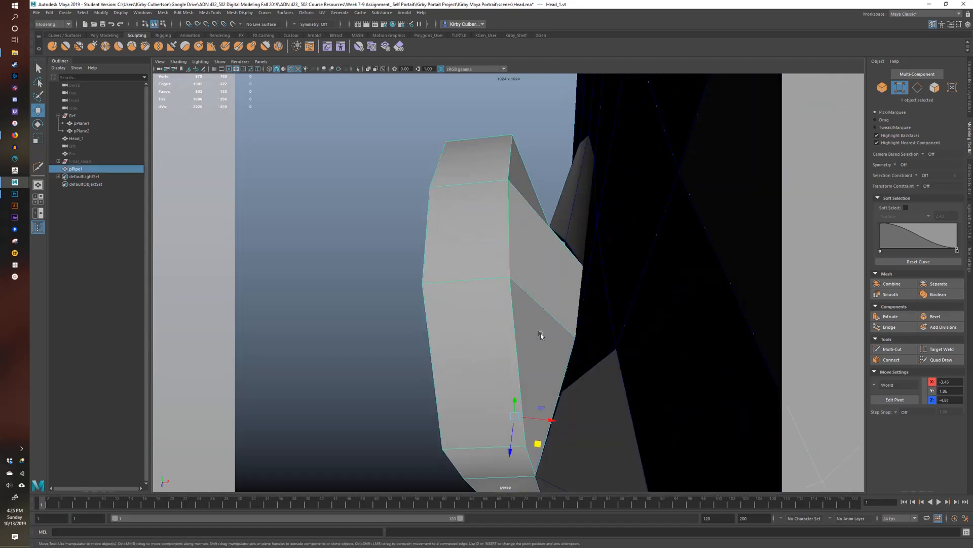
{"action": "left_click", "coordinate": [893, 349]}
{"action": "left_click_drag", "start_coordinate": [547, 365], "coordinate": [565, 318], "text": "alt"}
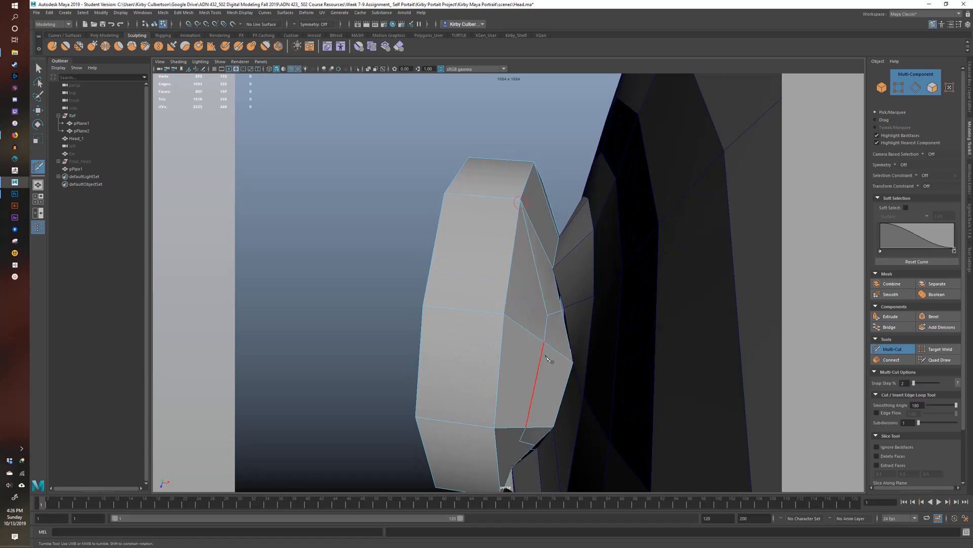
{"action": "left_click_drag", "start_coordinate": [573, 396], "coordinate": [514, 337], "text": "alt"}
{"action": "left_click_drag", "start_coordinate": [535, 370], "coordinate": [461, 250], "text": "alt"}
{"action": "key", "text": "q"}
{"action": "right_click_drag", "start_coordinate": [461, 253], "coordinate": [490, 246]}
- Select Head_1 in vertex mode and snap its opening vertices behind the upper ear onto the ear's back edge
{"action": "left_click_drag", "start_coordinate": [476, 253], "coordinate": [708, 271], "text": "alt"}
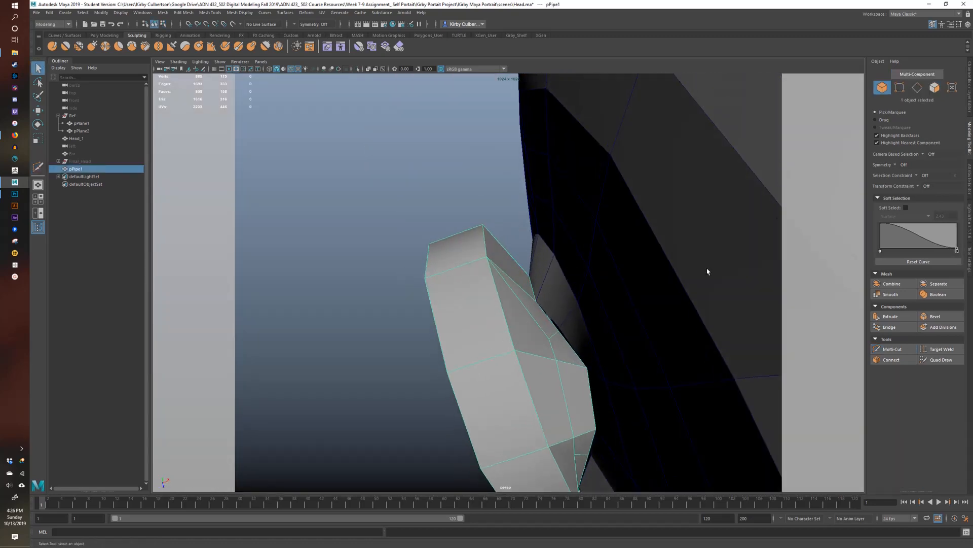
{"action": "left_click", "coordinate": [603, 378]}
{"action": "left_click_drag", "start_coordinate": [629, 373], "coordinate": [547, 339], "text": "alt"}
{"action": "middle_click_drag", "start_coordinate": [548, 339], "coordinate": [611, 287], "text": "alt"}
{"action": "left_click", "coordinate": [614, 371]}
{"action": "left_click_drag", "start_coordinate": [627, 381], "coordinate": [583, 368], "text": "alt"}
{"action": "left_click", "coordinate": [603, 284]}
{"action": "key", "text": "v"}
{"action": "left_click_drag", "start_coordinate": [607, 342], "coordinate": [576, 349]}
- Snap the next Head_1 vertex along the back of the opening onto the ear's border
{"action": "middle_click_drag", "start_coordinate": [624, 269], "coordinate": [601, 290], "text": "alt"}
{"action": "double_click", "coordinate": [602, 238]}
{"action": "key", "text": "v"}
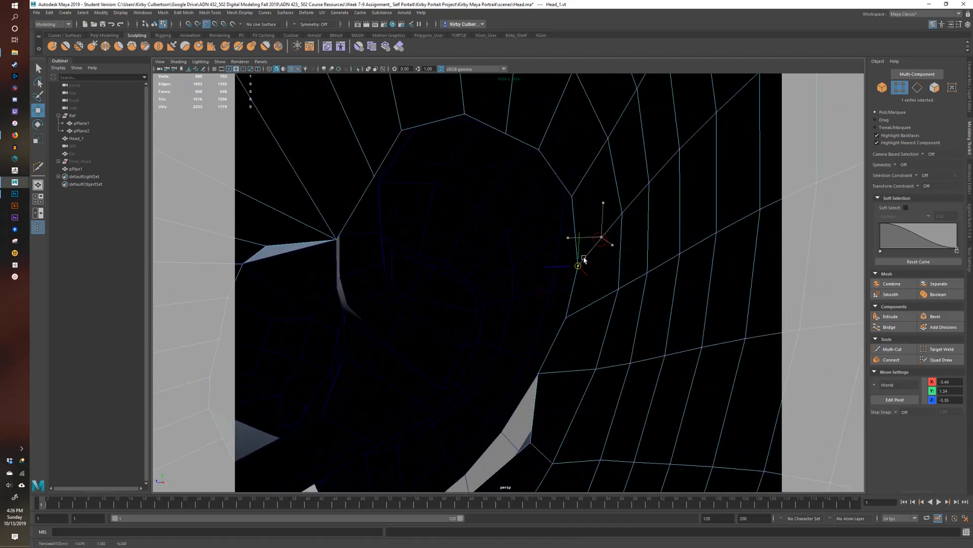
{"action": "left_click_drag", "start_coordinate": [584, 259], "coordinate": [658, 349], "text": "alt"}
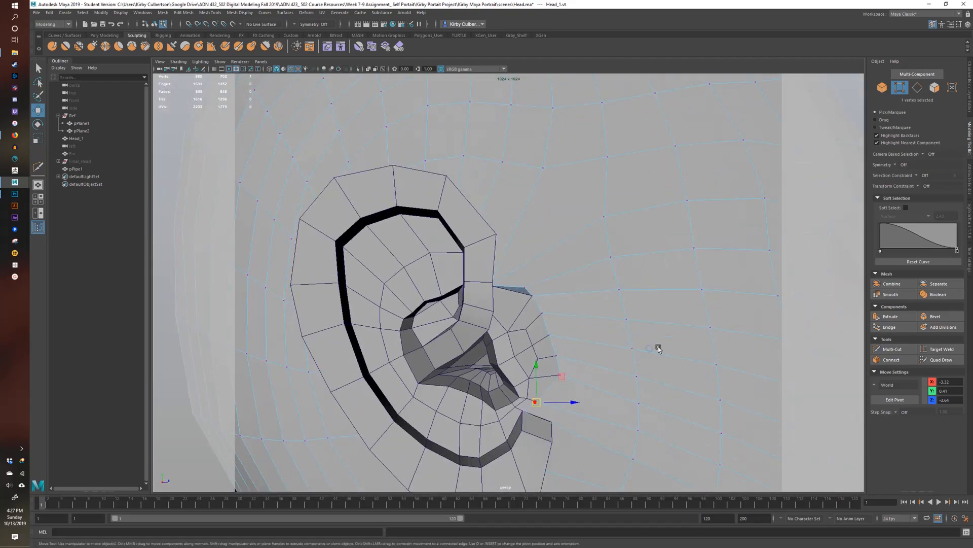
- Switch to the vertices of pPipe1 and adjust those along its lower border near the earlobe, undoing one wrong move
{"action": "right_click_drag", "start_coordinate": [658, 349], "coordinate": [517, 360], "text": "alt"}
{"action": "left_click_drag", "start_coordinate": [517, 361], "coordinate": [535, 367], "text": "alt"}
{"action": "right_click_drag", "start_coordinate": [534, 367], "coordinate": [539, 362], "text": "alt"}
{"action": "left_click_drag", "start_coordinate": [539, 362], "coordinate": [483, 289], "text": "alt"}
{"action": "left_click", "coordinate": [444, 284]}
{"action": "left_click", "coordinate": [444, 284]}
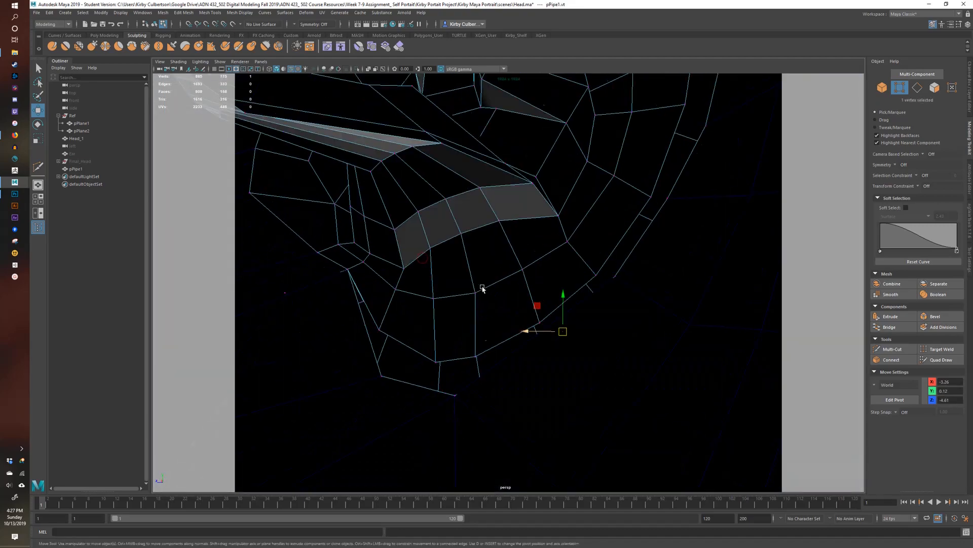
{"action": "left_click", "coordinate": [562, 304]}
{"action": "left_click_drag", "start_coordinate": [563, 304], "coordinate": [496, 345], "text": "alt"}
{"action": "key", "text": "ctrl+z"}
{"action": "left_click", "coordinate": [406, 304]}
{"action": "left_click_drag", "start_coordinate": [496, 344], "coordinate": [489, 318]}
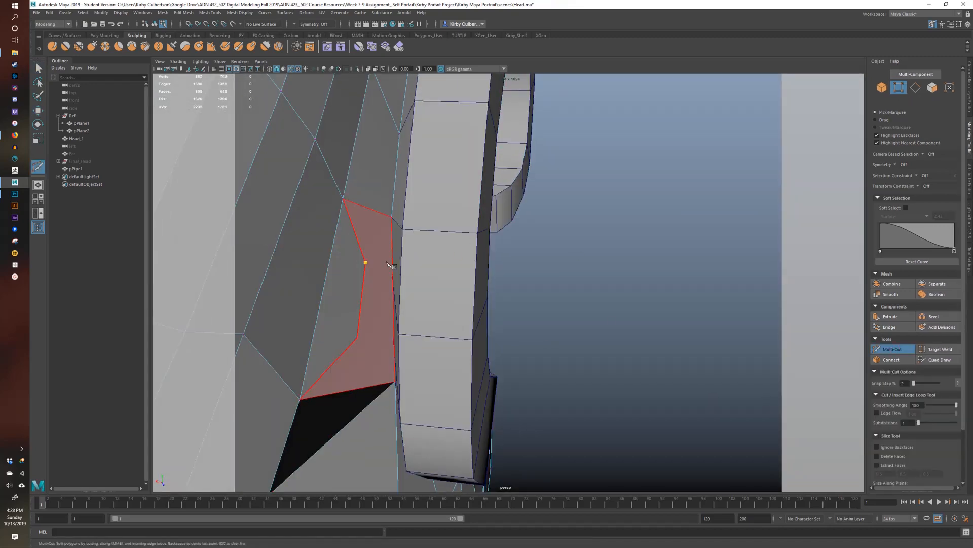
- Divide the large Head_1 face behind the earlobe with Multi-Cut edges running from the opening to the face's outer vertices
{"action": "left_click_drag", "start_coordinate": [371, 267], "coordinate": [630, 336], "text": "alt"}
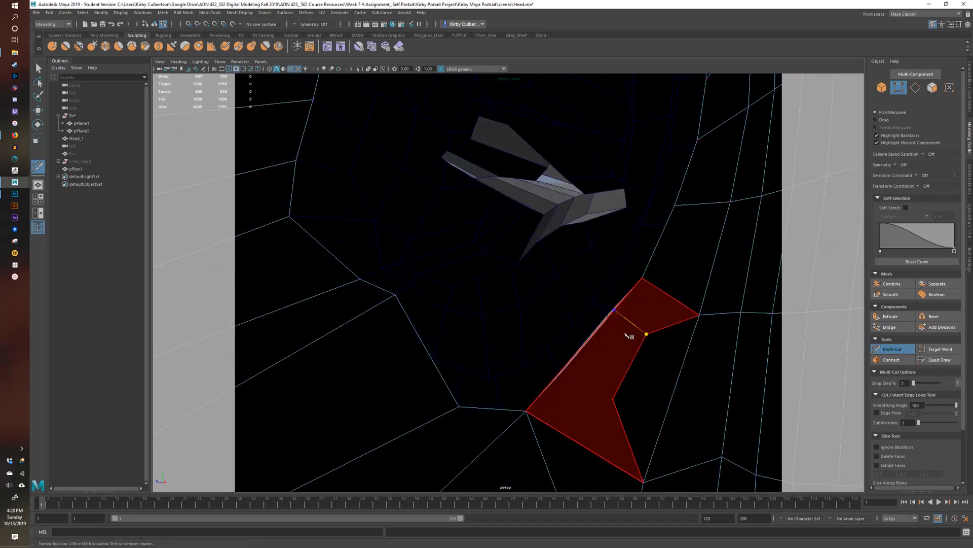
{"action": "left_click", "coordinate": [613, 399]}
{"action": "right_click", "coordinate": [613, 397]}
{"action": "key", "text": "w"}
- Snap the lower back border vertices of pPipe1 onto the edge of the head opening behind the earlobe
{"action": "left_click_drag", "start_coordinate": [613, 397], "coordinate": [535, 367], "text": "alt"}
{"action": "left_click", "coordinate": [529, 366]}
{"action": "left_click_drag", "start_coordinate": [506, 332], "coordinate": [567, 350]}
{"action": "left_click", "coordinate": [599, 302]}
{"action": "left_click", "coordinate": [552, 350], "text": "shift"}
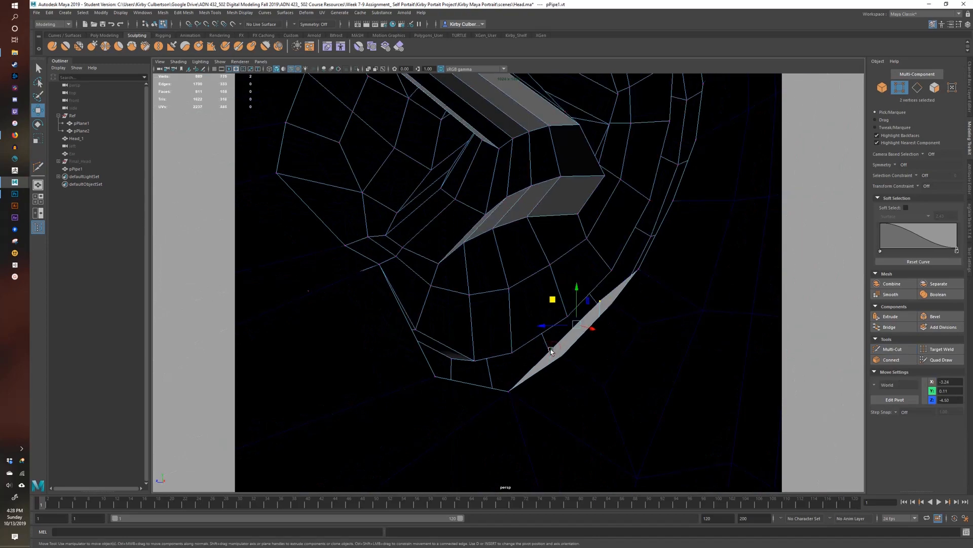
{"action": "left_click", "coordinate": [600, 304]}
{"action": "scroll", "coordinate": [593, 304], "scroll_direction": "down", "scroll_amount": 3}
{"action": "left_click_drag", "start_coordinate": [599, 303], "coordinate": [683, 336]}
- Snap the border vertices of pPipe1 in front of the tragus onto the front edge of the Head_1 opening
{"action": "scroll", "coordinate": [535, 293], "scroll_direction": "up", "scroll_amount": 4}
{"action": "scroll", "coordinate": [682, 337], "scroll_direction": "down", "scroll_amount": 4}
{"action": "scroll", "coordinate": [609, 327], "scroll_direction": "up", "scroll_amount": 4}
{"action": "left_click_drag", "start_coordinate": [507, 319], "coordinate": [613, 332], "text": "alt"}
{"action": "left_click_drag", "start_coordinate": [540, 309], "coordinate": [537, 342], "text": "alt"}
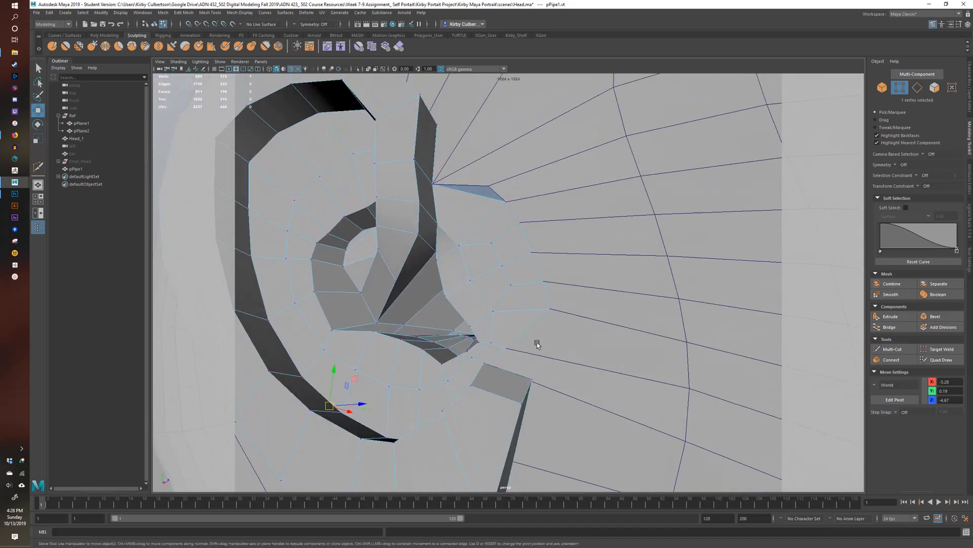
{"action": "left_click", "coordinate": [507, 200]}
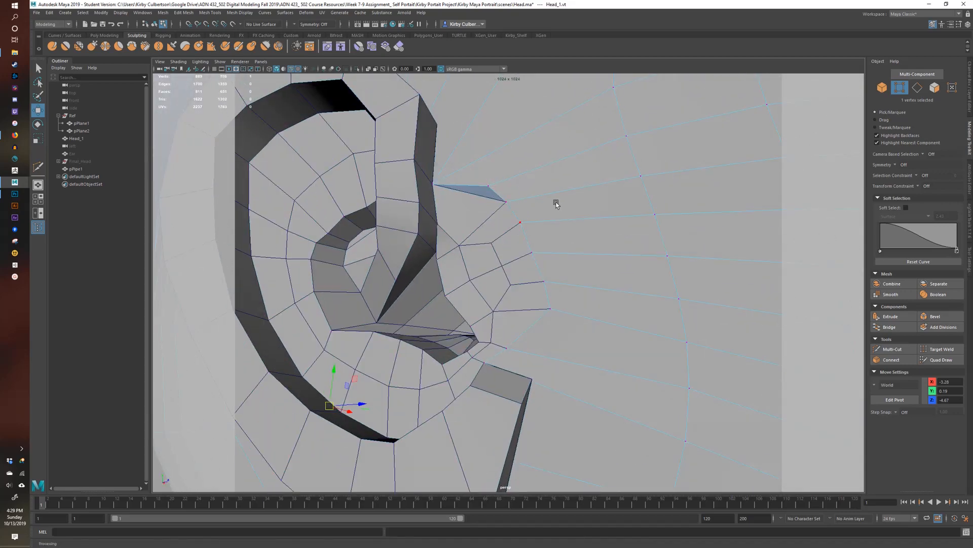
{"action": "left_click_drag", "start_coordinate": [556, 203], "coordinate": [534, 274], "text": "alt"}
{"action": "right_click_drag", "start_coordinate": [465, 270], "coordinate": [497, 258]}
{"action": "left_click_drag", "start_coordinate": [485, 284], "coordinate": [493, 280], "text": "alt"}
{"action": "left_click", "coordinate": [491, 255]}
{"action": "right_click_drag", "start_coordinate": [491, 254], "coordinate": [459, 253]}
{"action": "key", "text": "v"}
{"action": "left_click_drag", "start_coordinate": [443, 247], "coordinate": [487, 262]}
{"action": "left_click_drag", "start_coordinate": [491, 259], "coordinate": [513, 234], "text": "alt"}
{"action": "left_click", "coordinate": [462, 231]}
{"action": "key", "text": "v"}
{"action": "left_click_drag", "start_coordinate": [513, 234], "coordinate": [524, 311], "text": "alt"}
- Cut a new row of edges through the pPipe1 faces in front of the tragus with Multi-Cut, following the outer border
{"action": "key", "text": "q"}
{"action": "right_click_drag", "start_coordinate": [438, 142], "coordinate": [459, 130]}
{"action": "left_click", "coordinate": [436, 146]}
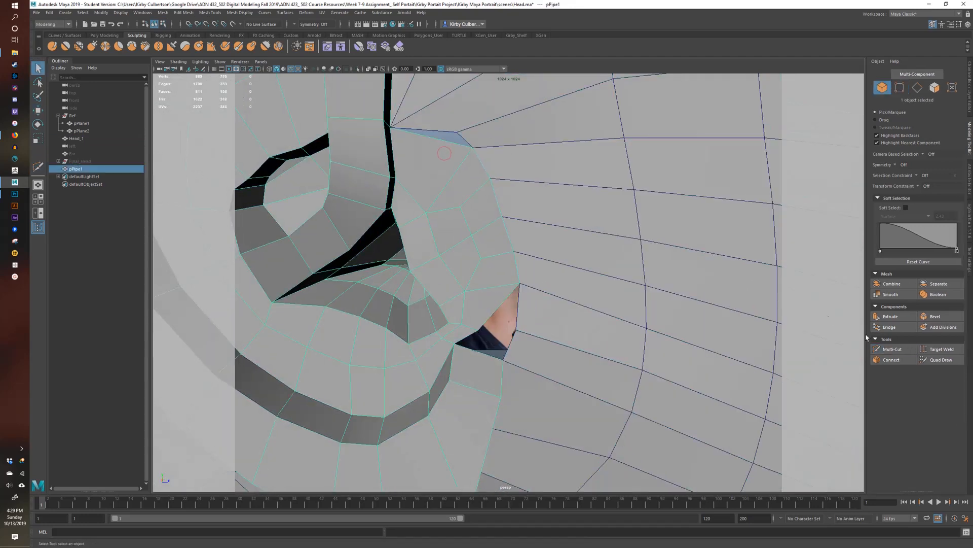
{"action": "key", "text": "ctrl+shift+x"}
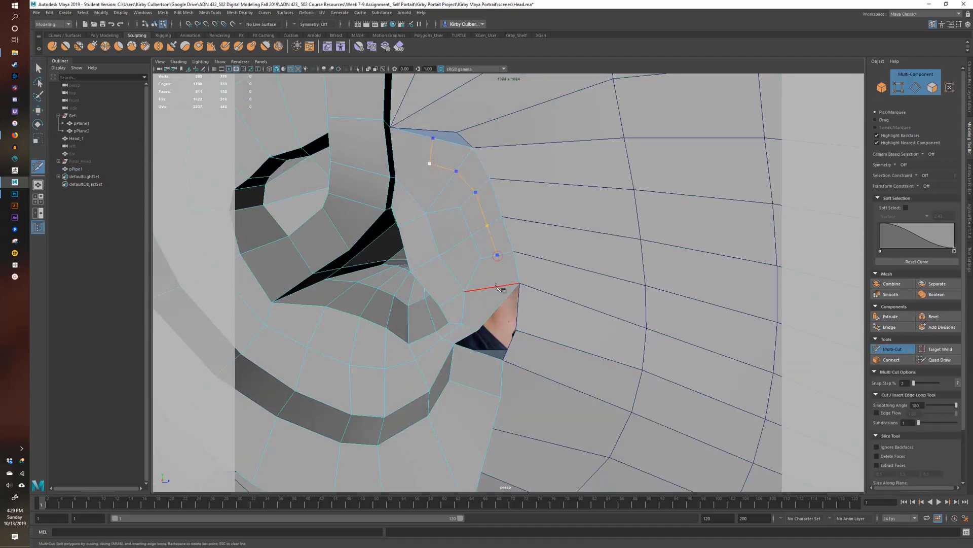
{"action": "left_click_drag", "start_coordinate": [495, 316], "coordinate": [500, 303], "text": "alt"}
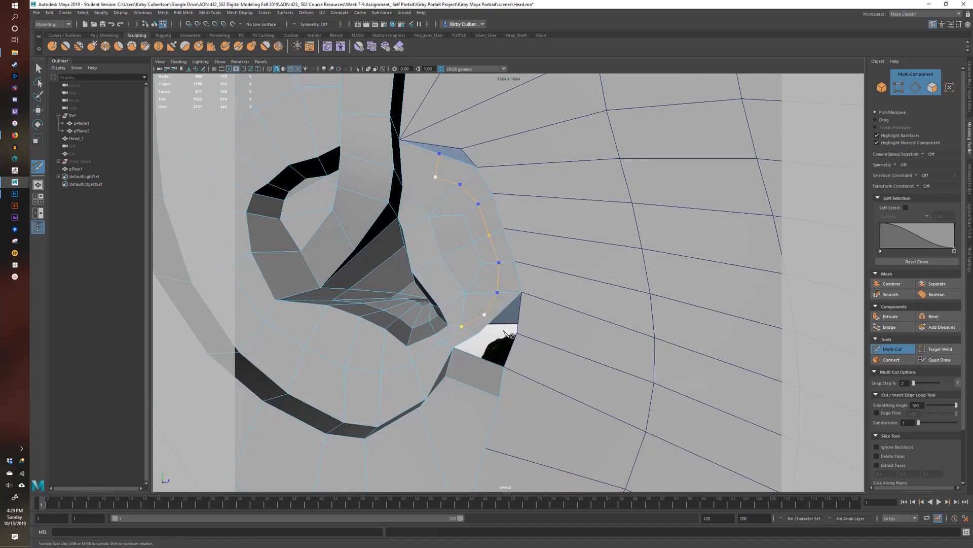
{"action": "left_click_drag", "start_coordinate": [573, 323], "coordinate": [515, 334], "text": "alt"}
{"action": "left_click_drag", "start_coordinate": [517, 336], "coordinate": [513, 384], "text": "alt"}
{"action": "left_click_drag", "start_coordinate": [447, 157], "coordinate": [484, 226], "text": "alt"}
{"action": "key", "text": "q"}
{"action": "right_click_drag", "start_coordinate": [490, 284], "coordinate": [525, 273]}
{"action": "left_click", "coordinate": [892, 348]}
{"action": "right_click", "coordinate": [502, 218]}
- Snap the pPipe1 vertex at the upper end of the new cut onto the edge of the Head_1 opening
{"action": "left_click_drag", "start_coordinate": [616, 211], "coordinate": [608, 224], "text": "alt"}
{"action": "right_click_drag", "start_coordinate": [608, 224], "coordinate": [565, 224]}
{"action": "key", "text": "w"}
{"action": "left_click", "coordinate": [459, 216]}
{"action": "key", "text": "v"}
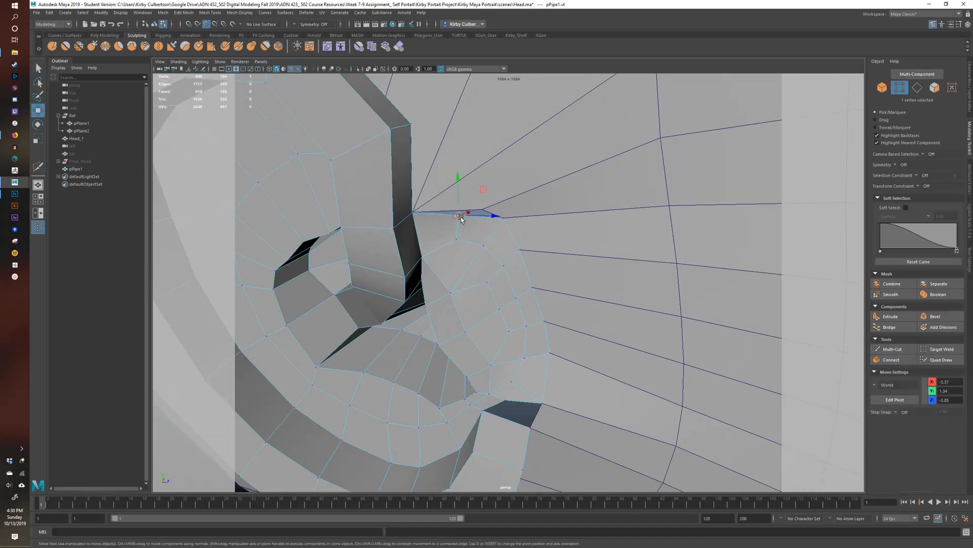
- Extrude the pPipe1 border edge below the tragus and move its vertices to fill the gap to the head opening
{"action": "left_click_drag", "start_coordinate": [549, 416], "coordinate": [543, 320], "text": "alt"}
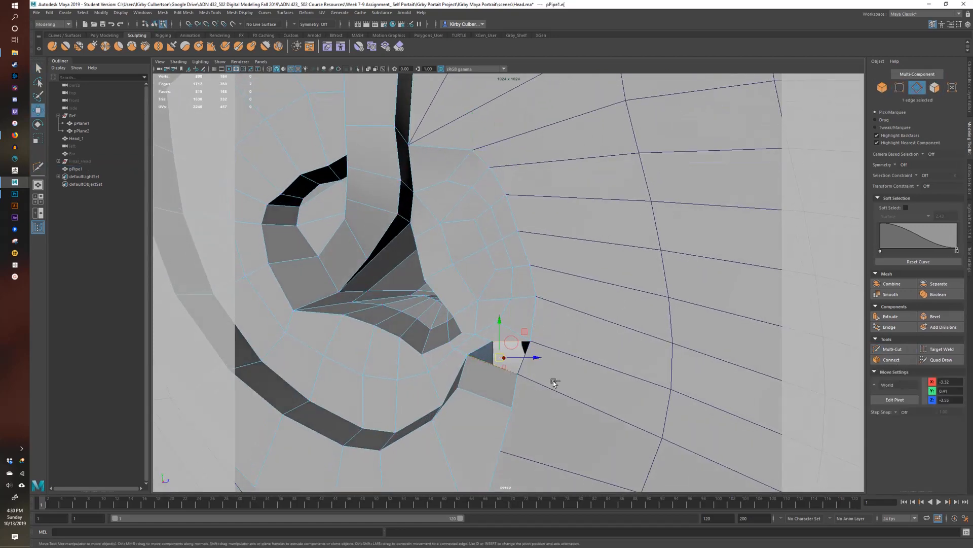
{"action": "mouse_move", "coordinate": [555, 383]}
{"action": "left_mouse_down", "text": "alt"}
{"action": "mouse_move", "coordinate": [637, 369]}
{"action": "mouse_move", "coordinate": [378, 373]}
{"action": "mouse_move", "coordinate": [543, 393]}
{"action": "mouse_move", "coordinate": [332, 372]}
{"action": "mouse_move", "coordinate": [546, 370]}
{"action": "left_mouse_up", "text": "alt"}
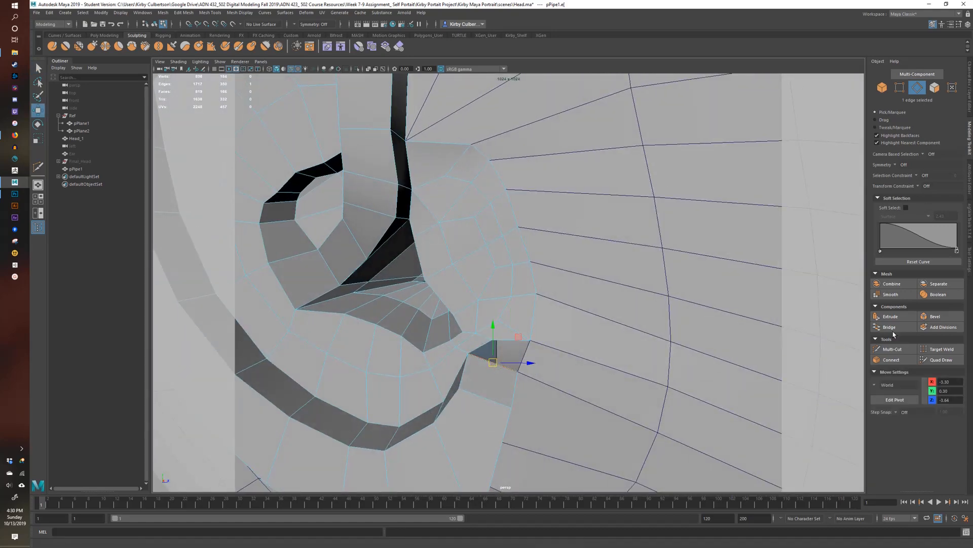
{"action": "mouse_move", "coordinate": [552, 305]}
{"action": "left_mouse_down", "text": "alt"}
{"action": "mouse_move", "coordinate": [530, 326]}
{"action": "mouse_move", "coordinate": [541, 315]}
{"action": "left_mouse_up", "text": "alt"}
{"action": "left_click", "coordinate": [900, 87]}
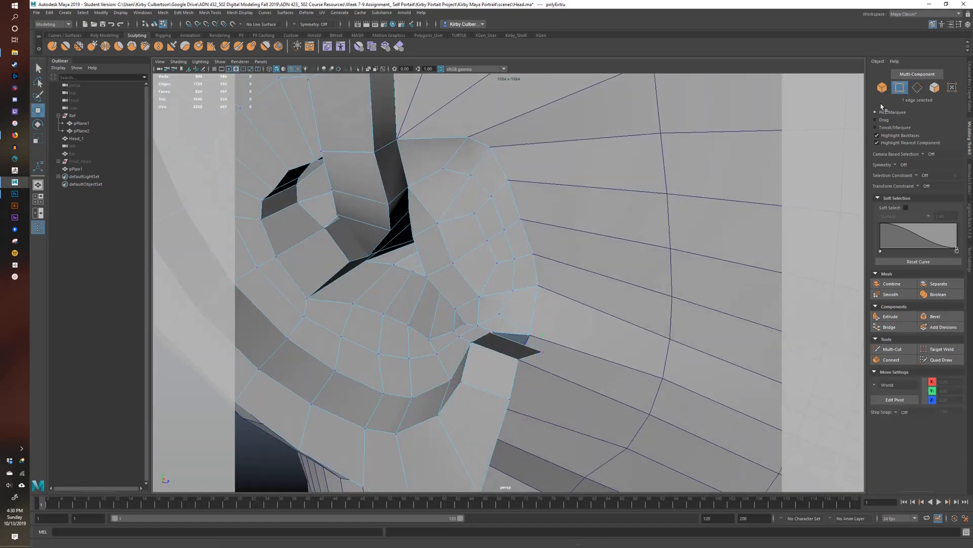
{"action": "mouse_move", "coordinate": [538, 355]}
{"action": "left_mouse_down", "text": "alt"}
{"action": "mouse_move", "coordinate": [522, 330]}
{"action": "mouse_move", "coordinate": [326, 321]}
{"action": "mouse_move", "coordinate": [517, 435]}
{"action": "mouse_move", "coordinate": [696, 424]}
{"action": "mouse_move", "coordinate": [644, 394]}
{"action": "mouse_move", "coordinate": [560, 397]}
{"action": "left_mouse_up", "text": "alt"}
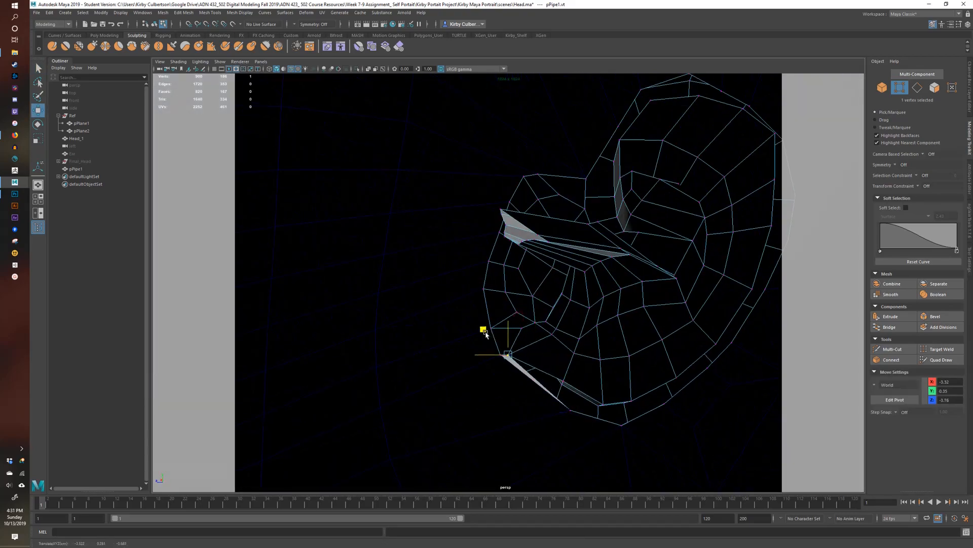
{"action": "mouse_move", "coordinate": [486, 333]}
{"action": "left_mouse_down", "text": "alt"}
{"action": "mouse_move", "coordinate": [580, 355]}
{"action": "mouse_move", "coordinate": [510, 331]}
{"action": "mouse_move", "coordinate": [426, 341]}
{"action": "mouse_move", "coordinate": [521, 343]}
{"action": "mouse_move", "coordinate": [615, 365]}
{"action": "mouse_move", "coordinate": [519, 408]}
{"action": "mouse_move", "coordinate": [497, 252]}
{"action": "left_mouse_up", "text": "alt"}
- Combine Head_1 and the ear pPipe1 into a single mesh
{"action": "left_click", "coordinate": [600, 239]}
{"action": "key", "text": "F8"}
{"action": "left_click_drag", "start_coordinate": [380, 257], "coordinate": [467, 209], "text": "alt"}
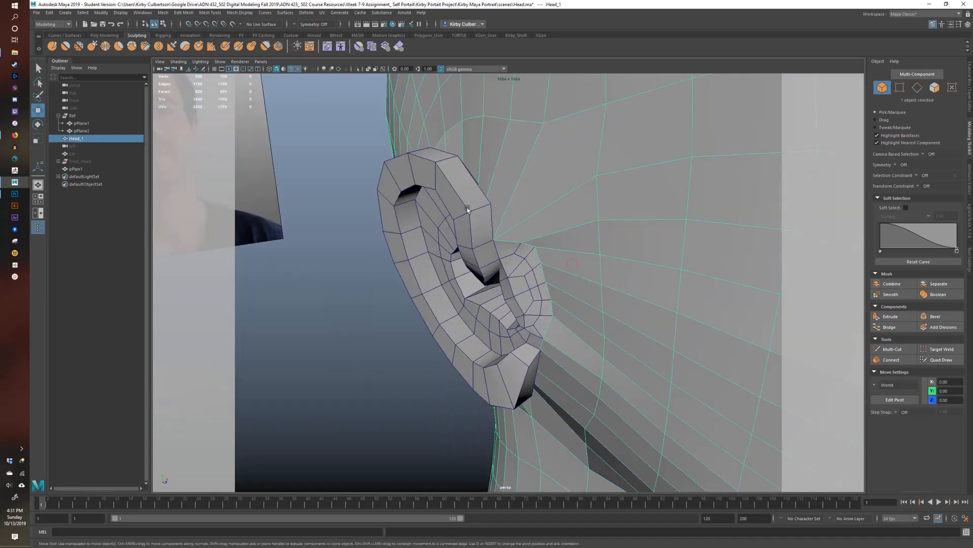
{"action": "left_click", "coordinate": [468, 208], "text": "shift"}
{"action": "right_click_drag", "start_coordinate": [483, 223], "coordinate": [442, 219]}
- Merge the overlapping vertices around the ear with a threshold of 0.0010
{"action": "right_click_drag", "start_coordinate": [442, 219], "coordinate": [341, 192], "text": "alt"}
{"action": "left_click_drag", "start_coordinate": [341, 192], "coordinate": [565, 376]}
{"action": "left_click", "coordinate": [184, 12]}
{"action": "left_click", "coordinate": [273, 92]}
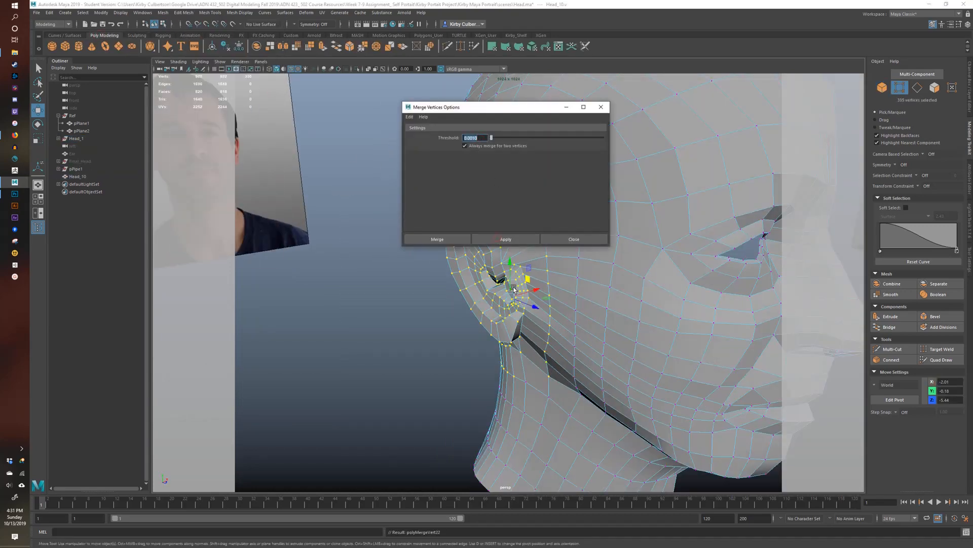
{"action": "left_click", "coordinate": [564, 240]}
- Turn on Soft Select and reshape the vertices where the upper ear meets the head, reducing the falloff radius to 1.27
{"action": "right_click_drag", "start_coordinate": [564, 240], "coordinate": [512, 244], "text": "alt"}
{"action": "left_click_drag", "start_coordinate": [512, 243], "coordinate": [534, 257], "text": "alt"}
{"action": "left_click", "coordinate": [506, 263]}
{"action": "right_click_drag", "start_coordinate": [533, 257], "coordinate": [594, 254], "text": "alt"}
{"action": "key", "text": "b"}
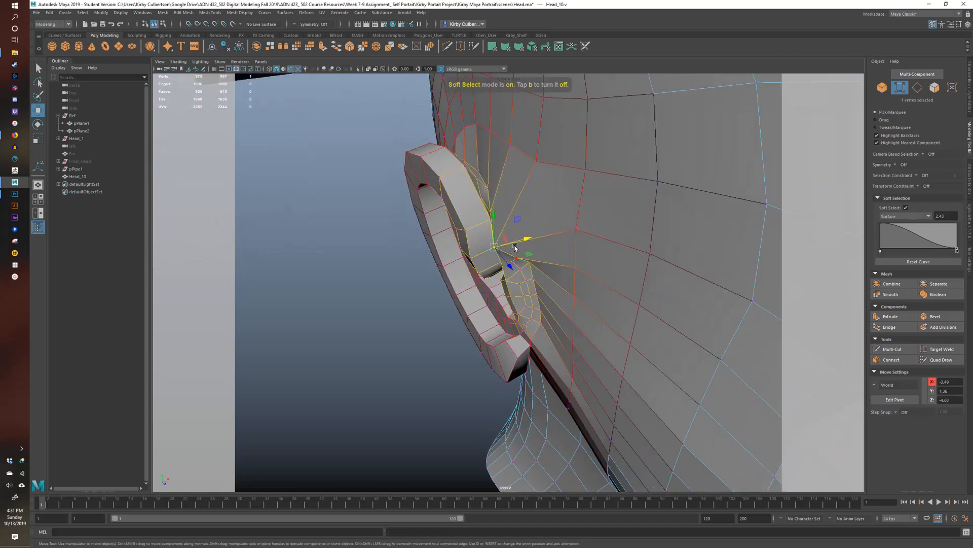
{"action": "left_click_drag", "start_coordinate": [528, 238], "coordinate": [518, 262]}
{"action": "left_click_drag", "start_coordinate": [577, 250], "coordinate": [543, 235]}
{"action": "left_click_drag", "start_coordinate": [543, 235], "coordinate": [523, 215], "text": "alt"}
{"action": "left_click_drag", "start_coordinate": [532, 169], "coordinate": [580, 150], "text": "alt"}
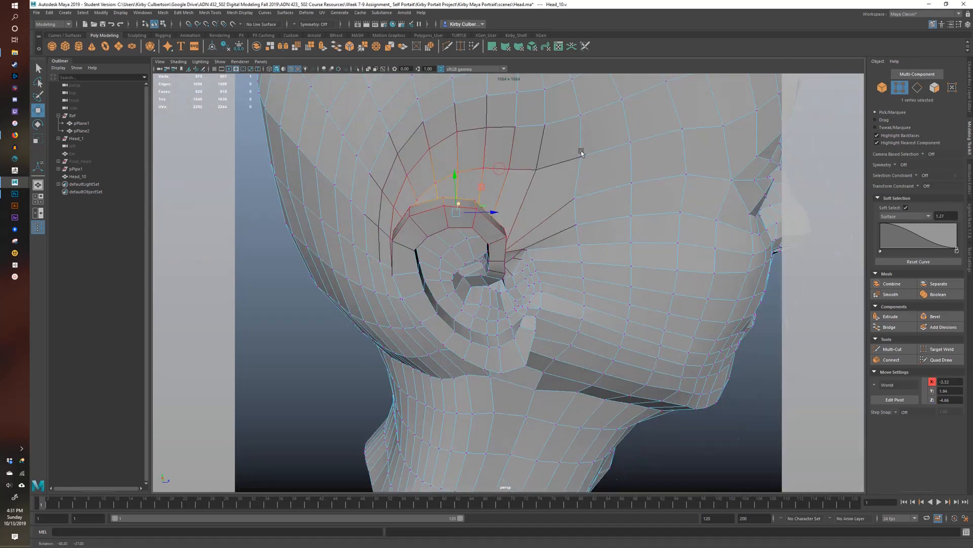
{"action": "right_click_drag", "start_coordinate": [580, 150], "coordinate": [603, 152], "text": "alt"}
{"action": "left_click", "coordinate": [580, 162]}
- Try to smooth the combined head mesh with the Smooth sculpting tool
{"action": "left_click_drag", "start_coordinate": [601, 142], "coordinate": [563, 182]}
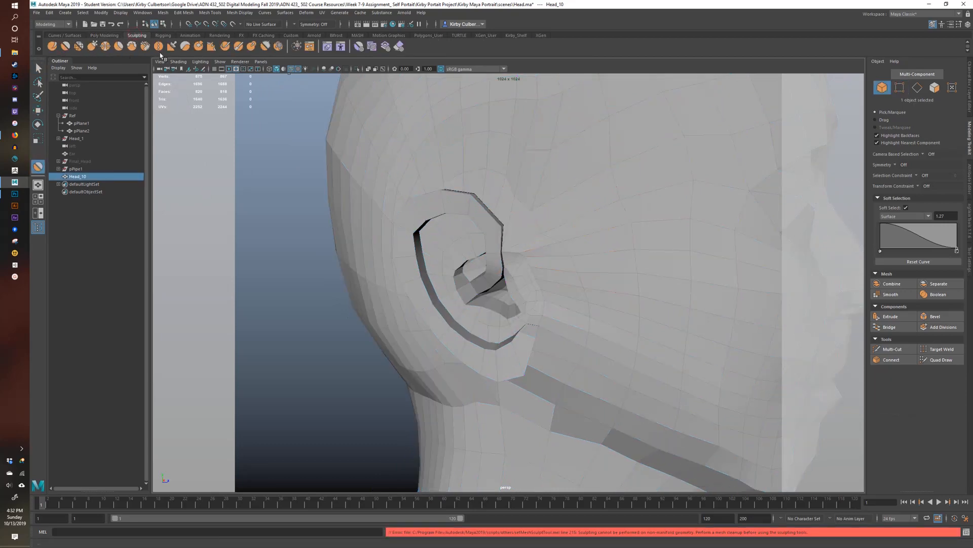
{"action": "double_click", "coordinate": [66, 48]}
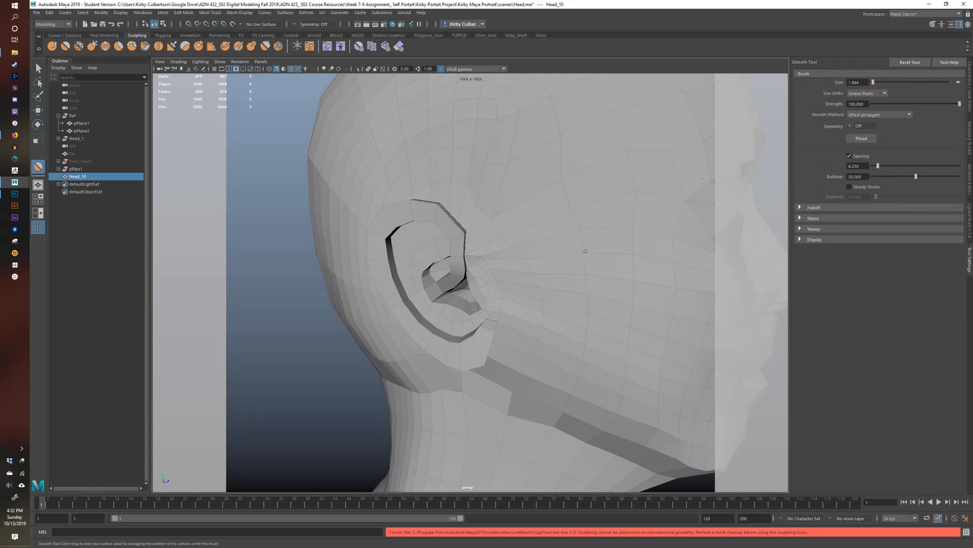
{"action": "key", "text": "q"}
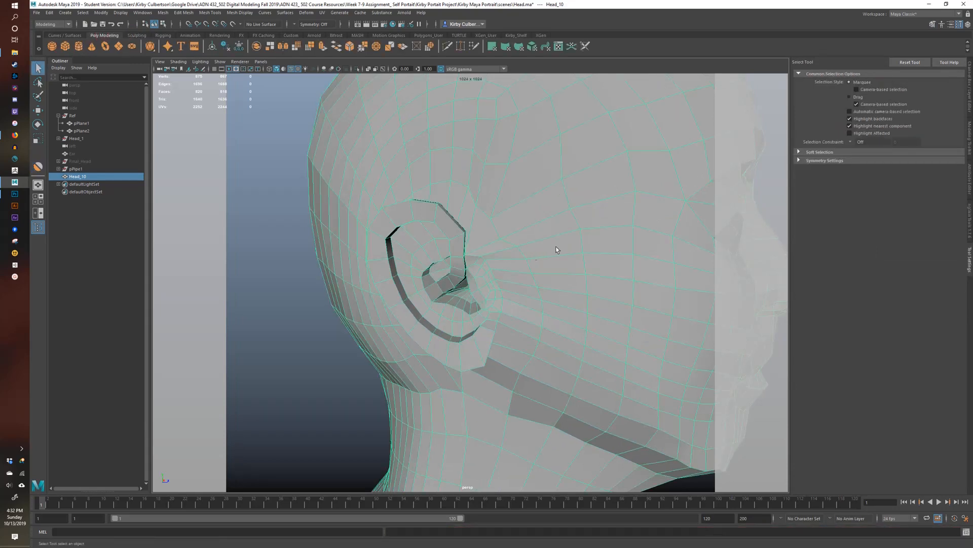
- Relax the head topology in front of and behind the ear with Quad Draw
{"action": "key", "text": "ctrl+shift+q"}
{"action": "key", "text": "space"}
{"action": "mouse_move", "coordinate": [556, 248]}
{"action": "left_mouse_down"}
{"action": "mouse_move", "coordinate": [559, 237]}
{"action": "mouse_move", "coordinate": [557, 253]}
{"action": "left_mouse_up"}
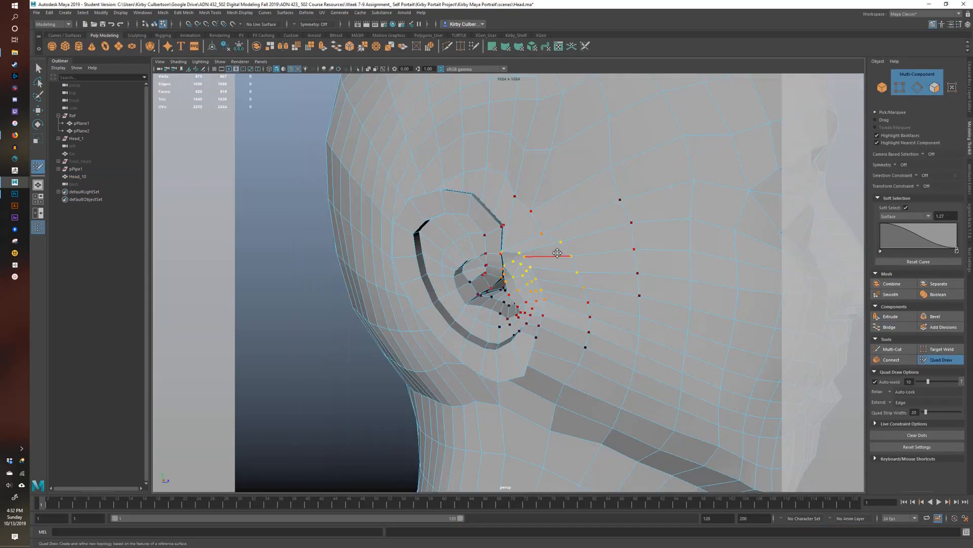
{"action": "mouse_move", "coordinate": [591, 348]}
{"action": "left_mouse_down", "text": "alt"}
{"action": "mouse_move", "coordinate": [637, 354]}
{"action": "mouse_move", "coordinate": [626, 320]}
{"action": "left_mouse_up", "text": "alt"}
{"action": "left_click_drag", "start_coordinate": [517, 103], "coordinate": [593, 147], "text": "alt"}
{"action": "right_click_drag", "start_coordinate": [593, 148], "coordinate": [488, 150], "text": "alt"}
{"action": "left_click_drag", "start_coordinate": [325, 263], "coordinate": [441, 252], "text": "alt"}
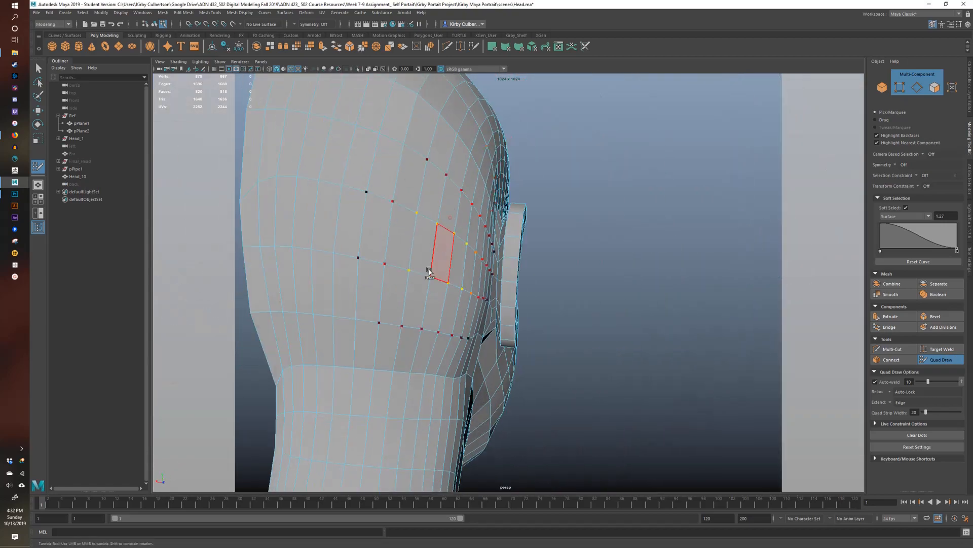
{"action": "left_click_drag", "start_coordinate": [634, 243], "coordinate": [465, 233], "text": "alt"}
- Switch to vertices and adjust the inner ear surface using soft selection with a 1.27 falloff radius
{"action": "key", "text": "w"}
{"action": "right_click_drag", "start_coordinate": [535, 195], "coordinate": [502, 195]}
{"action": "left_click_drag", "start_coordinate": [502, 203], "coordinate": [526, 239], "text": "alt"}
{"action": "left_click", "coordinate": [526, 239]}
{"action": "left_click_drag", "start_coordinate": [456, 228], "coordinate": [525, 208], "text": "alt"}
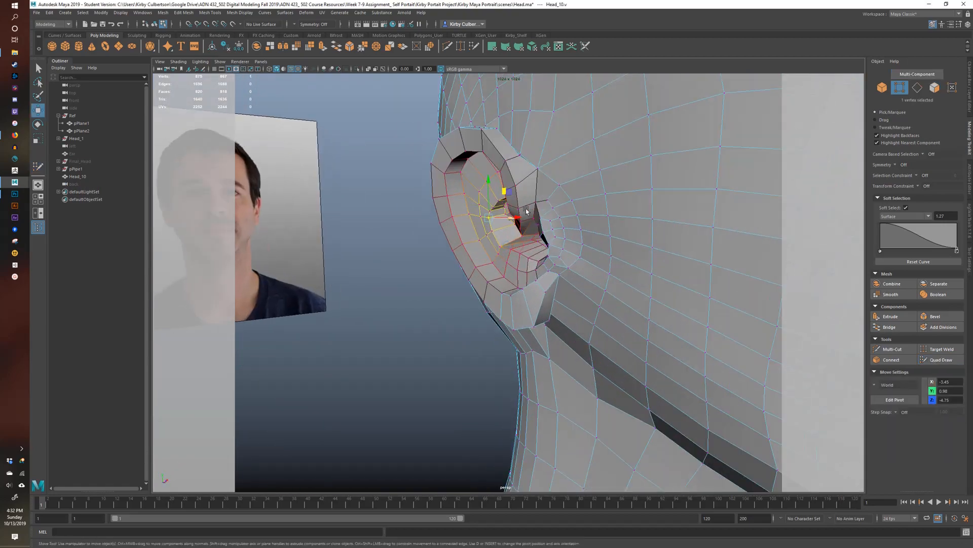
- Reduce the soft selection radius to 0.73, adjust the vertices at the front of the ear and the temple, and return to object selection
{"action": "left_click_drag", "start_coordinate": [608, 209], "coordinate": [545, 210], "text": "alt"}
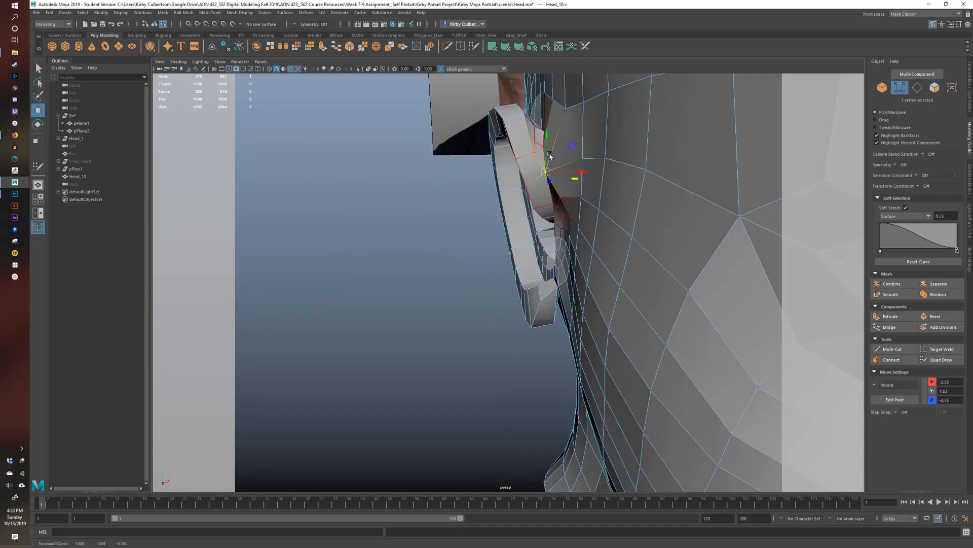
{"action": "left_click_drag", "start_coordinate": [549, 158], "coordinate": [544, 158]}
{"action": "left_click_drag", "start_coordinate": [544, 157], "coordinate": [569, 140], "text": "alt"}
{"action": "left_click_drag", "start_coordinate": [639, 132], "coordinate": [776, 147], "text": "alt"}
{"action": "right_click_drag", "start_coordinate": [710, 203], "coordinate": [512, 213], "text": "alt"}
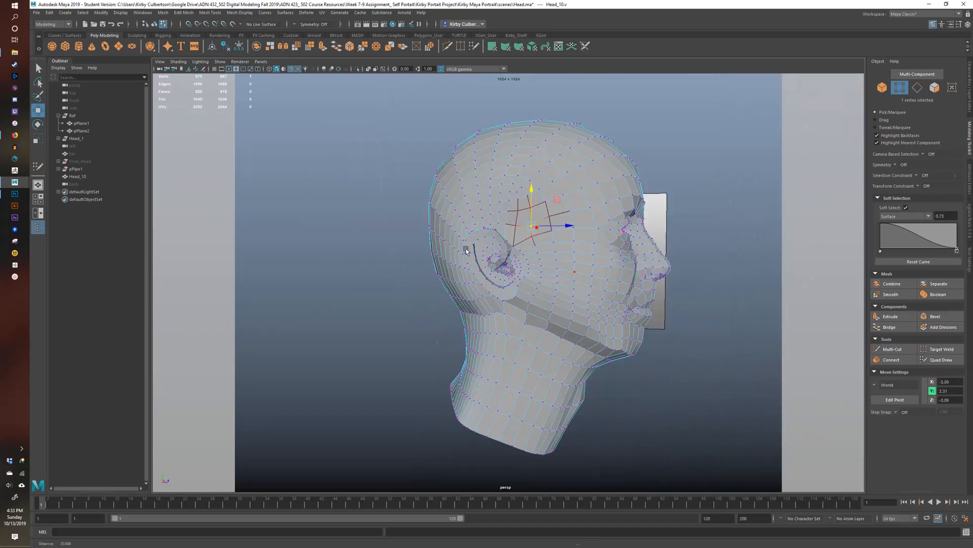
{"action": "right_click_drag", "start_coordinate": [431, 284], "coordinate": [550, 207], "text": "alt"}
{"action": "right_click_drag", "start_coordinate": [550, 207], "coordinate": [587, 189]}
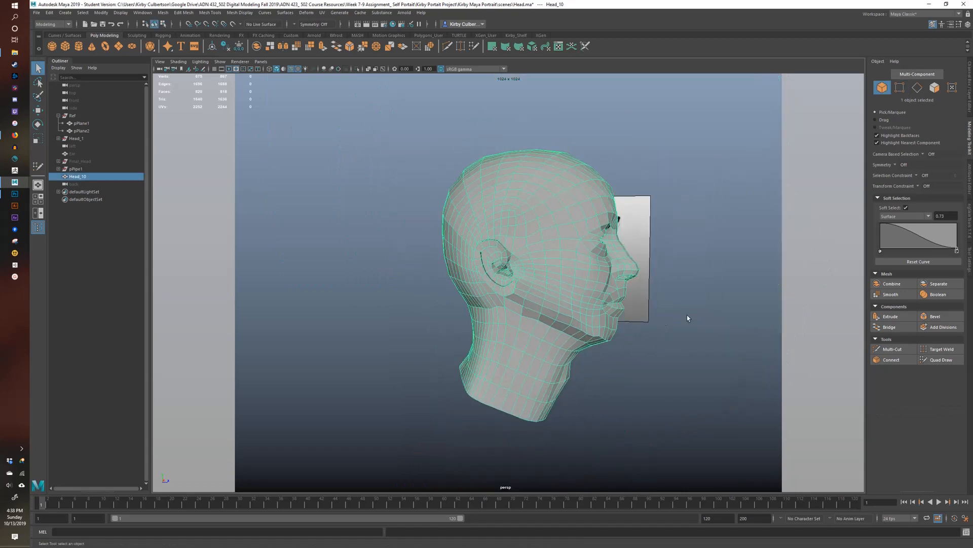
- Select the border edges along the centre line and open neck of the half head, and turn off Soft Select
{"action": "left_click_drag", "start_coordinate": [538, 306], "coordinate": [735, 295], "text": "alt"}
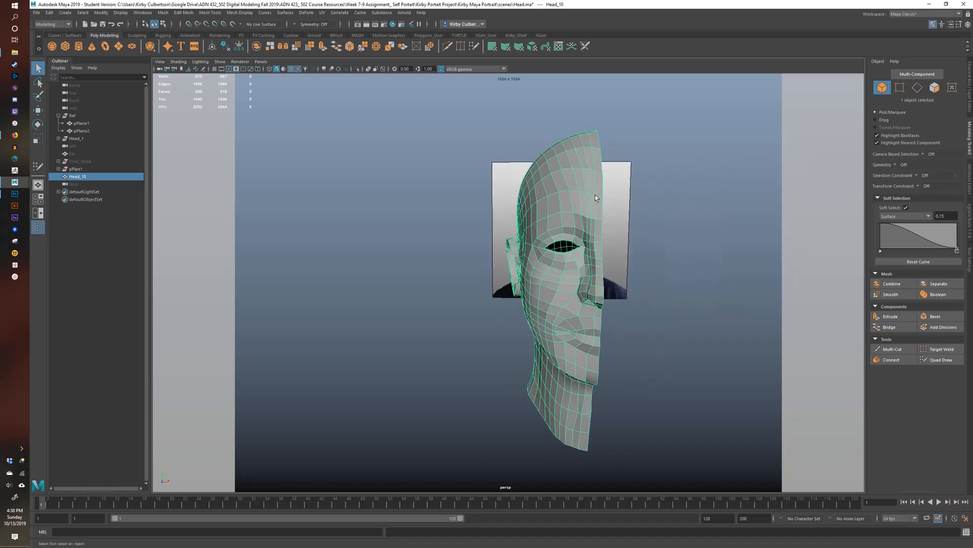
{"action": "right_click_drag", "start_coordinate": [595, 195], "coordinate": [601, 166]}
{"action": "left_click_drag", "start_coordinate": [631, 200], "coordinate": [639, 220], "text": "alt"}
{"action": "left_click_drag", "start_coordinate": [555, 287], "coordinate": [534, 285], "text": "alt"}
{"action": "left_click_drag", "start_coordinate": [561, 314], "coordinate": [510, 150], "text": "alt"}
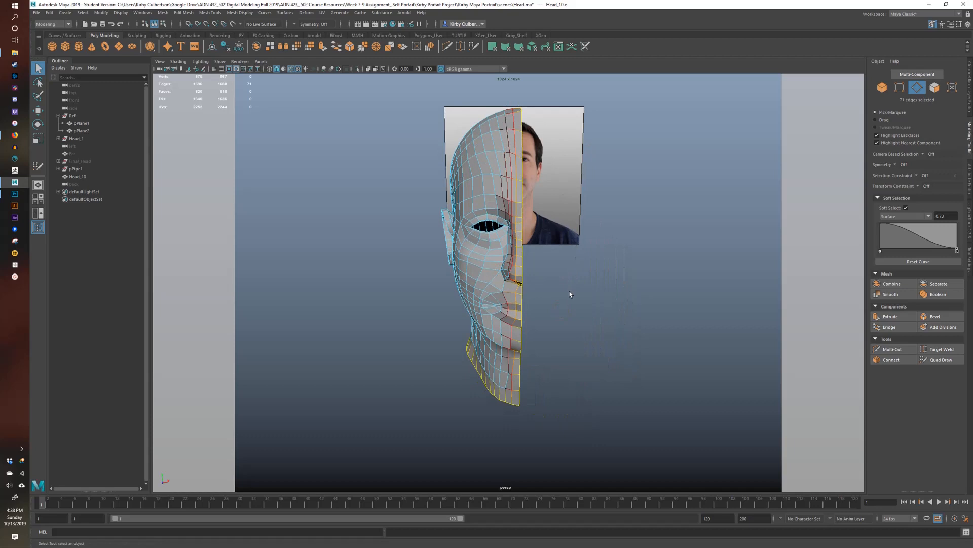
{"action": "left_click_drag", "start_coordinate": [575, 283], "coordinate": [601, 275], "text": "alt"}
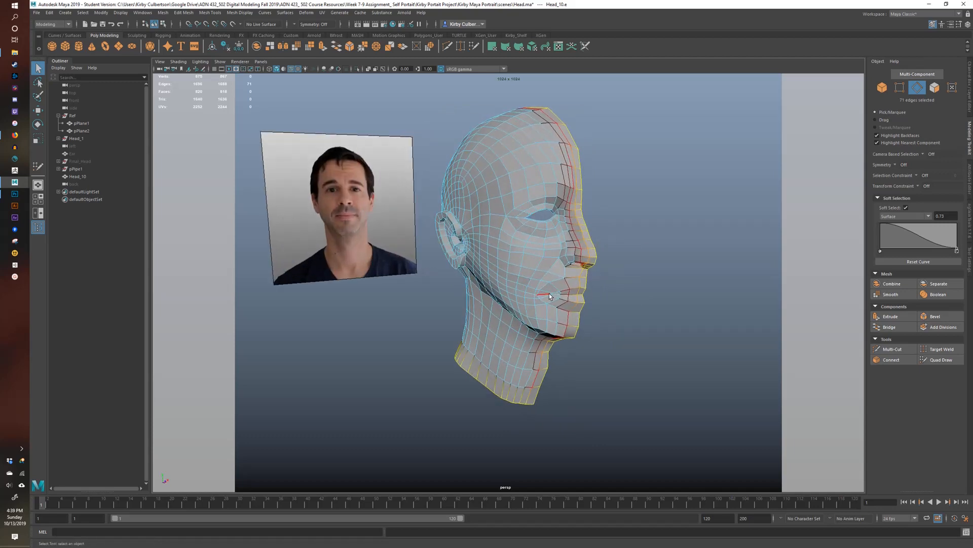
{"action": "left_click_drag", "start_coordinate": [550, 297], "coordinate": [540, 293], "text": "alt"}
{"action": "right_click_drag", "start_coordinate": [497, 287], "coordinate": [546, 303], "text": "alt"}
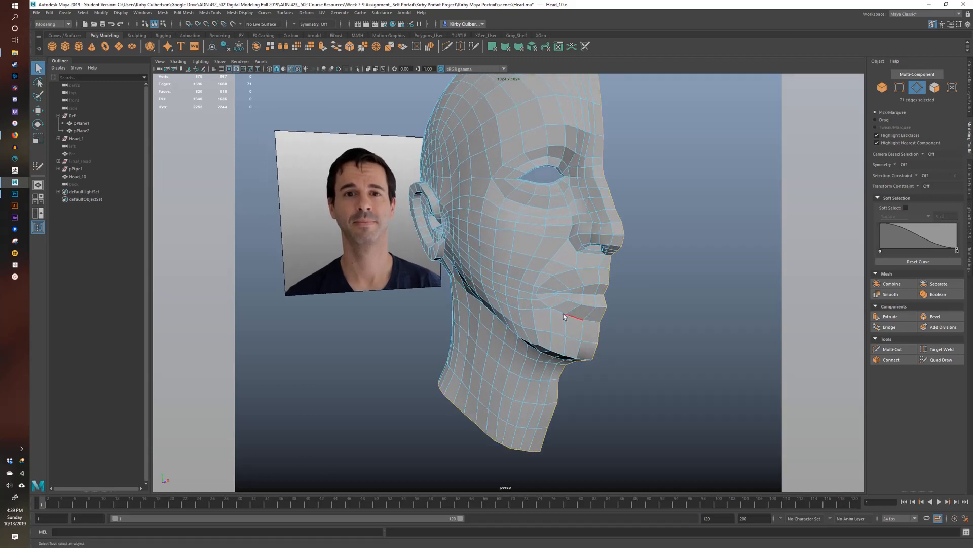
- Deselect the edges around the open bottom of the neck, keeping only the centre-line border edges selected
{"action": "left_click_drag", "start_coordinate": [564, 317], "coordinate": [474, 281], "text": "alt"}
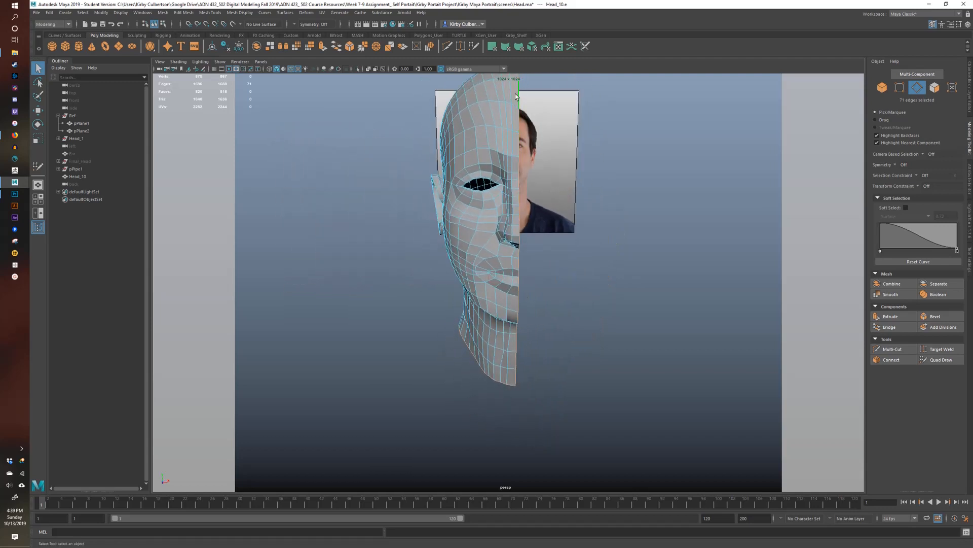
{"action": "left_click_drag", "start_coordinate": [516, 347], "coordinate": [501, 252], "text": "alt"}
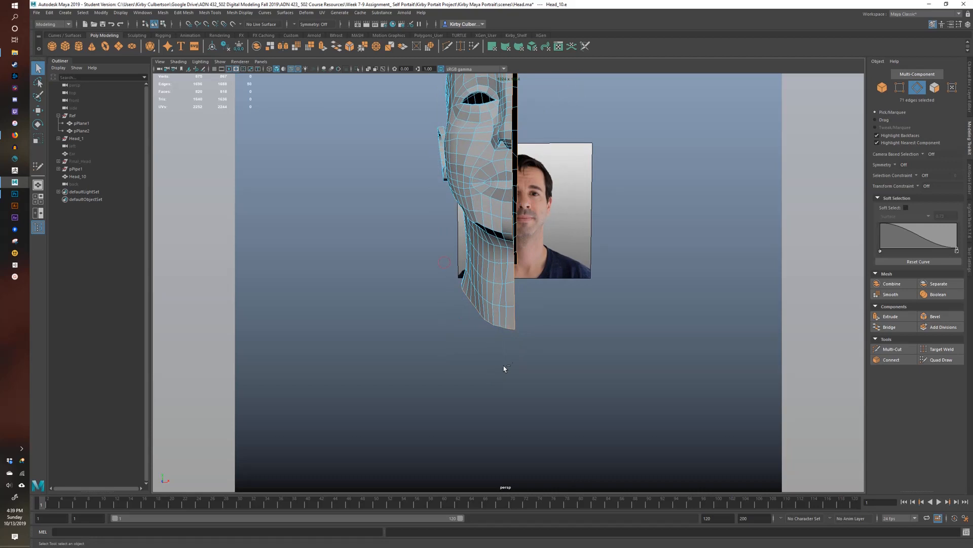
{"action": "left_click_drag", "start_coordinate": [467, 343], "coordinate": [608, 305], "text": "alt"}
{"action": "left_click_drag", "start_coordinate": [608, 280], "coordinate": [571, 305]}
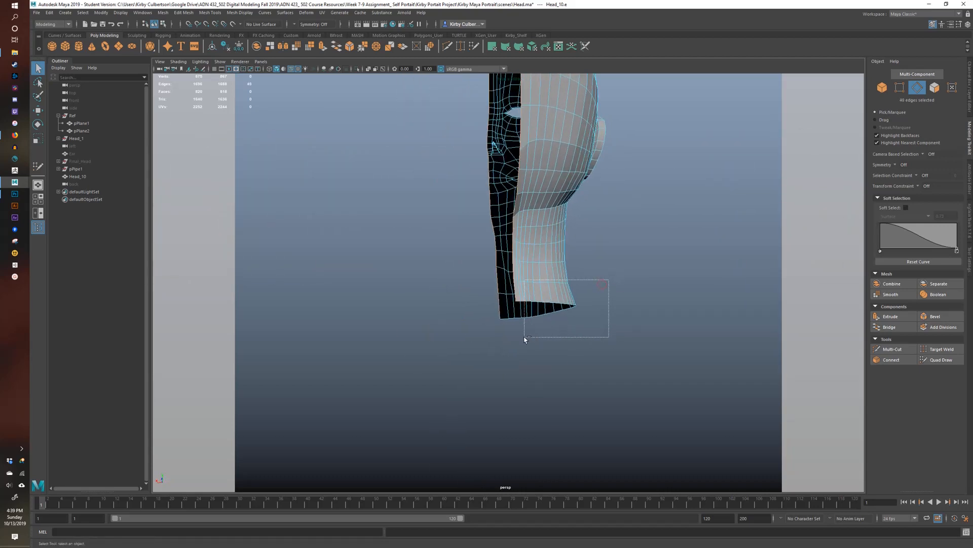
{"action": "left_click_drag", "start_coordinate": [517, 337], "coordinate": [566, 363], "text": "alt"}
{"action": "left_click_drag", "start_coordinate": [572, 370], "coordinate": [574, 345], "text": "alt"}
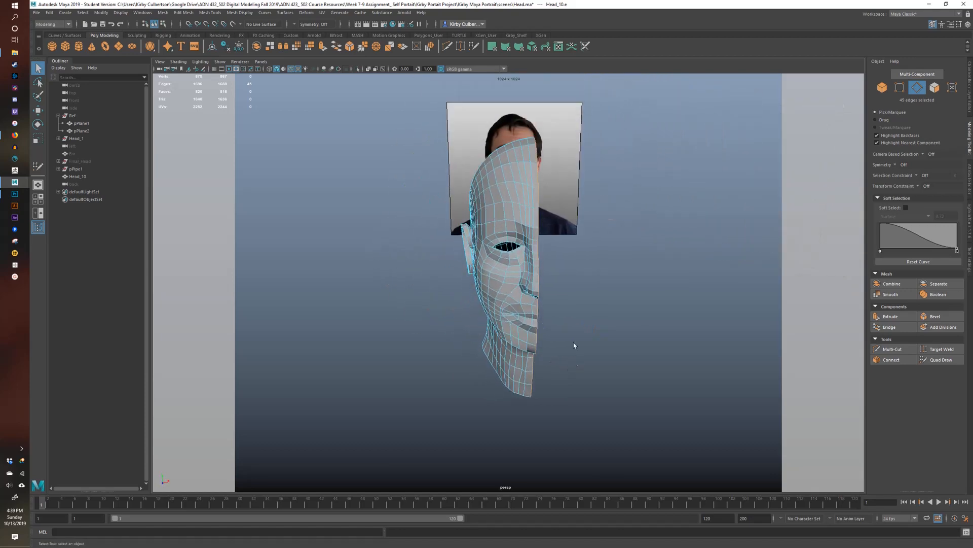
- Inspect the selected centre-line edges from the open side of the head and show the whole head in the front view
{"action": "left_click_drag", "start_coordinate": [550, 248], "coordinate": [496, 189], "text": "alt"}
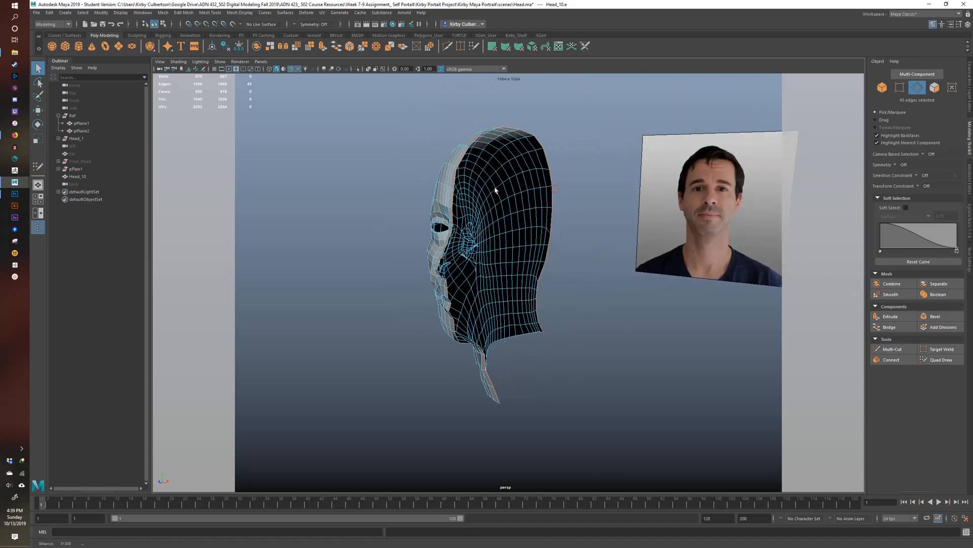
{"action": "right_click_drag", "start_coordinate": [496, 190], "coordinate": [553, 130], "text": "alt"}
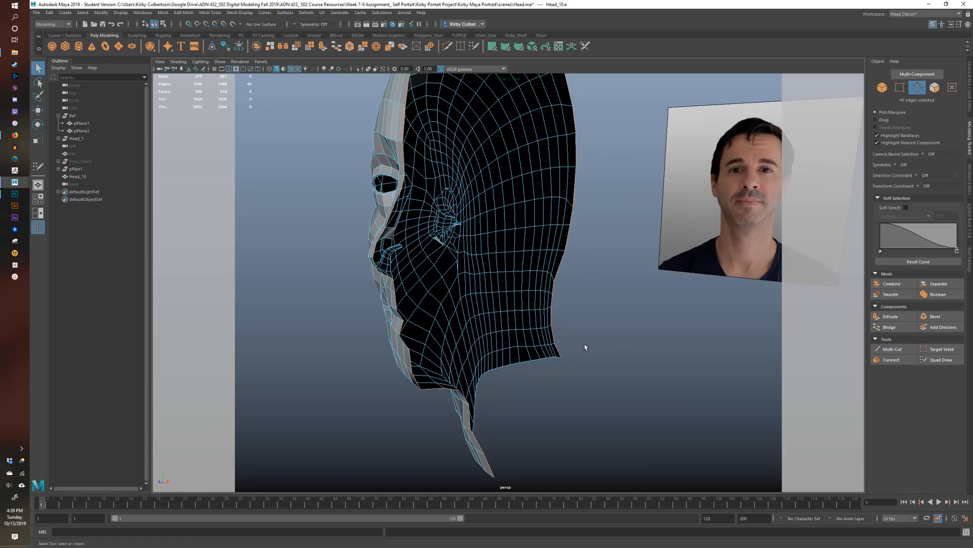
{"action": "key", "text": "space"}
{"action": "key", "text": "space"}
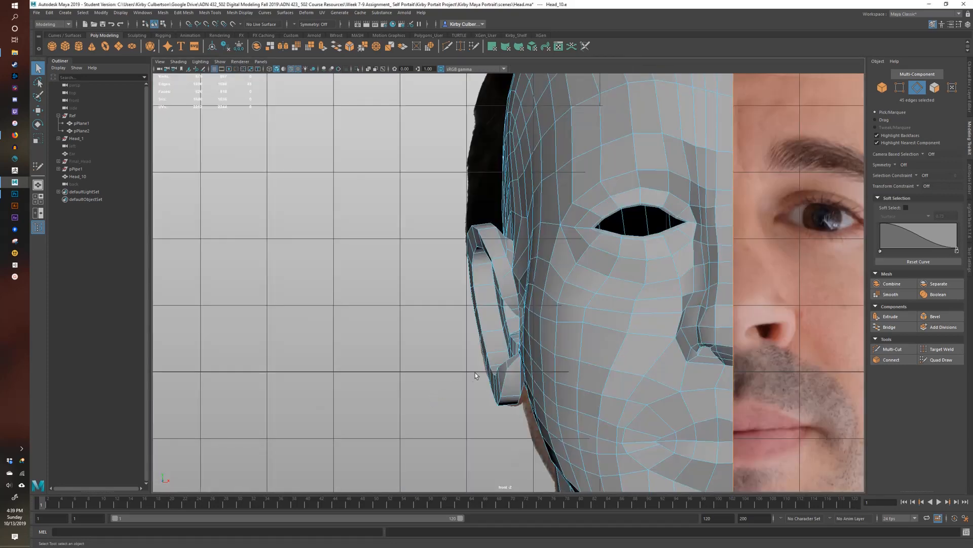
{"action": "scroll", "coordinate": [475, 372], "scroll_direction": "down", "scroll_amount": 10}
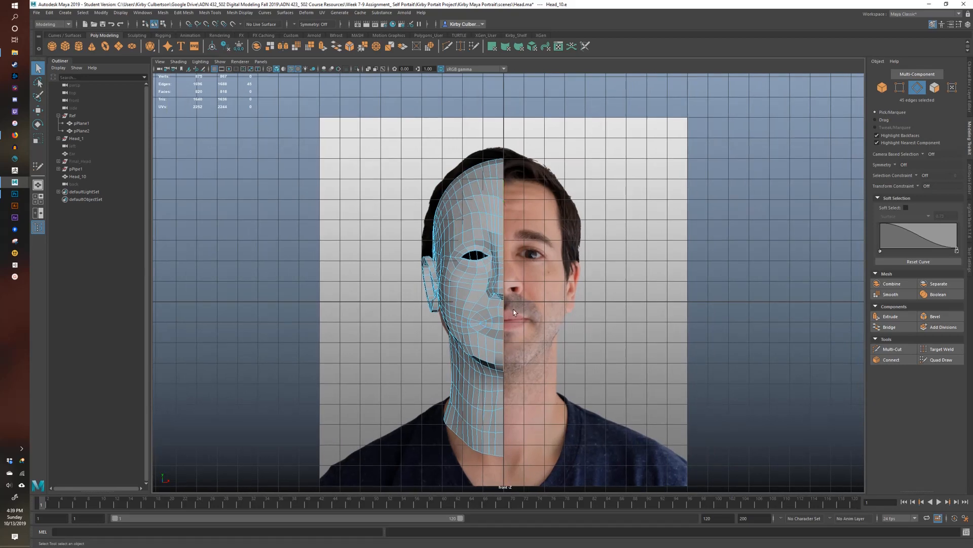
- Open the Component Editor and review the X coordinates of the vertices on the selected centre-line edges
{"action": "left_click_drag", "start_coordinate": [524, 345], "coordinate": [523, 360], "text": "alt"}
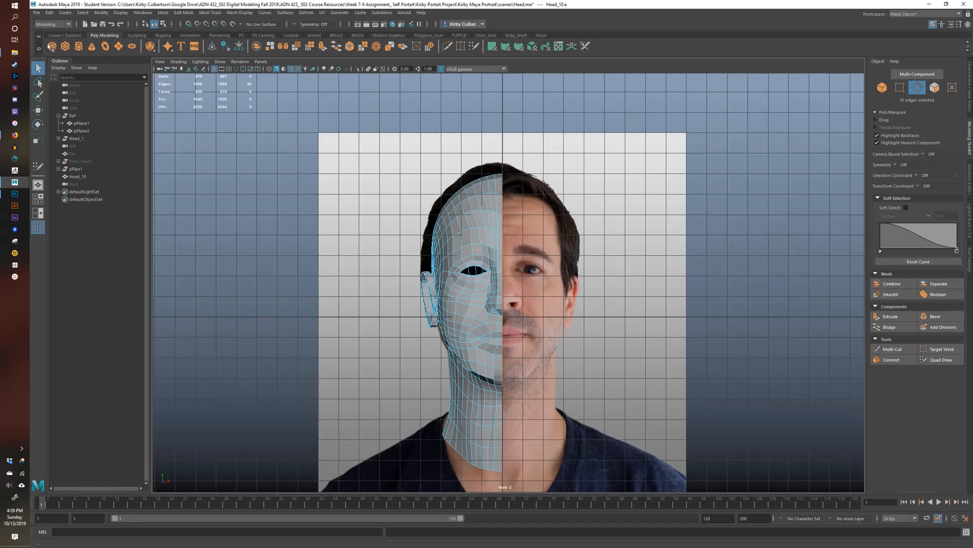
{"action": "left_click", "coordinate": [143, 13]}
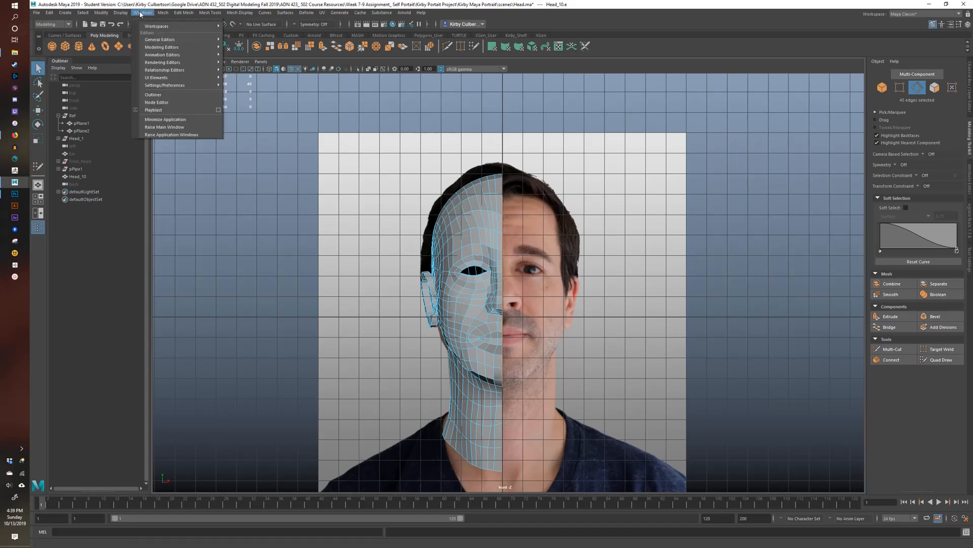
{"action": "mouse_move", "coordinate": [177, 40]}
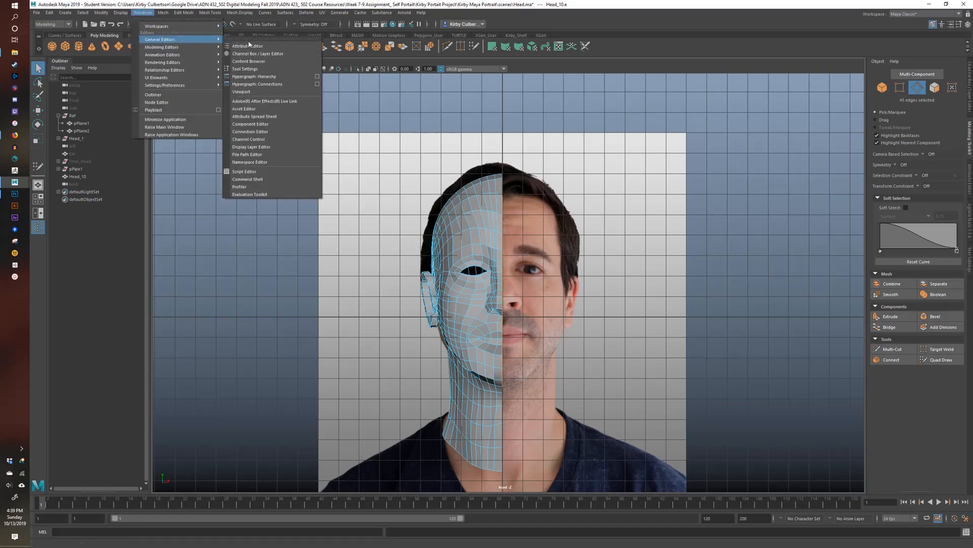
{"action": "left_click", "coordinate": [264, 124]}
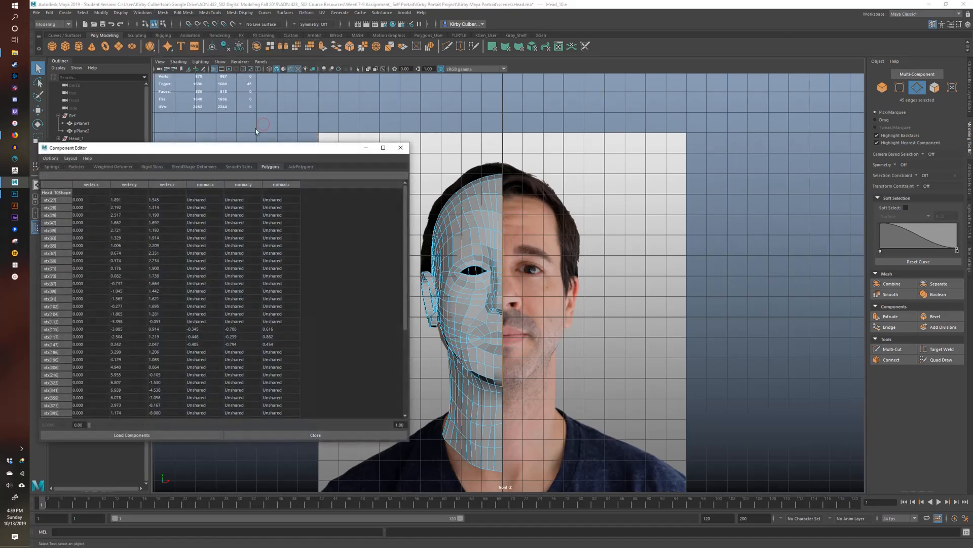
{"action": "left_click_drag", "start_coordinate": [112, 148], "coordinate": [148, 82]}
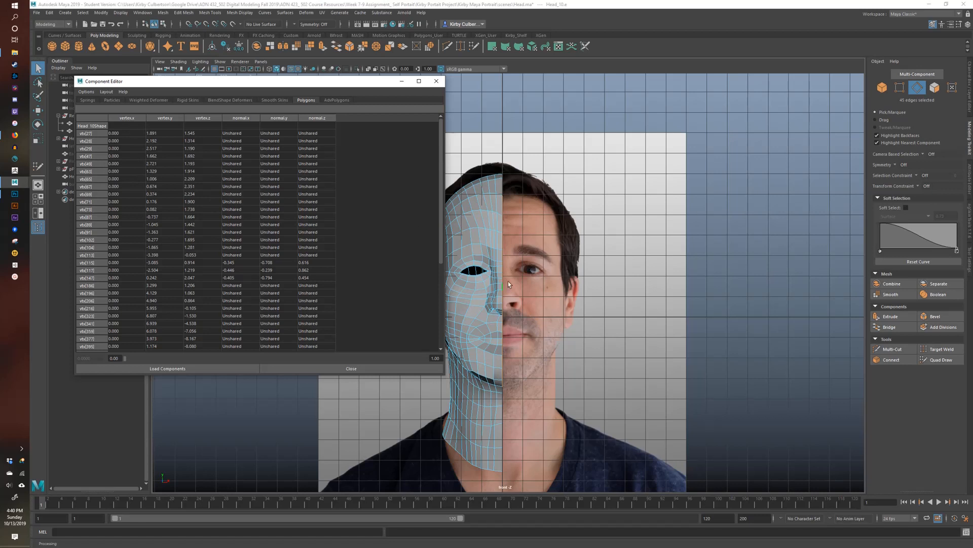
{"action": "left_click_drag", "start_coordinate": [445, 155], "coordinate": [445, 246]}
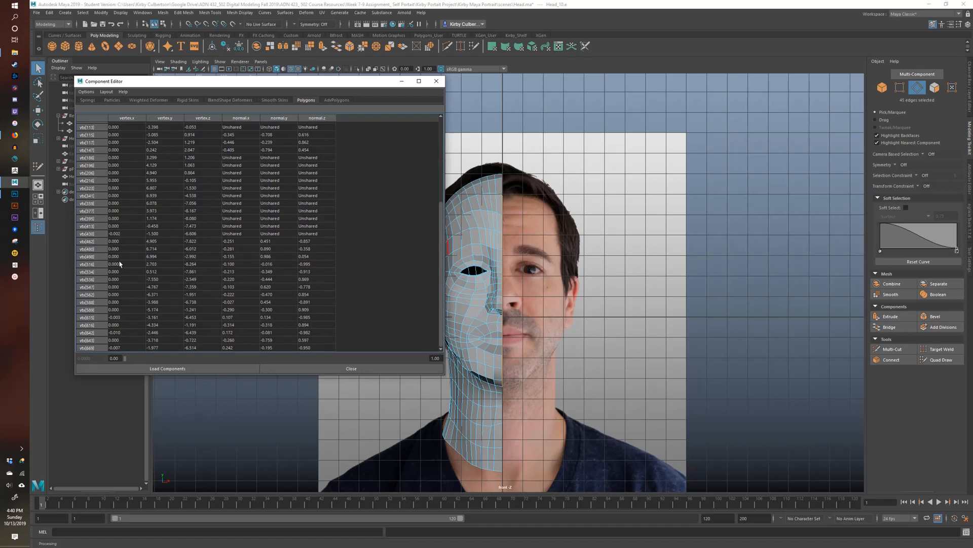
- Set the X coordinate of all the selected centre-line vertices to 0 and close the Component Editor
{"action": "left_click", "coordinate": [120, 348]}
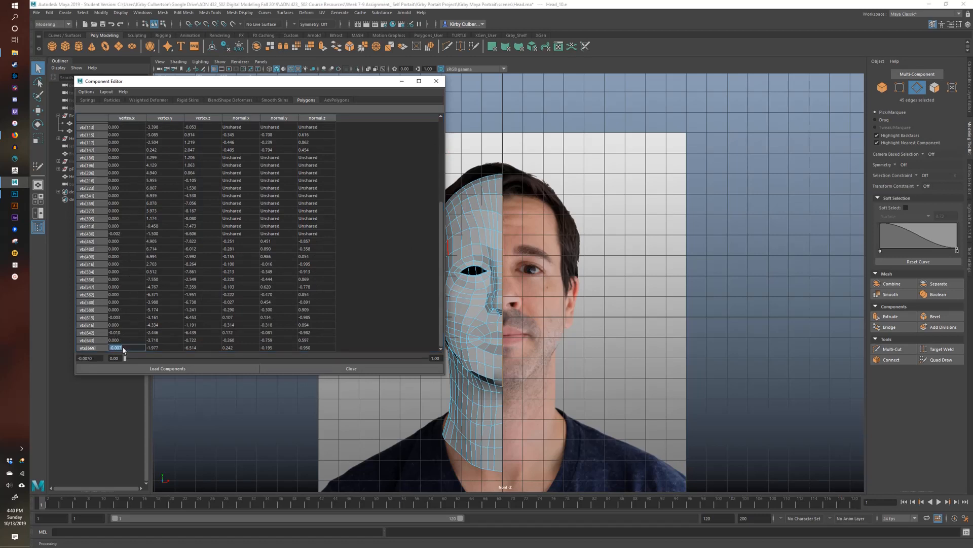
{"action": "left_click_drag", "start_coordinate": [440, 245], "coordinate": [372, 153]}
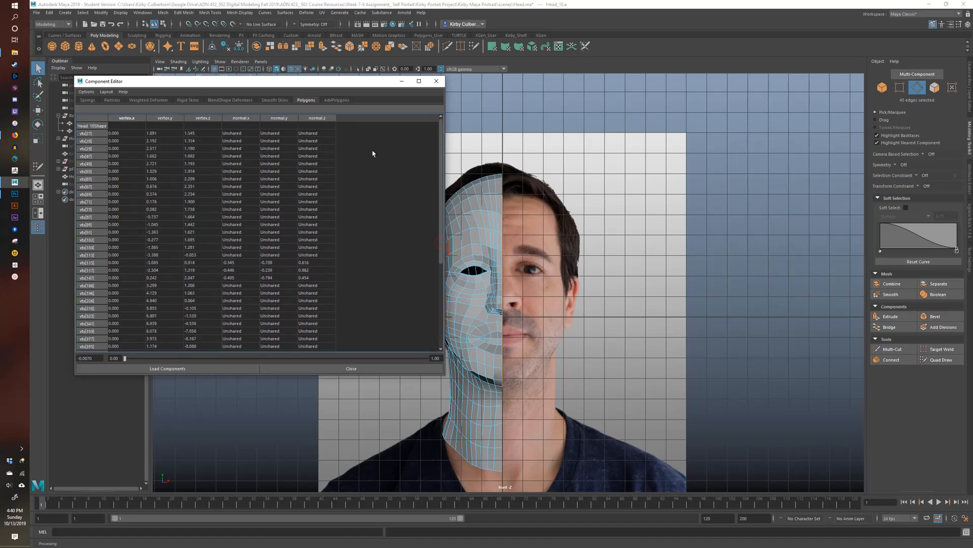
{"action": "left_click", "coordinate": [128, 134], "text": "shift"}
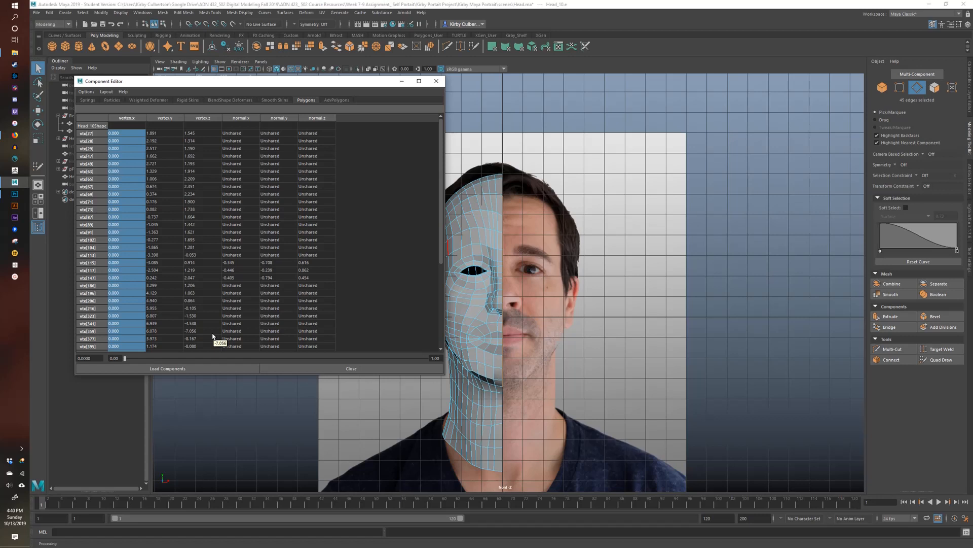
{"action": "left_click", "coordinate": [132, 132]}
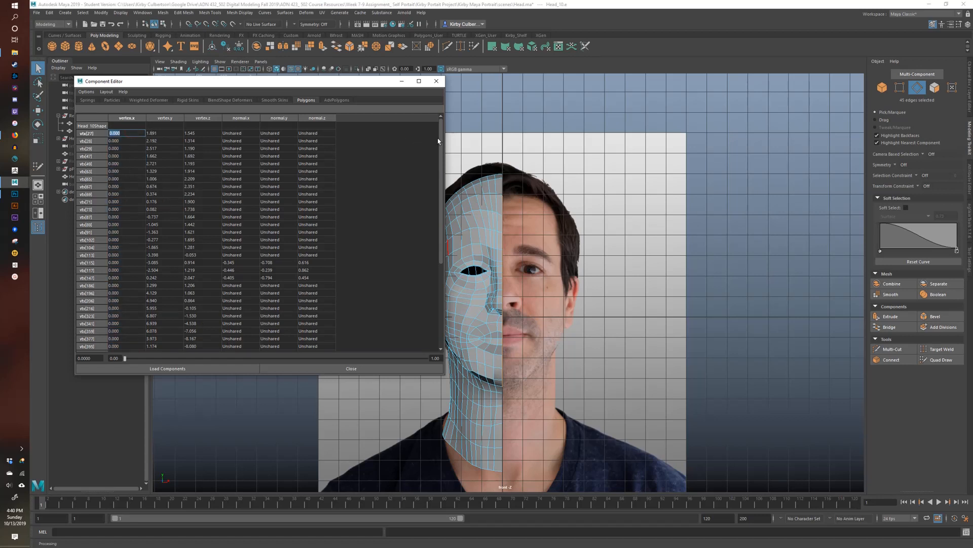
{"action": "left_click_drag", "start_coordinate": [439, 141], "coordinate": [436, 287]}
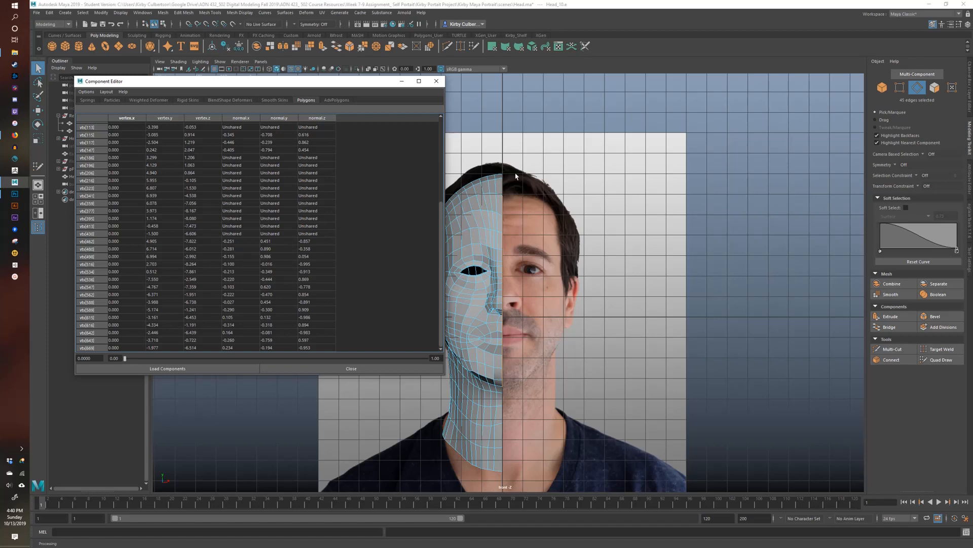
{"action": "left_click", "coordinate": [436, 81]}
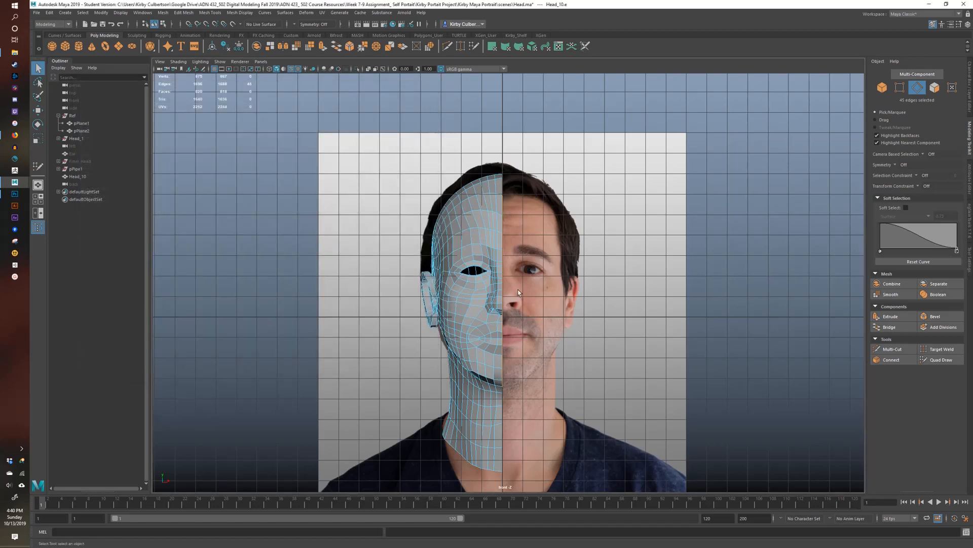
- Return the half head to object selection, show its transform channels, delete its construction history and freeze its transformations
{"action": "right_click_drag", "start_coordinate": [495, 241], "coordinate": [524, 226]}
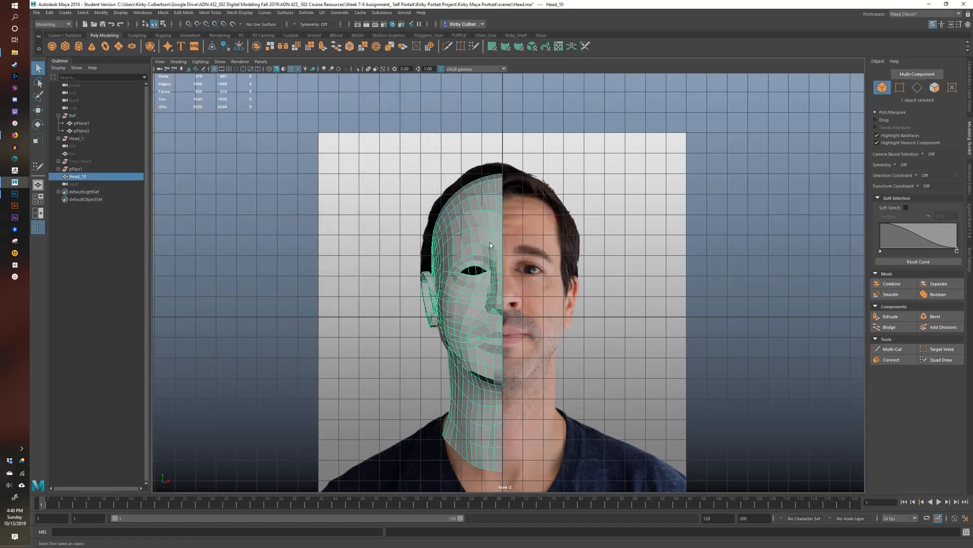
{"action": "key", "text": "w"}
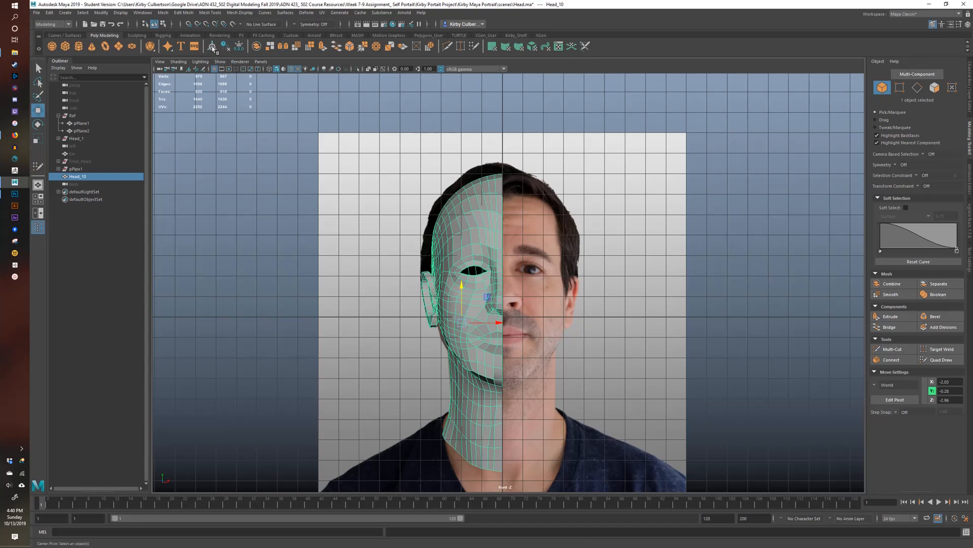
{"action": "left_click", "coordinate": [969, 86]}
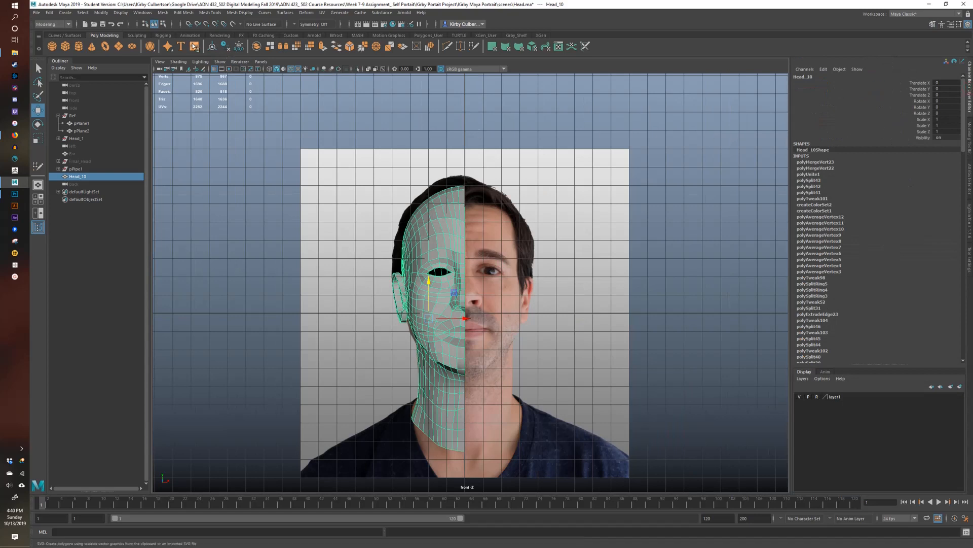
{"action": "left_click", "coordinate": [226, 49]}
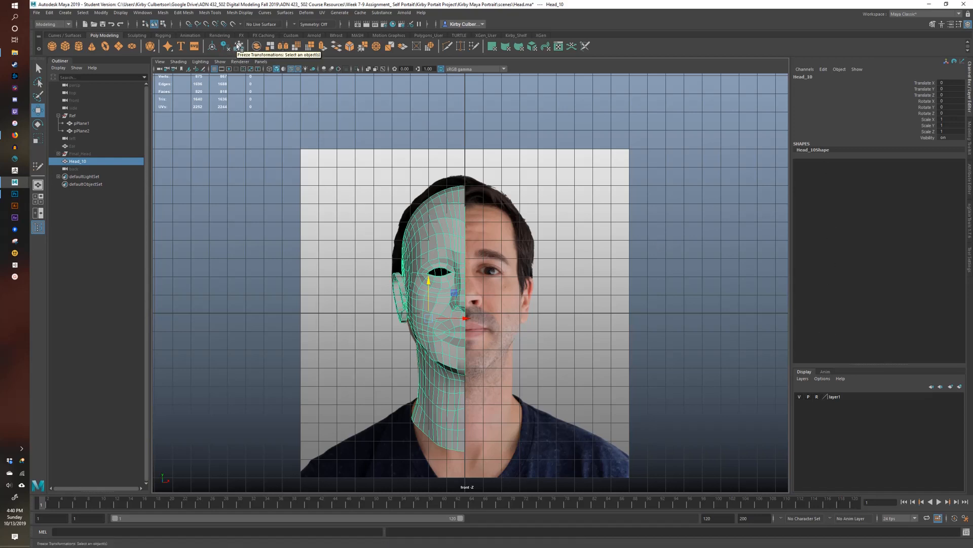
{"action": "left_click", "coordinate": [239, 47]}
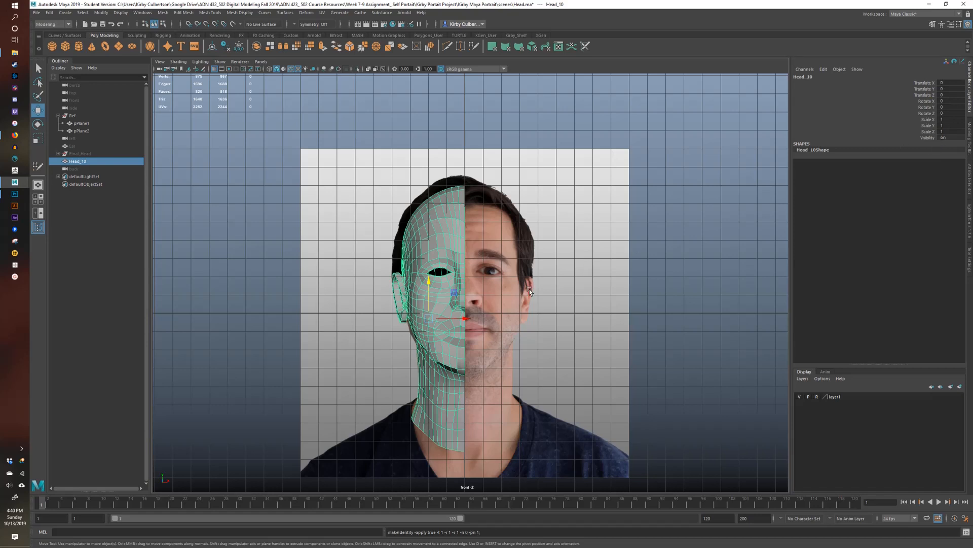
- Move the half head's pivot horizontally onto the centre line, snapping it to the grid
{"action": "key", "text": "d"}
{"action": "key", "text": "x"}
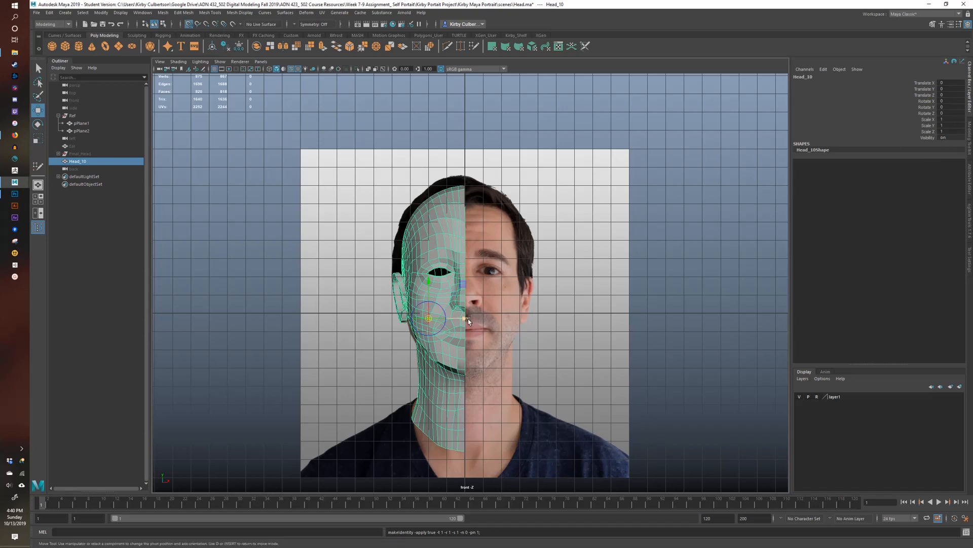
{"action": "left_click_drag", "start_coordinate": [467, 318], "coordinate": [470, 320]}
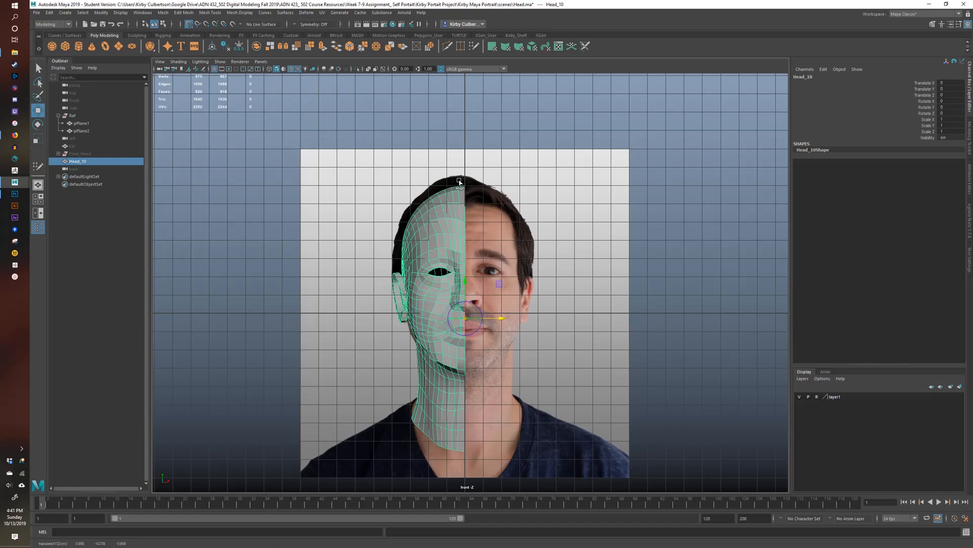
{"action": "key", "text": "d"}
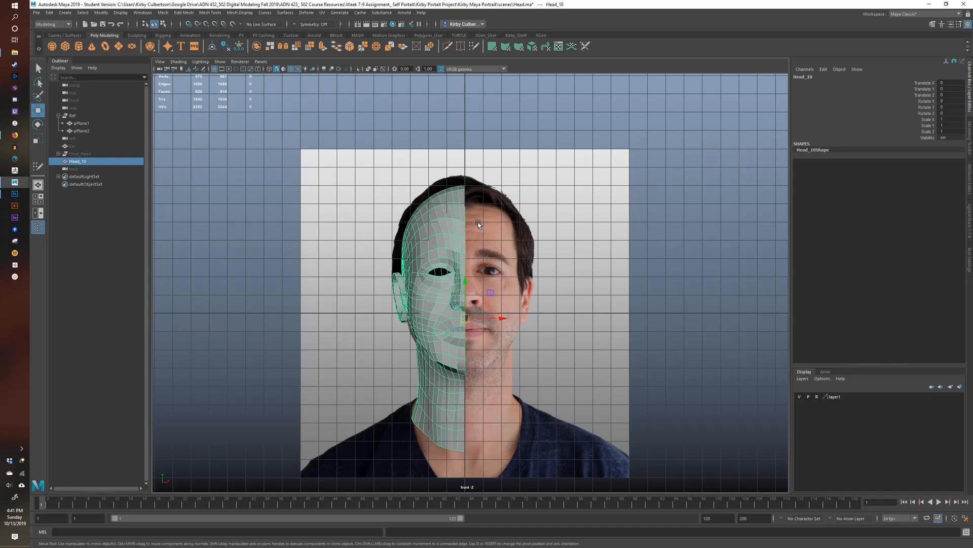
- Duplicate the half head and mirror the copy across the centre line with a negative X scale
{"action": "key", "text": "ctrl+d"}
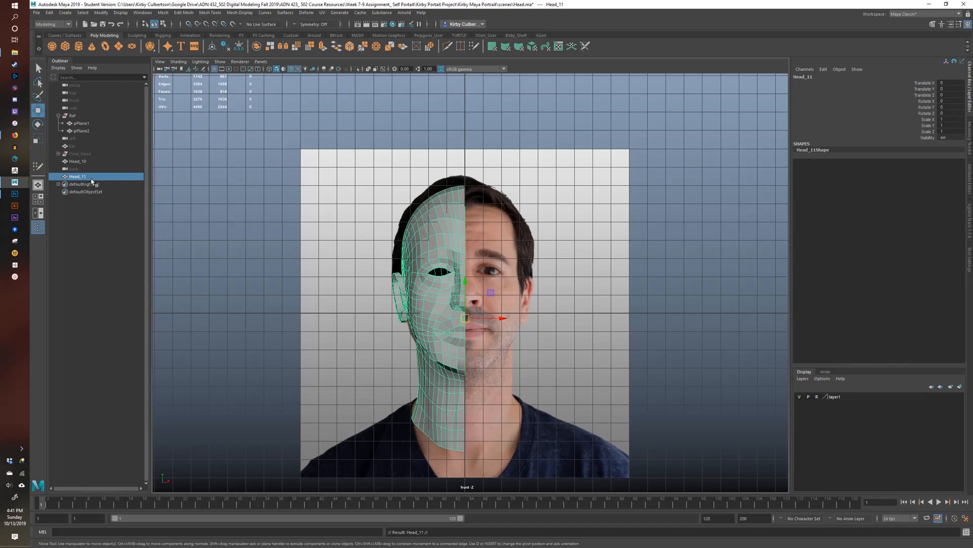
{"action": "left_click_drag", "start_coordinate": [501, 317], "coordinate": [608, 317]}
{"action": "key", "text": "ctrl+z"}
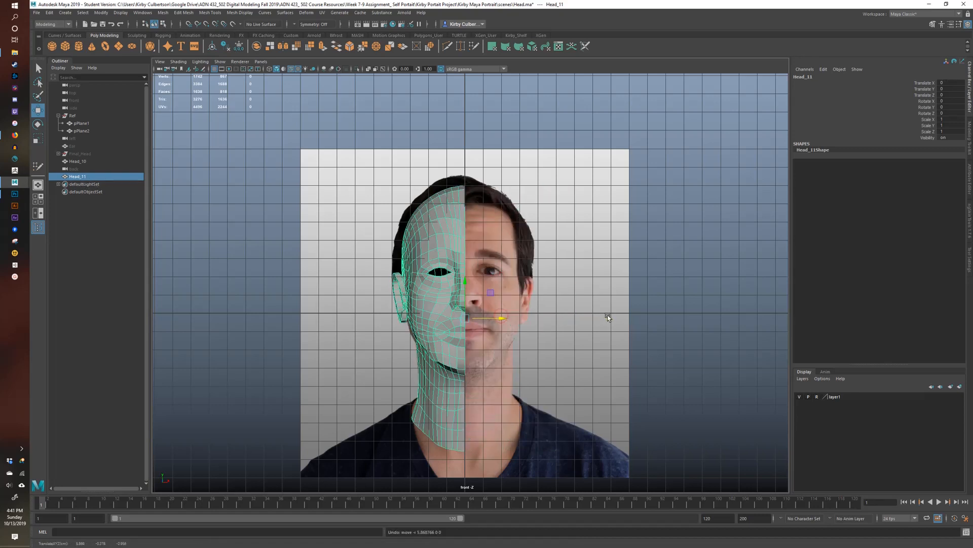
{"action": "double_click", "coordinate": [953, 119]}
{"action": "key", "text": "Return"}
{"action": "left_click", "coordinate": [659, 151]}
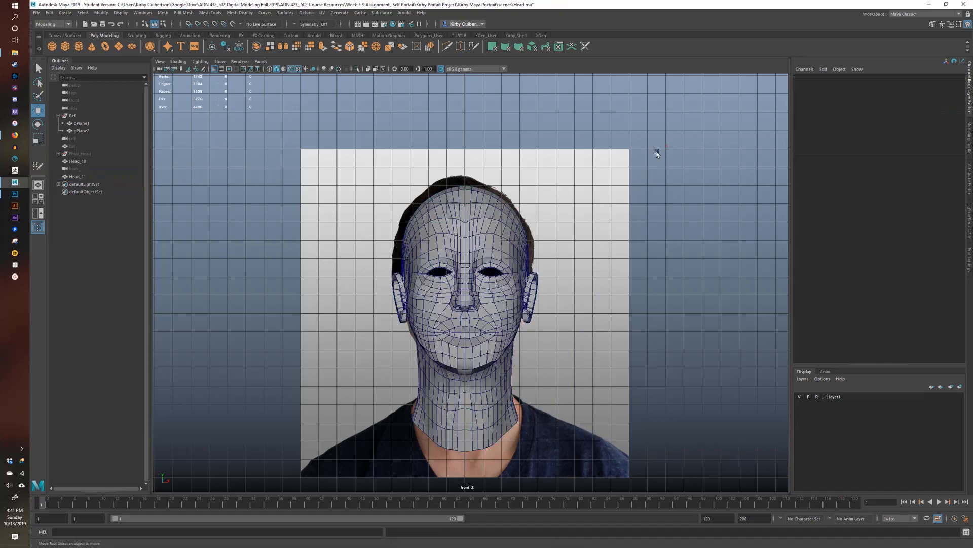
- Combine the two head halves into one mesh and delete its construction history
{"action": "left_click", "coordinate": [498, 244]}
{"action": "left_click", "coordinate": [442, 236], "text": "shift"}
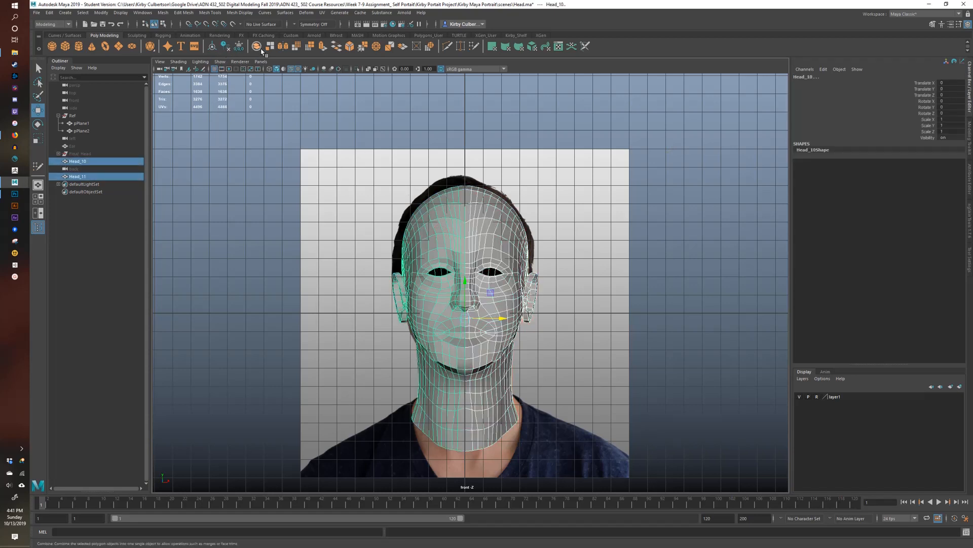
{"action": "left_click", "coordinate": [162, 13]}
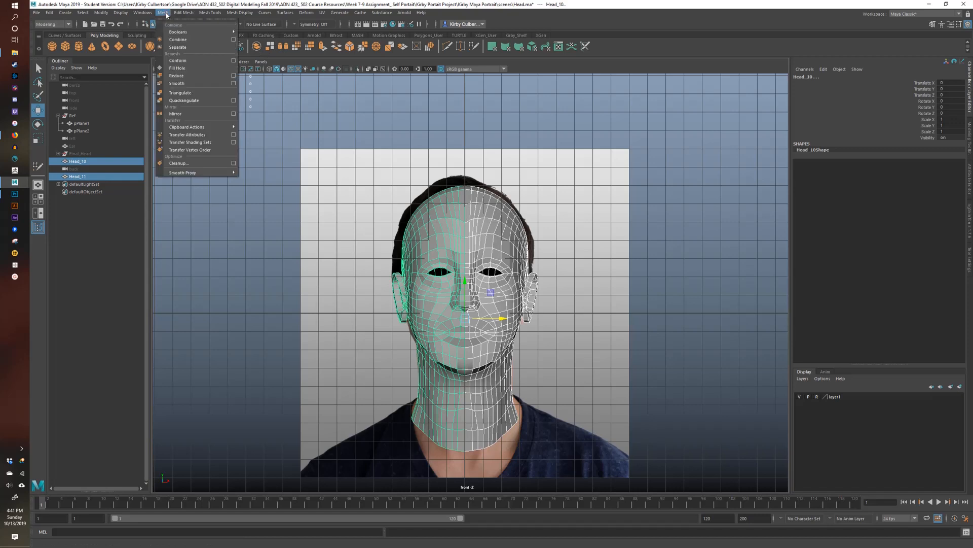
{"action": "left_click", "coordinate": [182, 39]}
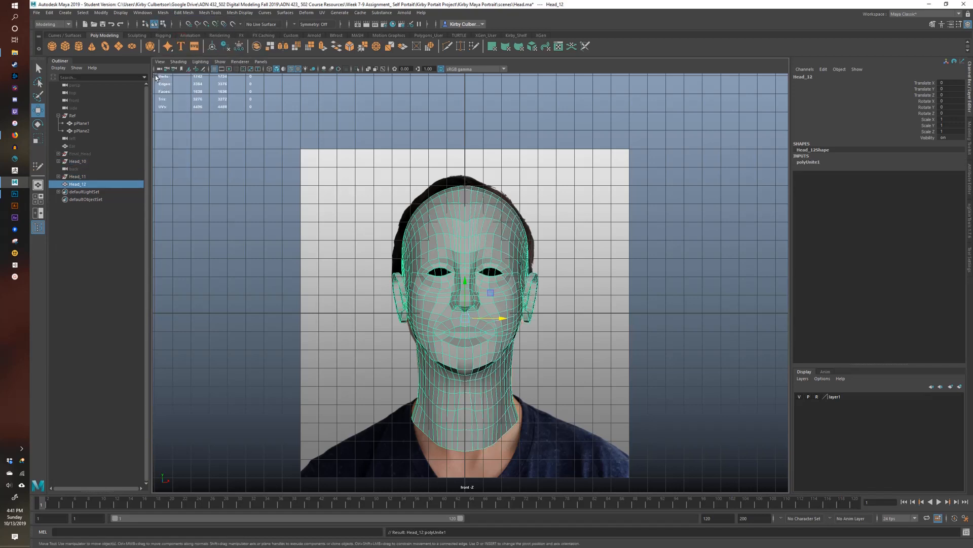
{"action": "left_click", "coordinate": [227, 49]}
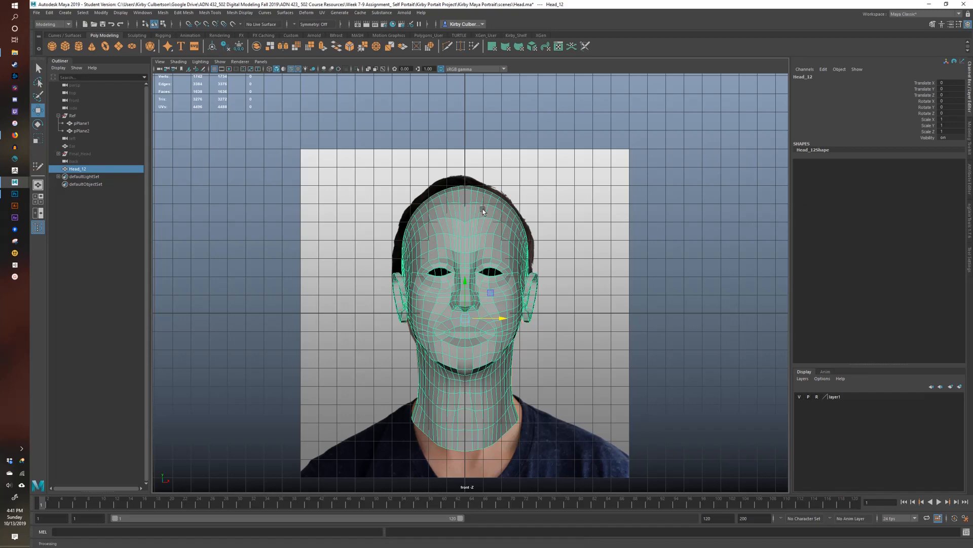
- Switch the combined head to vertex selection, show the face in perspective, and test-move a centre vertex on the nose bridge, undoing the move
{"action": "right_click_drag", "start_coordinate": [483, 209], "coordinate": [457, 211]}
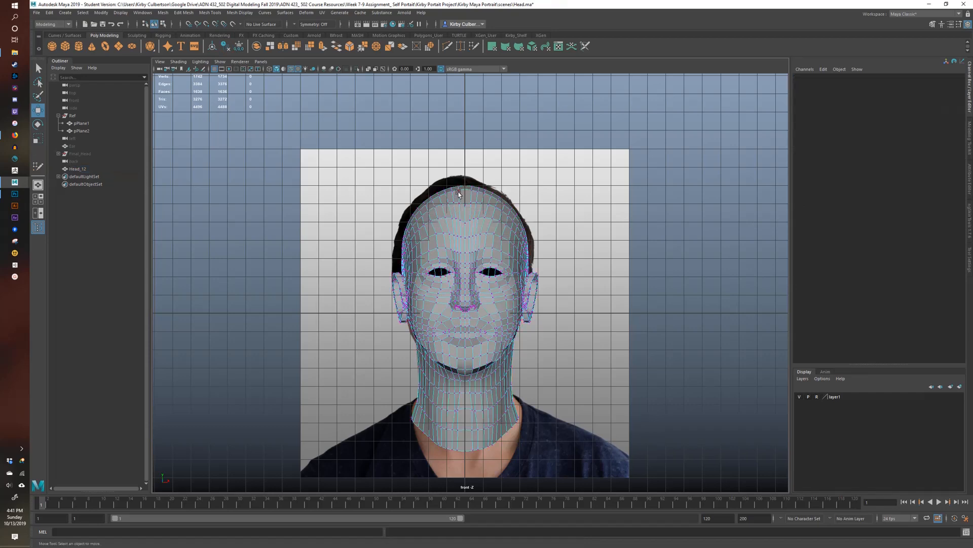
{"action": "scroll", "coordinate": [434, 349], "scroll_direction": "up", "scroll_amount": 1}
{"action": "key", "text": "space"}
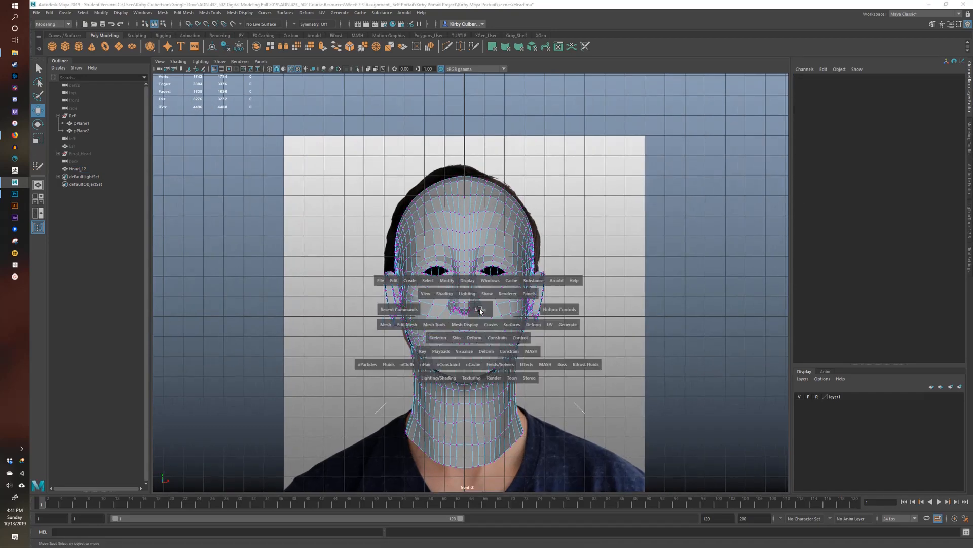
{"action": "key", "text": "space"}
{"action": "left_click_drag", "start_coordinate": [556, 215], "coordinate": [577, 281], "text": "alt"}
{"action": "scroll", "coordinate": [558, 211], "scroll_direction": "up", "scroll_amount": 3}
{"action": "scroll", "coordinate": [574, 264], "scroll_direction": "up", "scroll_amount": 2}
{"action": "left_click", "coordinate": [525, 280]}
{"action": "key", "text": "ctrl+z"}
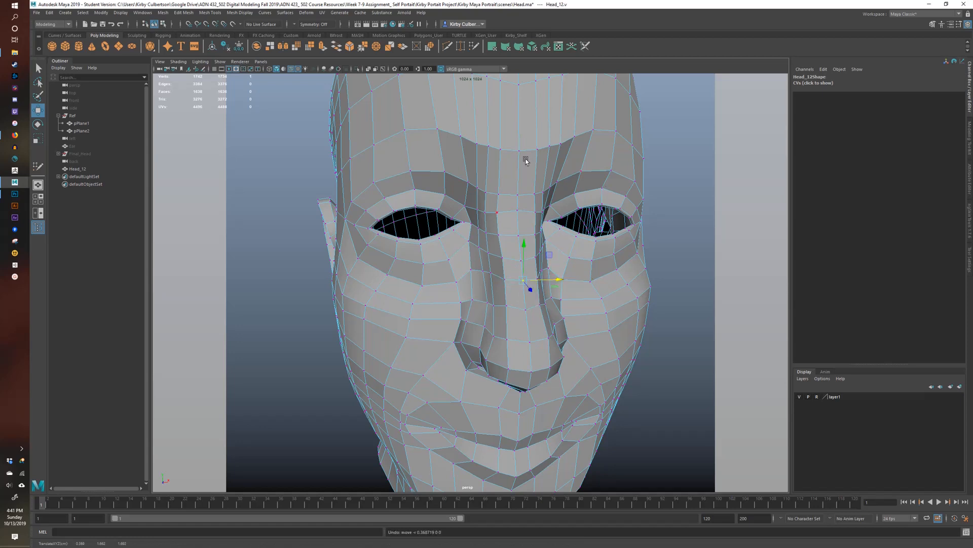
- Select all the vertices of the combined head and show it in a three-quarter view
{"action": "scroll", "coordinate": [521, 305], "scroll_direction": "down", "scroll_amount": 5}
{"action": "left_click_drag", "start_coordinate": [522, 304], "coordinate": [519, 303], "text": "alt"}
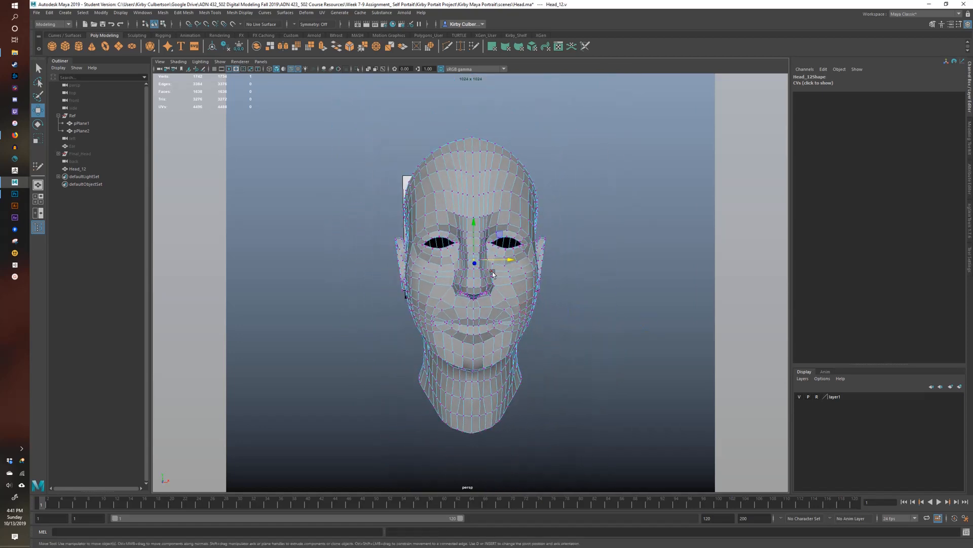
{"action": "left_click_drag", "start_coordinate": [350, 123], "coordinate": [586, 457]}
{"action": "left_click_drag", "start_coordinate": [397, 365], "coordinate": [444, 403], "text": "alt"}
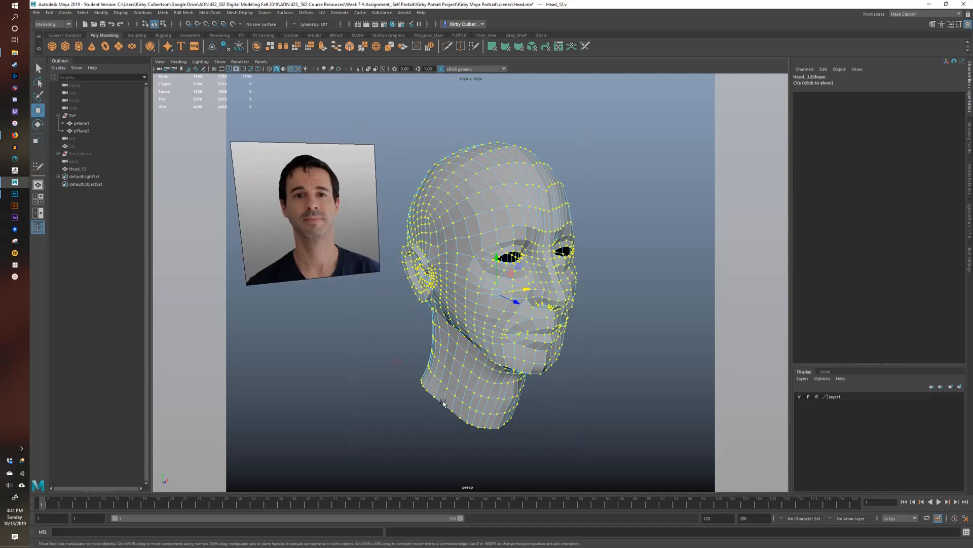
- Merge all the selected vertices of the combined head with a distance threshold of 0.0010
{"action": "left_click", "coordinate": [183, 13]}
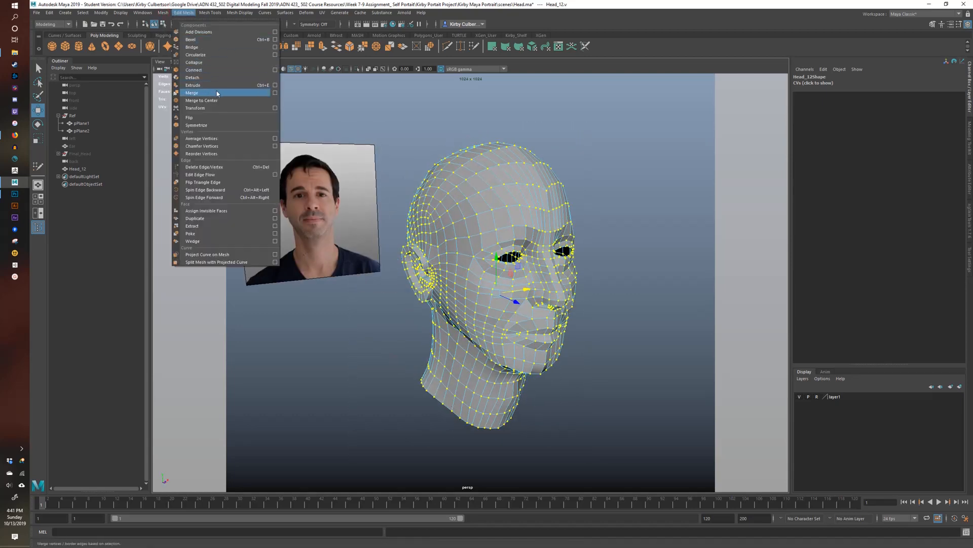
{"action": "left_click", "coordinate": [275, 93]}
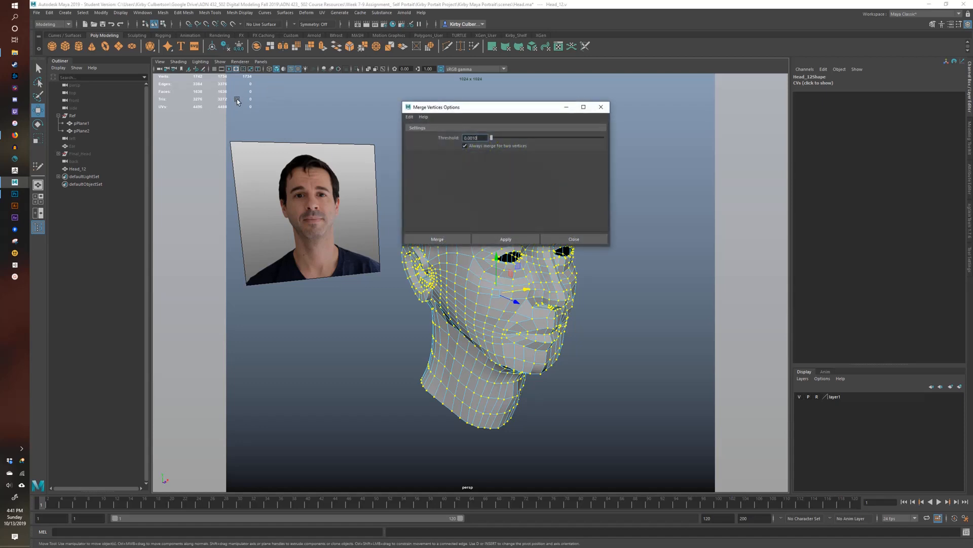
{"action": "left_click_drag", "start_coordinate": [448, 108], "coordinate": [289, 103]}
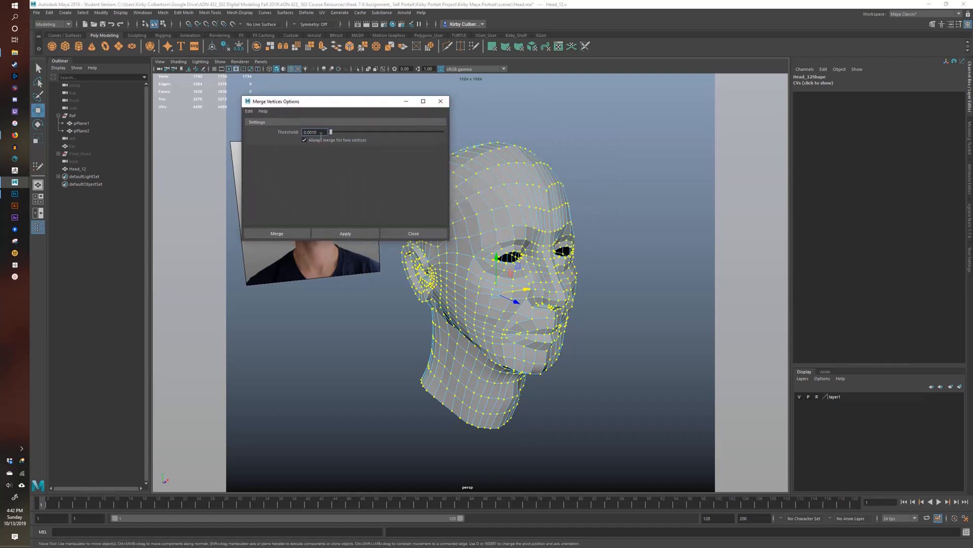
{"action": "left_click_drag", "start_coordinate": [319, 132], "coordinate": [293, 136]}
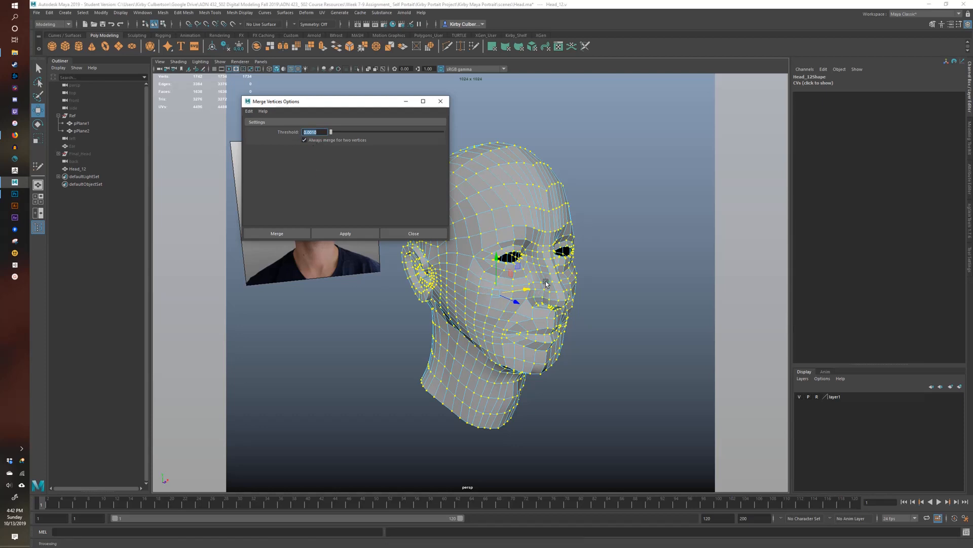
{"action": "left_click_drag", "start_coordinate": [545, 281], "coordinate": [482, 259], "text": "alt"}
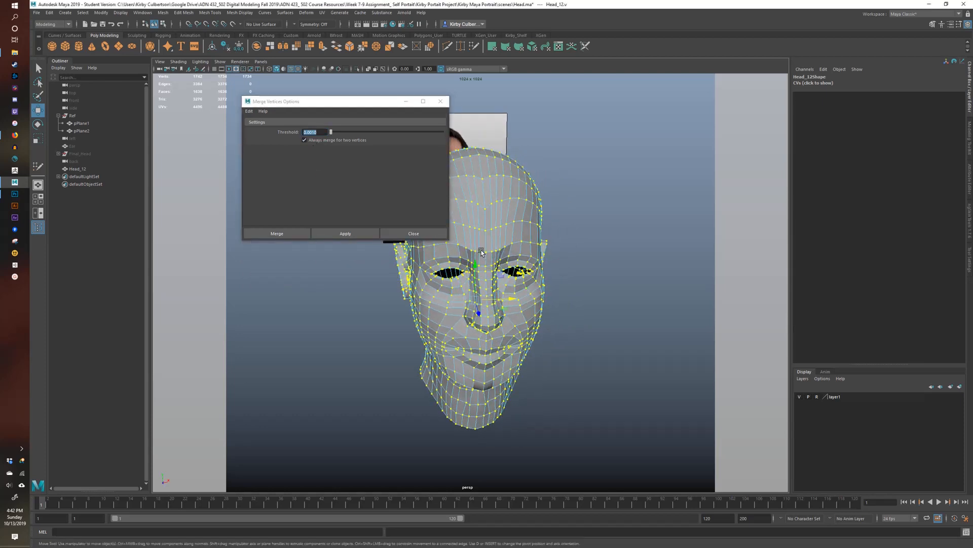
{"action": "left_click", "coordinate": [312, 133]}
{"action": "left_click", "coordinate": [350, 233]}
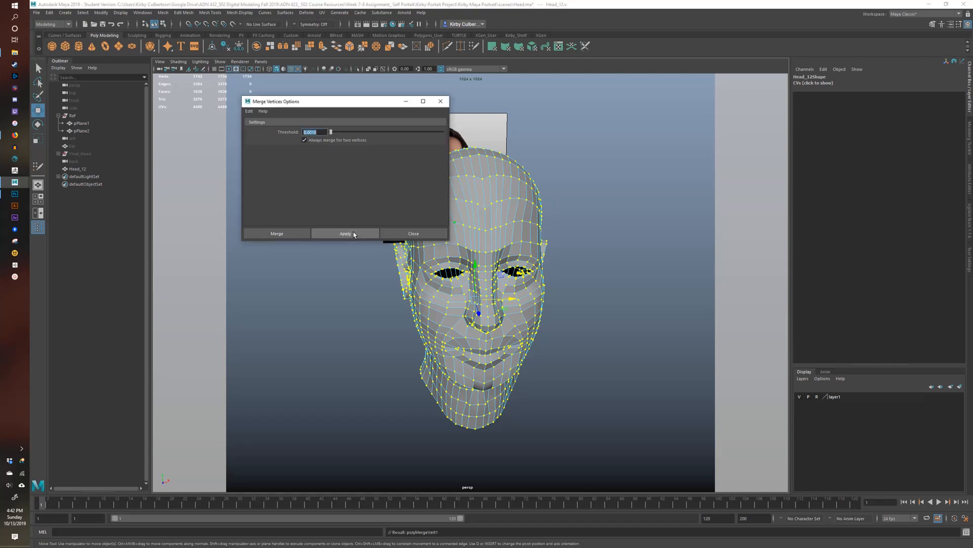
{"action": "left_click", "coordinate": [408, 236]}
- Test-move a centre vertex between the eyebrows sideways to check that the seam is merged
{"action": "left_click", "coordinate": [495, 255]}
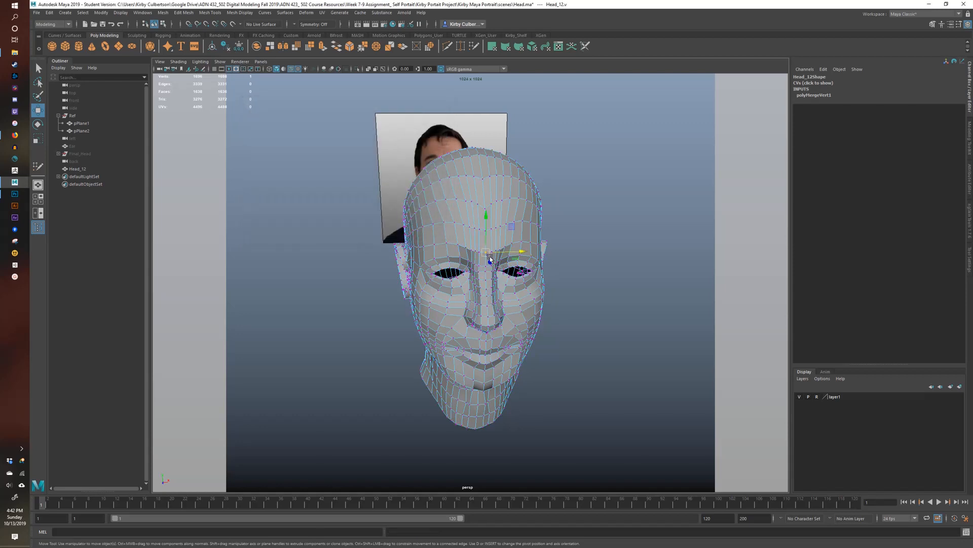
{"action": "left_click_drag", "start_coordinate": [500, 255], "coordinate": [530, 259]}
{"action": "middle_click_drag", "start_coordinate": [509, 209], "coordinate": [451, 294], "text": "alt"}
{"action": "right_click_drag", "start_coordinate": [451, 294], "coordinate": [517, 286], "text": "alt"}
{"action": "left_click_drag", "start_coordinate": [560, 284], "coordinate": [532, 304], "text": "alt"}
- Select the whole head as an object and start Quad Draw with soft selection at a radius of about 2.12
{"action": "left_click", "coordinate": [461, 251]}
{"action": "right_click_drag", "start_coordinate": [469, 258], "coordinate": [502, 242]}
{"action": "left_click", "coordinate": [439, 246]}
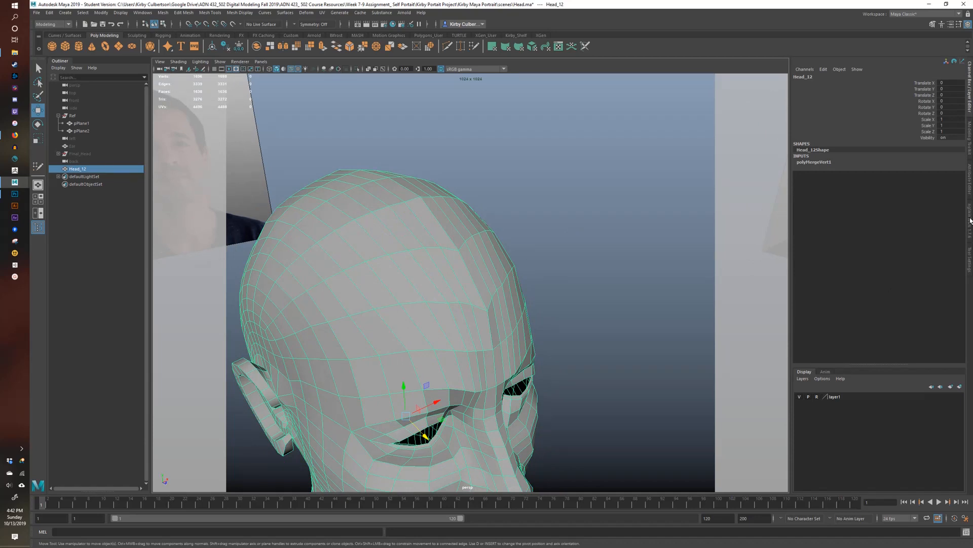
{"action": "left_click", "coordinate": [969, 138]}
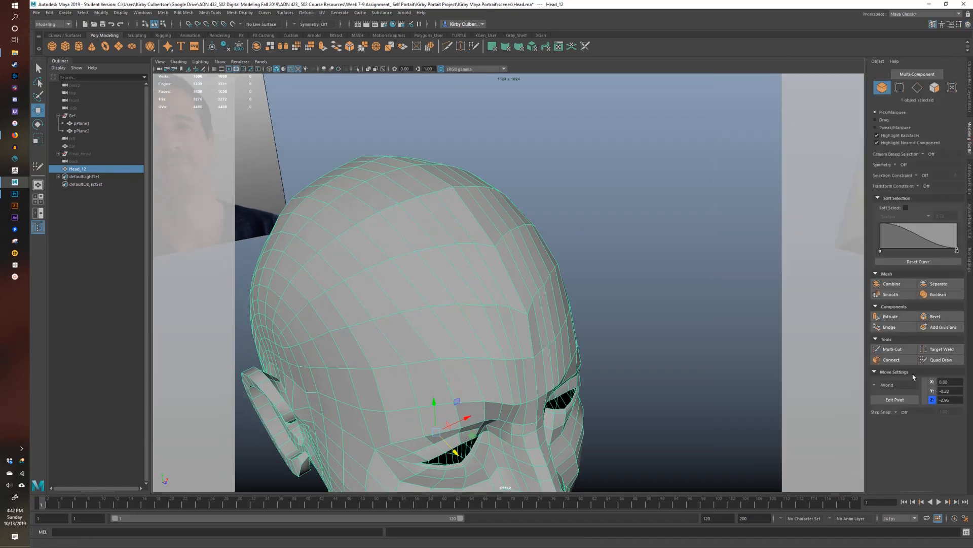
{"action": "left_click", "coordinate": [941, 360]}
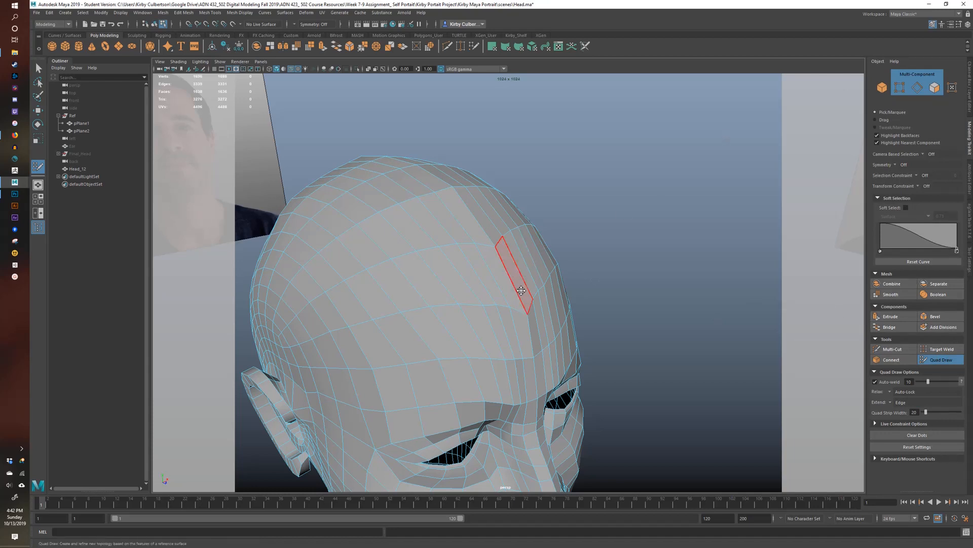
{"action": "key", "text": "b"}
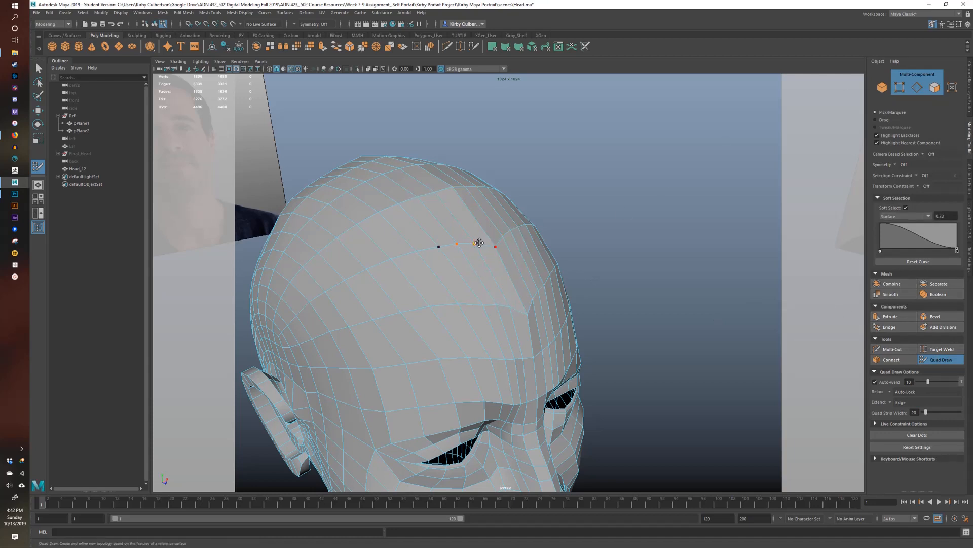
{"action": "mouse_move", "coordinate": [480, 243]}
{"action": "left_mouse_down"}
{"action": "mouse_move", "coordinate": [602, 245]}
{"action": "mouse_move", "coordinate": [558, 256]}
{"action": "left_mouse_up"}
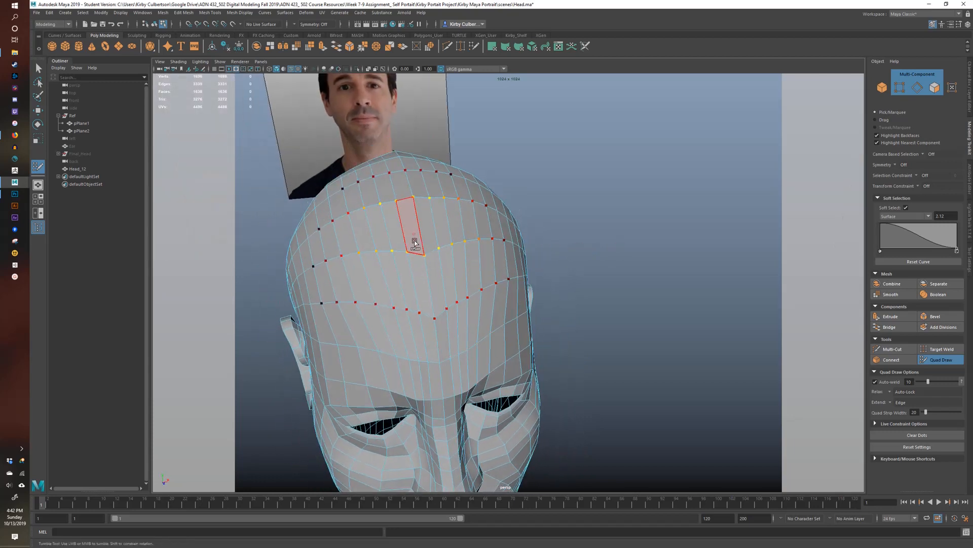
- Relax the mesh along the centre seam on the forehead and down the back of the head to the neck
{"action": "left_click_drag", "start_coordinate": [418, 242], "coordinate": [421, 266], "text": "shift"}
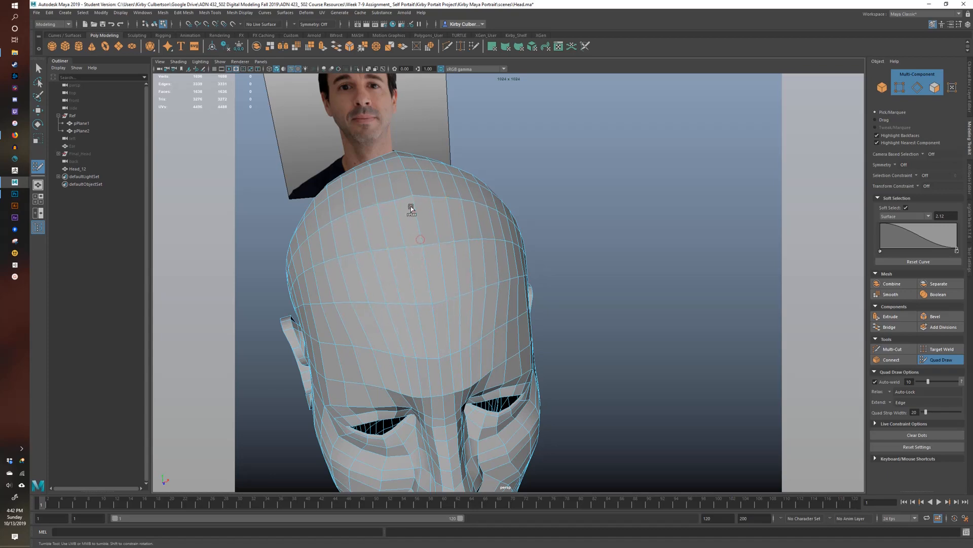
{"action": "left_click_drag", "start_coordinate": [386, 183], "coordinate": [555, 244], "text": "alt"}
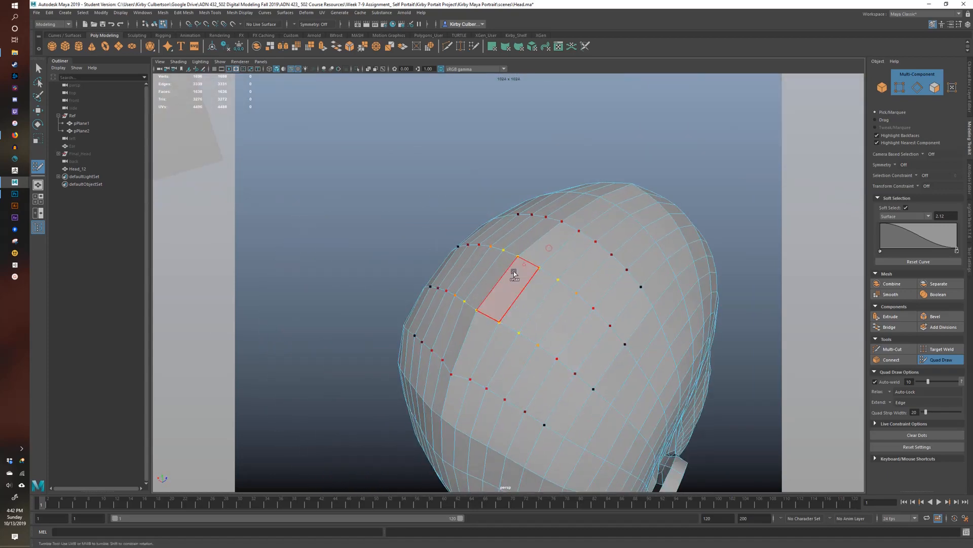
{"action": "right_click_drag", "start_coordinate": [515, 276], "coordinate": [523, 300], "text": "alt"}
{"action": "left_click_drag", "start_coordinate": [523, 299], "coordinate": [540, 252], "text": "alt"}
{"action": "left_click_drag", "start_coordinate": [526, 306], "coordinate": [547, 328], "text": "alt"}
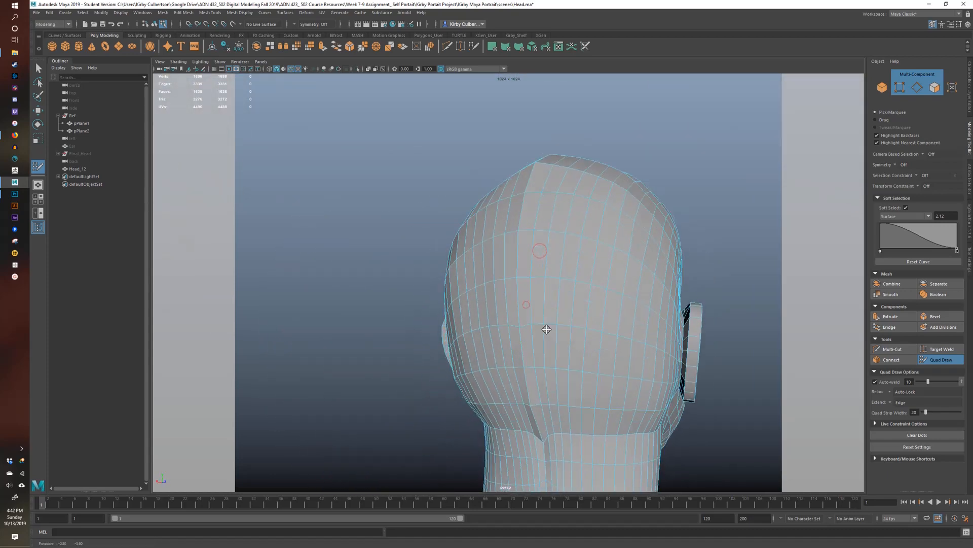
{"action": "middle_click_drag", "start_coordinate": [547, 329], "coordinate": [542, 270], "text": "alt"}
{"action": "left_click_drag", "start_coordinate": [527, 292], "coordinate": [534, 315], "text": "shift"}
{"action": "middle_click_drag", "start_coordinate": [539, 340], "coordinate": [527, 302], "text": "alt"}
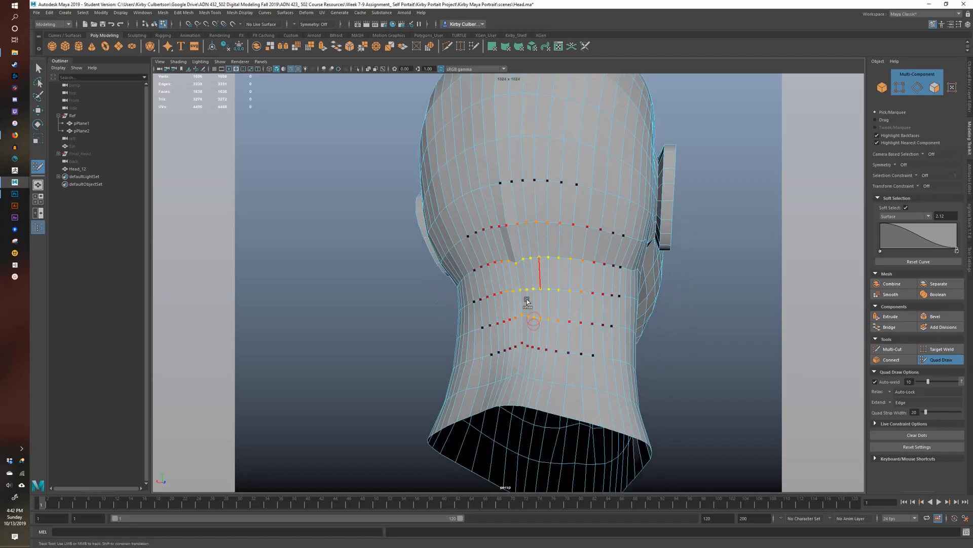
- Relax the mesh across the upper forehead and crown to even out the centre seam
{"action": "left_click_drag", "start_coordinate": [521, 235], "coordinate": [425, 250], "text": "alt"}
{"action": "middle_click_drag", "start_coordinate": [466, 213], "coordinate": [512, 279], "text": "alt"}
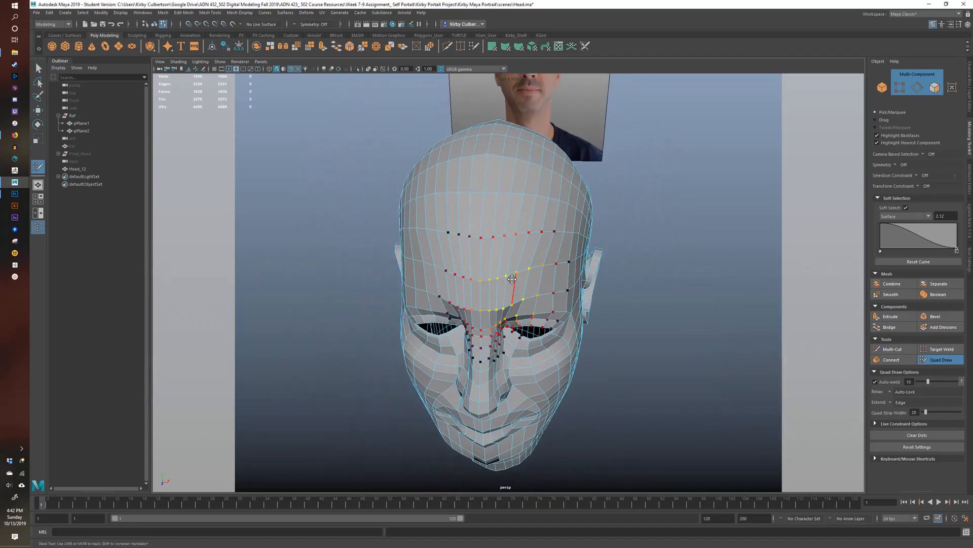
{"action": "mouse_move", "coordinate": [492, 195]}
{"action": "left_mouse_down", "text": "alt"}
{"action": "mouse_move", "coordinate": [539, 161]}
{"action": "mouse_move", "coordinate": [574, 197]}
{"action": "left_mouse_up", "text": "alt"}
{"action": "mouse_move", "coordinate": [577, 191]}
{"action": "left_mouse_down", "text": "shift"}
{"action": "mouse_move", "coordinate": [551, 175]}
{"action": "mouse_move", "coordinate": [464, 160]}
{"action": "mouse_move", "coordinate": [395, 175]}
{"action": "mouse_move", "coordinate": [486, 161]}
{"action": "mouse_move", "coordinate": [479, 150]}
{"action": "mouse_move", "coordinate": [401, 169]}
{"action": "left_mouse_up", "text": "shift"}
{"action": "mouse_move", "coordinate": [528, 221]}
{"action": "left_mouse_down", "text": "alt"}
{"action": "mouse_move", "coordinate": [512, 187]}
{"action": "mouse_move", "coordinate": [517, 196]}
{"action": "left_mouse_up", "text": "alt"}
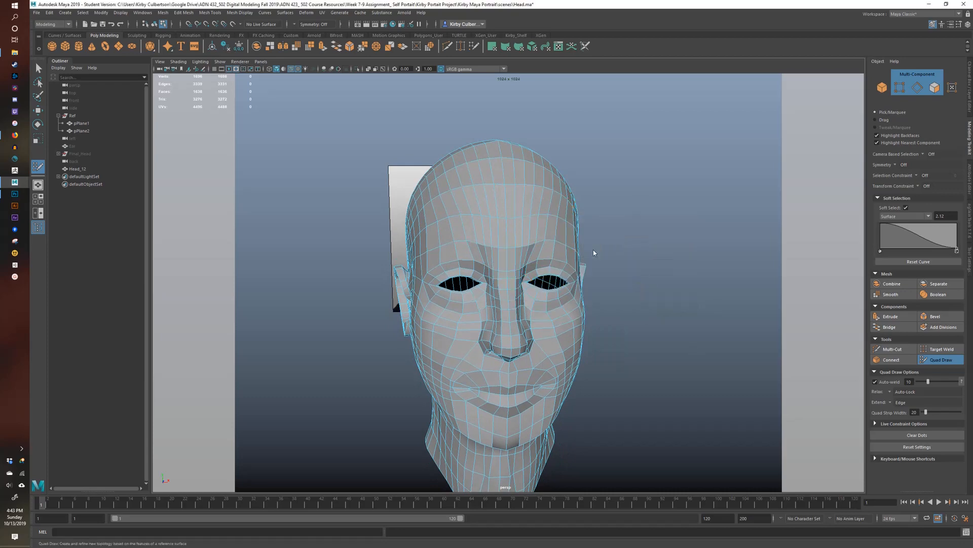
- Leave Quad Draw, return the head to object selection, and compare it with the front reference photo
{"action": "key", "text": "space"}
{"action": "middle_click_drag", "start_coordinate": [384, 405], "coordinate": [414, 357], "text": "alt"}
{"action": "right_click_drag", "start_coordinate": [375, 395], "coordinate": [418, 401], "text": "alt"}
{"action": "middle_click_drag", "start_coordinate": [389, 365], "coordinate": [381, 403], "text": "alt"}
{"action": "key", "text": "q"}
{"action": "right_click_drag", "start_coordinate": [358, 320], "coordinate": [390, 309]}
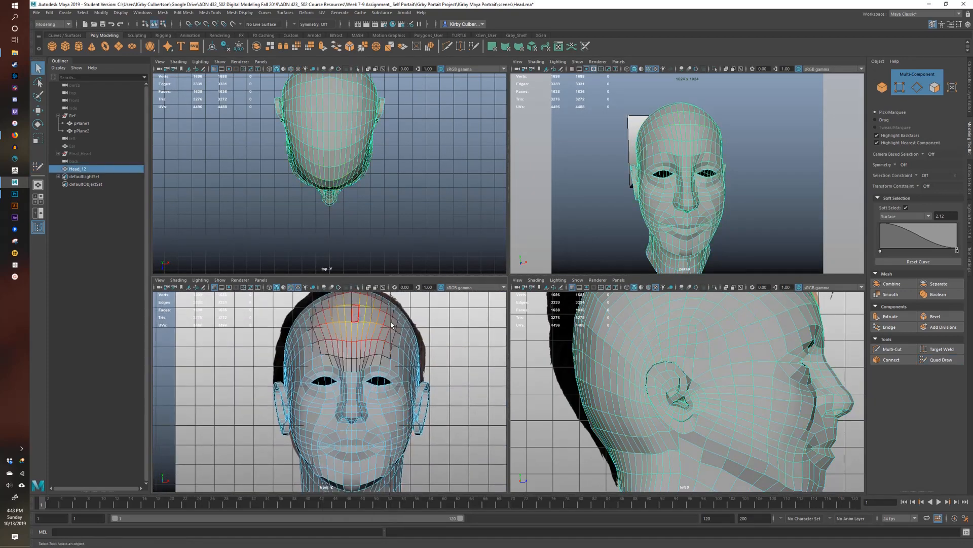
{"action": "right_click_drag", "start_coordinate": [456, 373], "coordinate": [338, 377], "text": "alt"}
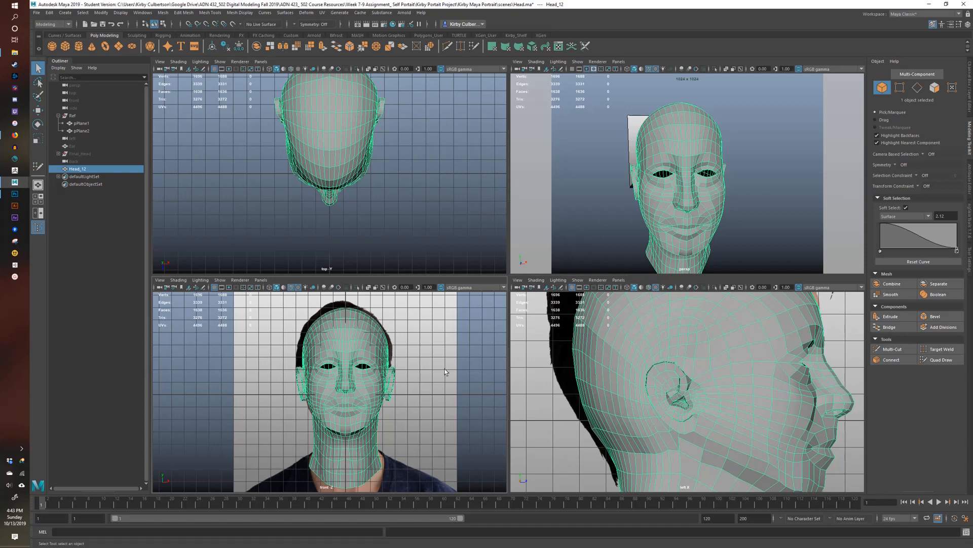
- Try smoothing the head mesh with one division in the perspective view, and undo the smoothing
{"action": "key", "text": "space"}
{"action": "middle_click_drag", "start_coordinate": [563, 320], "coordinate": [575, 252], "text": "alt"}
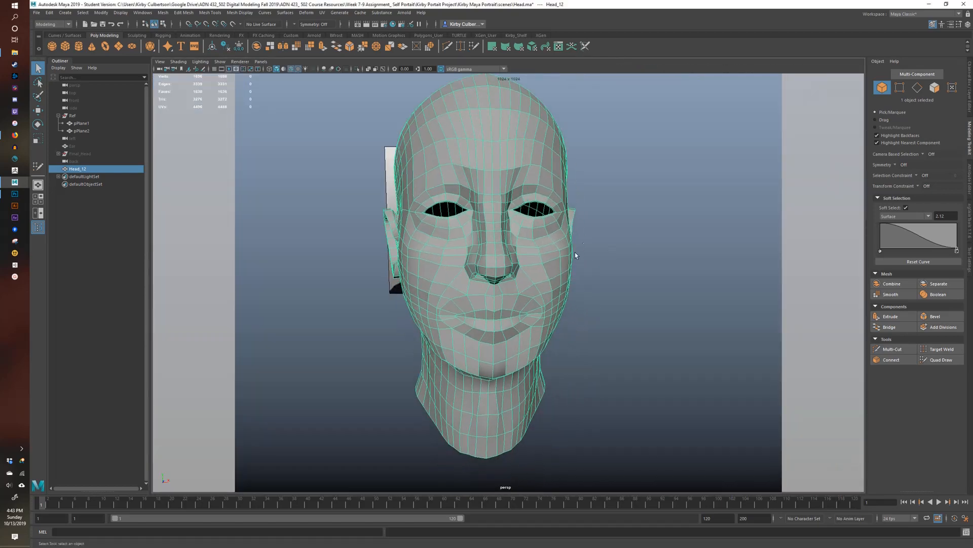
{"action": "left_click_drag", "start_coordinate": [518, 274], "coordinate": [569, 266], "text": "alt"}
{"action": "right_click_drag", "start_coordinate": [569, 266], "coordinate": [800, 322], "text": "alt"}
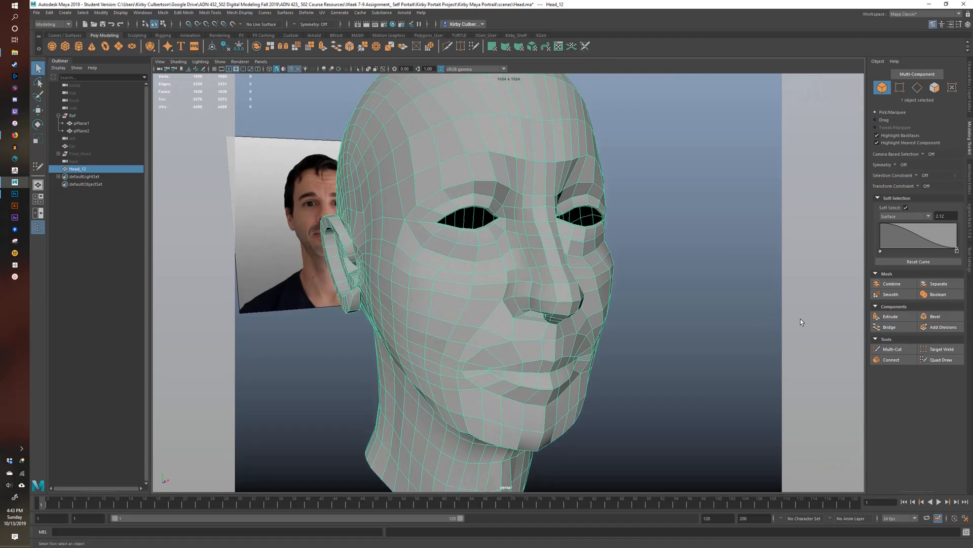
{"action": "left_click", "coordinate": [897, 295]}
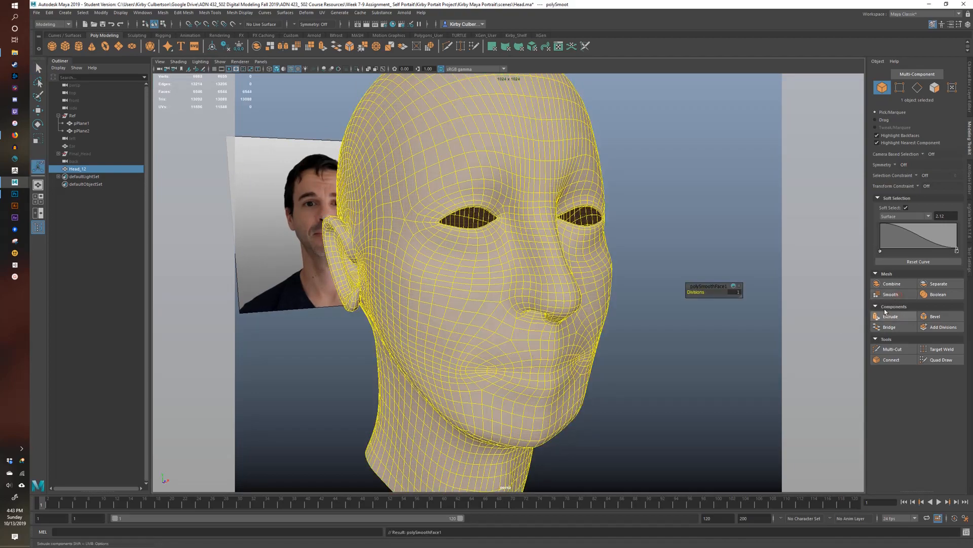
{"action": "mouse_move", "coordinate": [531, 203]}
{"action": "left_mouse_down", "text": "alt"}
{"action": "mouse_move", "coordinate": [615, 204]}
{"action": "mouse_move", "coordinate": [594, 216]}
{"action": "mouse_move", "coordinate": [505, 213]}
{"action": "mouse_move", "coordinate": [526, 207]}
{"action": "left_mouse_up", "text": "alt"}
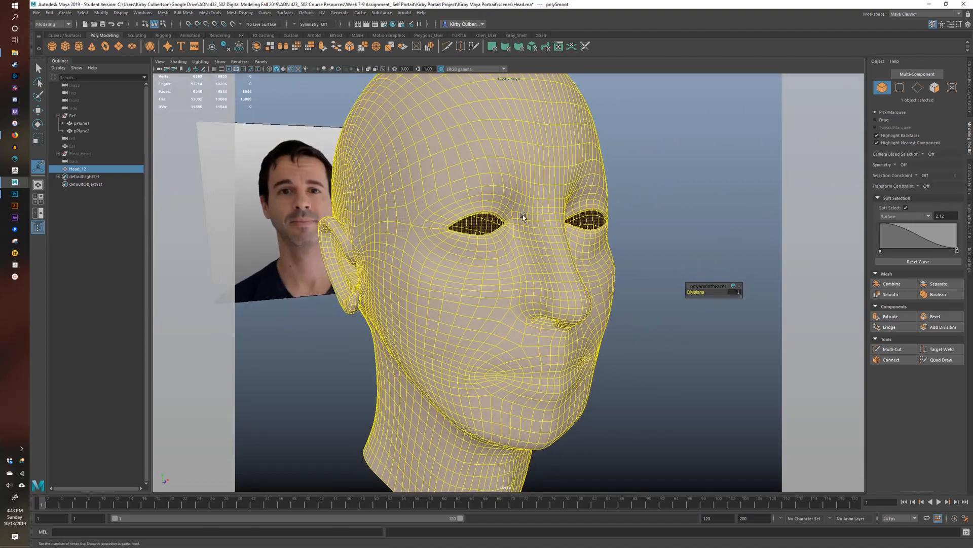
{"action": "key", "text": "ctrl+z"}
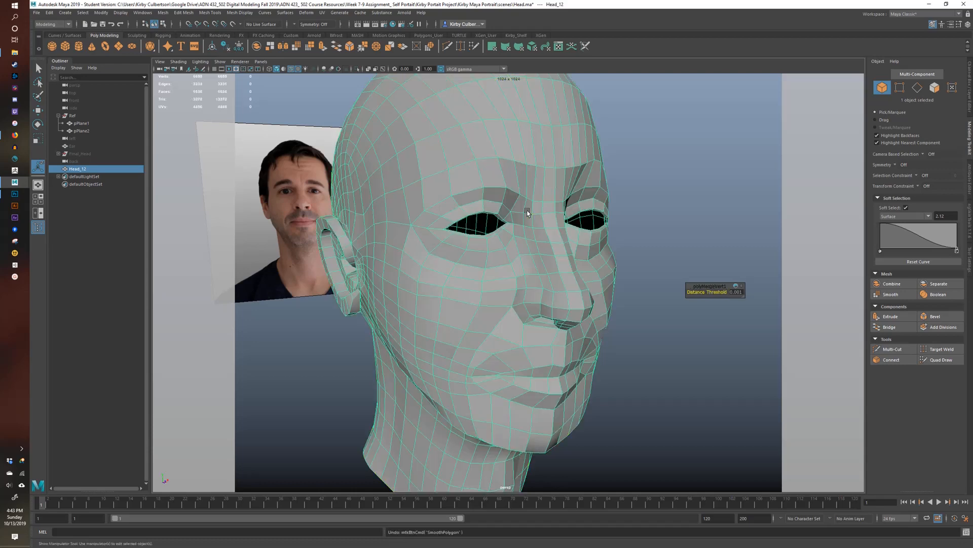
- Smooth the whole head mesh and examine the smoothed face from the front and three-quarter angles
{"action": "left_click_drag", "start_coordinate": [527, 211], "coordinate": [574, 258], "text": "alt"}
{"action": "left_click", "coordinate": [891, 294]}
{"action": "key", "text": "w"}
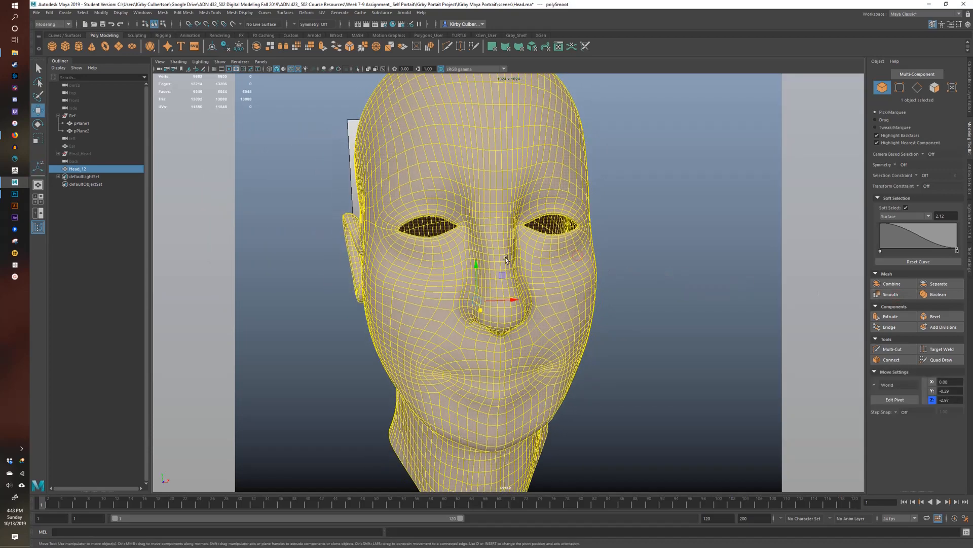
{"action": "left_click_drag", "start_coordinate": [506, 257], "coordinate": [529, 247], "text": "alt"}
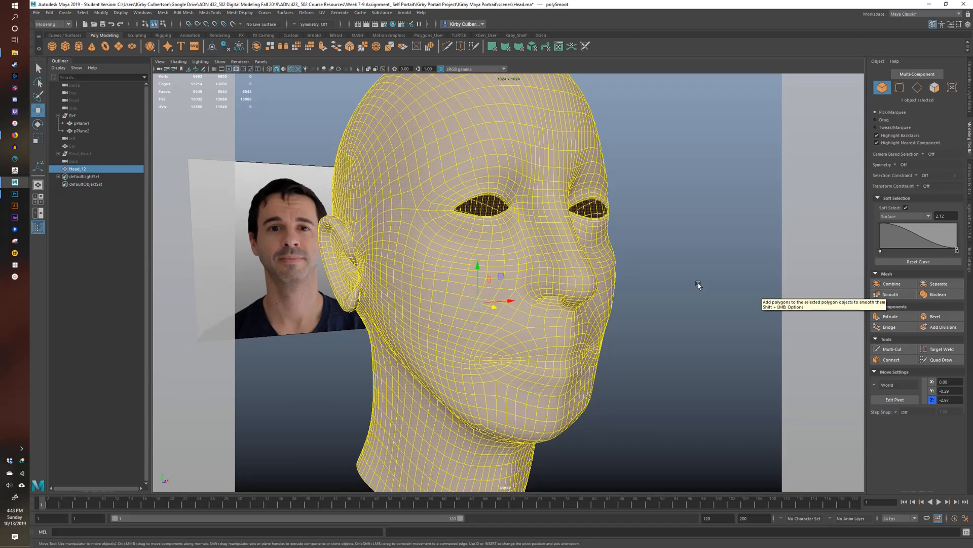
- Assign the see-through Lambert material to the smoothed head and reselect it
{"action": "key", "text": "q"}
{"action": "mouse_move", "coordinate": [518, 234]}
{"action": "right_mouse_down"}
{"action": "mouse_move", "coordinate": [553, 222]}
{"action": "mouse_move", "coordinate": [544, 450]}
{"action": "mouse_move", "coordinate": [562, 452]}
{"action": "mouse_move", "coordinate": [588, 500]}
{"action": "right_mouse_up"}
{"action": "left_click", "coordinate": [625, 218]}
{"action": "left_click", "coordinate": [532, 241]}
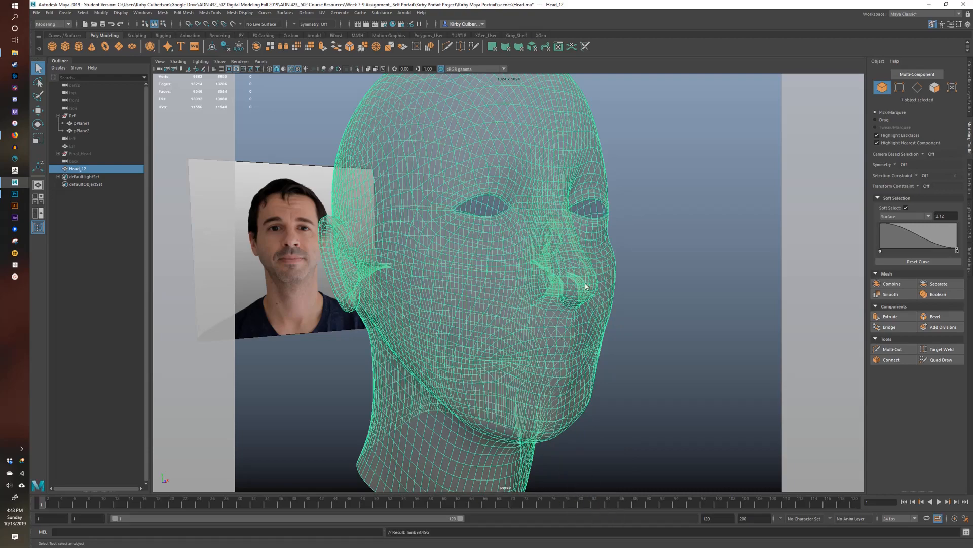
- Start Quad Draw on the head in the front view, framed closely on one eye over the reference photo
{"action": "key", "text": "space"}
{"action": "key", "text": "space"}
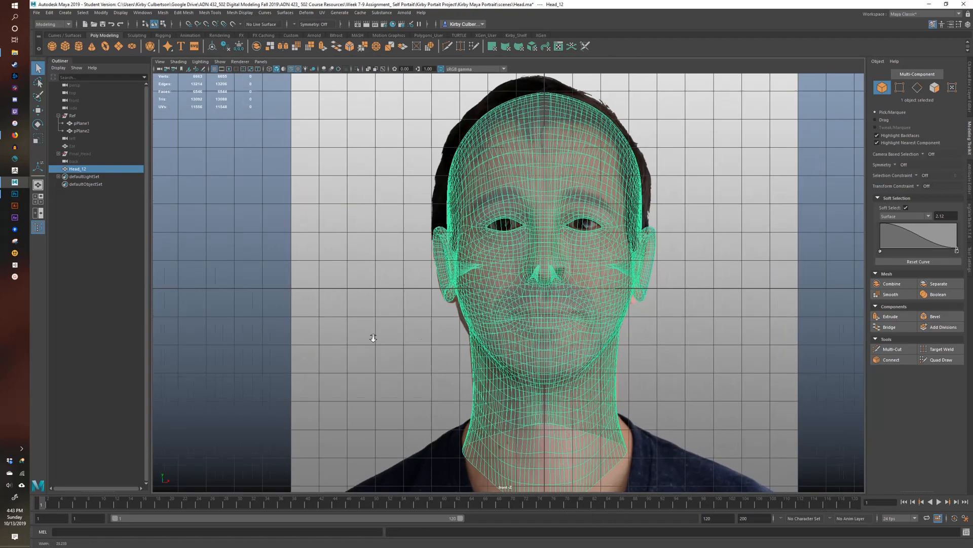
{"action": "right_click_drag", "start_coordinate": [373, 338], "coordinate": [620, 342], "text": "alt"}
{"action": "middle_click_drag", "start_coordinate": [452, 218], "coordinate": [450, 330], "text": "alt"}
{"action": "right_click_drag", "start_coordinate": [385, 328], "coordinate": [630, 330], "text": "alt"}
{"action": "middle_click_drag", "start_coordinate": [630, 330], "coordinate": [609, 344], "text": "alt"}
{"action": "right_click_drag", "start_coordinate": [477, 339], "coordinate": [584, 339], "text": "alt"}
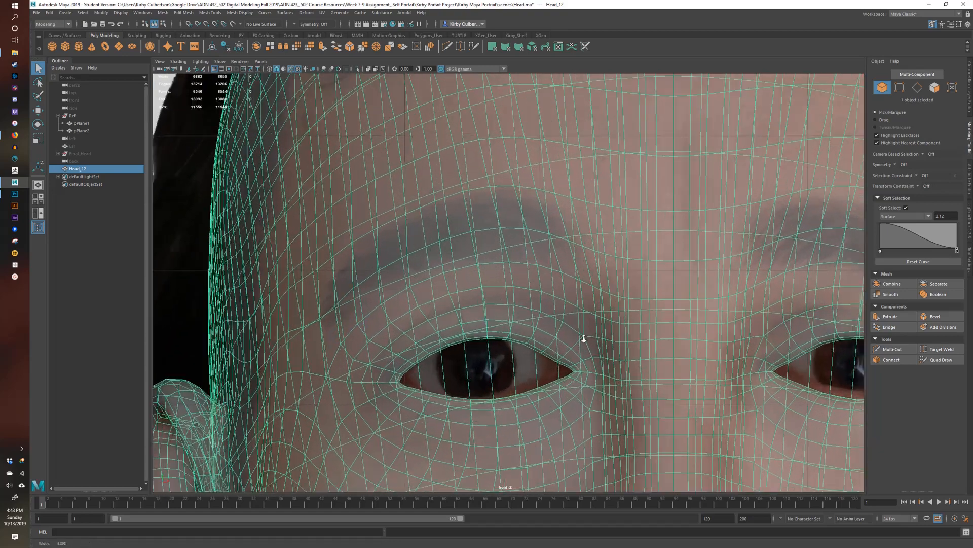
{"action": "middle_click_drag", "start_coordinate": [584, 339], "coordinate": [584, 311], "text": "alt"}
{"action": "key", "text": "w"}
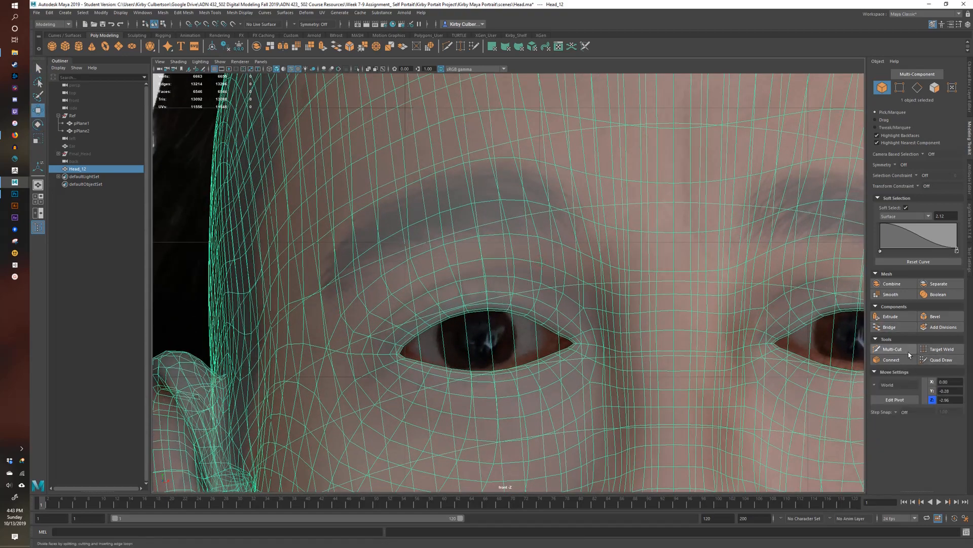
{"action": "left_click", "coordinate": [933, 361]}
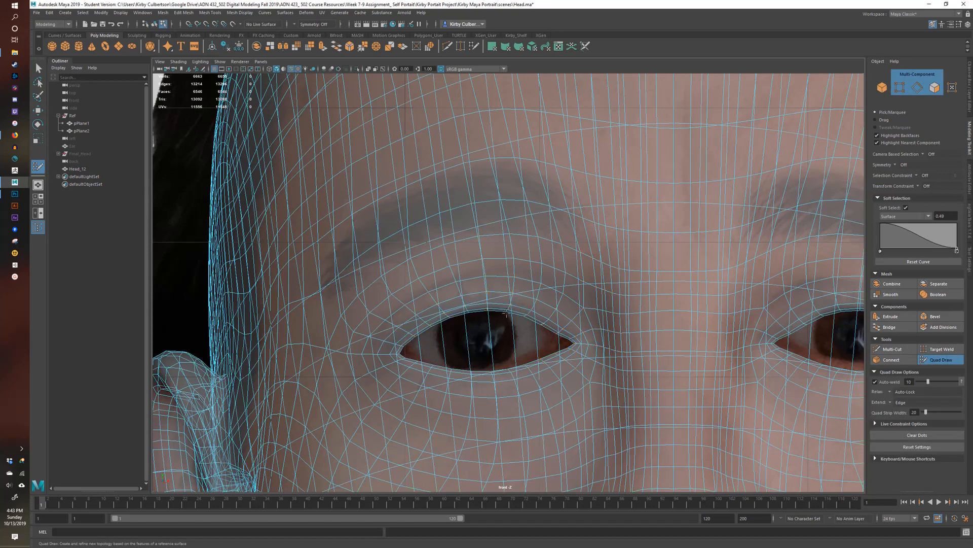
- Try adjusting the eyelid vertices to the photo with a soft selection radius of 0.49, and undo the changes
{"action": "left_click_drag", "start_coordinate": [522, 314], "coordinate": [522, 310]}
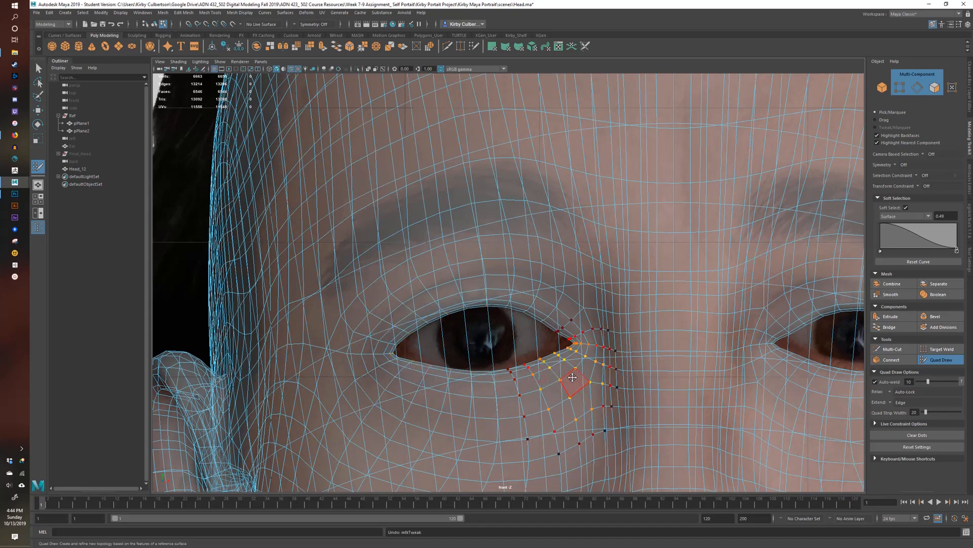
{"action": "key", "text": "ctrl+z"}
{"action": "key", "text": "ctrl+z"}
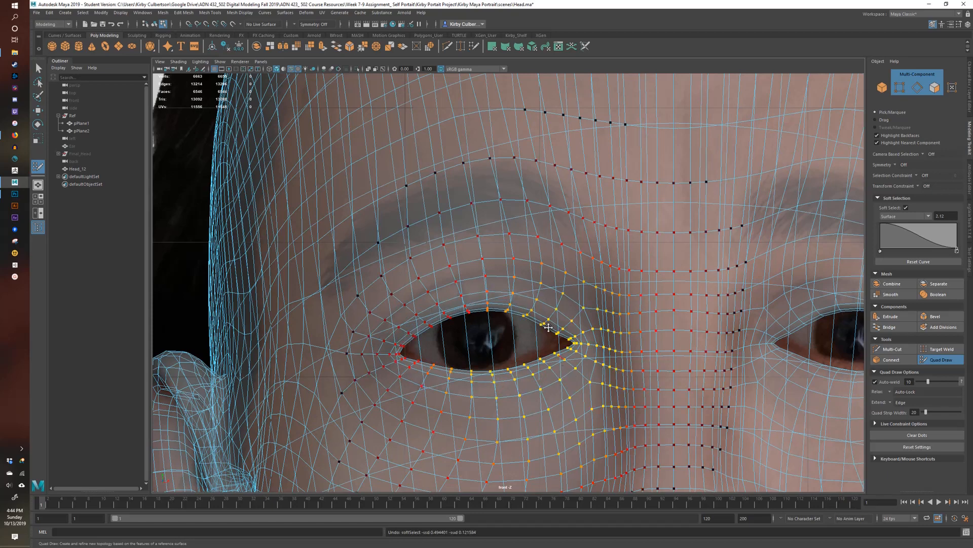
- Turn on Object X symmetry and reshape both upper eyelids to the photo, using a soft selection radius of about 0.36
{"action": "left_click", "coordinate": [294, 25]}
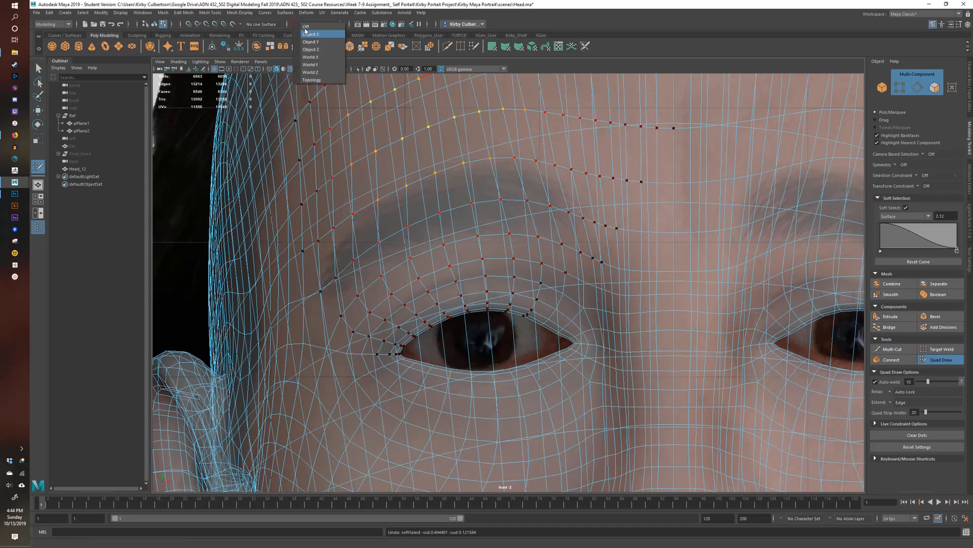
{"action": "left_click", "coordinate": [307, 34]}
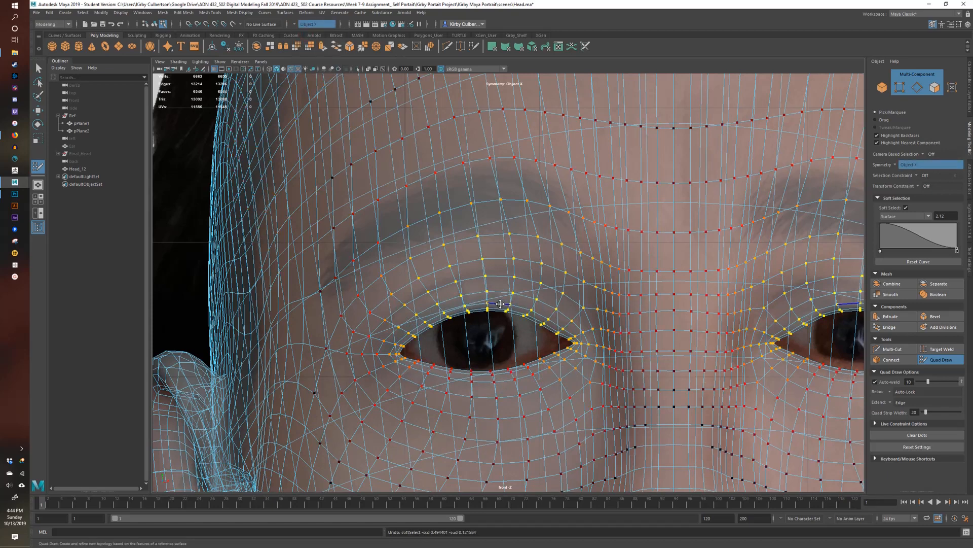
{"action": "left_click_drag", "start_coordinate": [288, 314], "coordinate": [291, 315]}
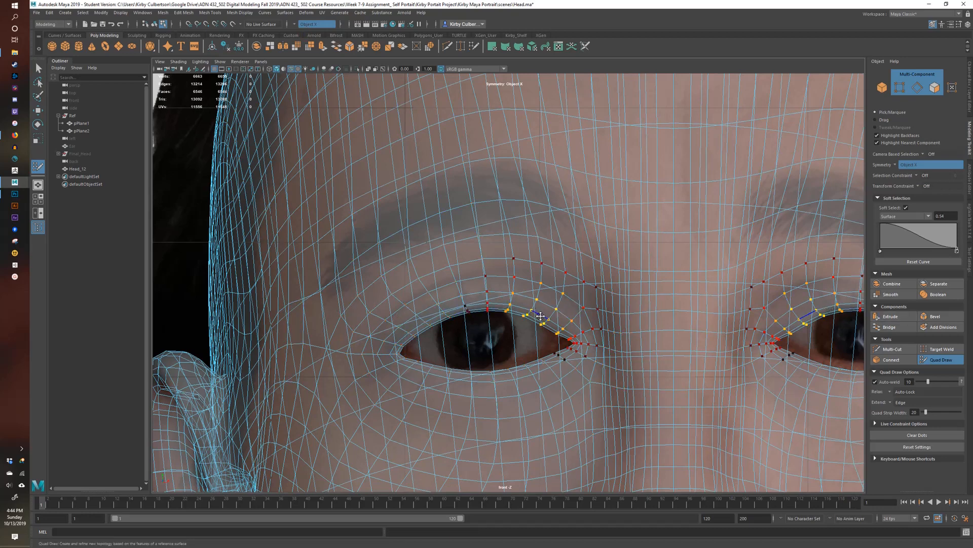
{"action": "left_click_drag", "start_coordinate": [500, 309], "coordinate": [501, 307]}
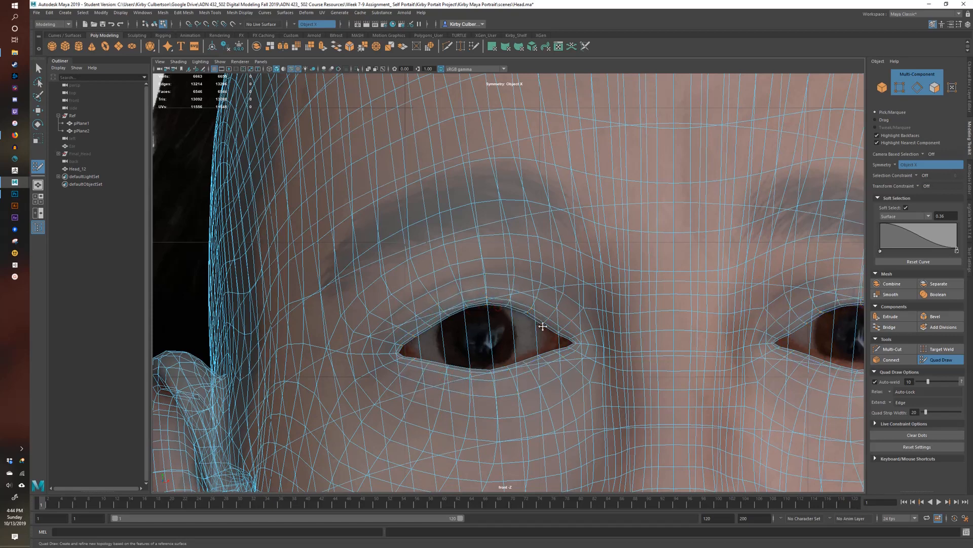
- Switch from the front view to an enlarged perspective view and display the head with the default material
{"action": "middle_click_drag", "start_coordinate": [624, 387], "coordinate": [522, 196], "text": "alt"}
{"action": "left_click", "coordinate": [523, 195], "text": "alt"}
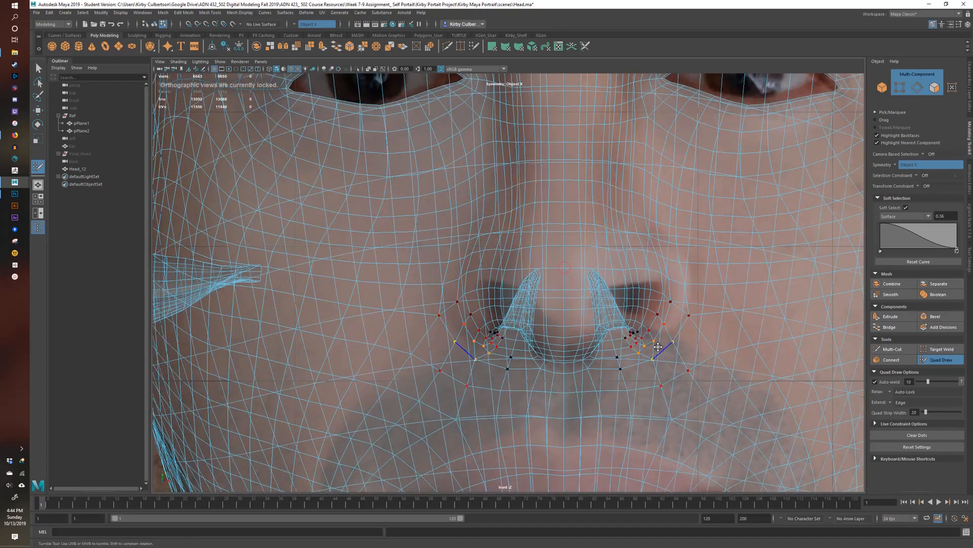
{"action": "scroll", "coordinate": [530, 276], "scroll_direction": "down", "scroll_amount": 5}
{"action": "scroll", "coordinate": [531, 276], "scroll_direction": "up", "scroll_amount": 6}
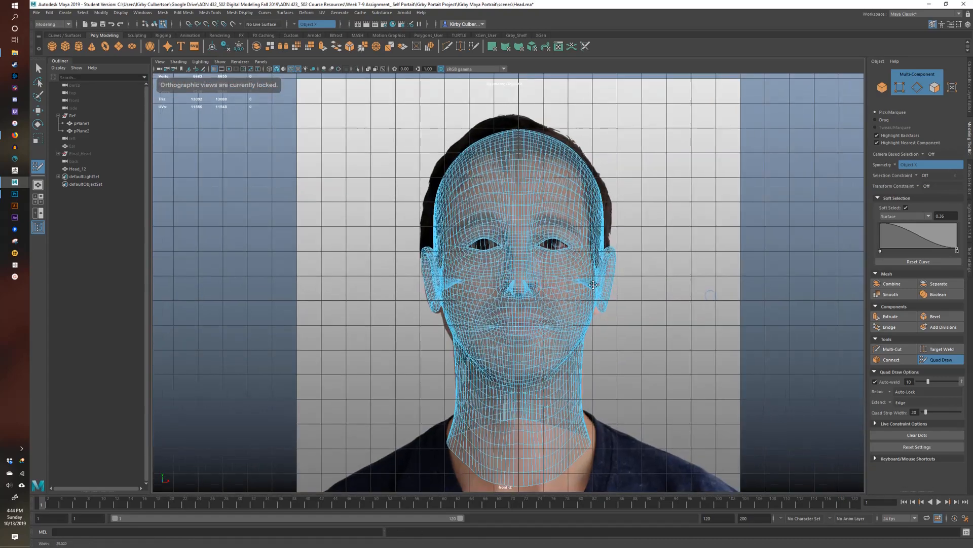
{"action": "scroll", "coordinate": [649, 327], "scroll_direction": "up", "scroll_amount": 1}
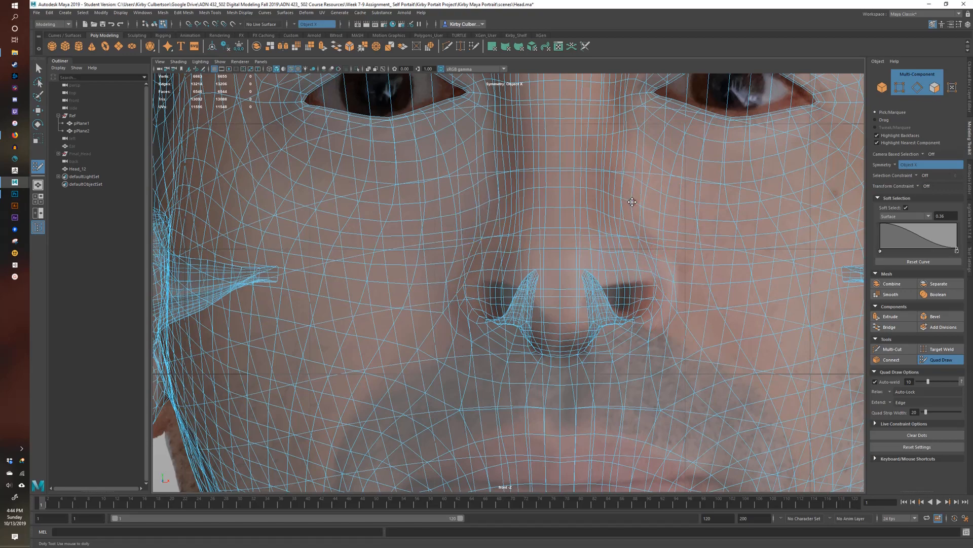
{"action": "key", "text": "space"}
{"action": "left_click_drag", "start_coordinate": [709, 237], "coordinate": [659, 231], "text": "alt"}
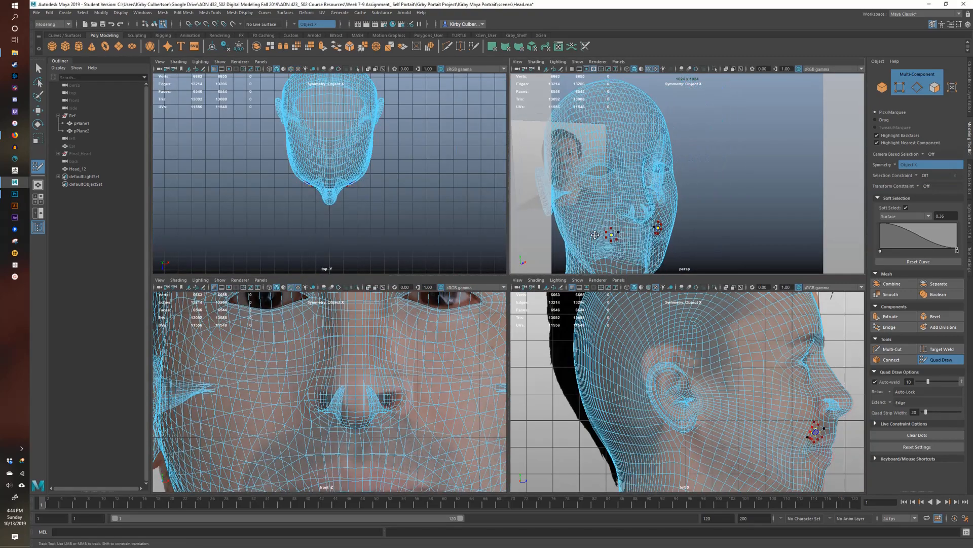
{"action": "right_click_drag", "start_coordinate": [659, 231], "coordinate": [707, 219], "text": "alt"}
{"action": "left_click_drag", "start_coordinate": [706, 219], "coordinate": [717, 200], "text": "alt"}
{"action": "key", "text": "space"}
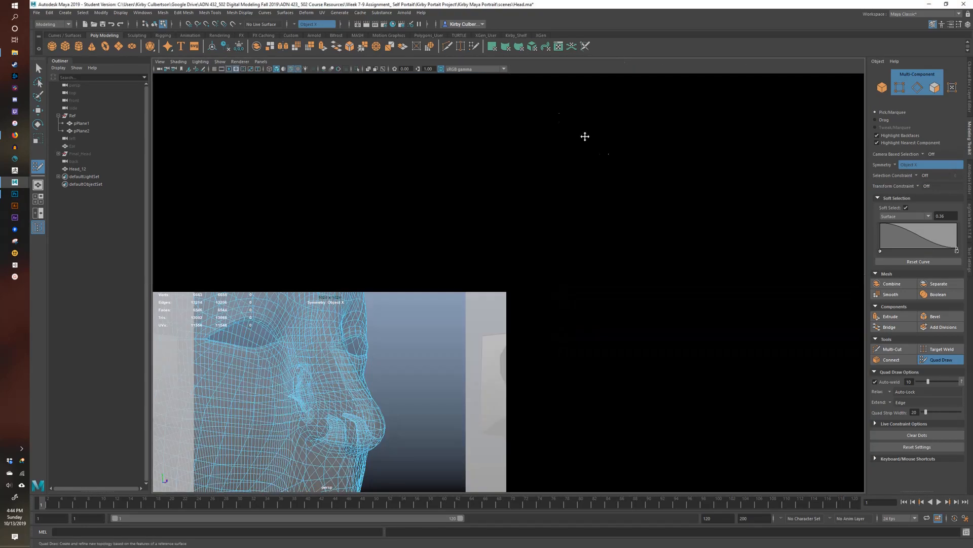
{"action": "middle_click_drag", "start_coordinate": [517, 199], "coordinate": [544, 194], "text": "alt"}
{"action": "left_click_drag", "start_coordinate": [544, 194], "coordinate": [581, 231], "text": "alt"}
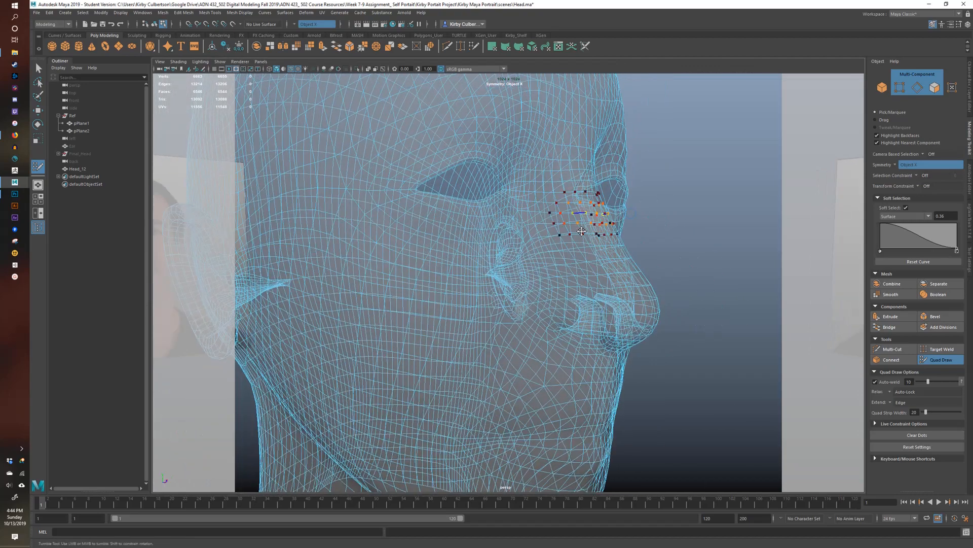
{"action": "left_click", "coordinate": [285, 71]}
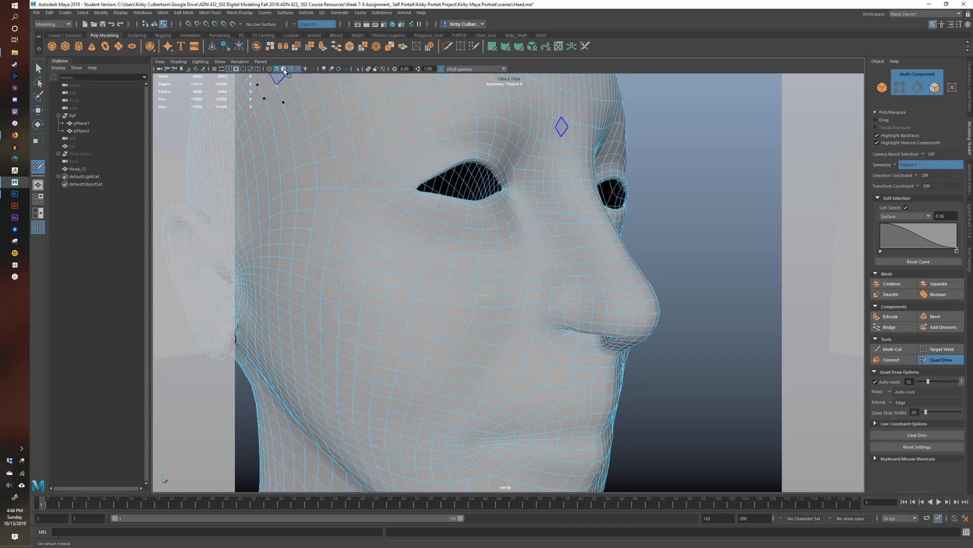
- Examine the shape of the nose, nostrils and mouth from the three-quarter, front and side angles
{"action": "mouse_move", "coordinate": [543, 326]}
{"action": "left_mouse_down", "text": "alt"}
{"action": "mouse_move", "coordinate": [524, 332]}
{"action": "mouse_move", "coordinate": [549, 306]}
{"action": "left_mouse_up", "text": "alt"}
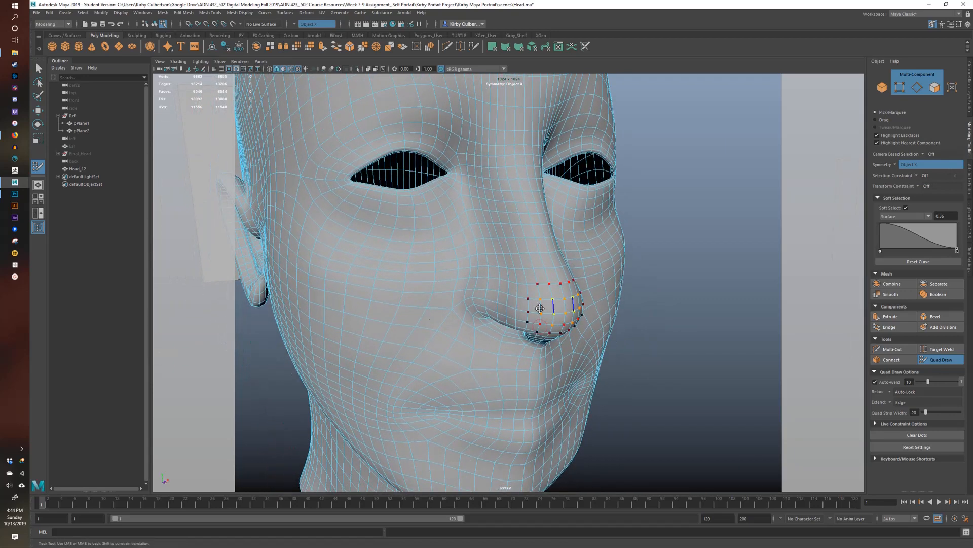
{"action": "scroll", "coordinate": [507, 322], "scroll_direction": "up", "scroll_amount": 4}
{"action": "left_click_drag", "start_coordinate": [489, 330], "coordinate": [476, 354], "text": "alt"}
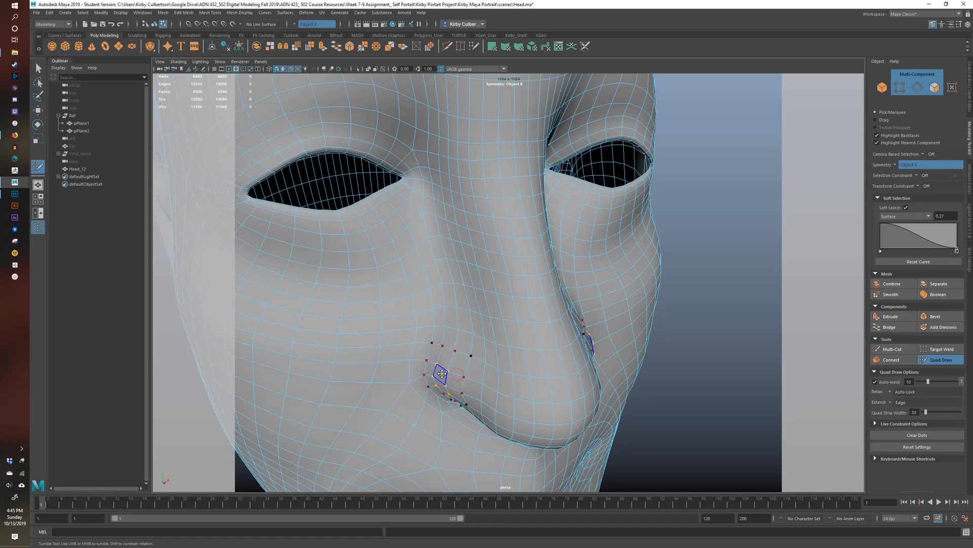
{"action": "mouse_move", "coordinate": [443, 373]}
{"action": "left_mouse_down"}
{"action": "mouse_move", "coordinate": [445, 360]}
{"action": "mouse_move", "coordinate": [346, 355]}
{"action": "left_mouse_up"}
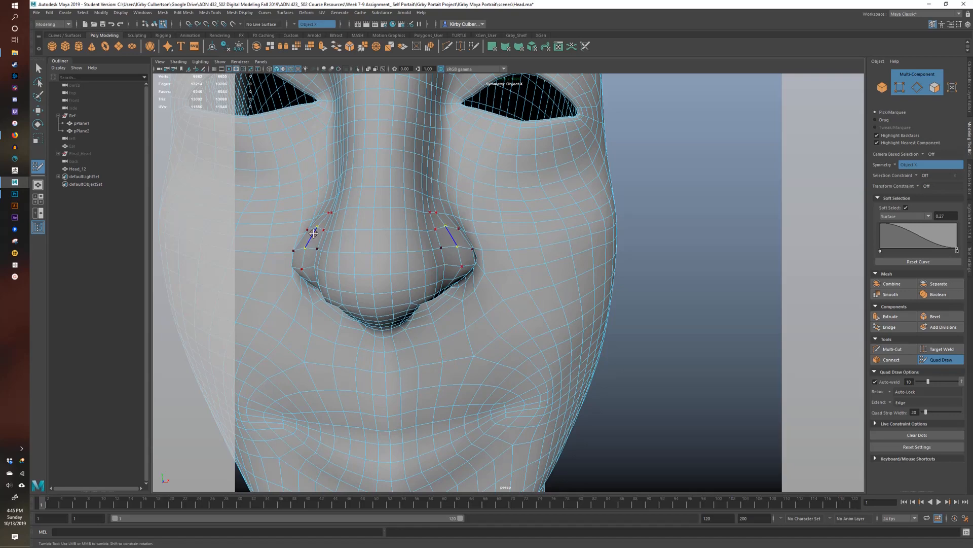
{"action": "left_click_drag", "start_coordinate": [314, 234], "coordinate": [329, 190], "text": "alt"}
{"action": "left_click_drag", "start_coordinate": [348, 254], "coordinate": [363, 218], "text": "alt"}
{"action": "left_click_drag", "start_coordinate": [402, 322], "coordinate": [659, 328], "text": "alt"}
{"action": "middle_click_drag", "start_coordinate": [758, 343], "coordinate": [638, 348], "text": "alt"}
- Select the edge loop along the line between the lips and deselect its edges beyond the mouth corners
{"action": "key", "text": "q"}
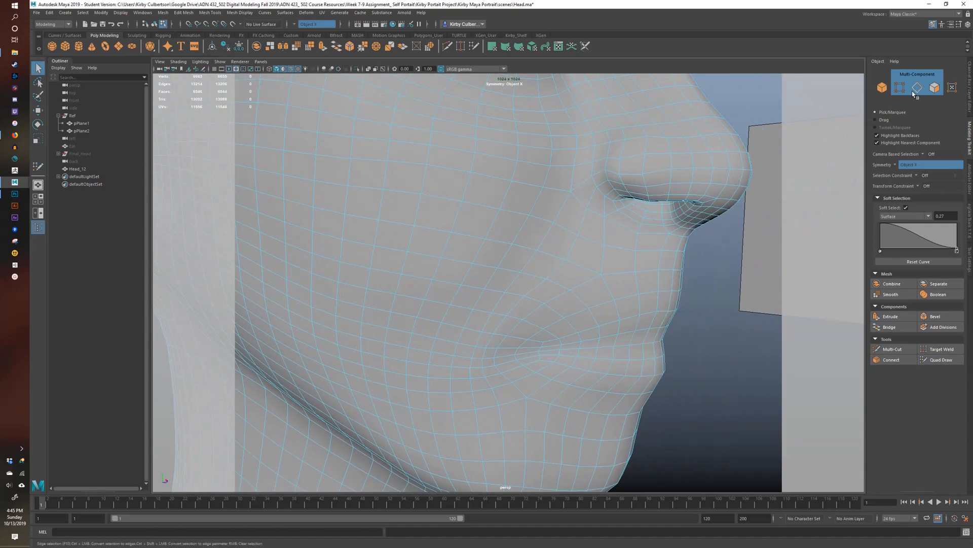
{"action": "left_click", "coordinate": [917, 89]}
{"action": "double_click", "coordinate": [637, 344]}
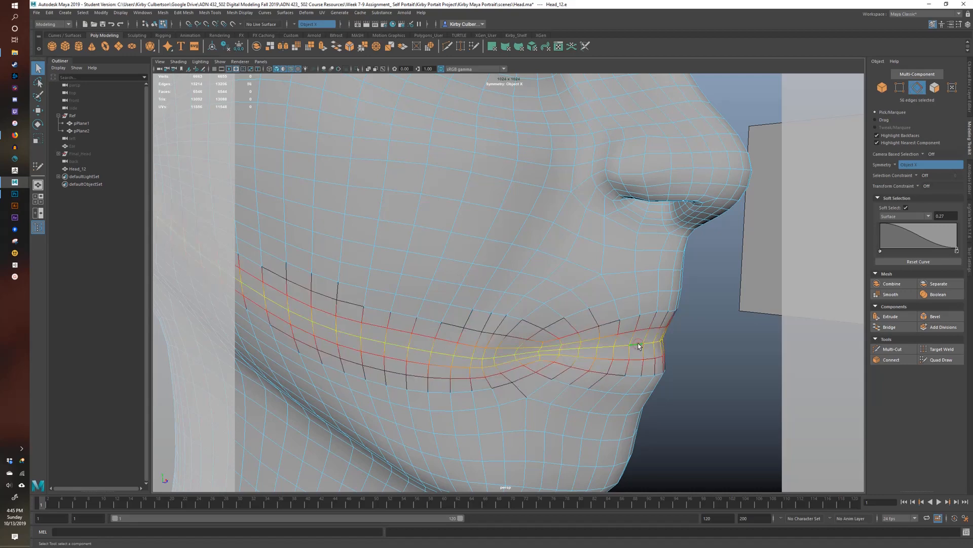
{"action": "left_click_drag", "start_coordinate": [388, 306], "coordinate": [528, 435], "text": "ctrl"}
{"action": "right_click_drag", "start_coordinate": [528, 435], "coordinate": [428, 383], "text": "alt"}
{"action": "middle_click_drag", "start_coordinate": [387, 295], "coordinate": [445, 320], "text": "alt"}
{"action": "left_click_drag", "start_coordinate": [384, 246], "coordinate": [535, 384], "text": "ctrl"}
{"action": "left_click_drag", "start_coordinate": [557, 378], "coordinate": [532, 365], "text": "alt"}
{"action": "middle_click_drag", "start_coordinate": [531, 364], "coordinate": [459, 349], "text": "alt"}
{"action": "right_click_drag", "start_coordinate": [459, 350], "coordinate": [478, 146], "text": "alt"}
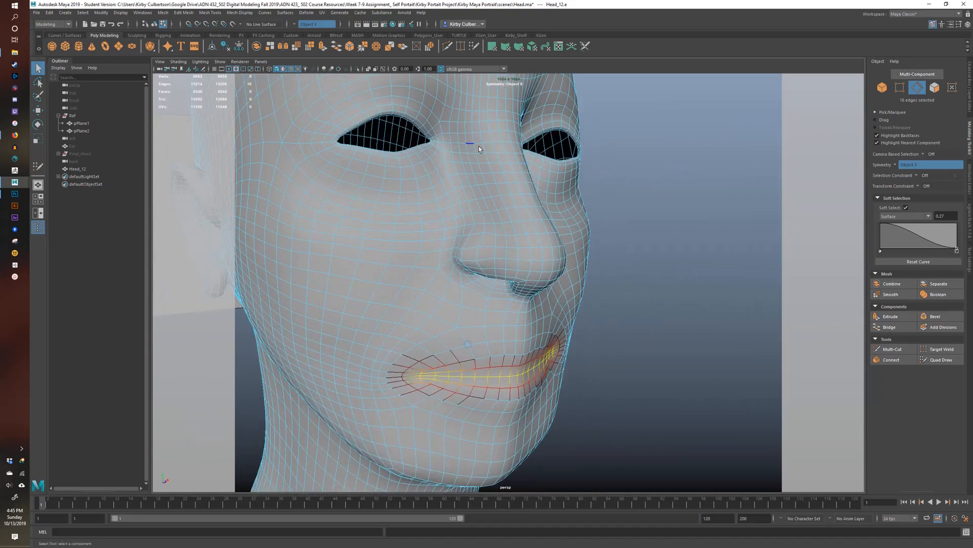
- Turn off soft selection and push the selected lip-line edges back into the mouth to Z 0.91
{"action": "middle_click_drag", "start_coordinate": [509, 340], "coordinate": [462, 320], "text": "alt"}
{"action": "right_click_drag", "start_coordinate": [463, 320], "coordinate": [495, 321], "text": "alt"}
{"action": "left_click_drag", "start_coordinate": [495, 322], "coordinate": [558, 337], "text": "alt"}
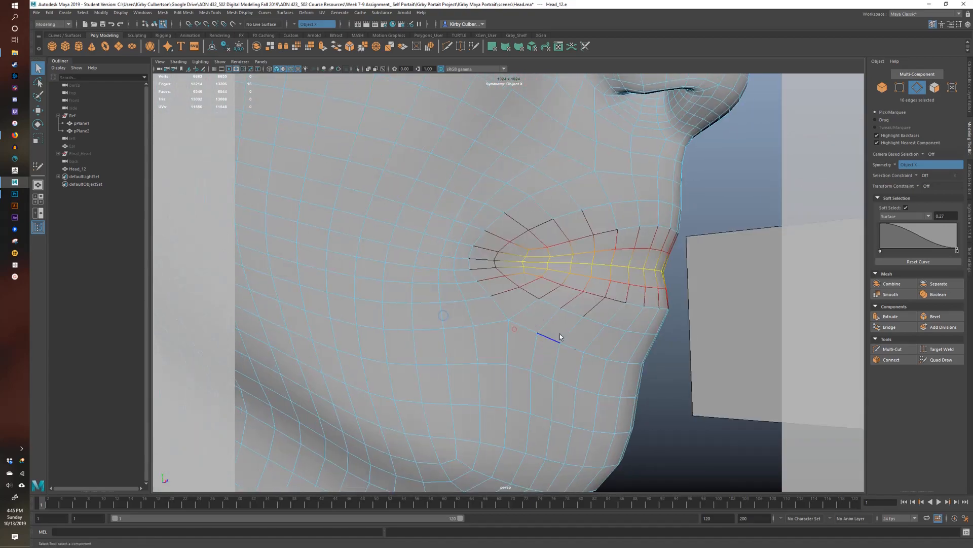
{"action": "key", "text": "w"}
{"action": "left_click_drag", "start_coordinate": [640, 271], "coordinate": [647, 315], "text": "alt"}
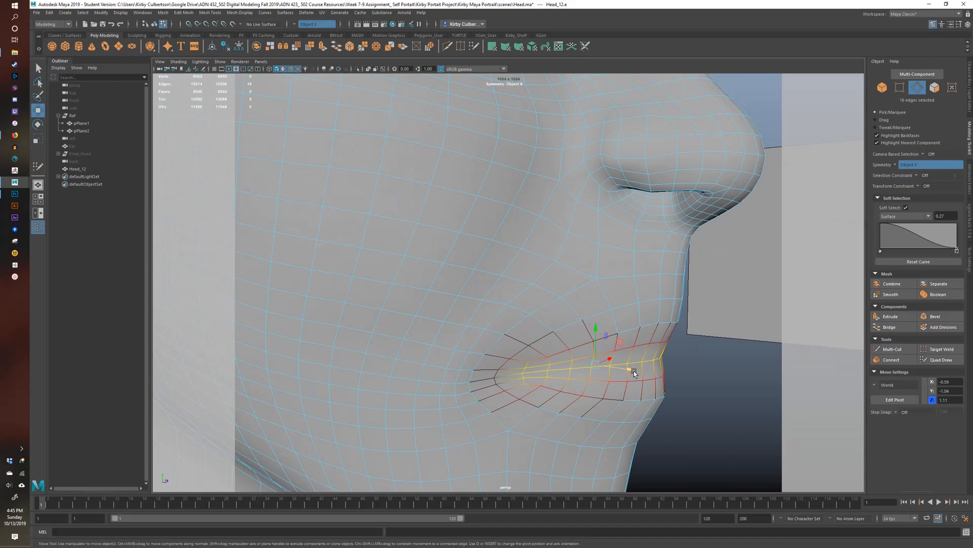
{"action": "key", "text": "b"}
{"action": "left_click_drag", "start_coordinate": [633, 371], "coordinate": [622, 368]}
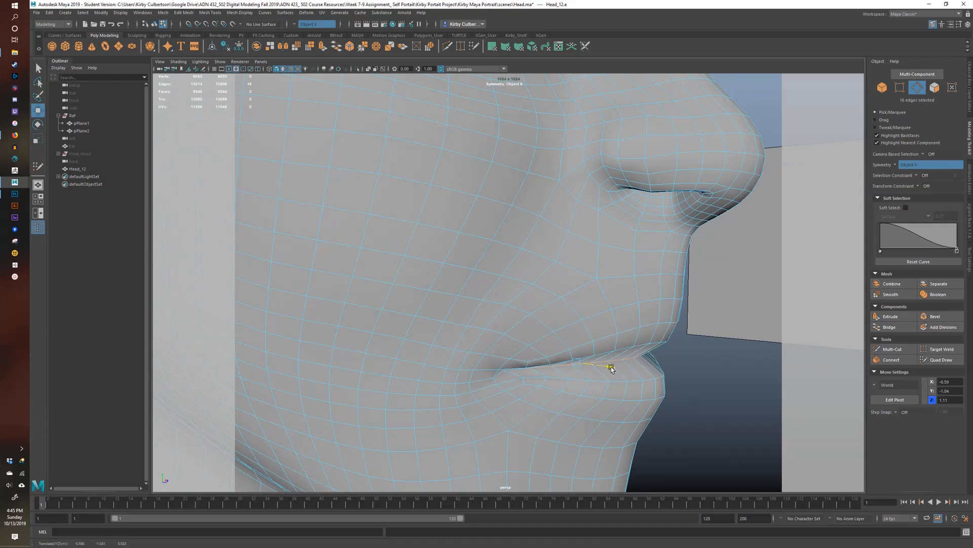
{"action": "key", "text": "r"}
{"action": "left_click_drag", "start_coordinate": [617, 369], "coordinate": [523, 322]}
{"action": "key", "text": "w"}
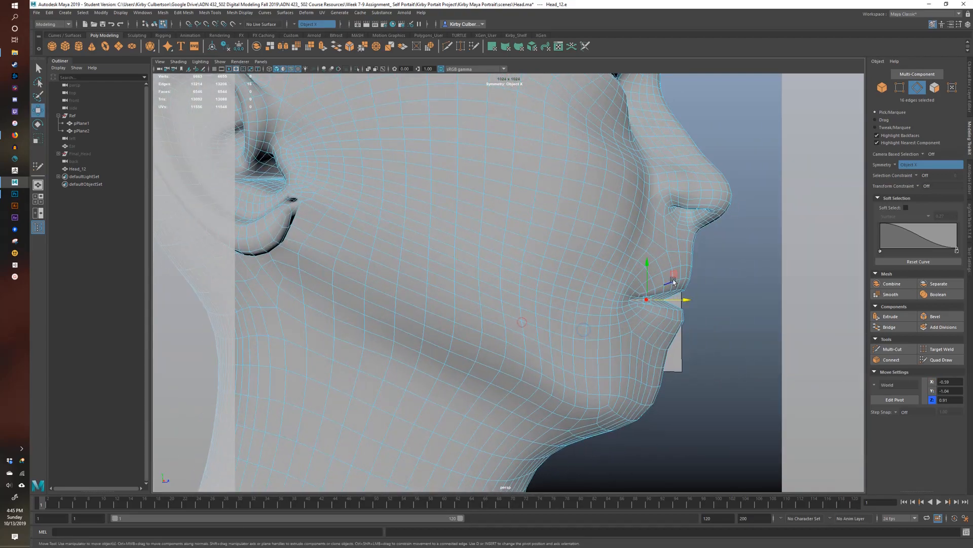
- Return the head to object mode and check the reshaped mouth from the profile and three-quarter angles
{"action": "right_click_drag", "start_coordinate": [690, 291], "coordinate": [573, 294], "text": "alt"}
{"action": "mouse_move", "coordinate": [573, 294]}
{"action": "left_mouse_down", "text": "alt"}
{"action": "mouse_move", "coordinate": [536, 294]}
{"action": "mouse_move", "coordinate": [482, 269]}
{"action": "left_mouse_up", "text": "alt"}
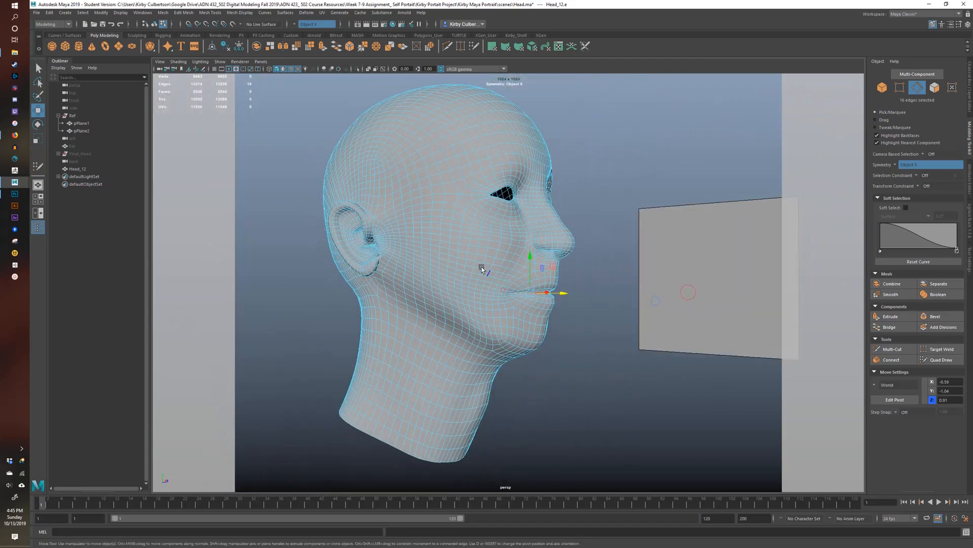
{"action": "key", "text": "q"}
{"action": "right_click_drag", "start_coordinate": [463, 245], "coordinate": [509, 236]}
{"action": "left_click_drag", "start_coordinate": [509, 236], "coordinate": [479, 336], "text": "alt"}
{"action": "right_click_drag", "start_coordinate": [480, 339], "coordinate": [567, 353], "text": "alt"}
{"action": "left_click_drag", "start_coordinate": [567, 354], "coordinate": [491, 319], "text": "alt"}
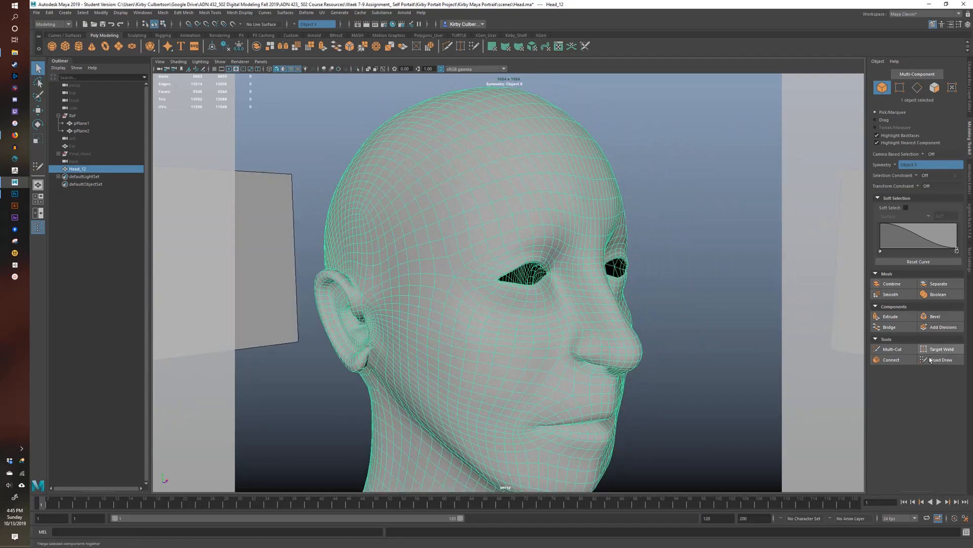
- Try a symmetrical soft selection on a forehead vertex, and return to object mode with nothing selected
{"action": "key", "text": "w"}
{"action": "right_click_drag", "start_coordinate": [529, 194], "coordinate": [500, 192]}
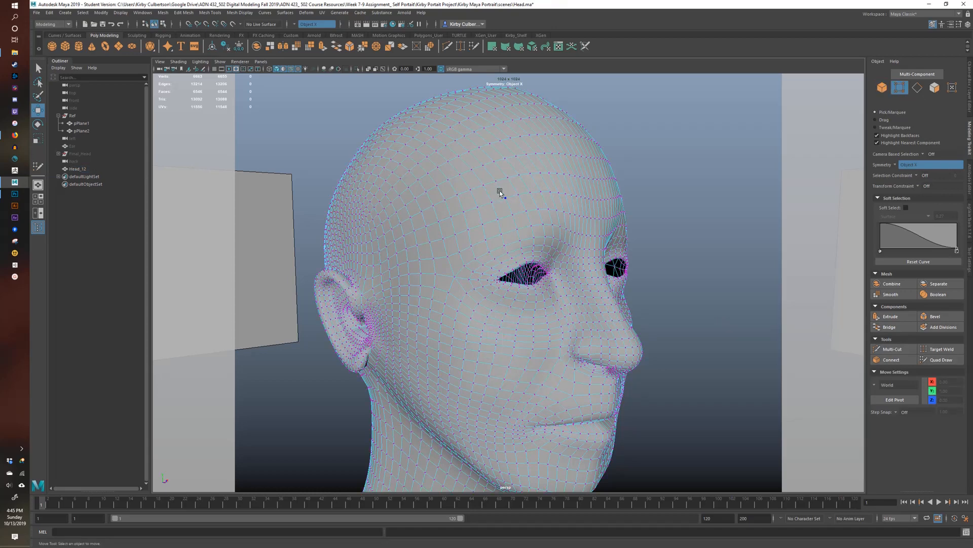
{"action": "left_click", "coordinate": [504, 197]}
{"action": "left_click_drag", "start_coordinate": [504, 197], "coordinate": [525, 218], "text": "alt"}
{"action": "key", "text": "b"}
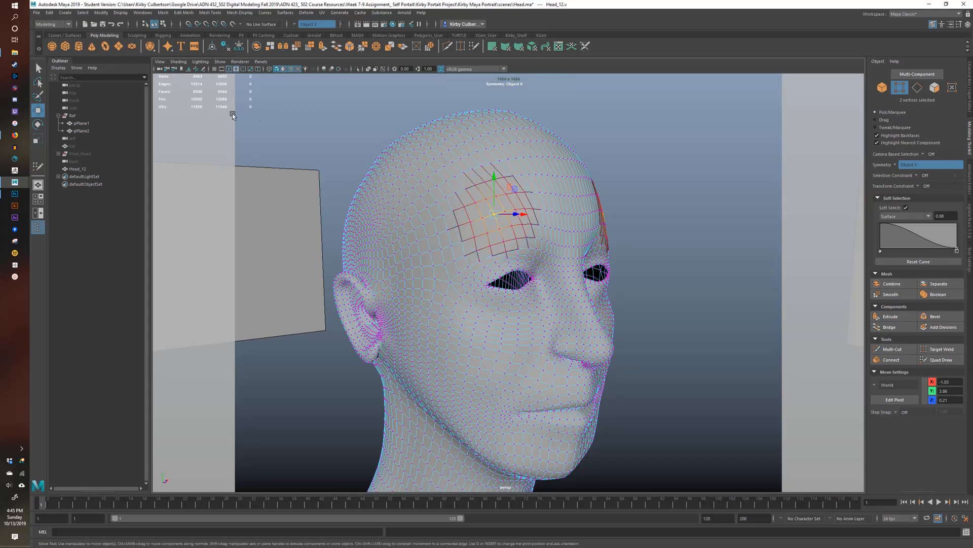
{"action": "right_click_drag", "start_coordinate": [482, 170], "coordinate": [522, 160]}
{"action": "key", "text": "q"}
{"action": "left_click", "coordinate": [627, 156]}
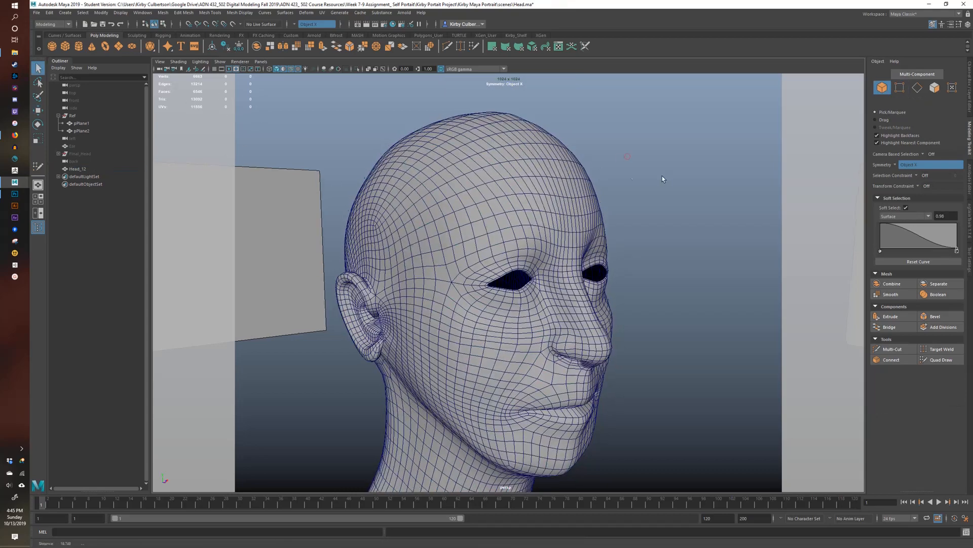
- Examine the topology of the whole deselected head from the front, three-quarter and side angles
{"action": "left_click_drag", "start_coordinate": [662, 179], "coordinate": [578, 187], "text": "alt"}
{"action": "left_click_drag", "start_coordinate": [485, 288], "coordinate": [450, 299], "text": "alt"}
{"action": "middle_click_drag", "start_coordinate": [450, 299], "coordinate": [463, 270], "text": "alt"}
{"action": "right_click_drag", "start_coordinate": [463, 271], "coordinate": [558, 289], "text": "alt"}
{"action": "mouse_move", "coordinate": [557, 289]}
{"action": "left_mouse_down", "text": "alt"}
{"action": "mouse_move", "coordinate": [516, 279]}
{"action": "mouse_move", "coordinate": [554, 279]}
{"action": "left_mouse_up", "text": "alt"}
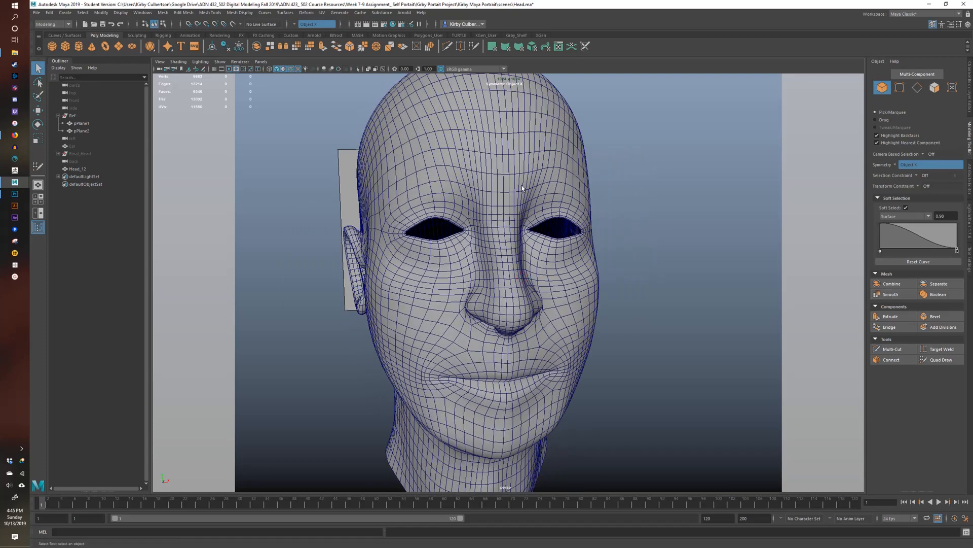
{"action": "right_click_drag", "start_coordinate": [610, 220], "coordinate": [446, 204], "text": "alt"}
{"action": "left_click_drag", "start_coordinate": [446, 203], "coordinate": [484, 204], "text": "alt"}
{"action": "right_click_drag", "start_coordinate": [397, 205], "coordinate": [454, 215], "text": "alt"}
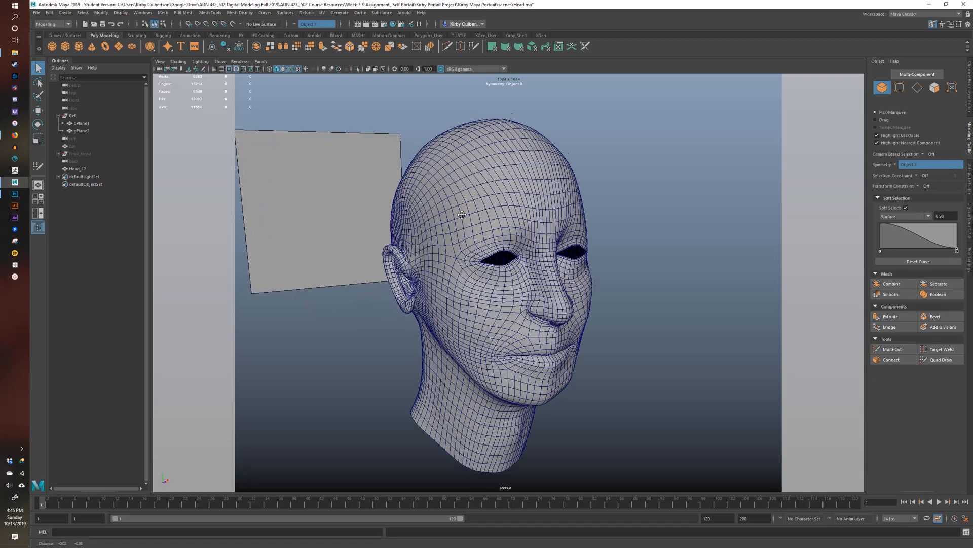
{"action": "left_click_drag", "start_coordinate": [454, 215], "coordinate": [461, 198], "text": "alt"}
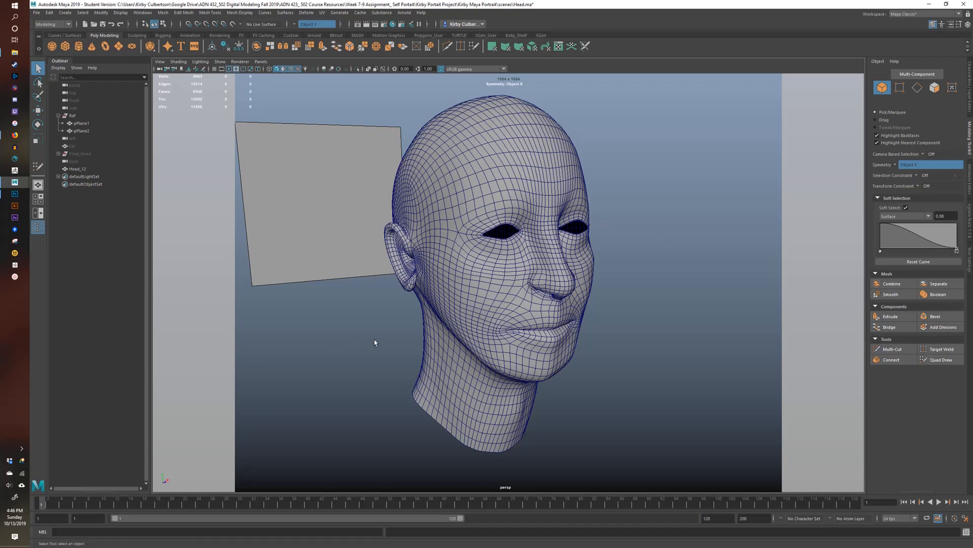
{"action": "right_click_drag", "start_coordinate": [588, 325], "coordinate": [549, 327], "text": "alt"}
{"action": "right_click_drag", "start_coordinate": [483, 257], "coordinate": [527, 247]}
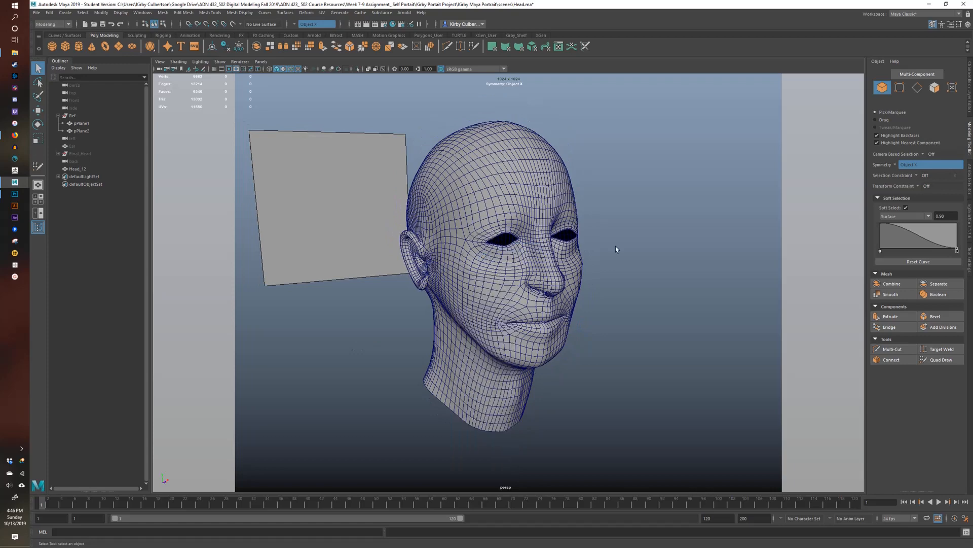
{"action": "left_click_drag", "start_coordinate": [615, 257], "coordinate": [578, 276], "text": "alt"}
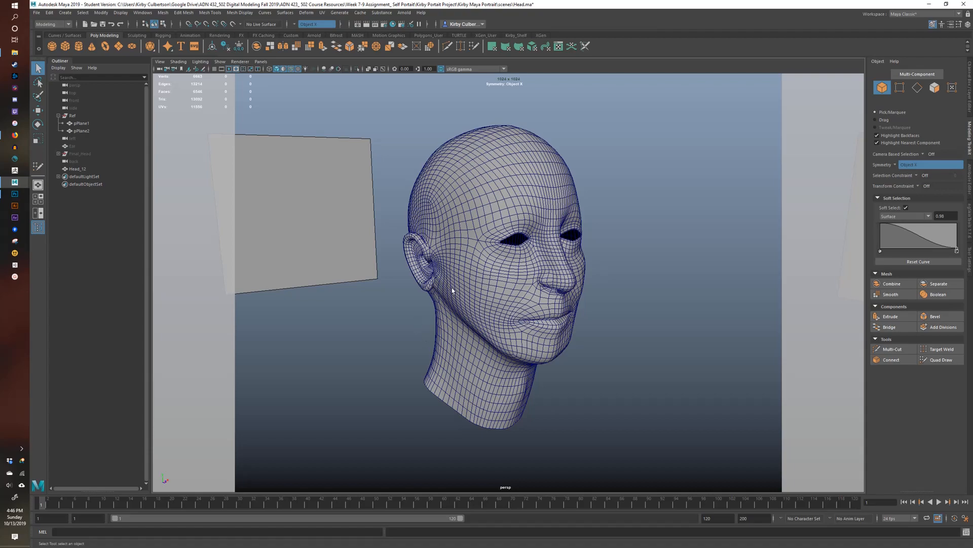
{"action": "left_click_drag", "start_coordinate": [452, 288], "coordinate": [519, 256], "text": "alt"}
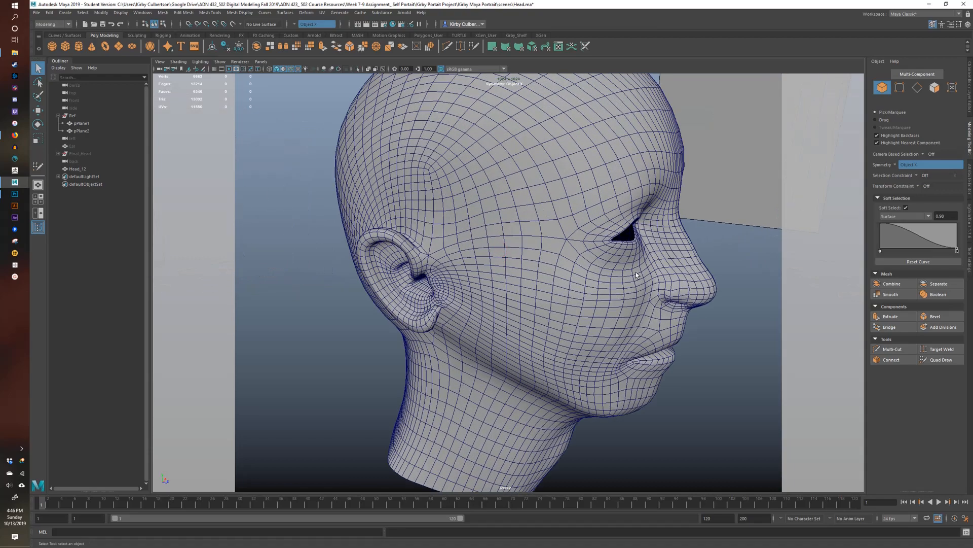